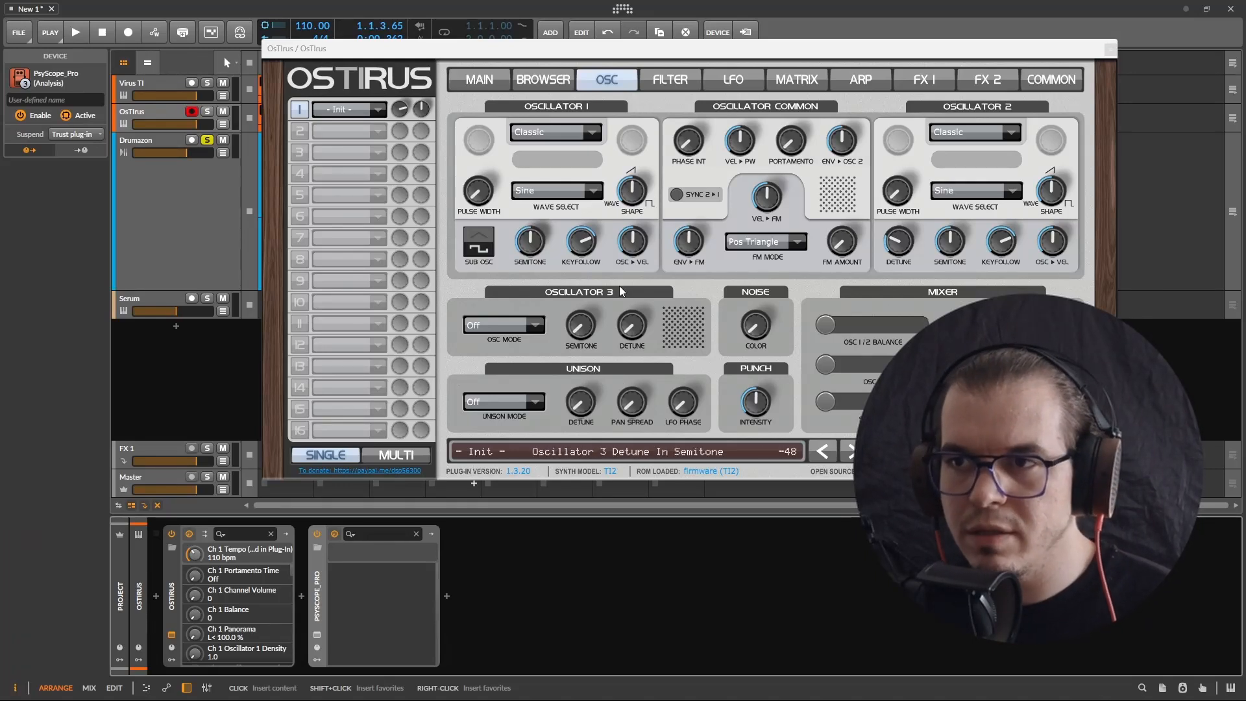
Open the bounced Drumazon audio clip Groove Full-bounce-2 for detailed editing, zoom into its first hit and play it back.
click(1110, 49)
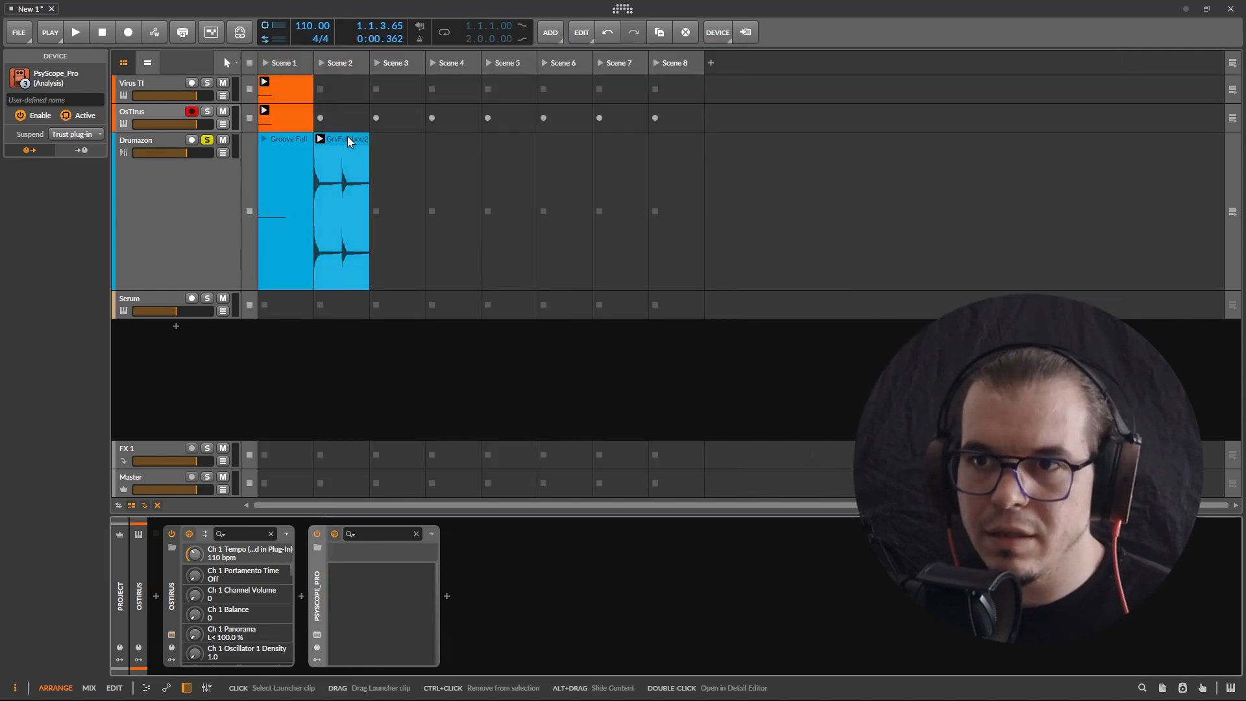
double_click(324, 144)
scroll(174, 190, down, 1)
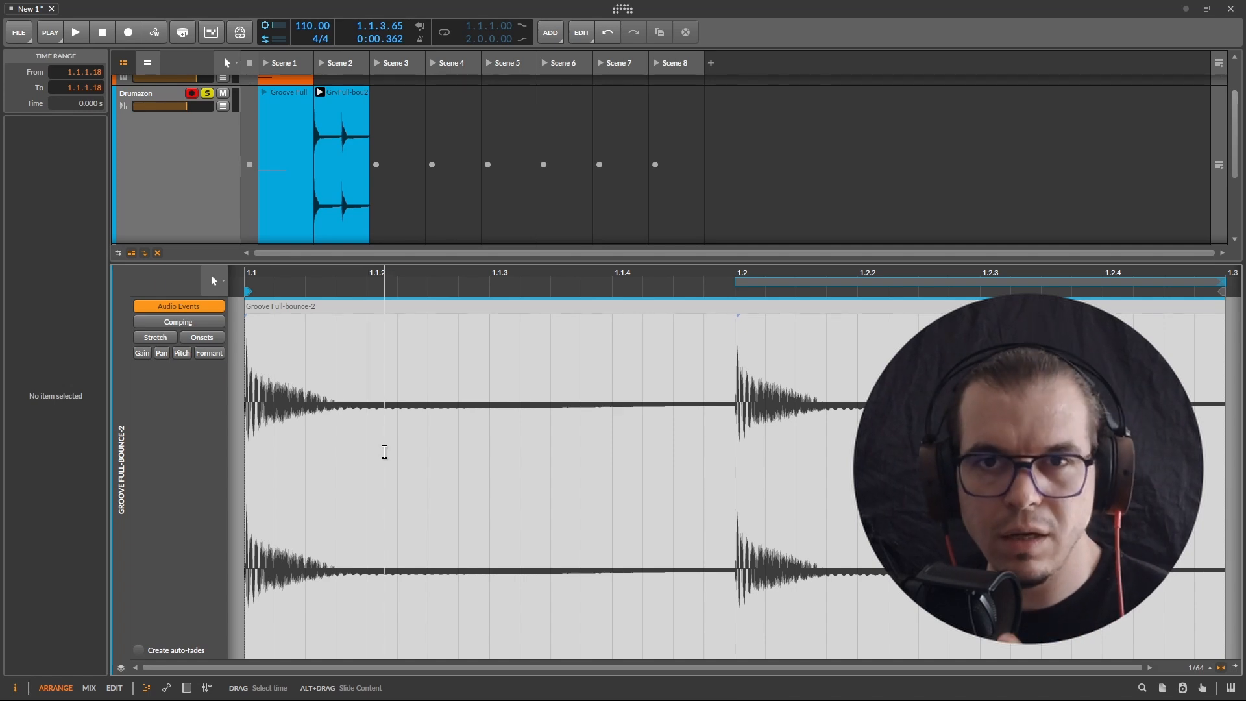
scroll(241, 449, up, 5)
key(space)
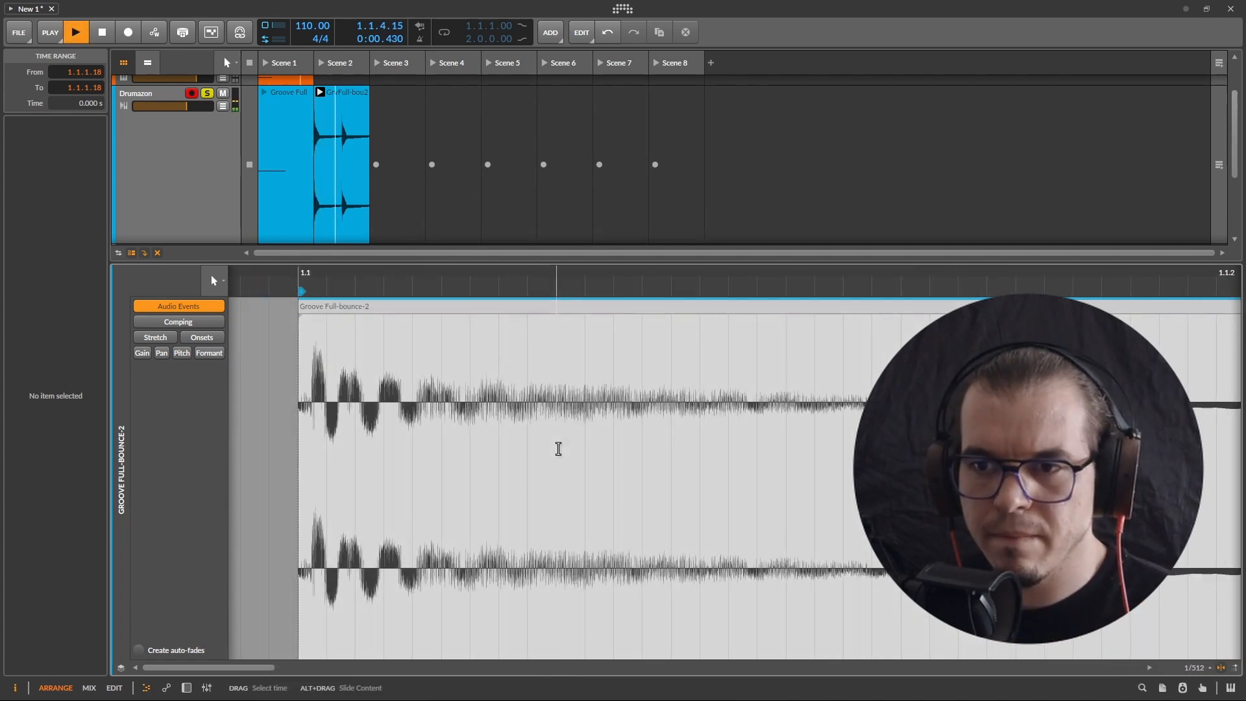
key(space)
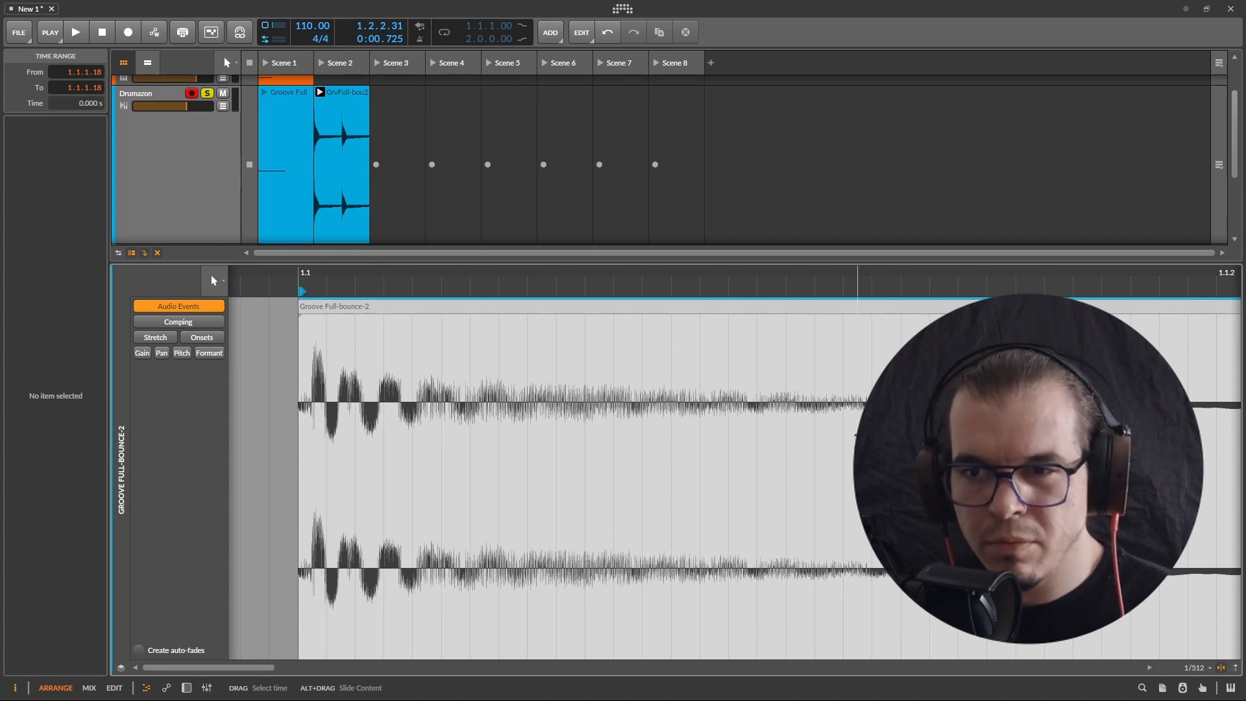
Examine the first kick hit's waveform, marking its attack portion and its decaying tail as separate time ranges.
drag(308, 431, 1075, 479)
click(331, 453)
click(420, 465)
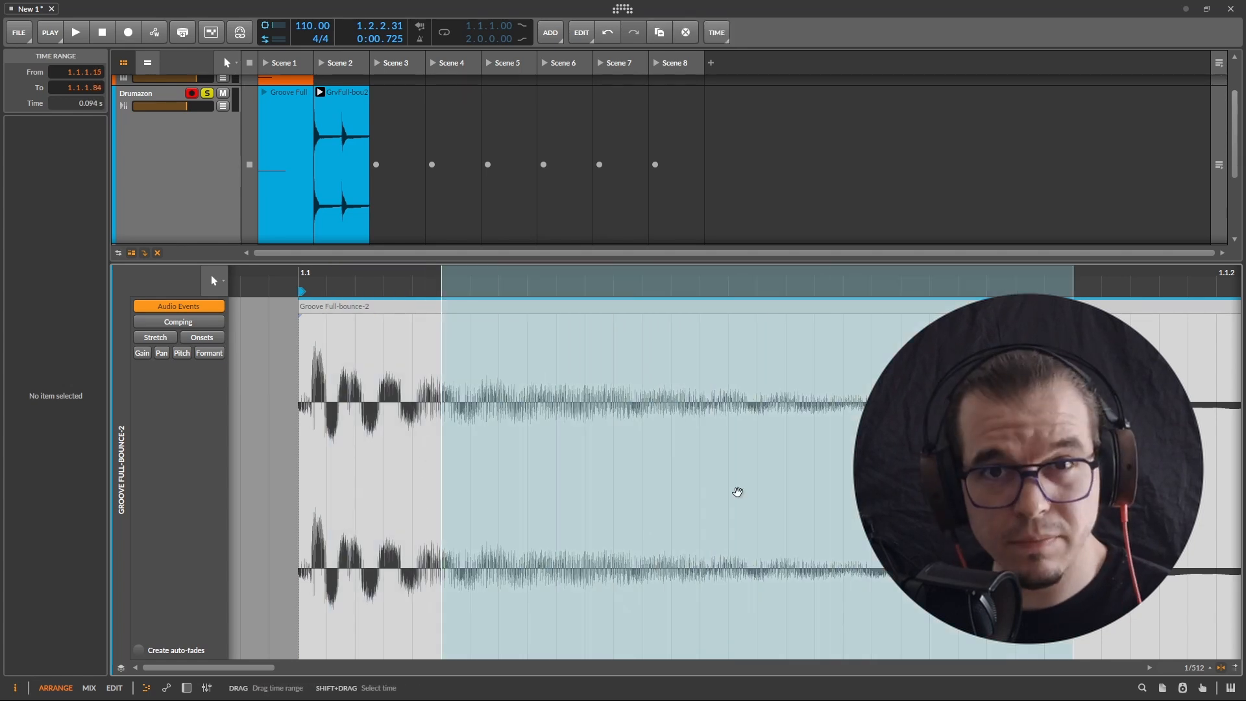
click(907, 488)
drag(299, 457, 424, 466)
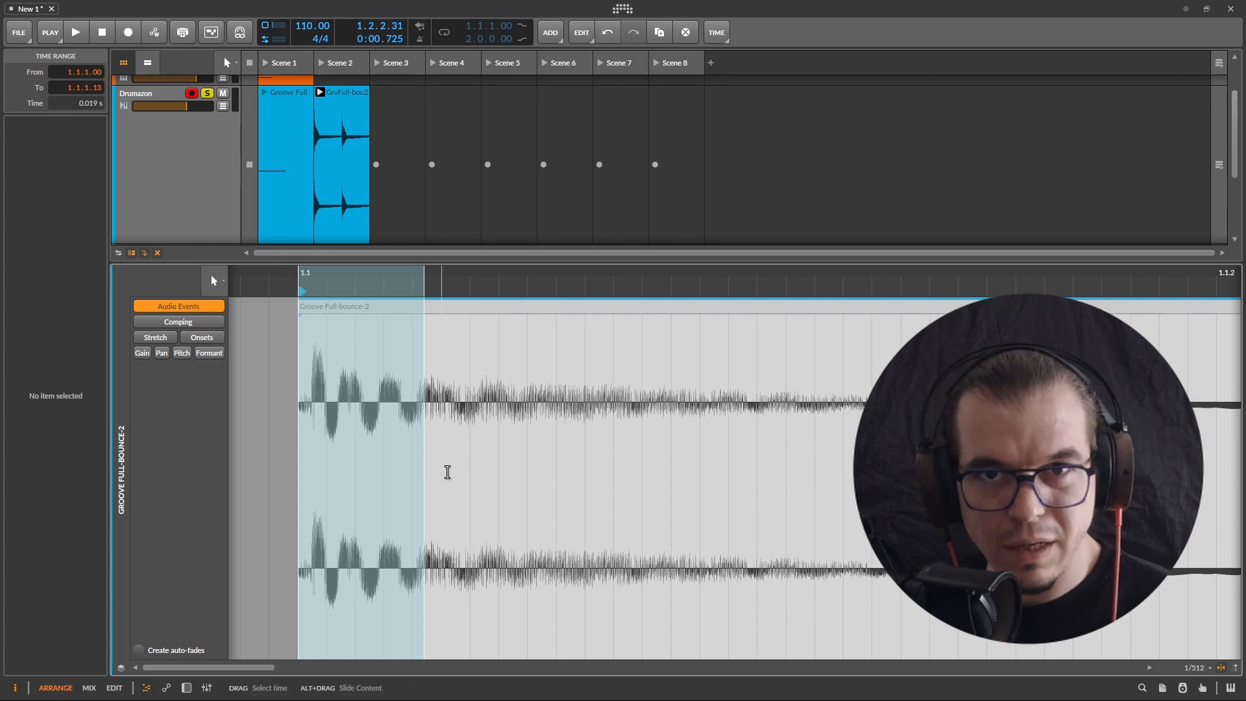
click(476, 479)
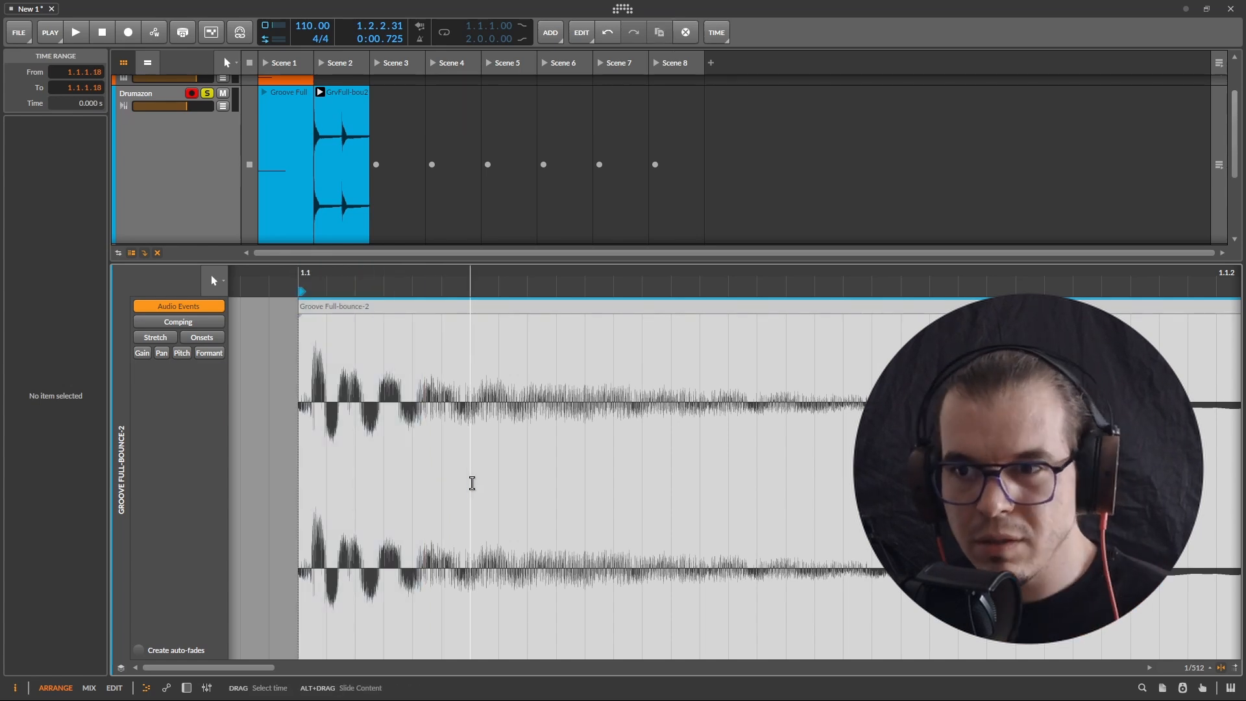
drag(412, 490, 1026, 507)
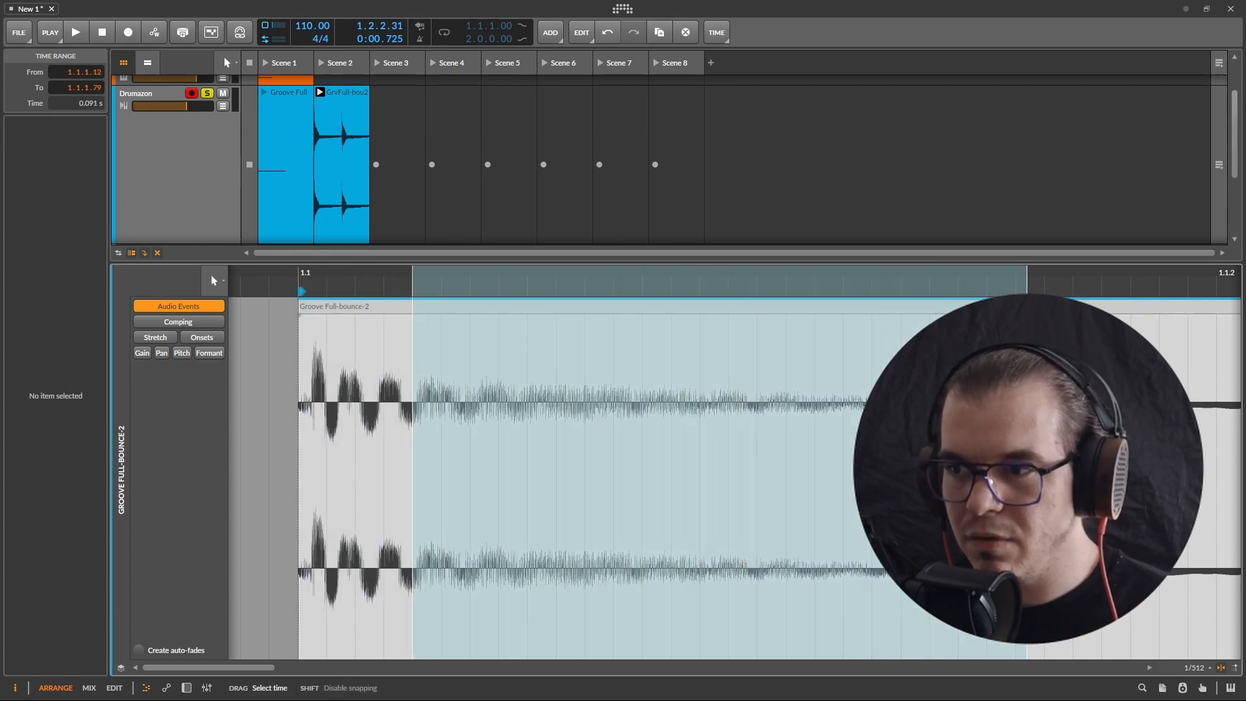
click(536, 488)
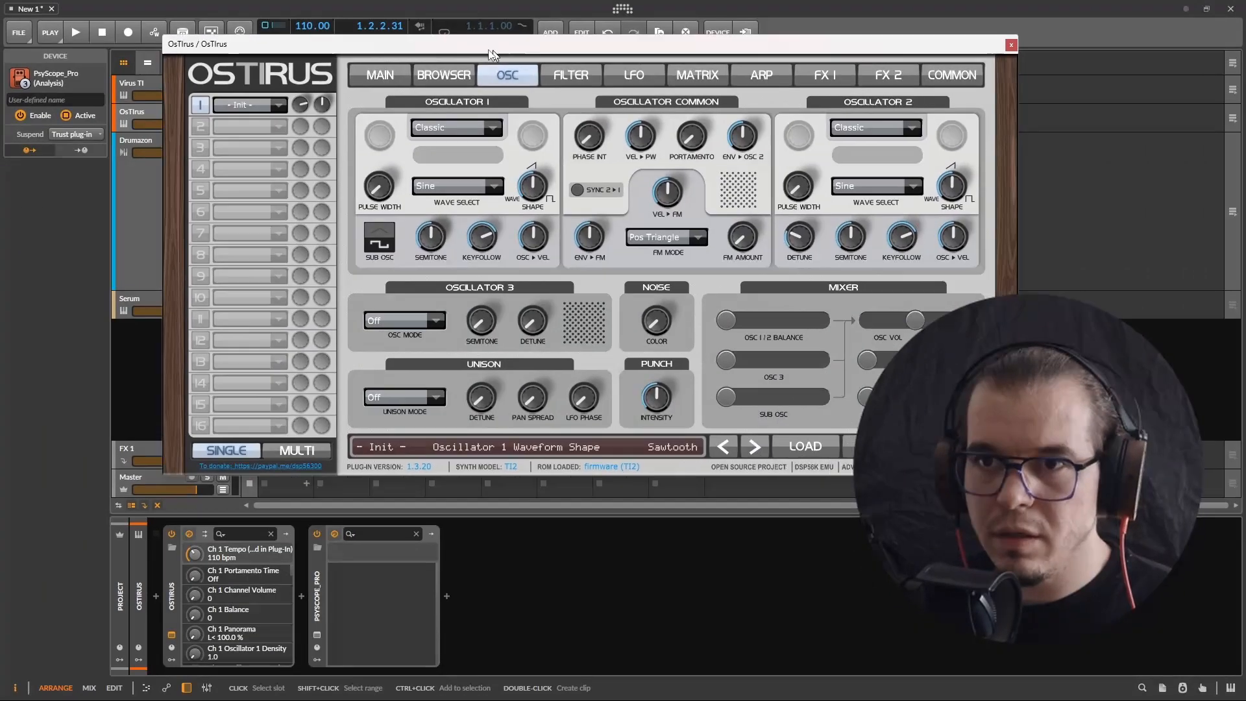
Solo the OsTIrus track and audition its Init patch with the synth window open.
drag(490, 50, 573, 49)
click(173, 211)
key(space)
click(164, 113)
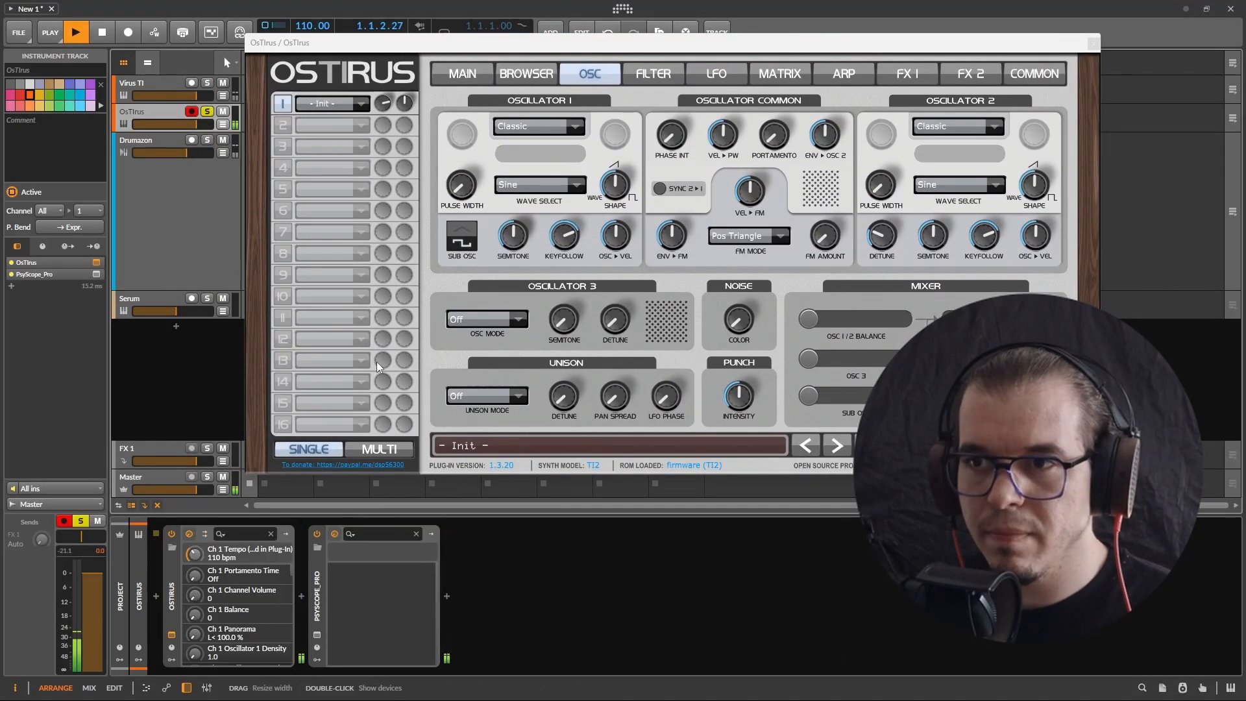
key(space)
drag(420, 47, 380, 39)
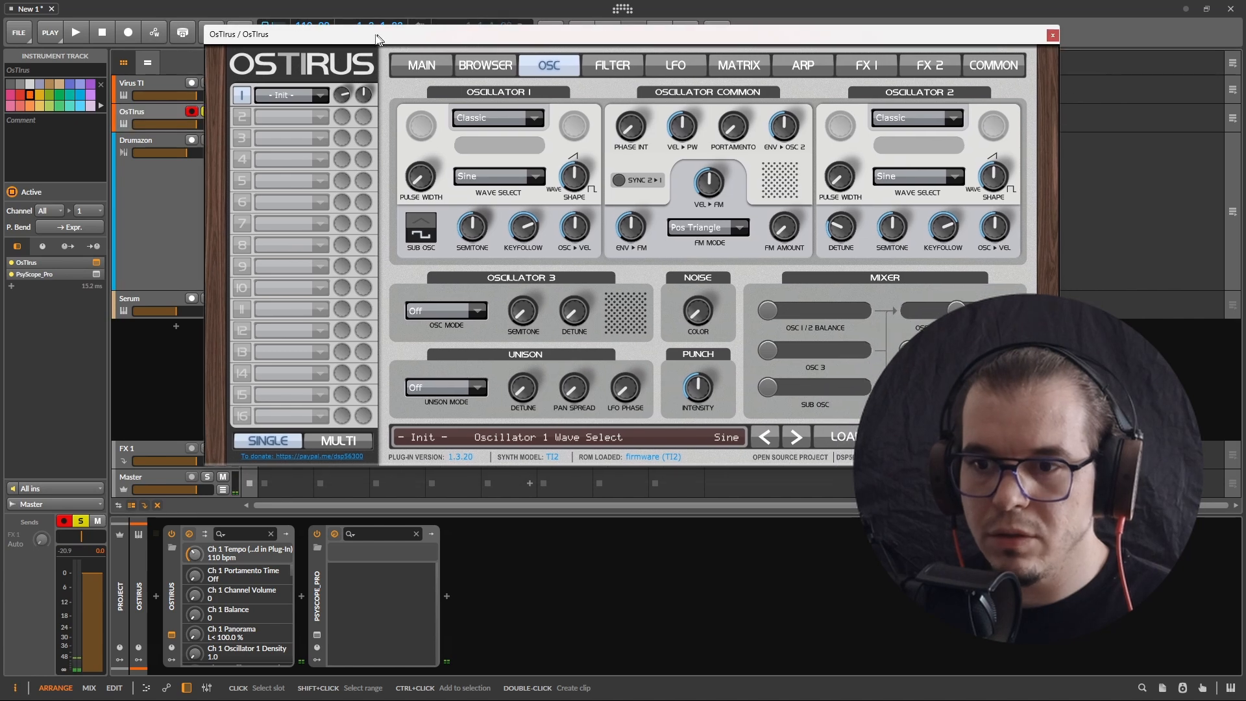
Show the PsyScope_Pro analyzer below the synth window and play the OsTIrus track to inspect its waveform.
click(318, 635)
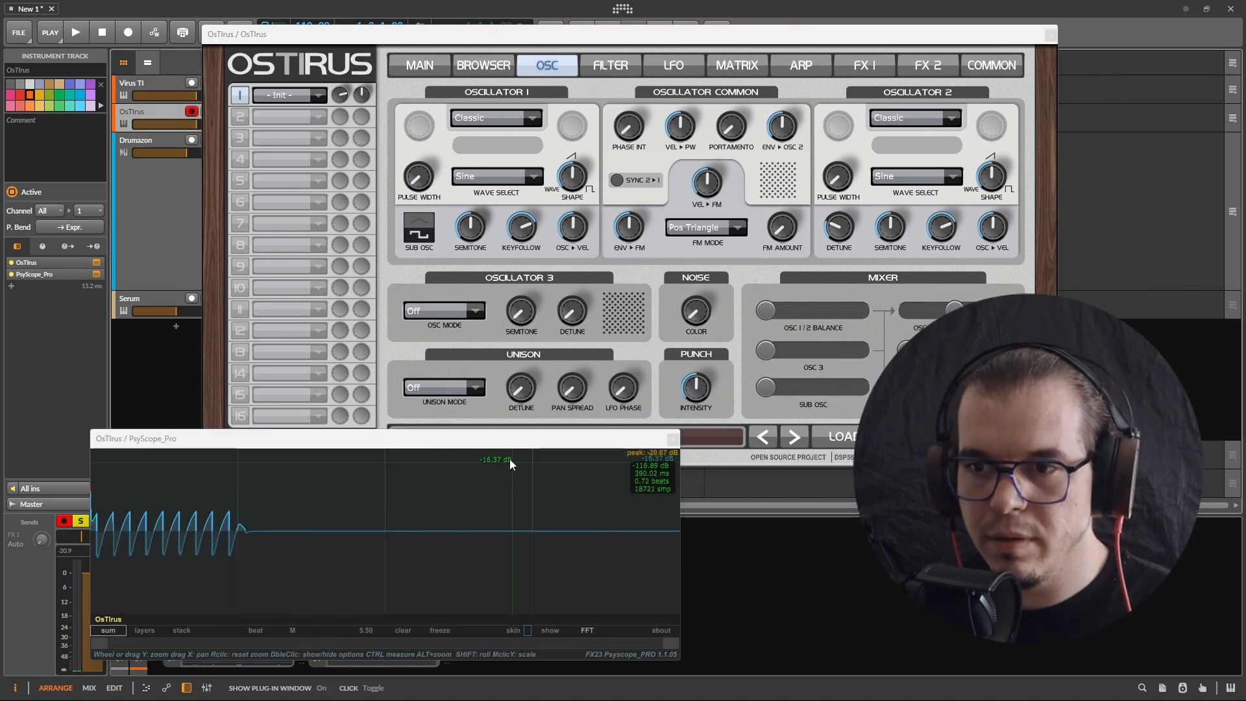
drag(494, 438, 628, 436)
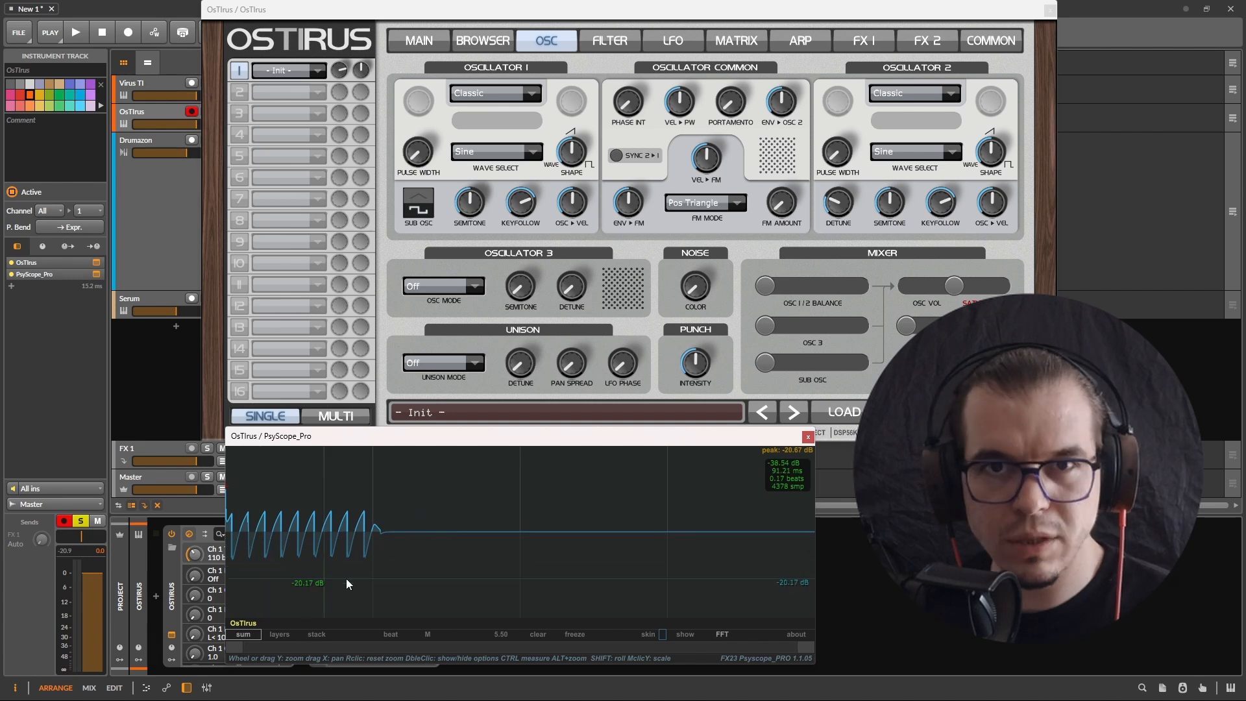
key(space)
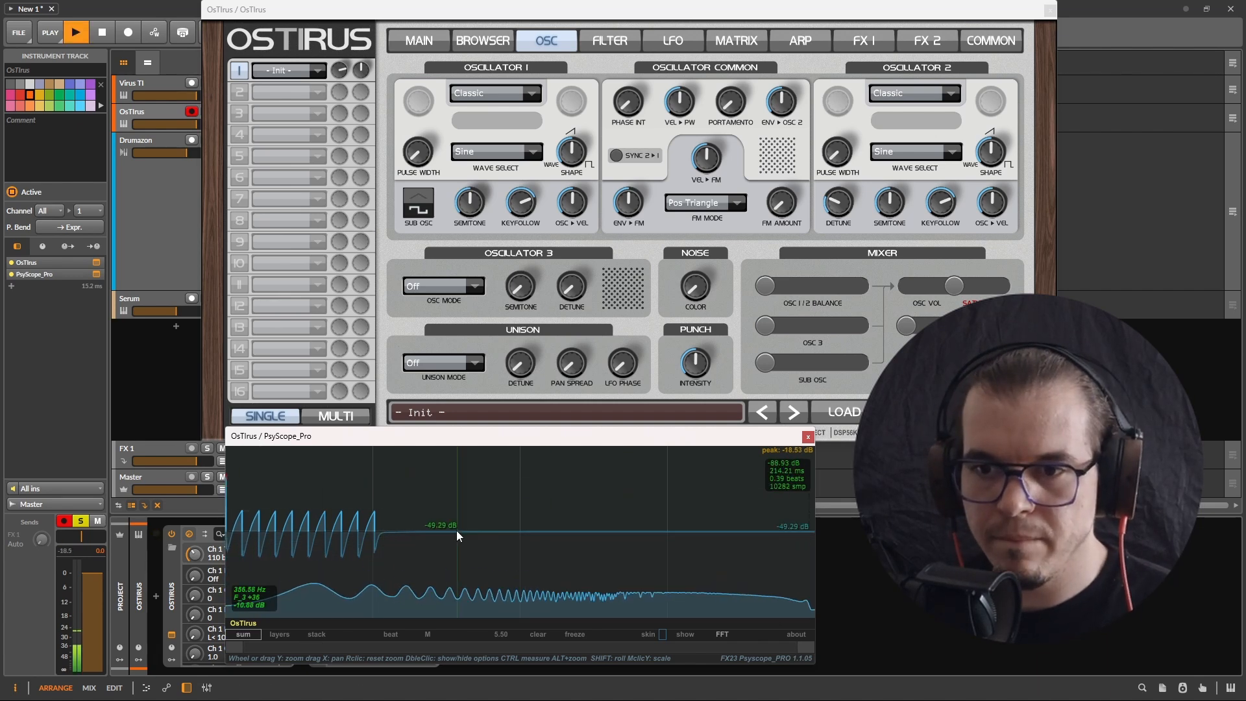
key(space)
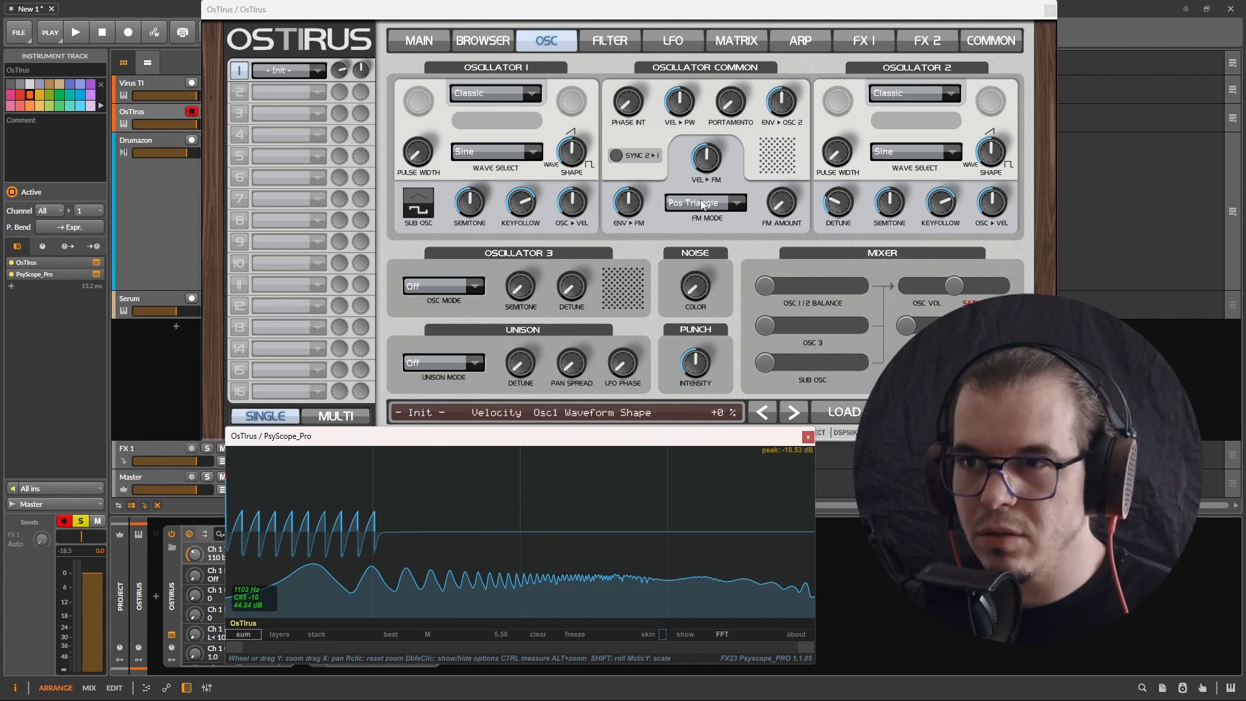
Turn the shape of oscillators 1 and 2 fully to the sine wave and set the oscillator balance to -100 %.
drag(577, 148, 543, 211)
drag(991, 152, 976, 220)
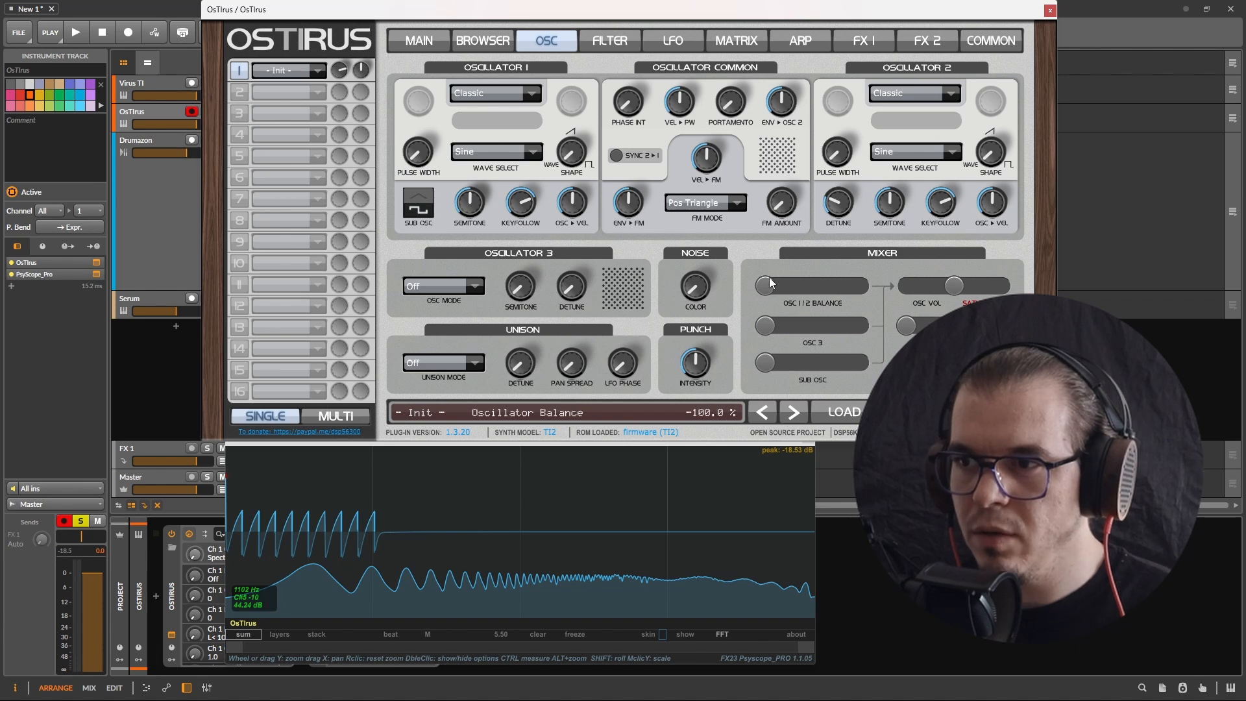
mouse_move(769, 284)
mouse_down()
mouse_move(851, 285)
mouse_move(757, 287)
mouse_up()
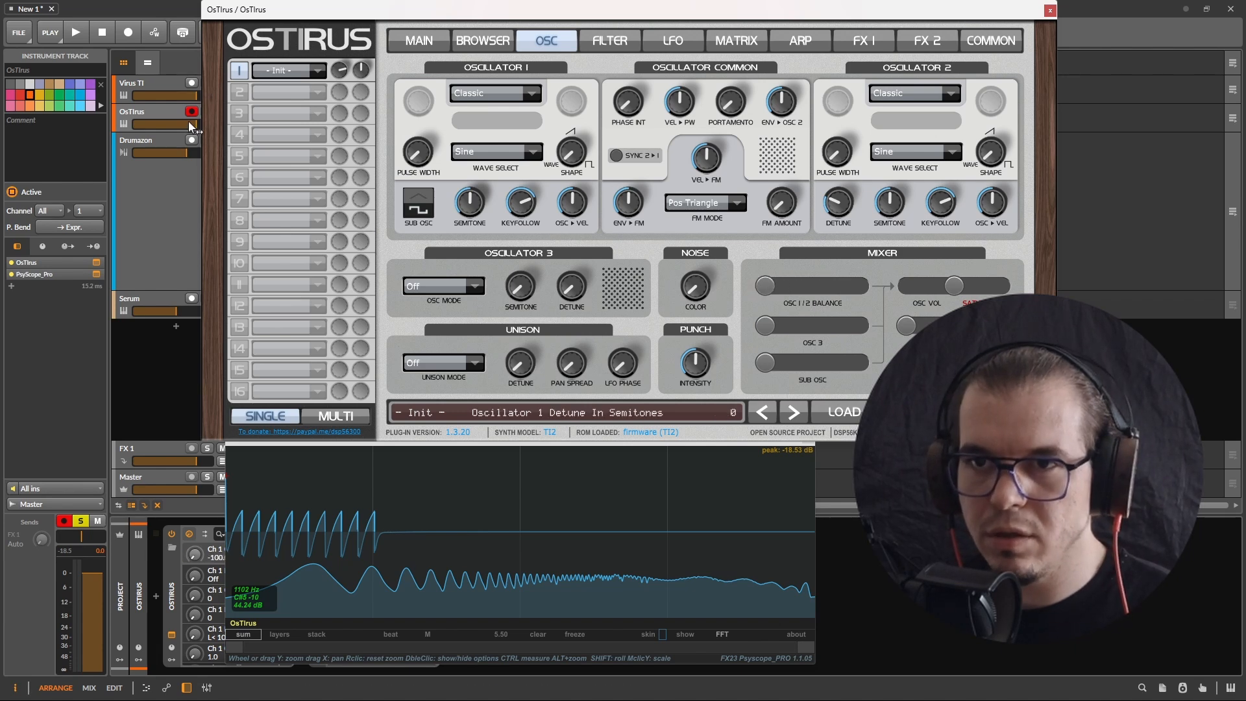
Set oscillator 1's semitone detune to -4 and its key follow to the centre position.
mouse_move(429, 18)
mouse_down()
mouse_move(463, 24)
mouse_move(445, 21)
mouse_up()
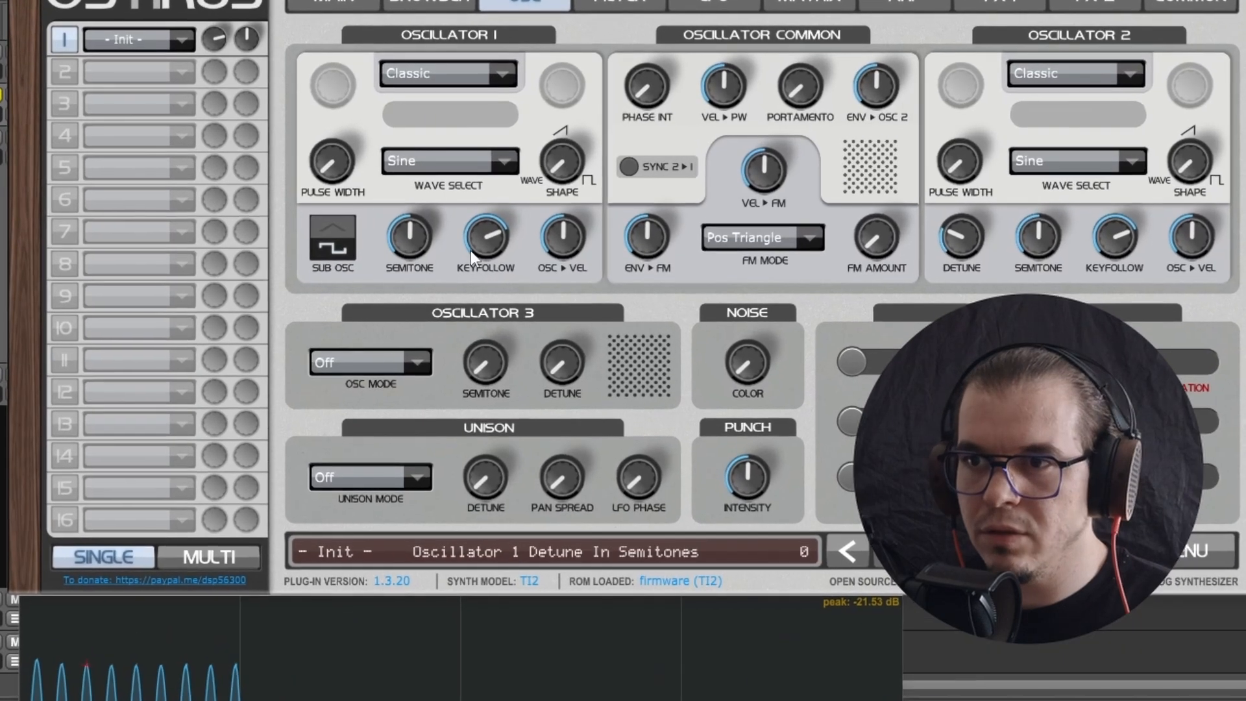
scroll(488, 267, down, 3)
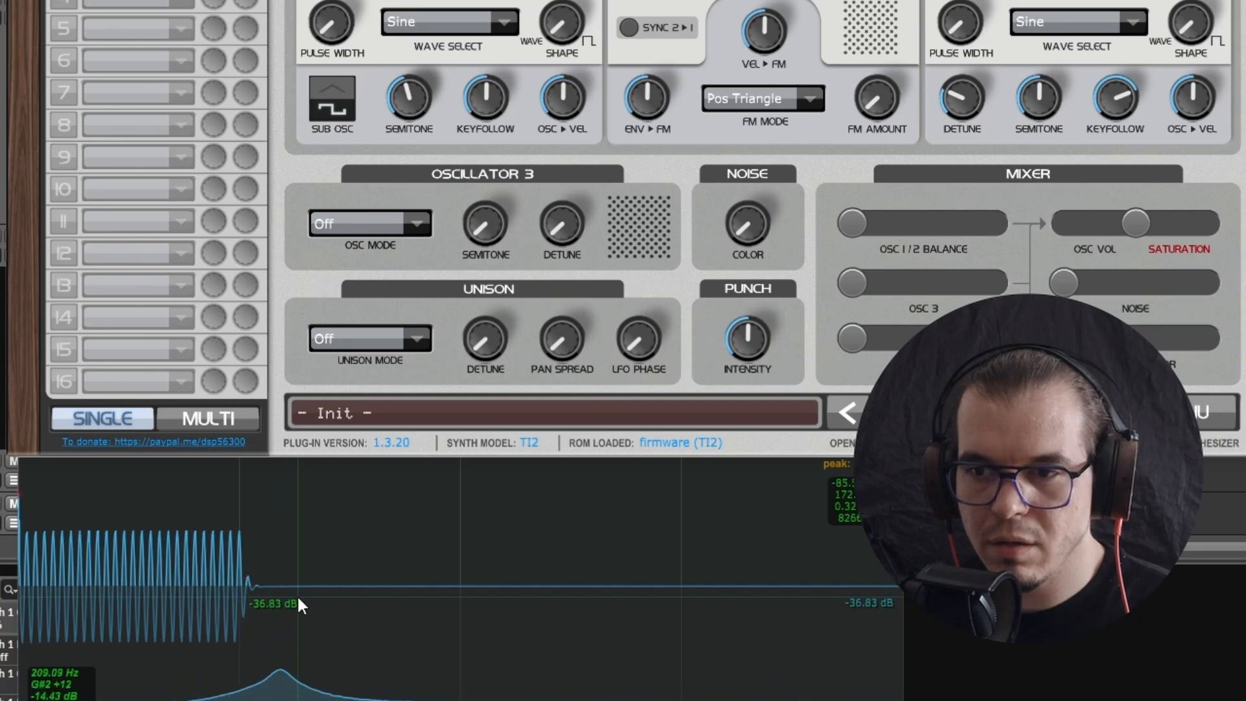
scroll(419, 102, up, 2)
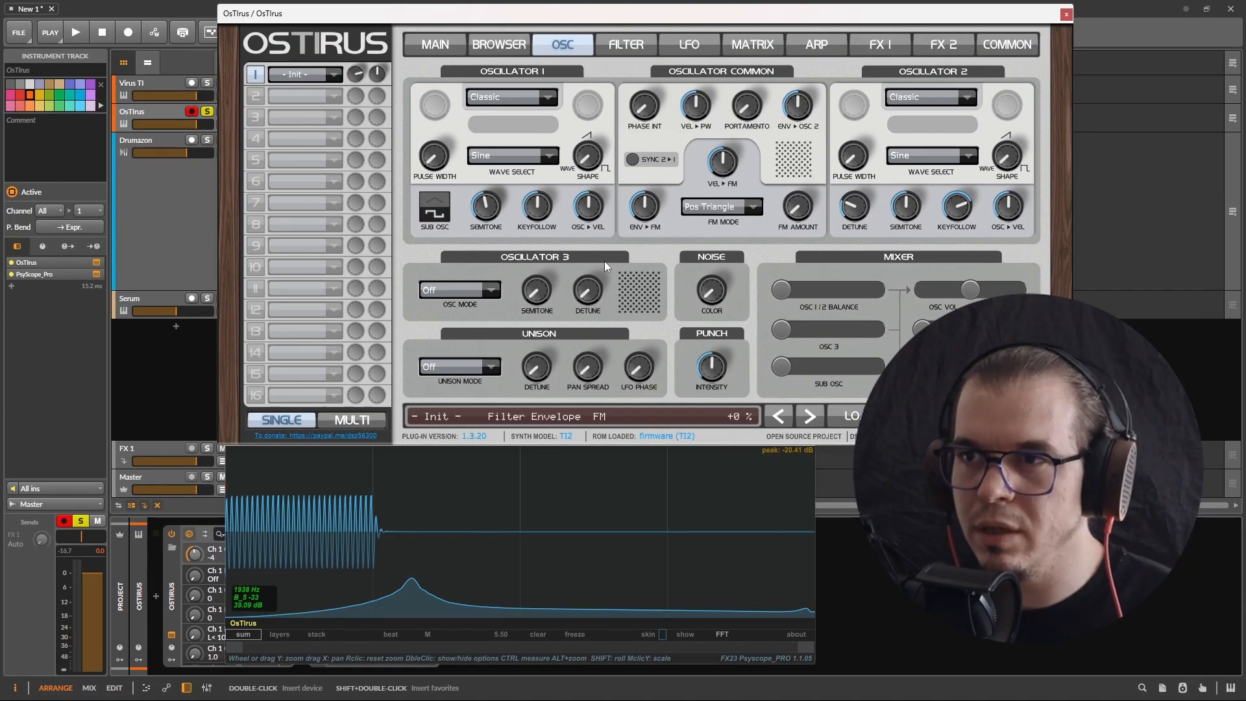
Route the Filter Envelope to Osc 1 Pitch in modulation matrix slot 1 with an amount of +4.
click(624, 50)
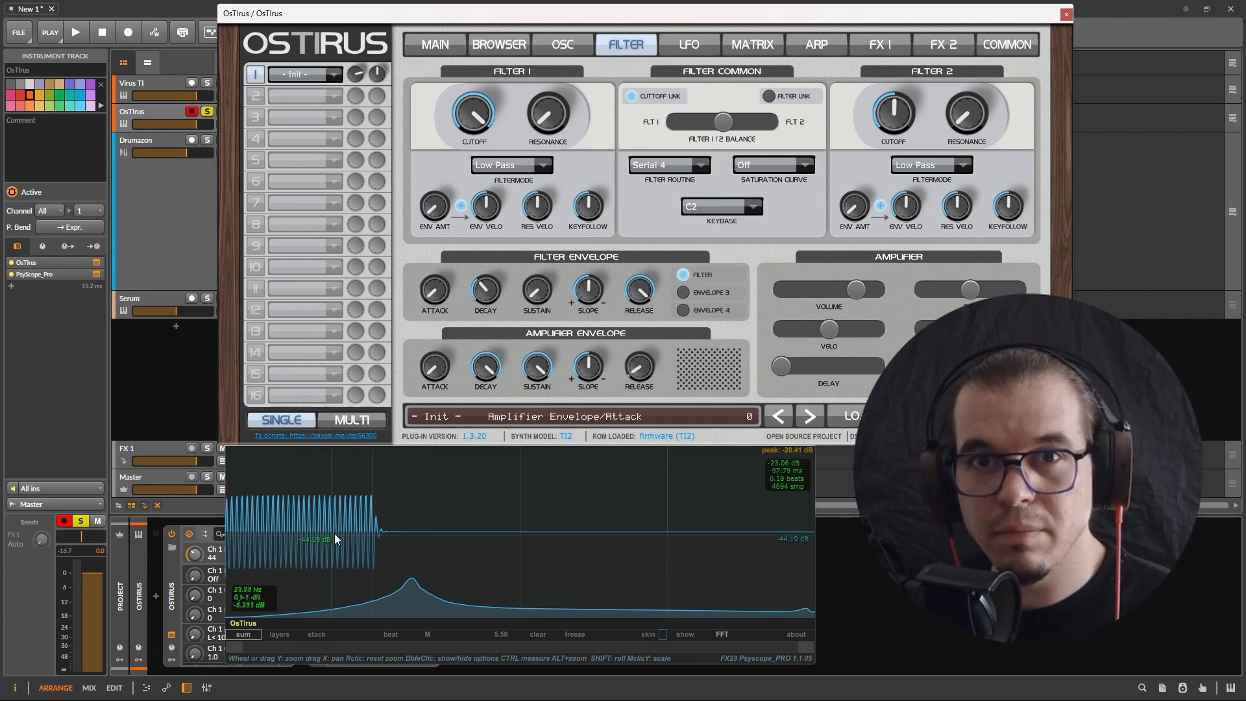
click(739, 39)
click(567, 95)
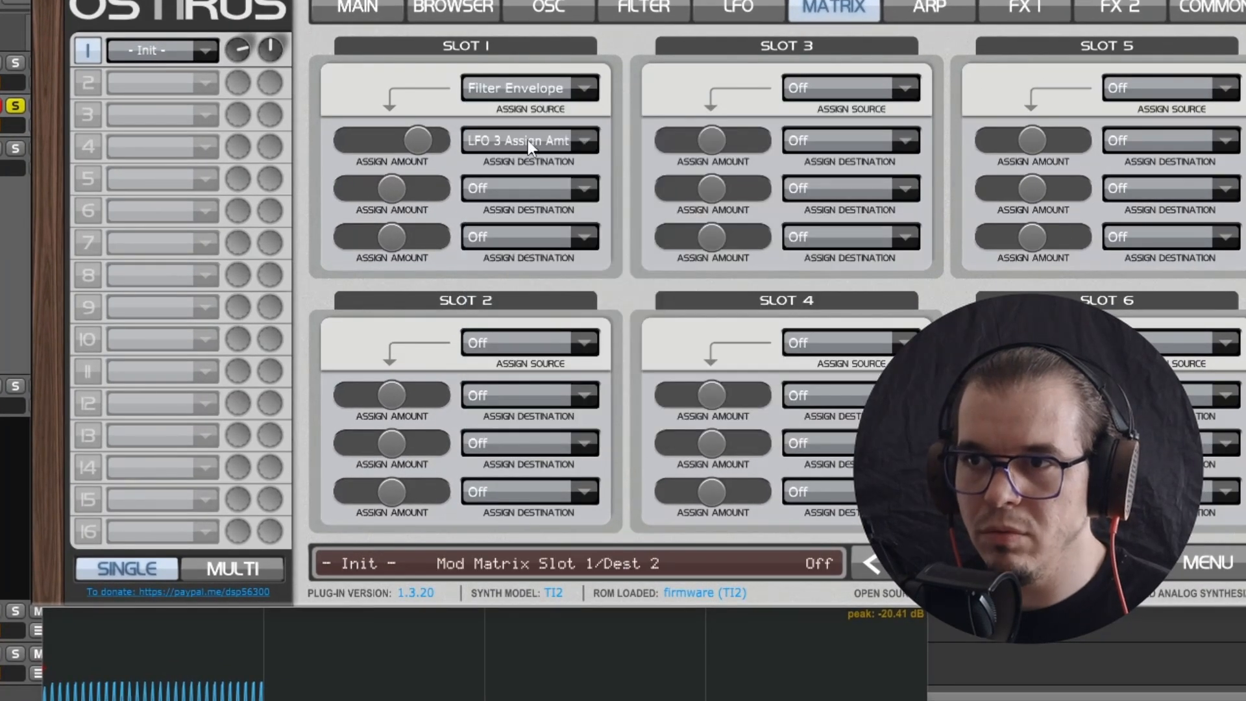
click(528, 140)
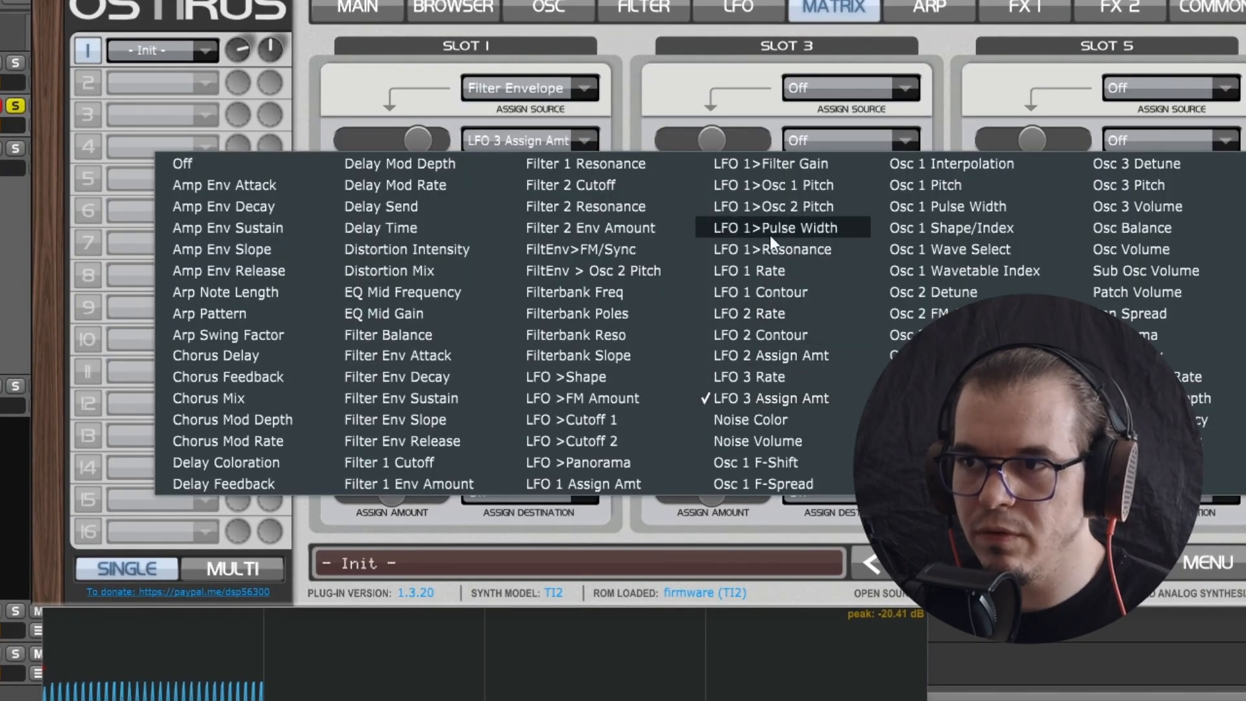
click(790, 215)
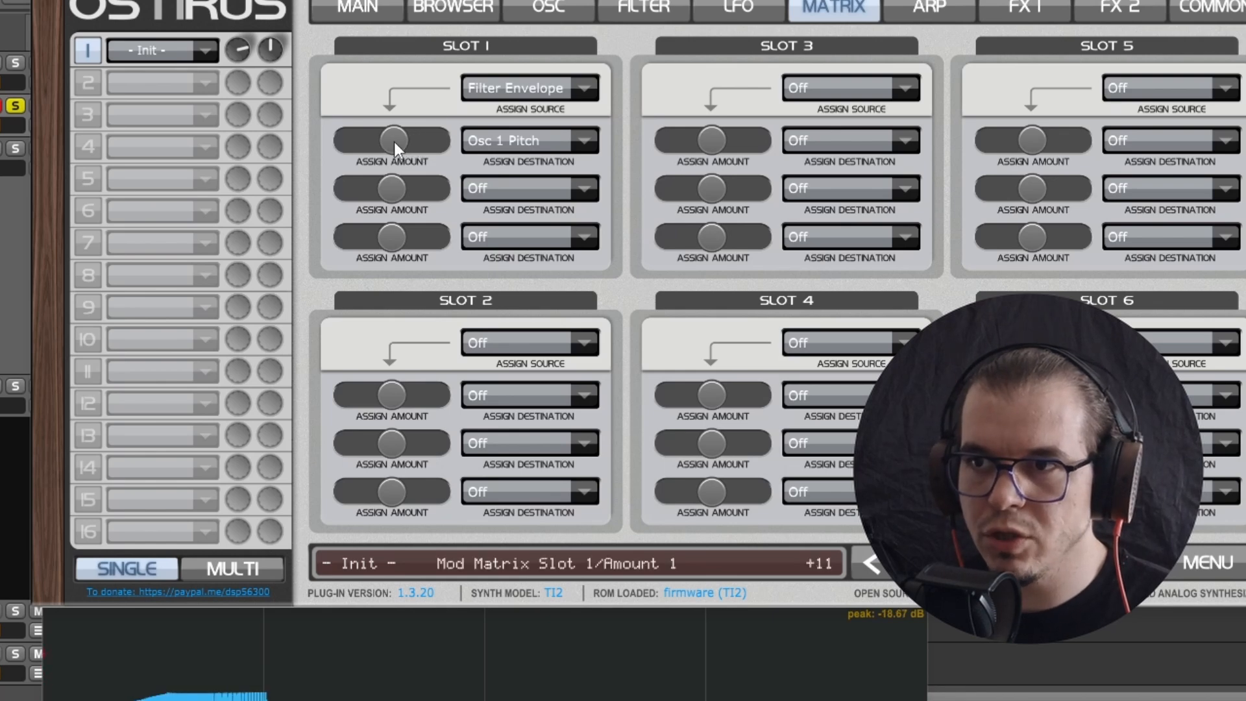
drag(399, 142, 394, 142)
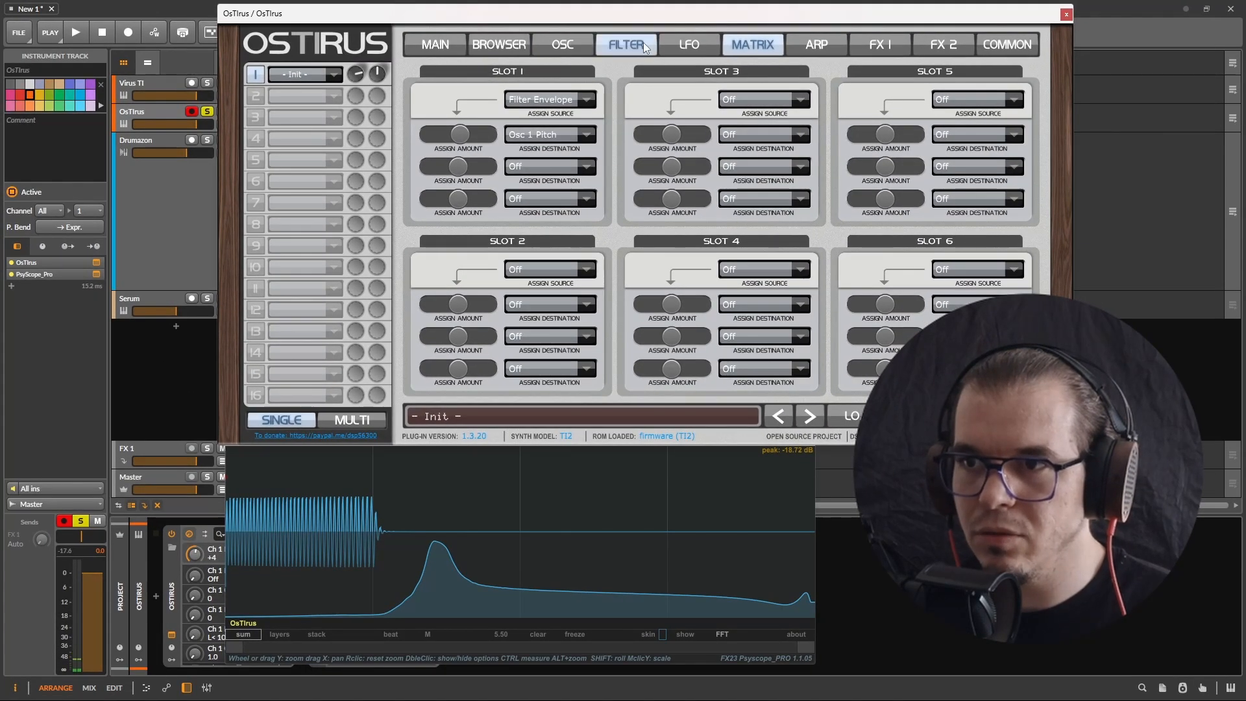
Shorten the filter envelope's decay to 16 for a faster pitch drop.
click(642, 8)
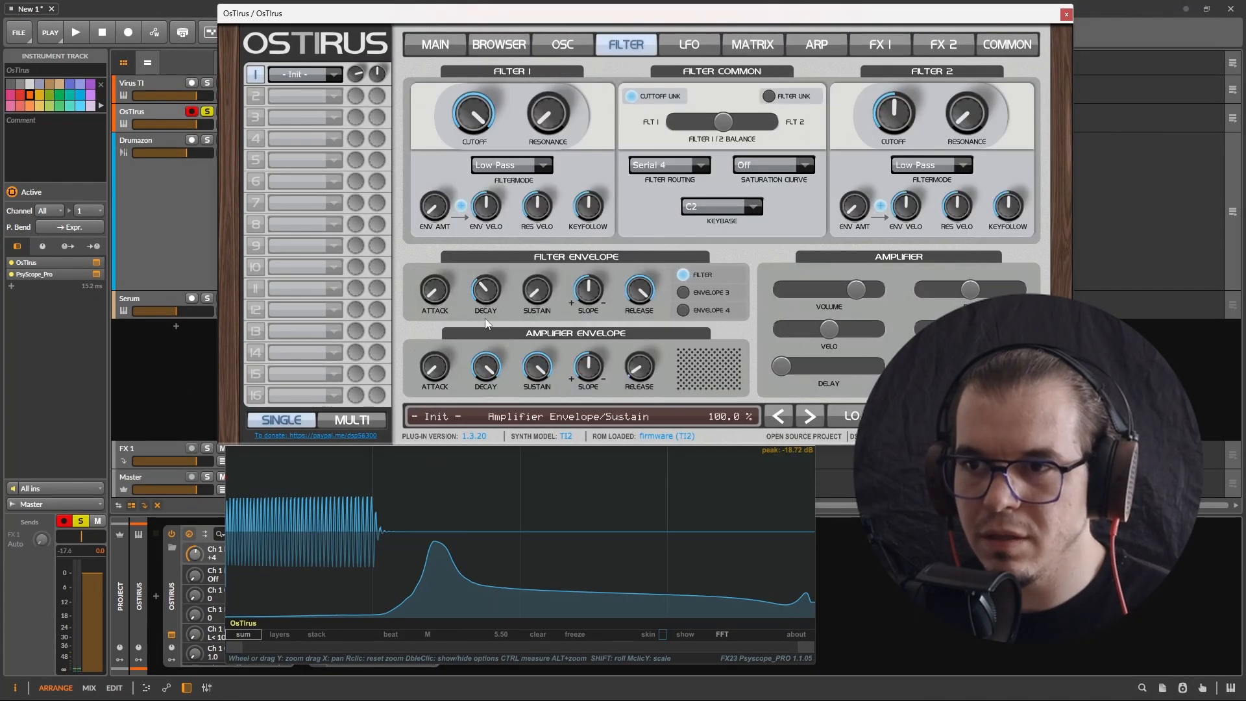
mouse_move(484, 298)
mouse_down()
mouse_move(470, 299)
mouse_move(483, 296)
mouse_up()
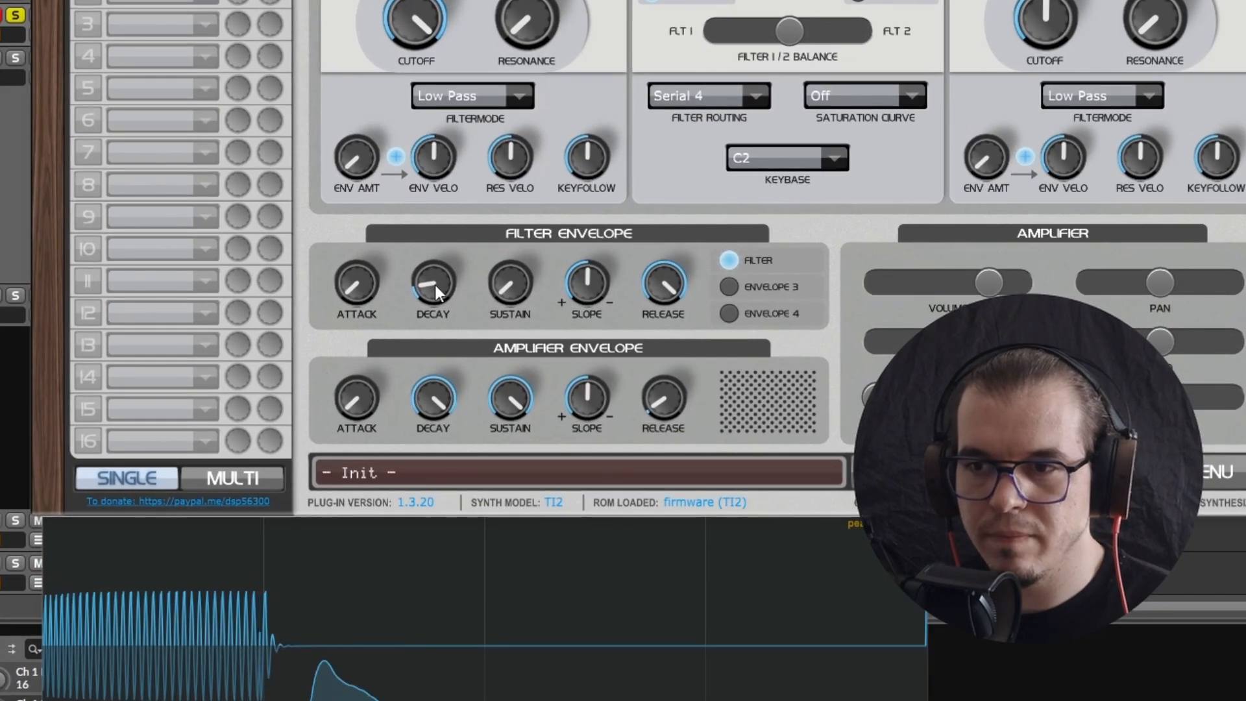
mouse_move(638, 376)
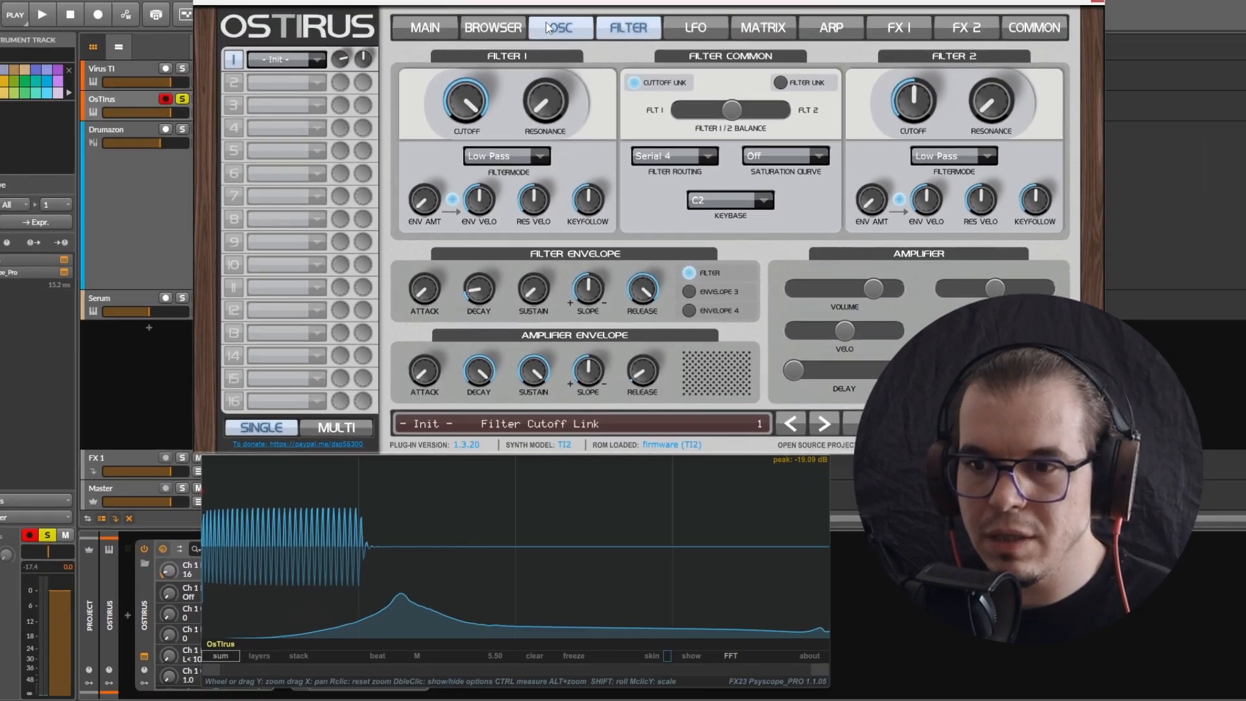
Set the oscillator section's punch intensity to 0 % and audition the kick.
click(547, 23)
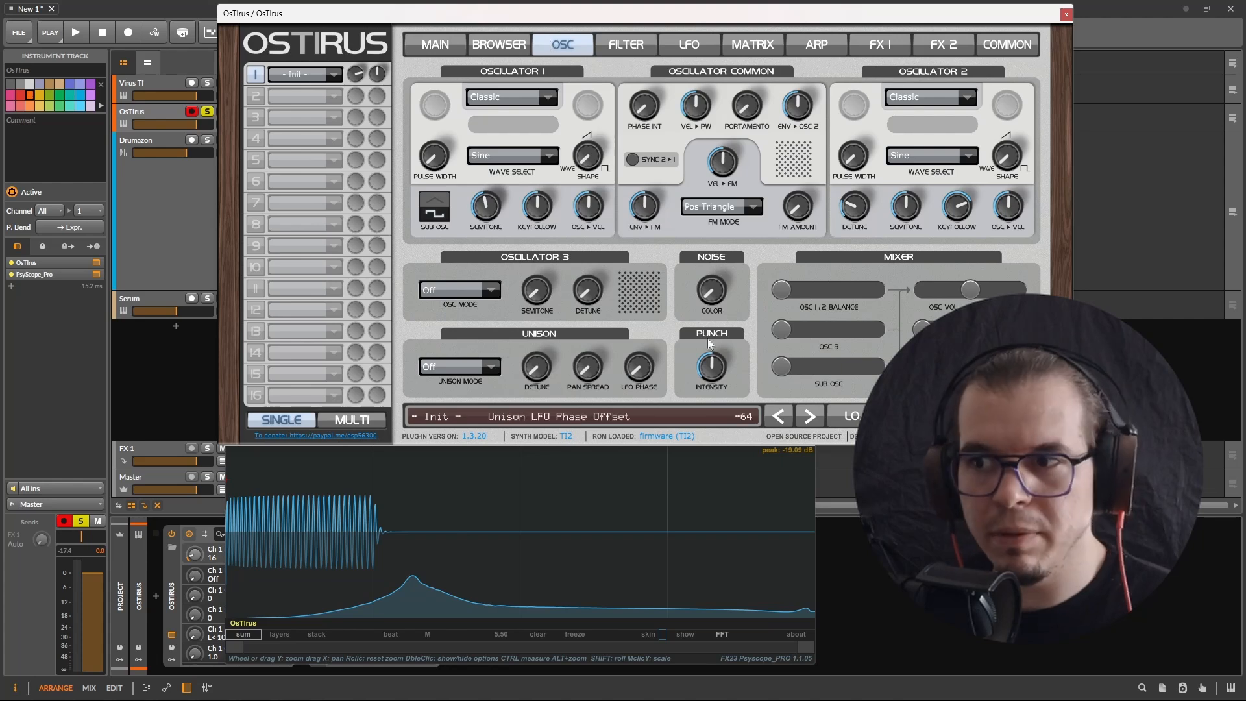
key(space)
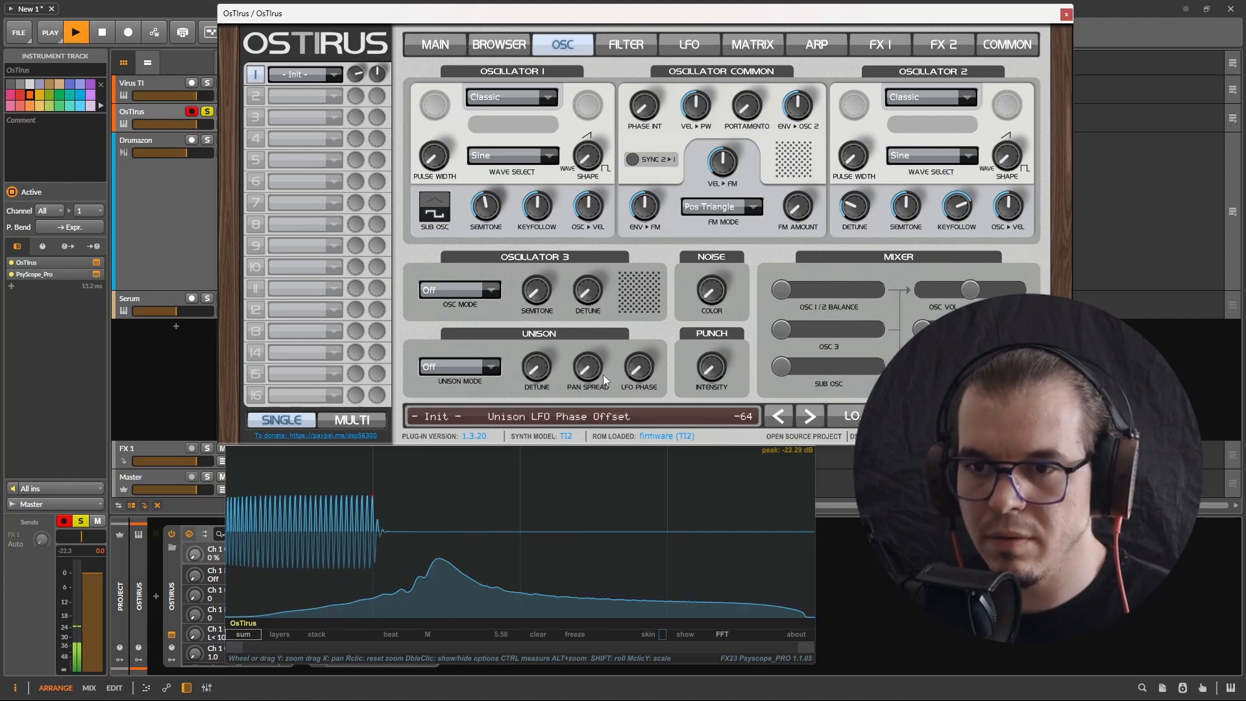
key(space)
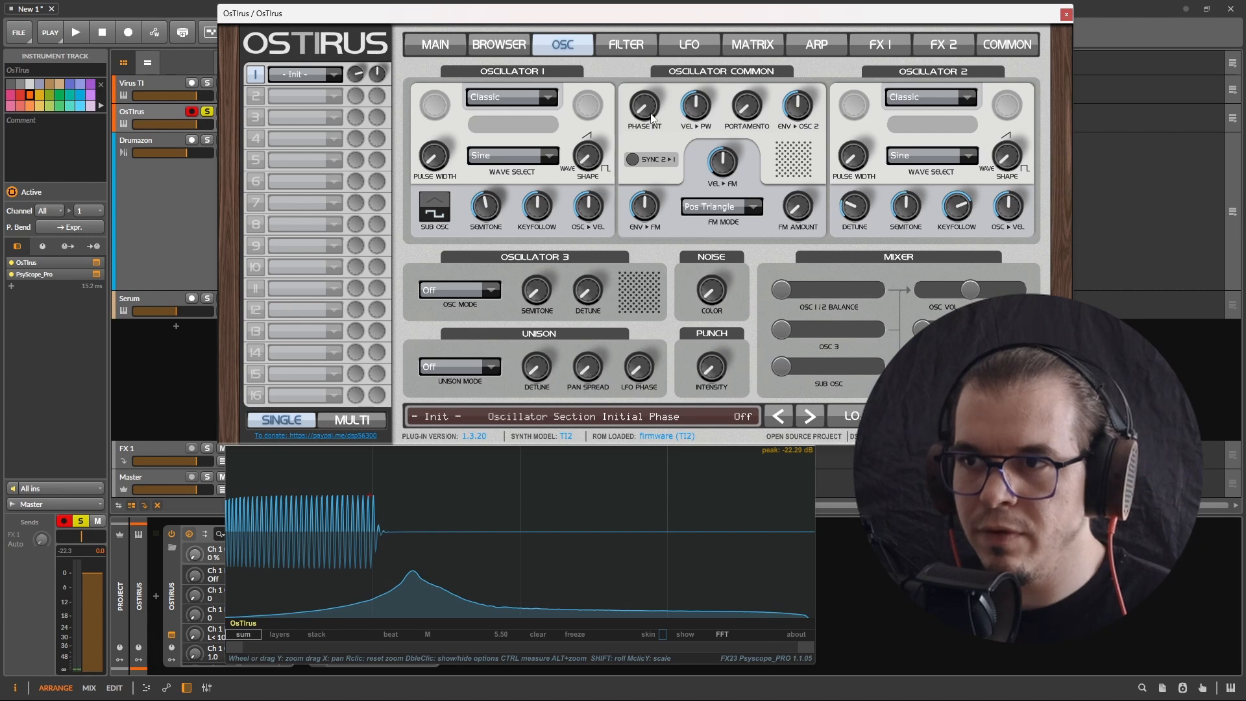
Set the oscillators' initial phase to 1 and inspect the start of the waveform in PsyScope_Pro during playback.
scroll(652, 118, up, 1)
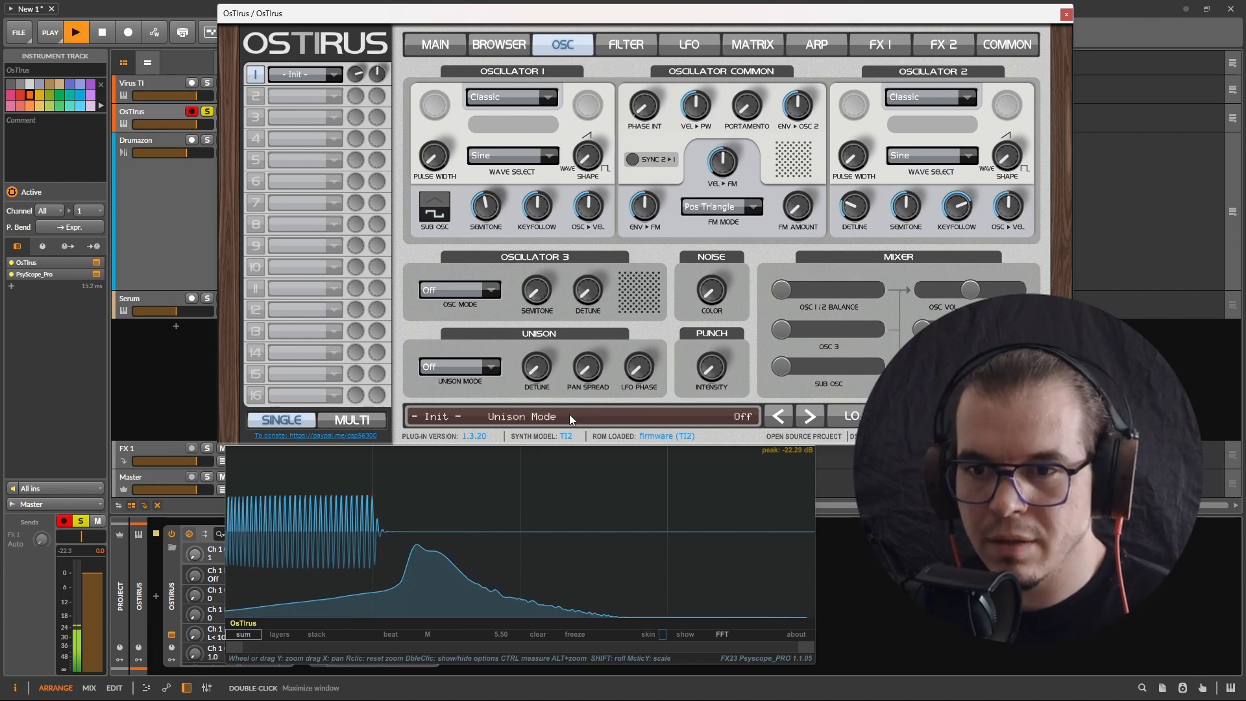
key(space)
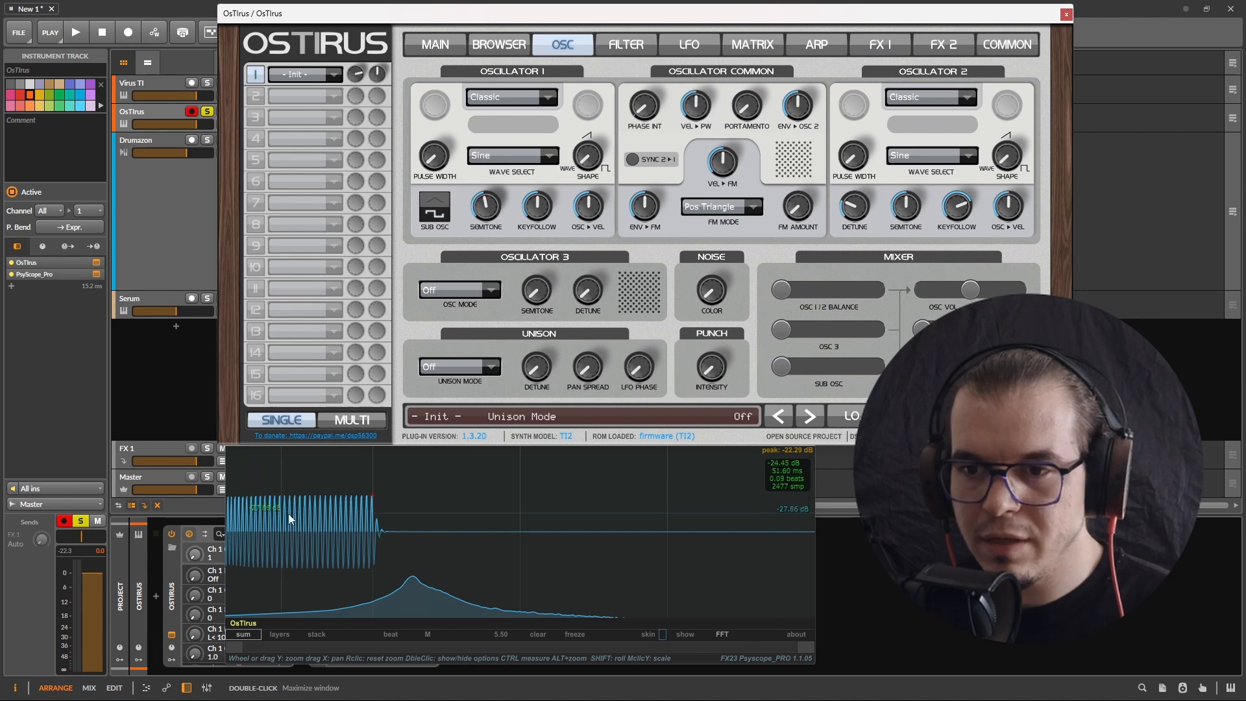
scroll(324, 520, up, 5)
scroll(338, 526, down, 2)
drag(342, 524, 473, 506)
key(space)
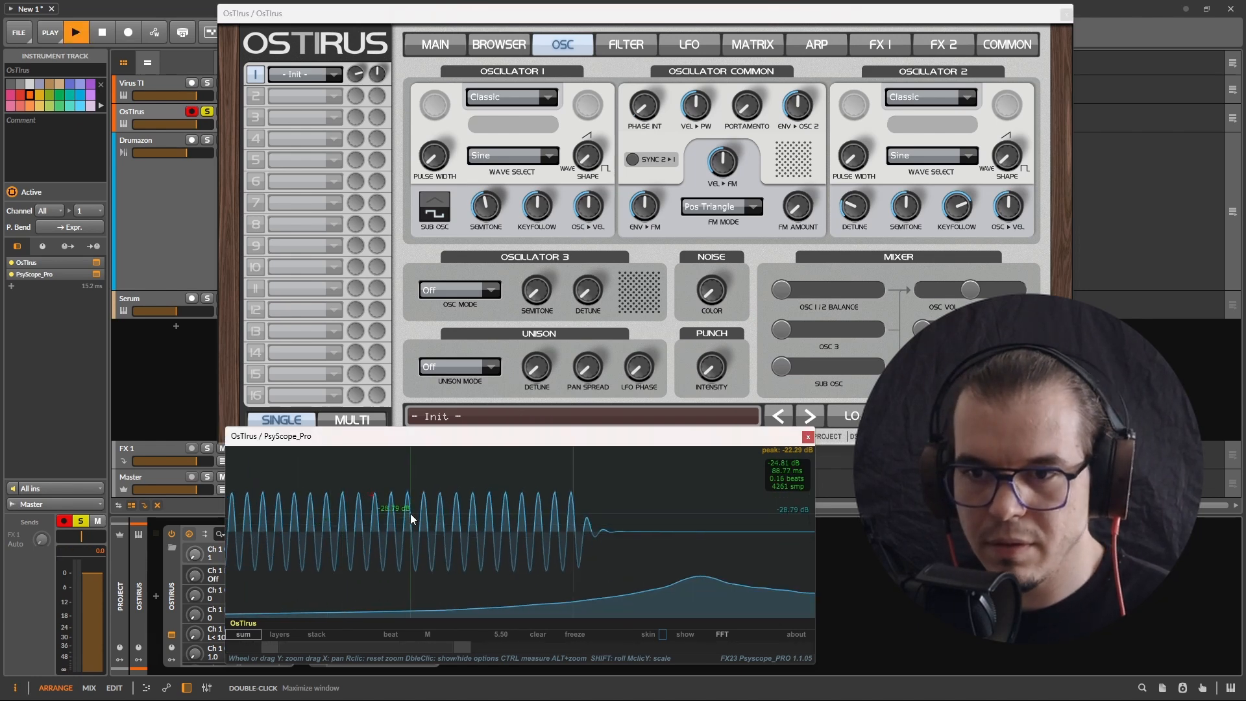
scroll(453, 492, down, 4)
key(space)
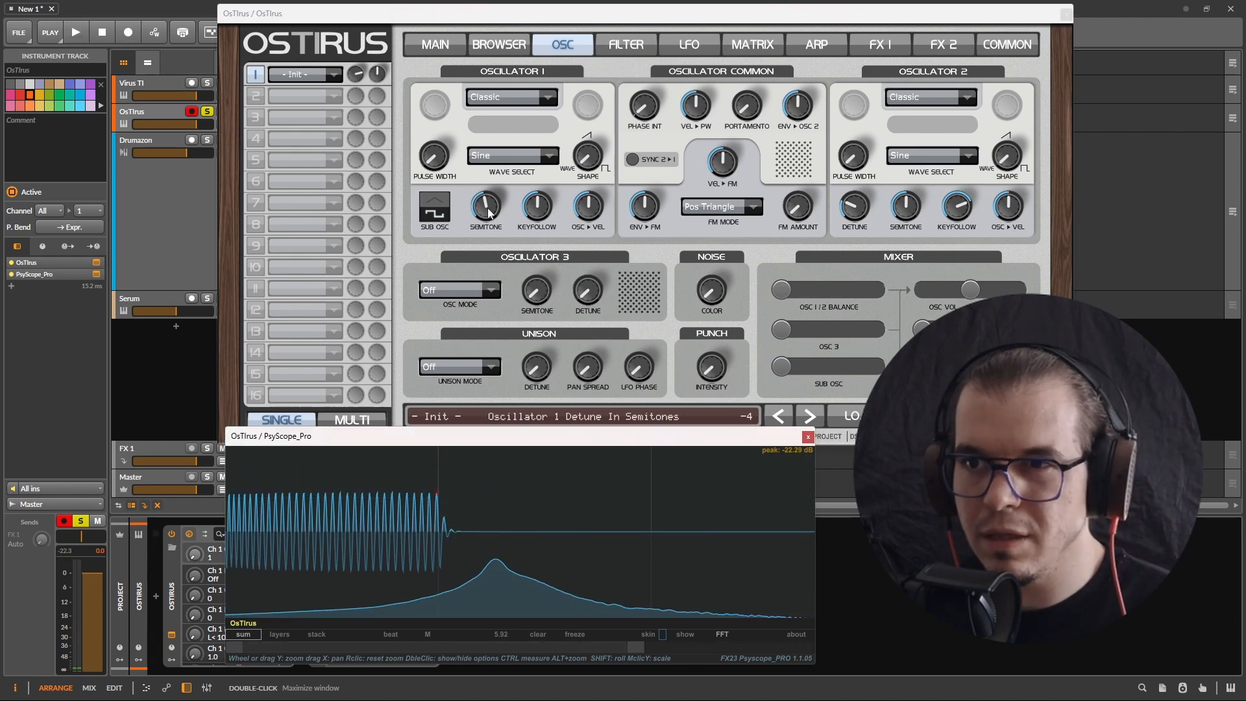
Lower oscillator 1's semitone tuning slightly and audition the kick.
drag(485, 206, 487, 212)
key(space)
key(space)
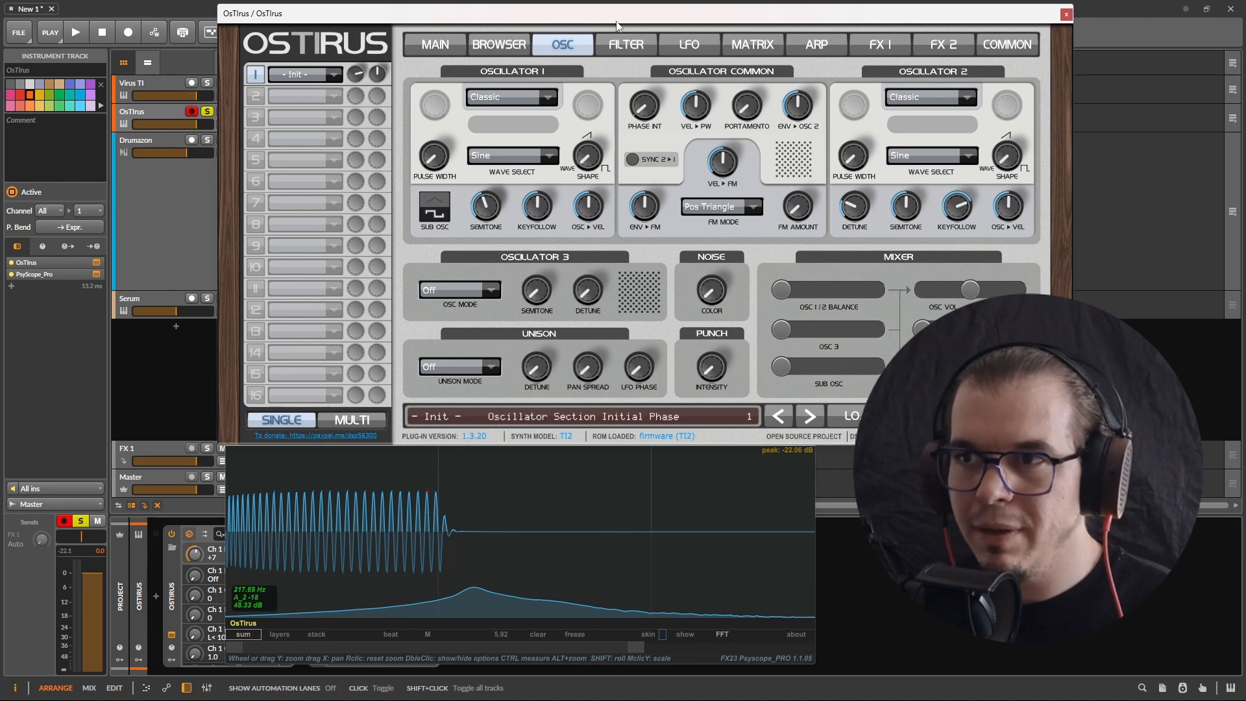
Set Envelope 3's decay to 49 and its release to 0.
click(626, 44)
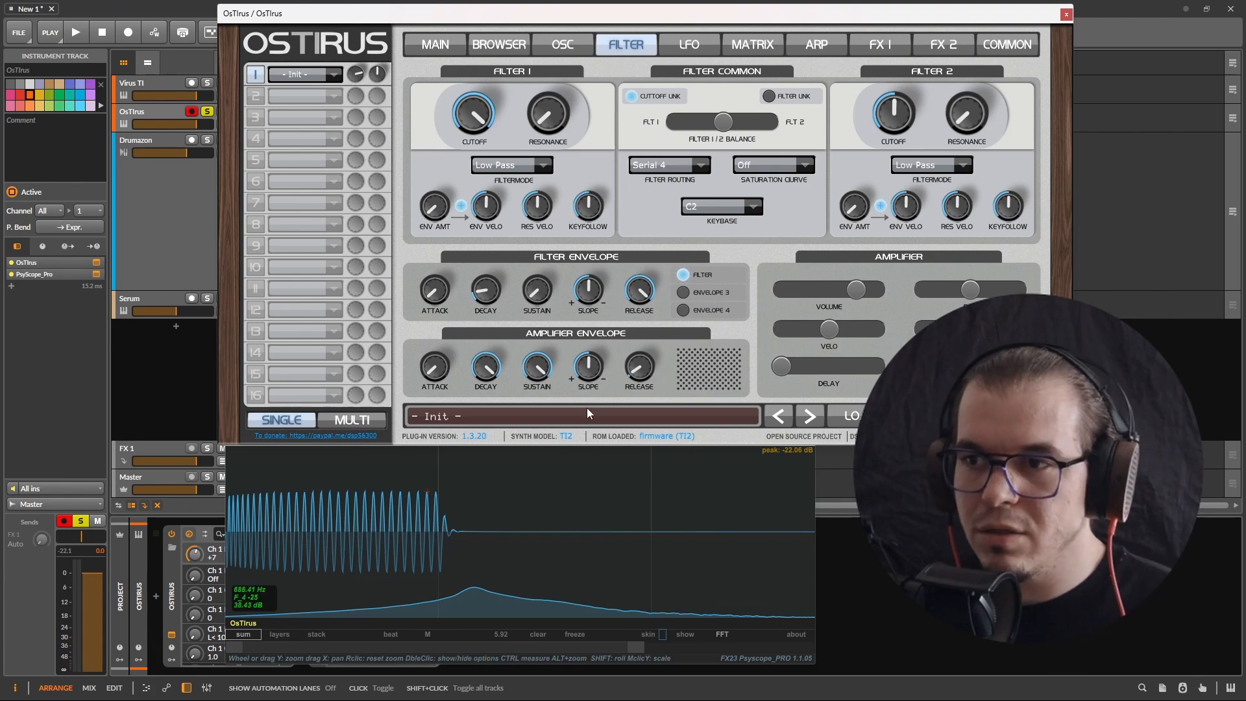
click(683, 292)
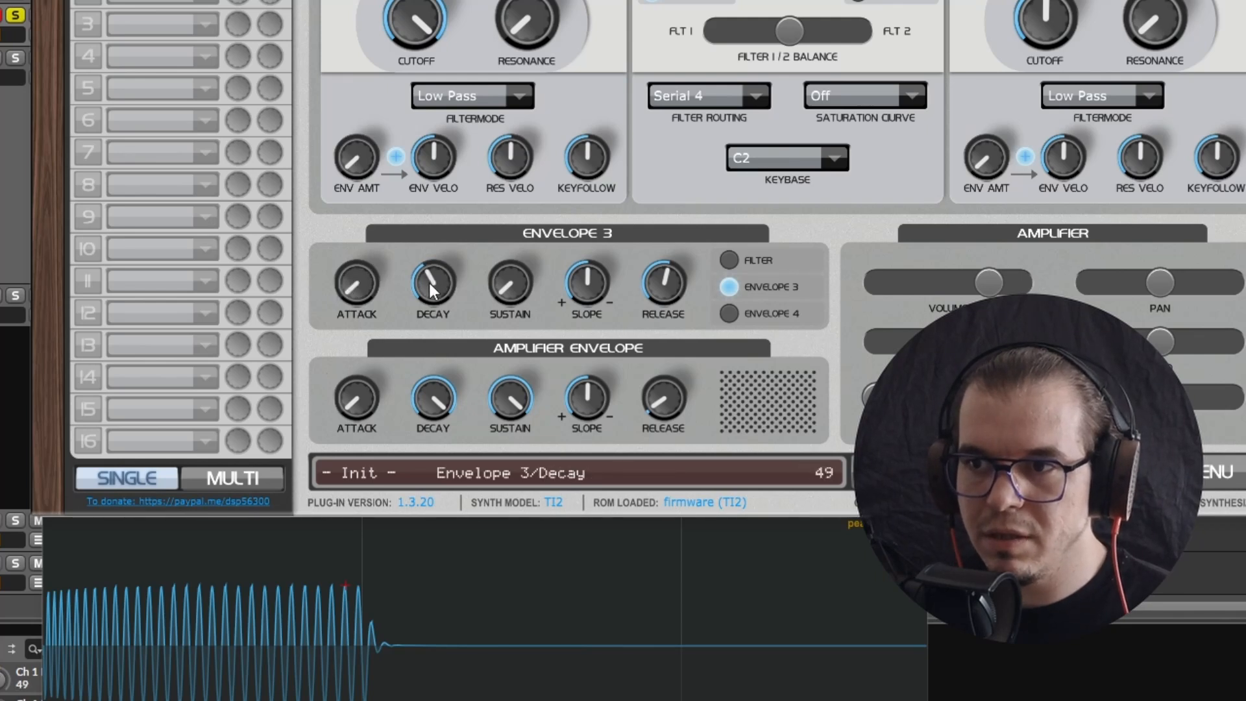
drag(662, 284, 646, 331)
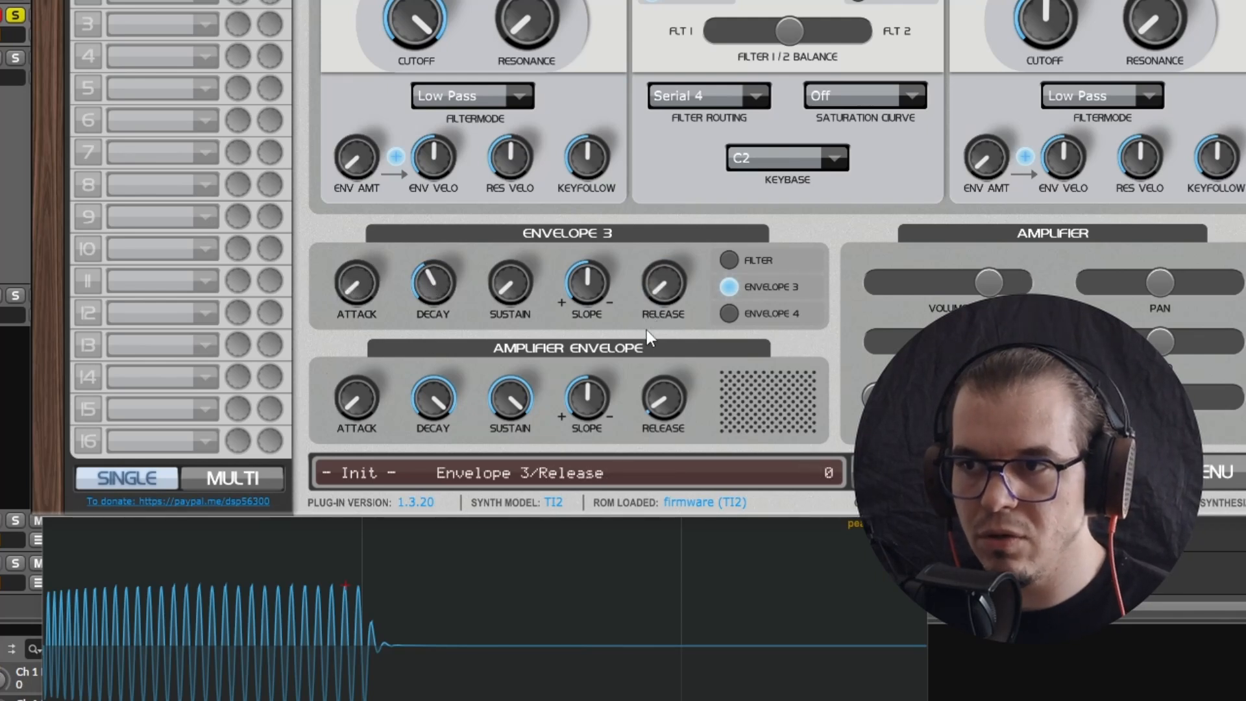
Route Envelope 3 to Osc Volume in modulation matrix slot 2 with an amount of +63.
click(709, 1)
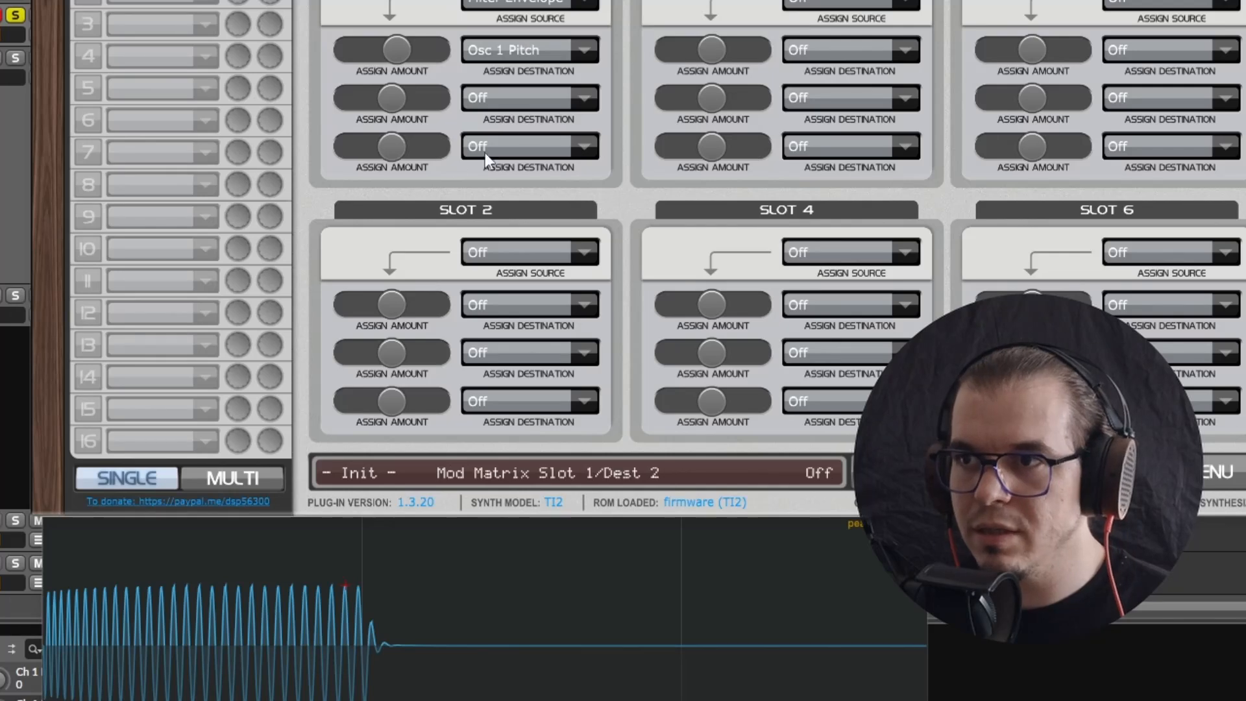
click(502, 251)
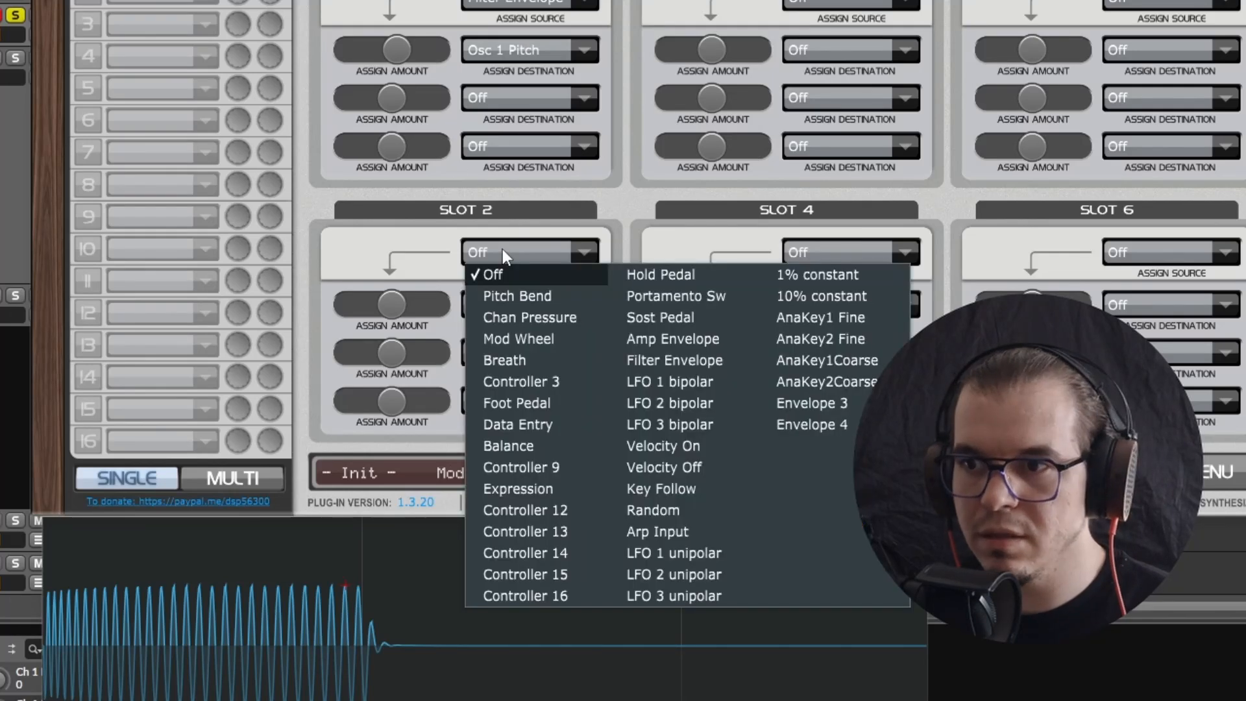
click(836, 402)
click(518, 303)
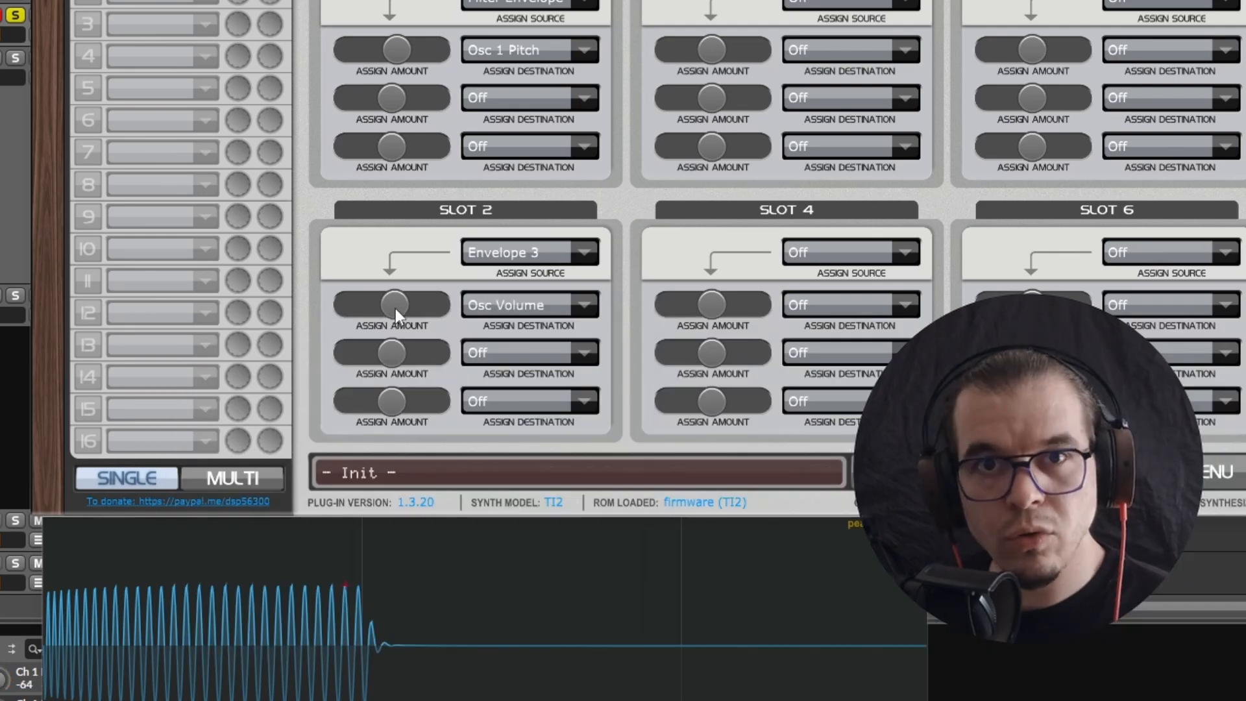
drag(395, 309, 582, 301)
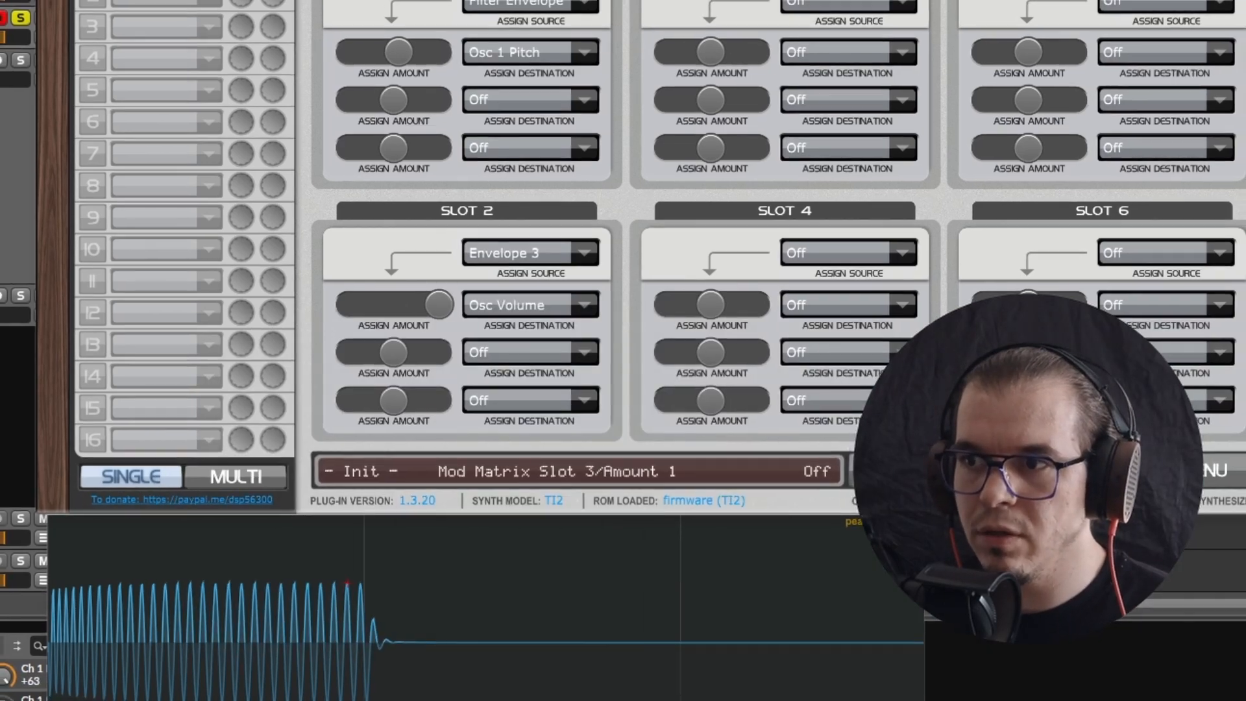
Turn the oscillator section volume in the mixer down to -64.
click(562, 38)
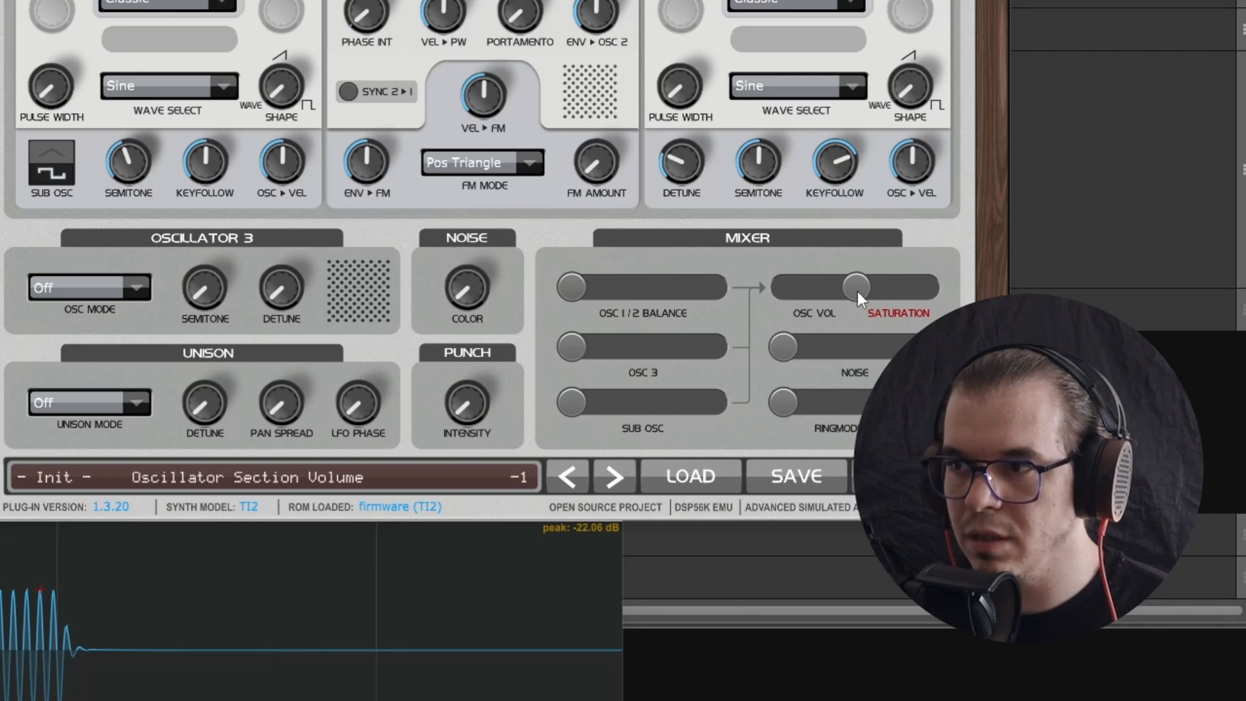
drag(858, 290, 769, 293)
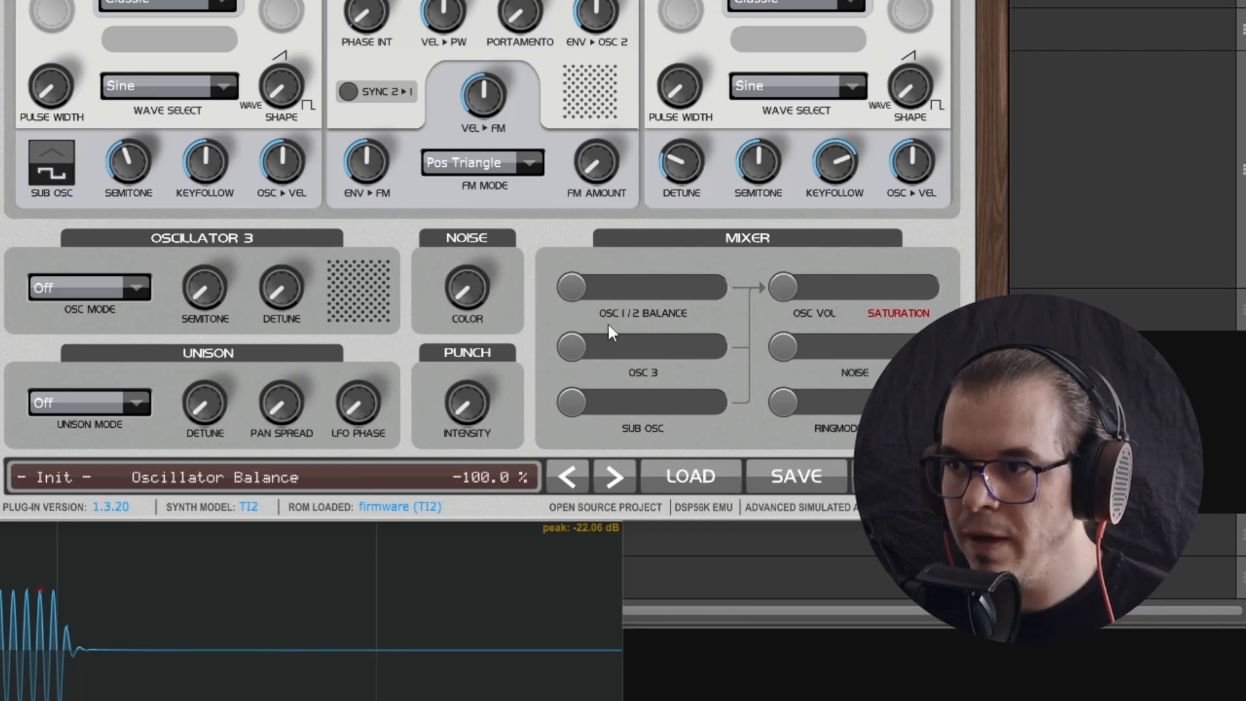
drag(870, 348, 661, 357)
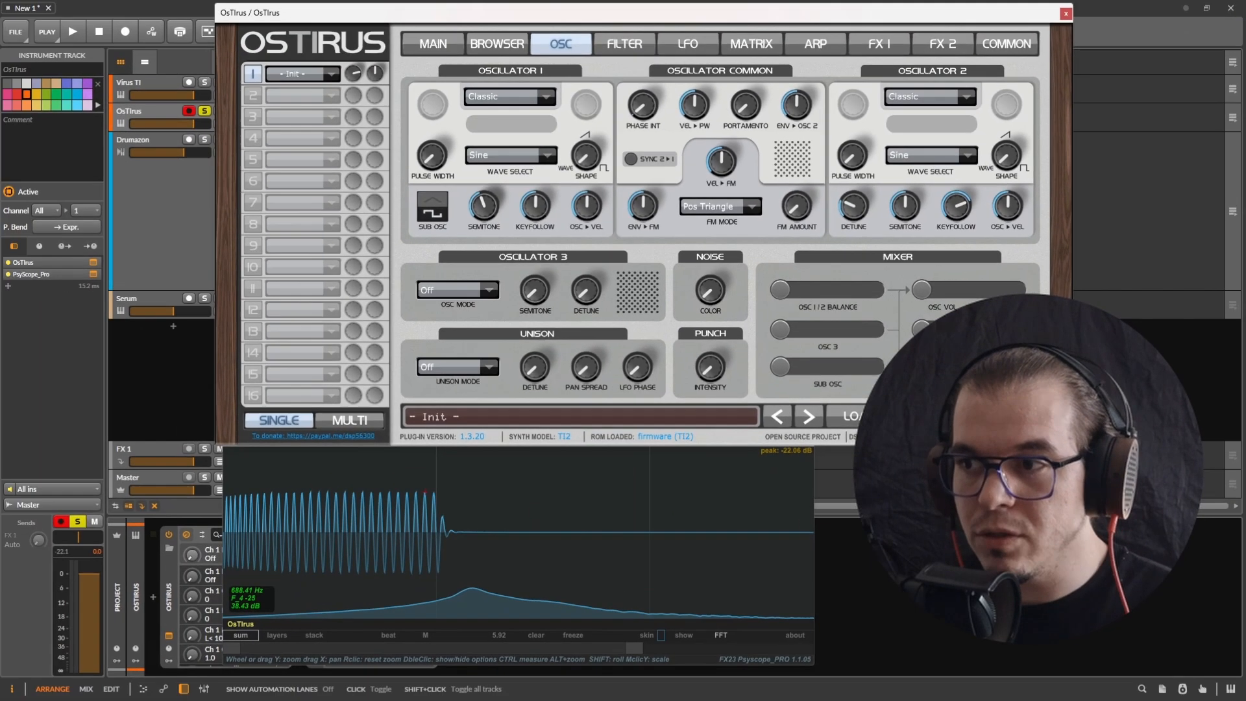
mouse_move(812, 295)
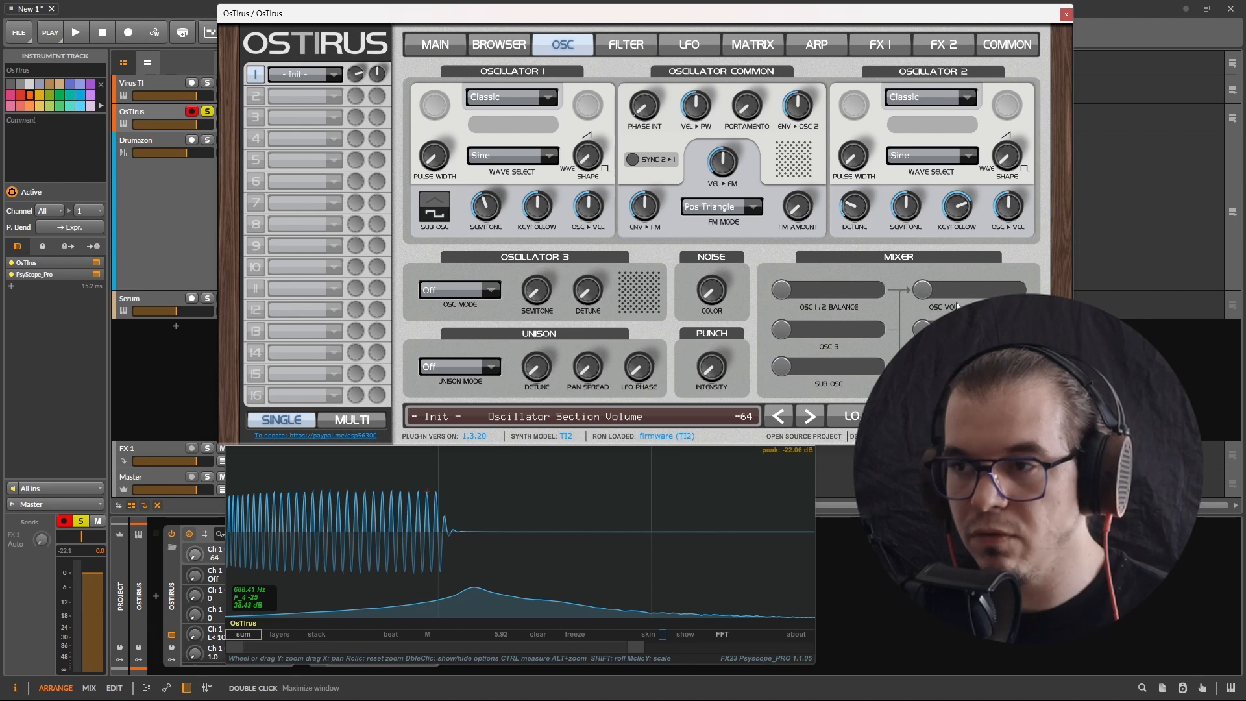
Audition the kick and shorten Envelope 3's decay to 13.
key(space)
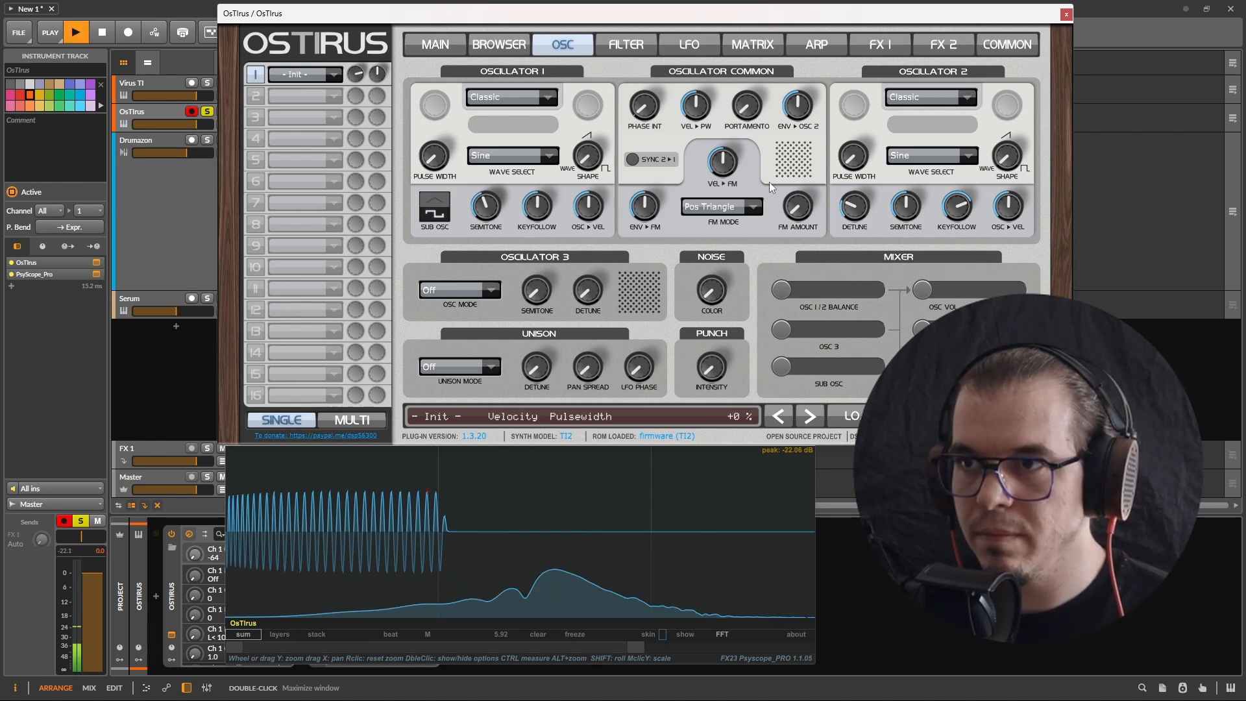
key(space)
click(640, 47)
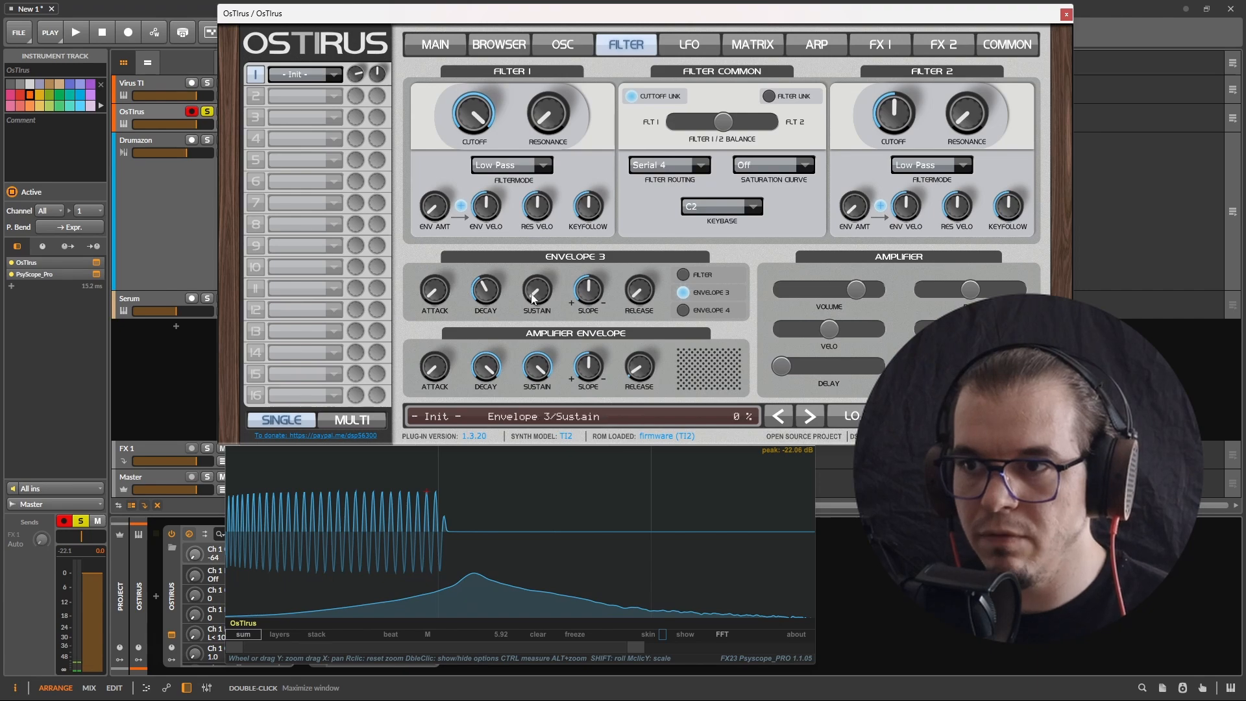
drag(466, 290, 454, 279)
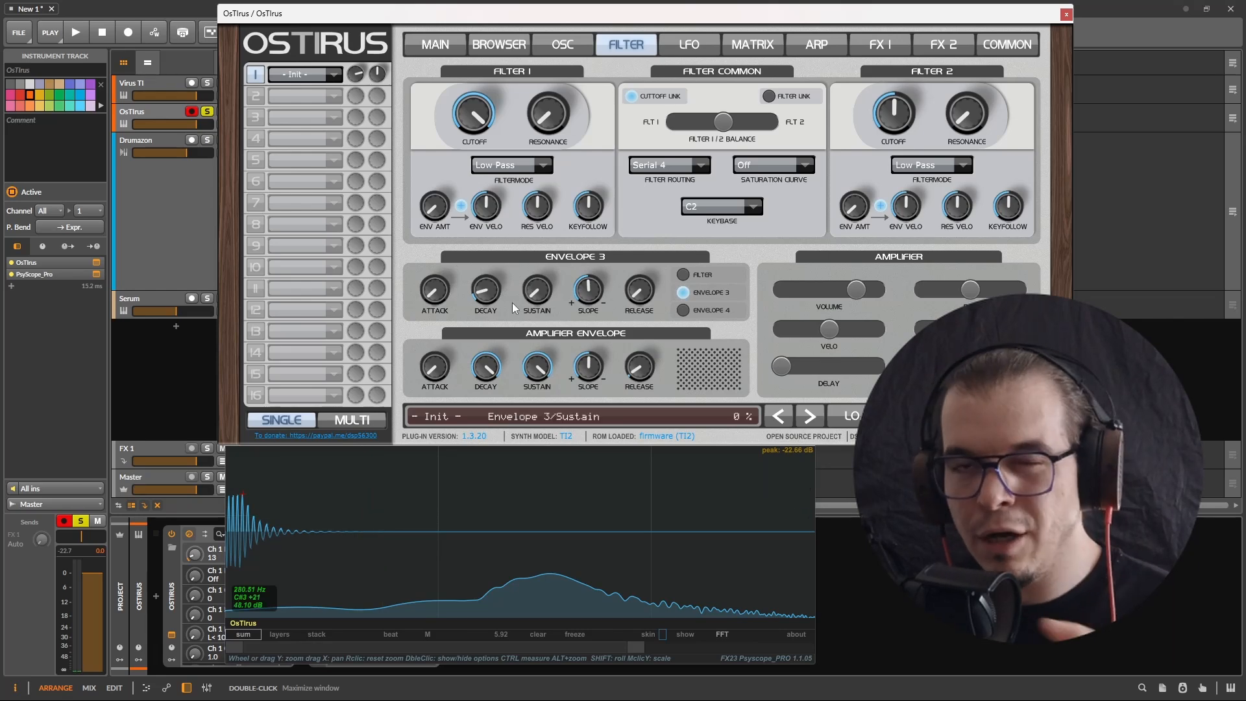
Shift the oscillator balance fully to oscillator 2 at +100 % and raise the FM amount to about three quarters.
click(571, 39)
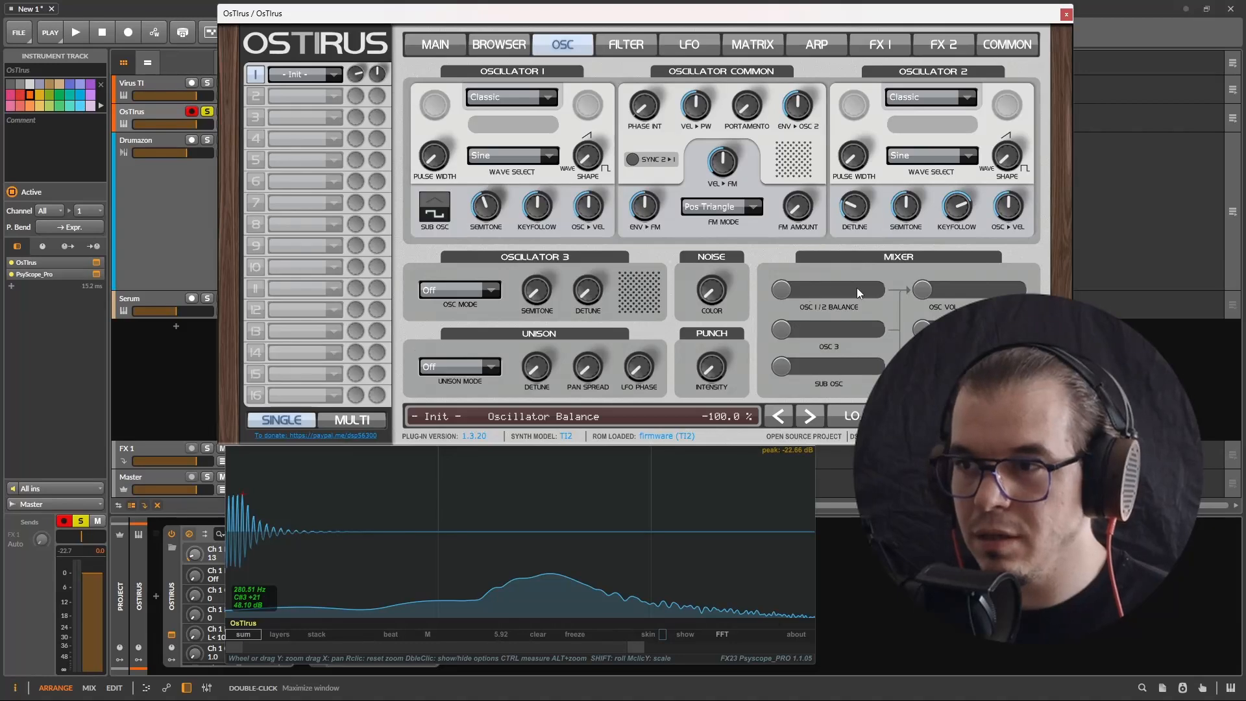
drag(782, 292, 878, 291)
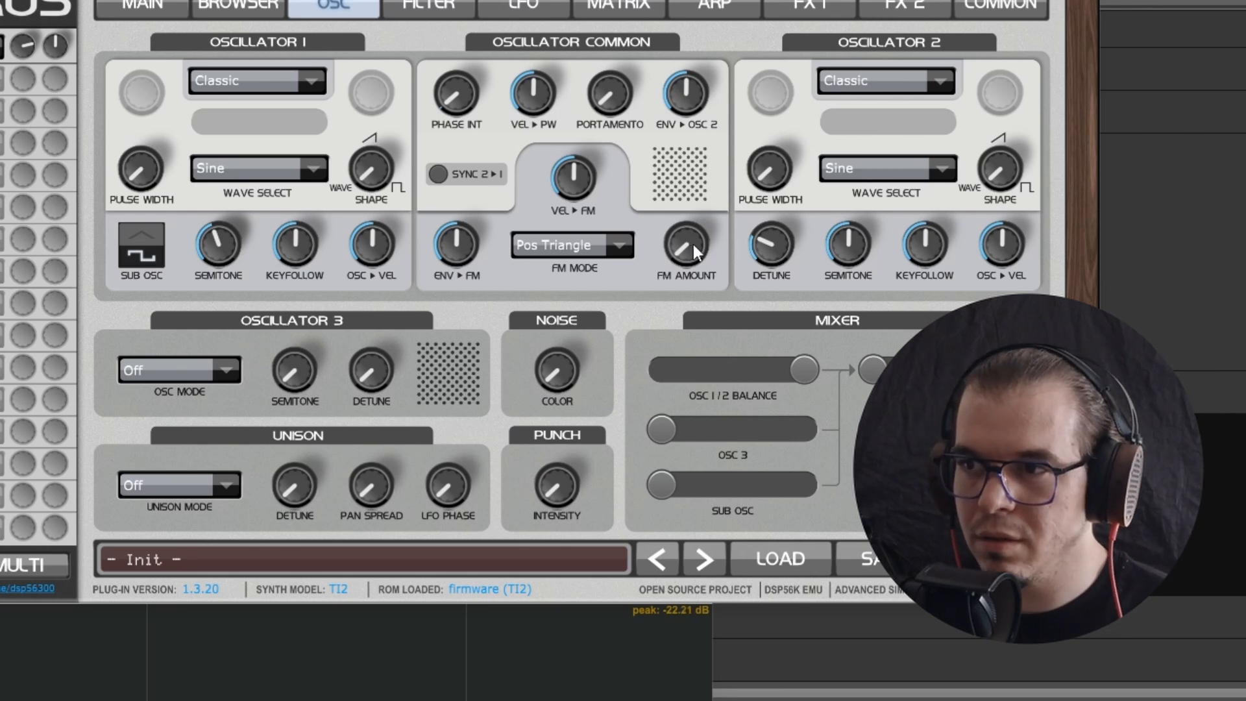
drag(693, 244, 808, 214)
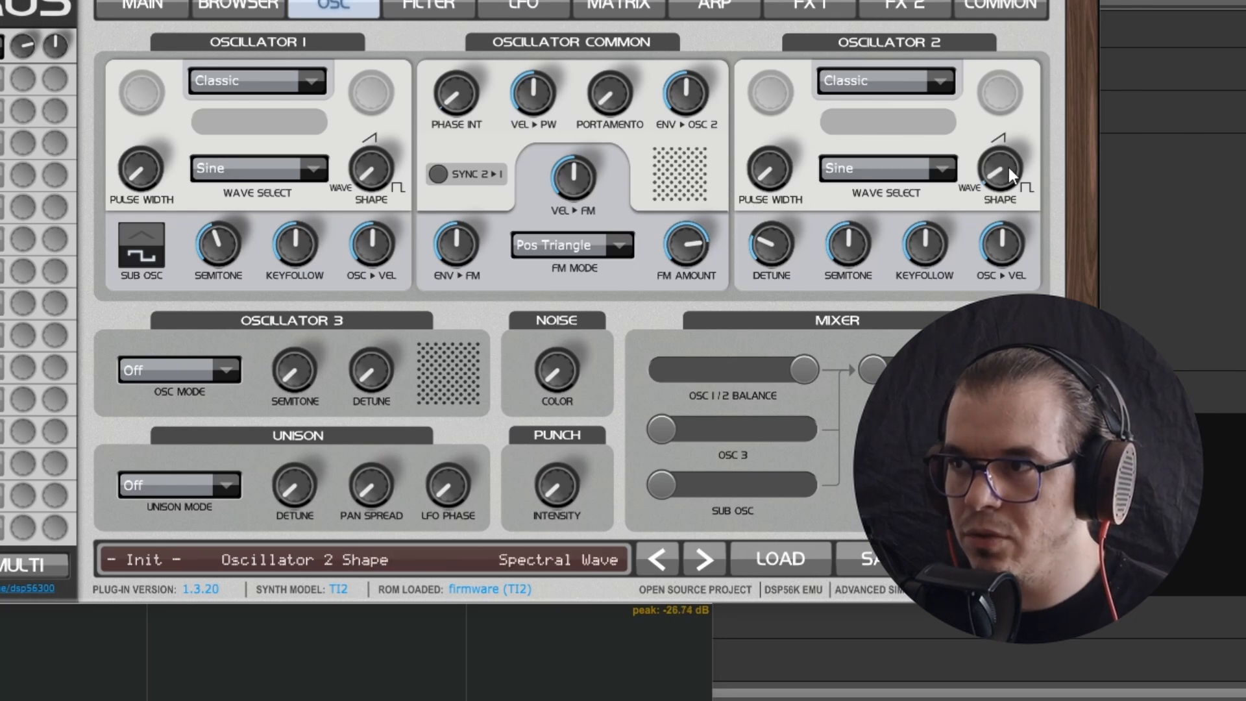
Set oscillator 2's shape to WaveSaw 76 % and shorten Envelope 3's decay to 11.
drag(1018, 158, 1023, 158)
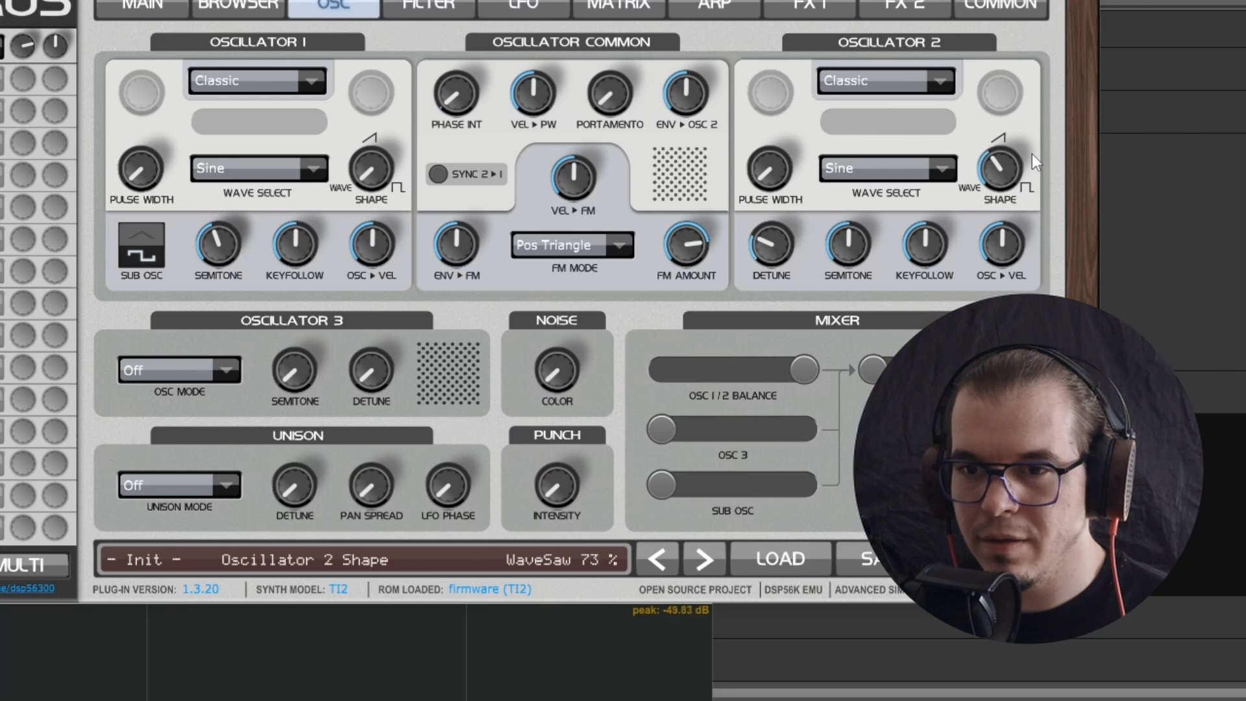
drag(1036, 153, 1033, 153)
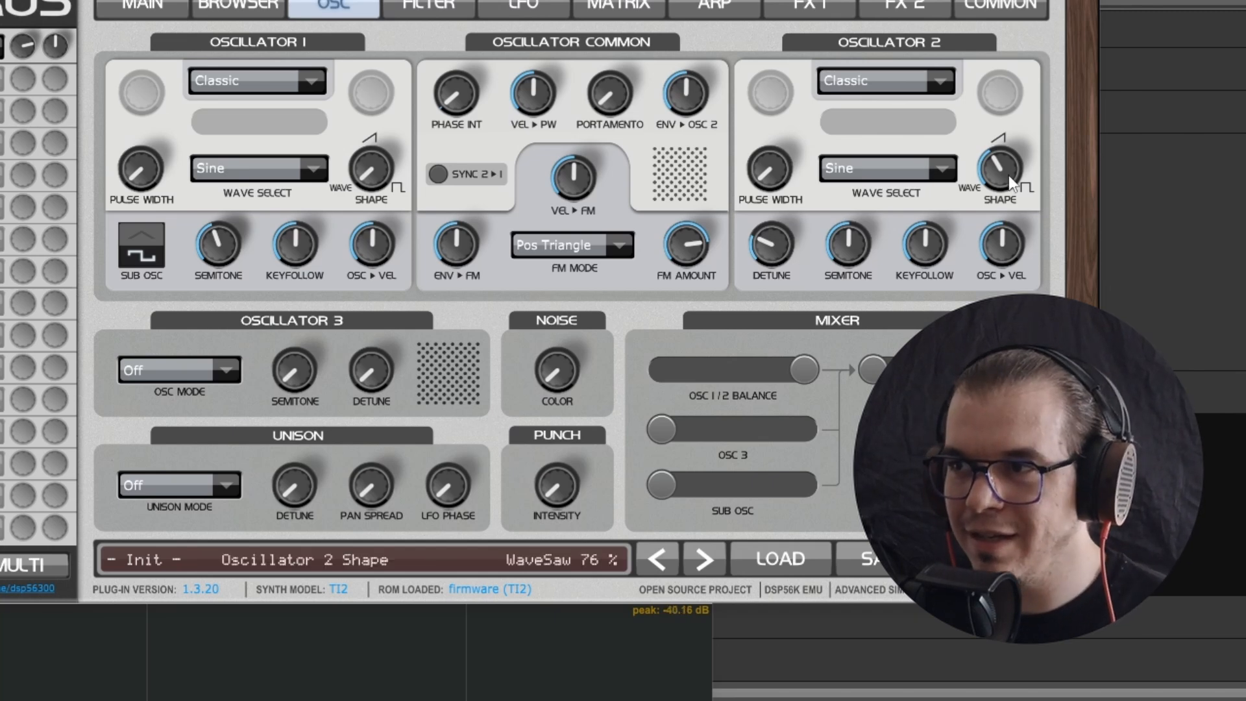
click(427, 11)
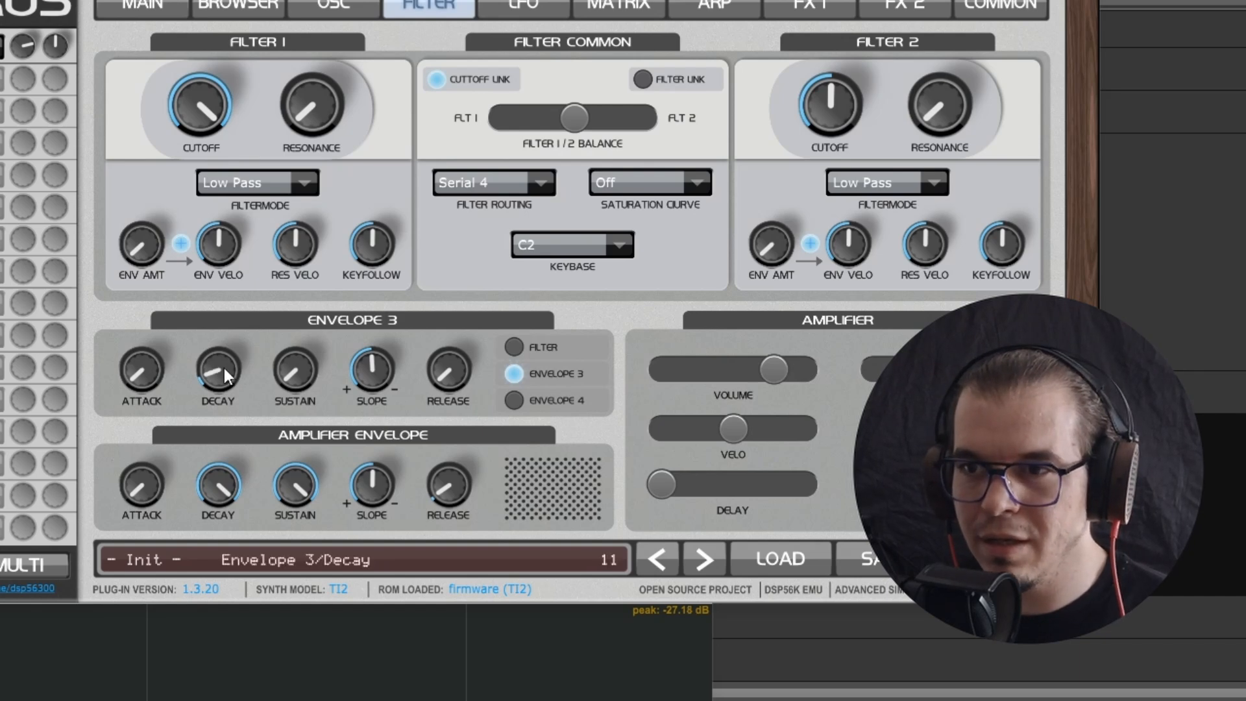
Raise oscillator 2's semitone tuning to +26 and inspect the start of its waveform in PsyScope_Pro during playback.
click(333, 8)
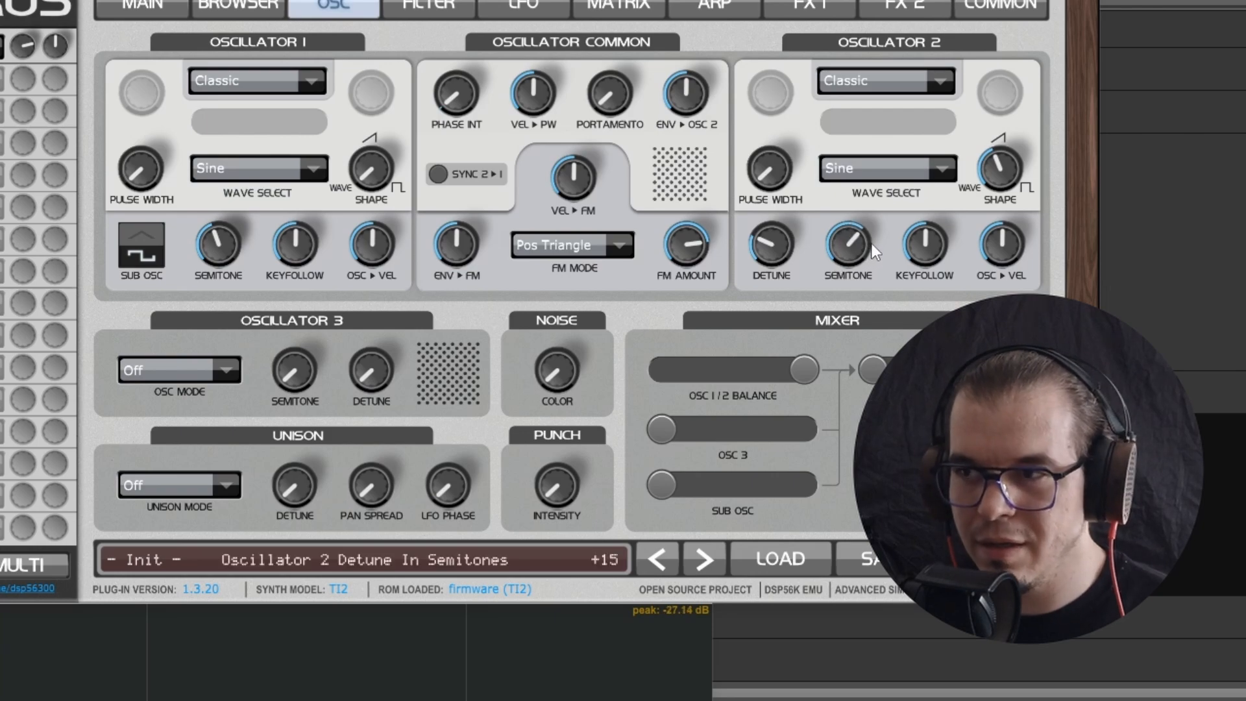
drag(886, 240, 882, 241)
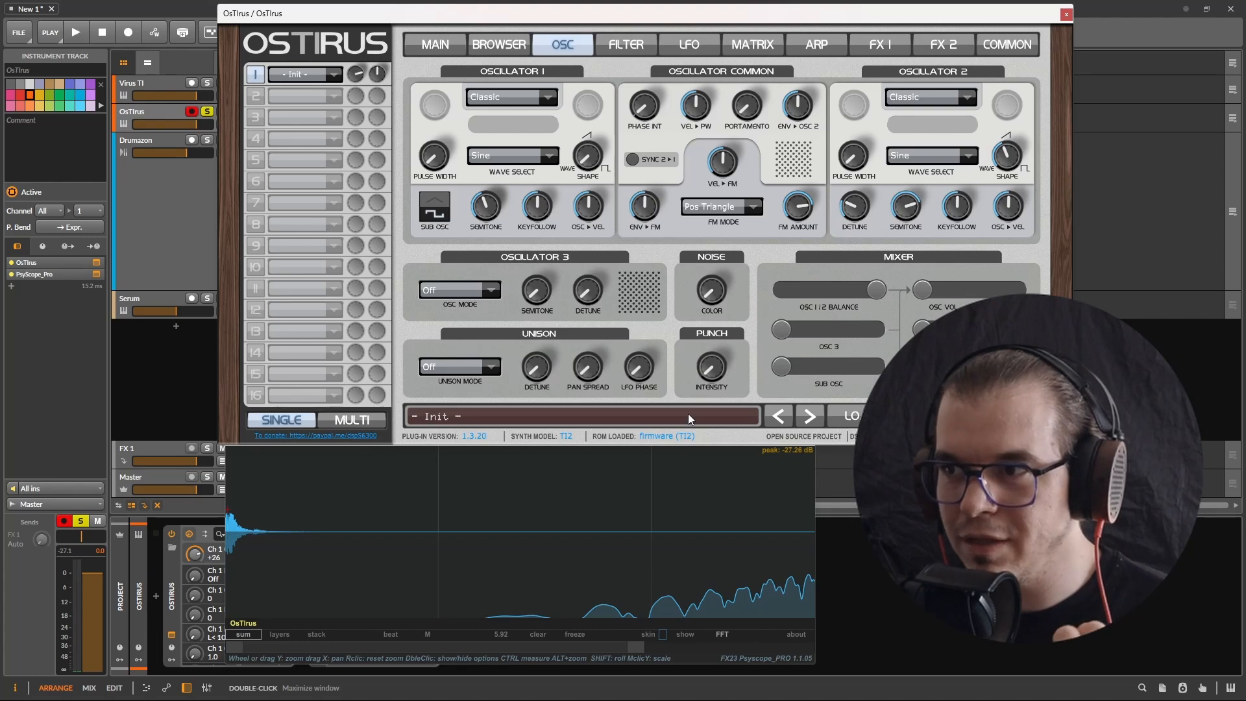
key(space)
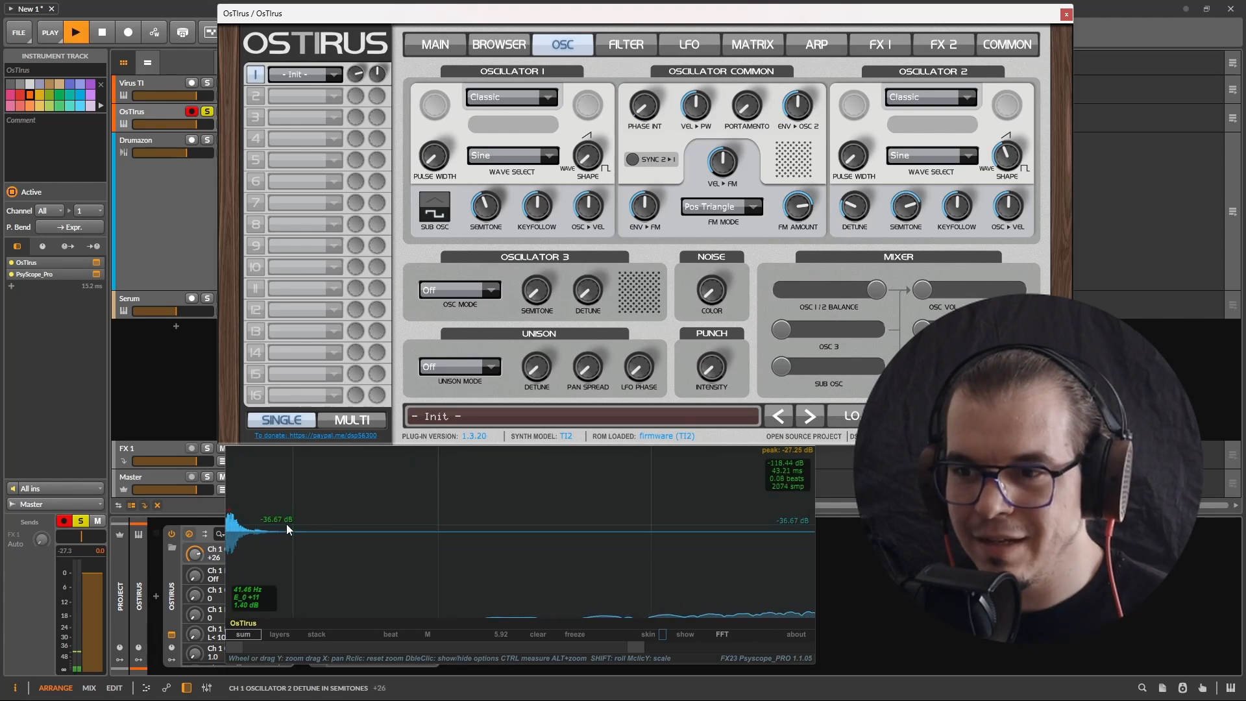
click(243, 515)
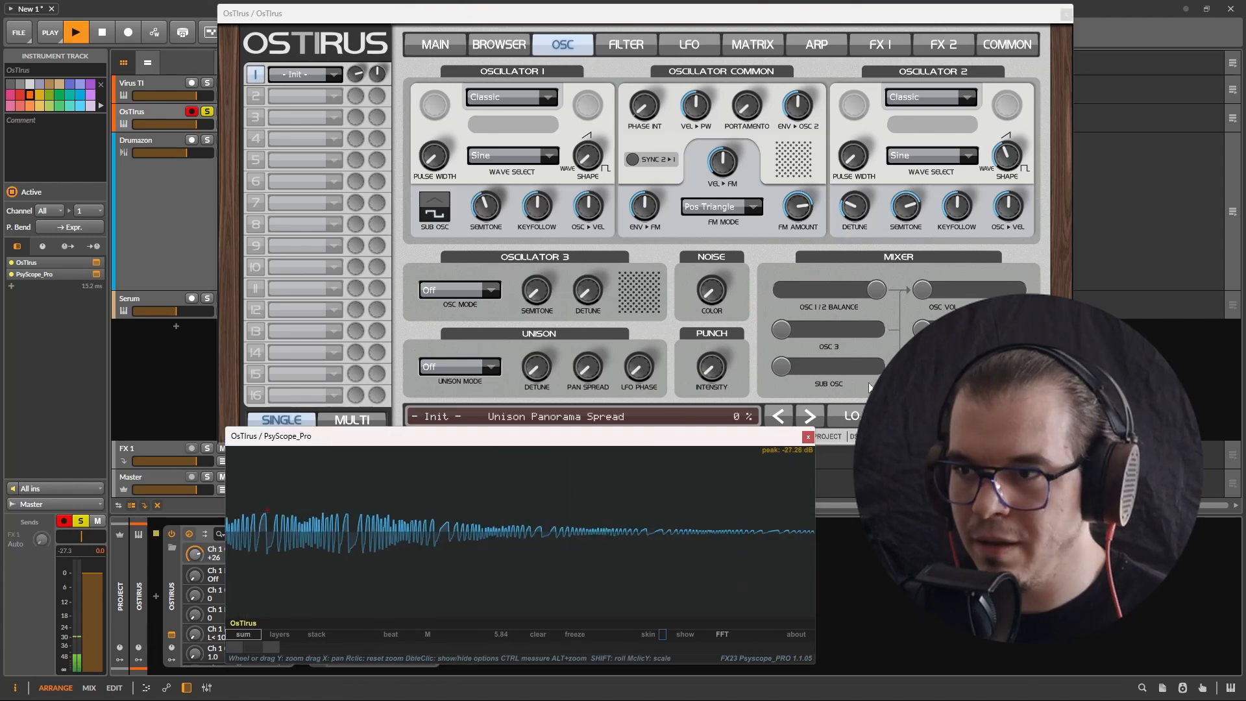
key(space)
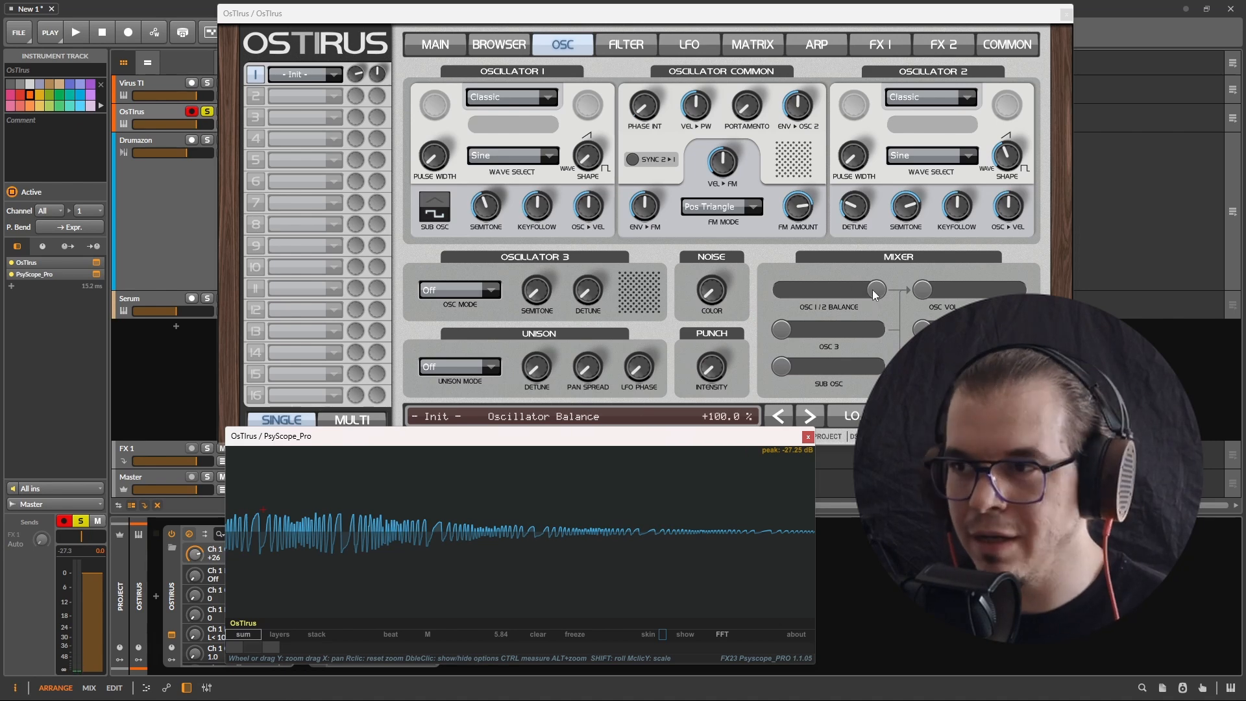
Bring the oscillator 1/2 balance back to about the centre at -1.6 % during playback.
key(space)
drag(873, 290, 803, 292)
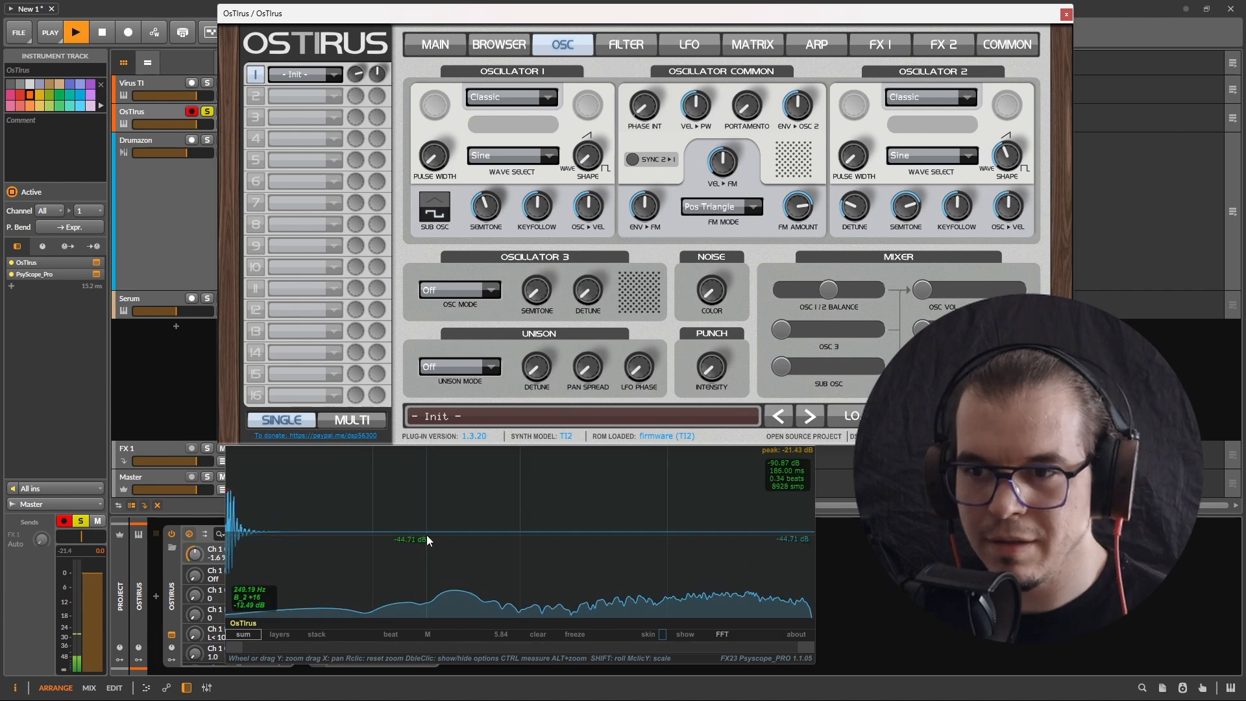
key(space)
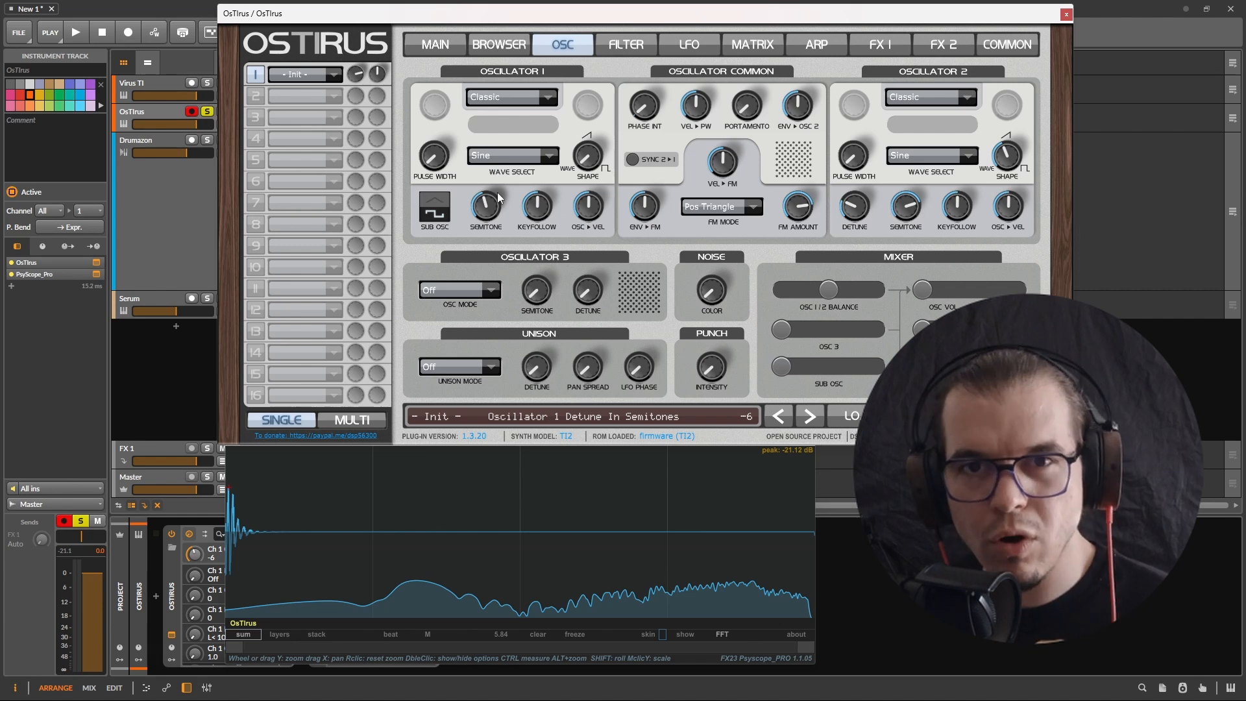
Tune oscillator 1 down to -14 semitones while auditioning the sound.
key(space)
drag(480, 204, 480, 221)
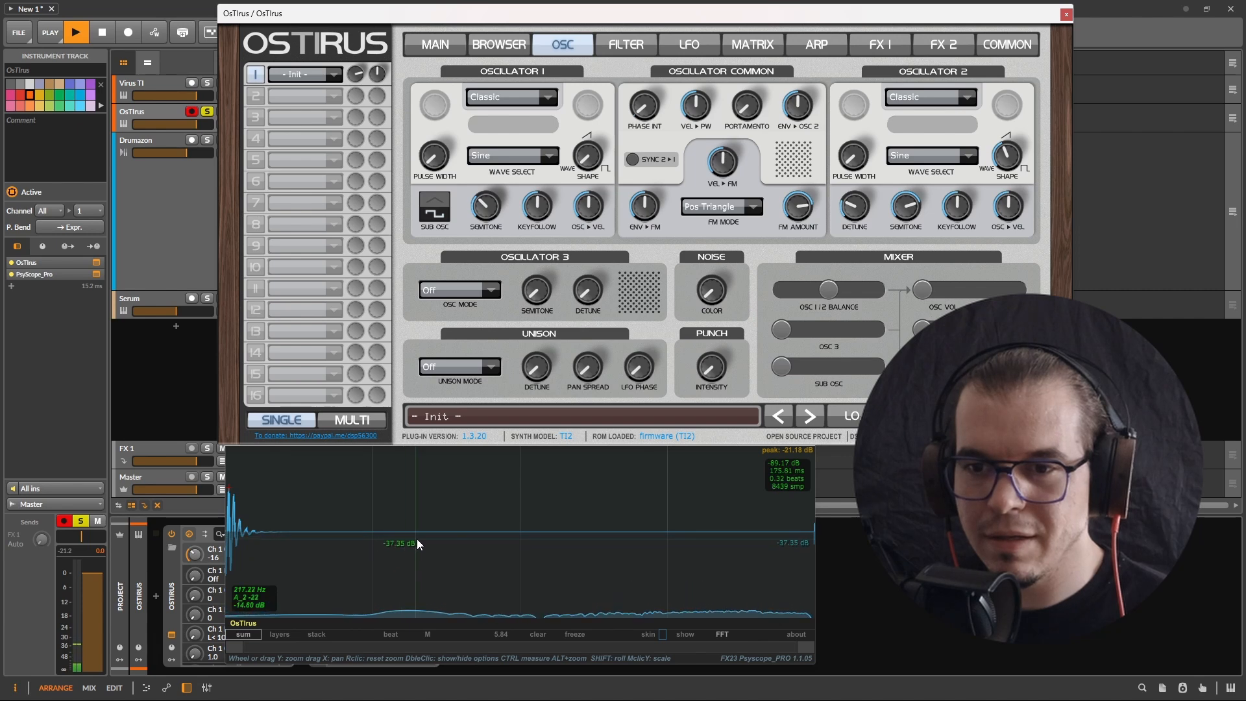
drag(486, 213, 486, 209)
key(space)
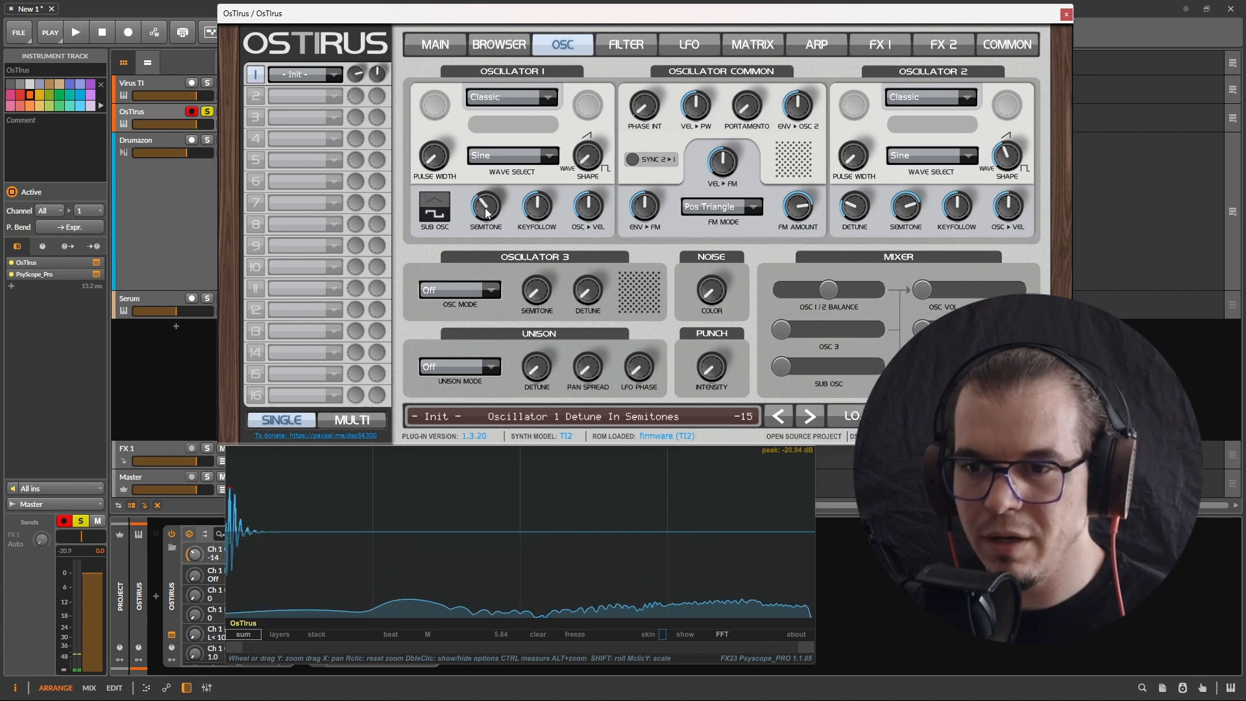
key(space)
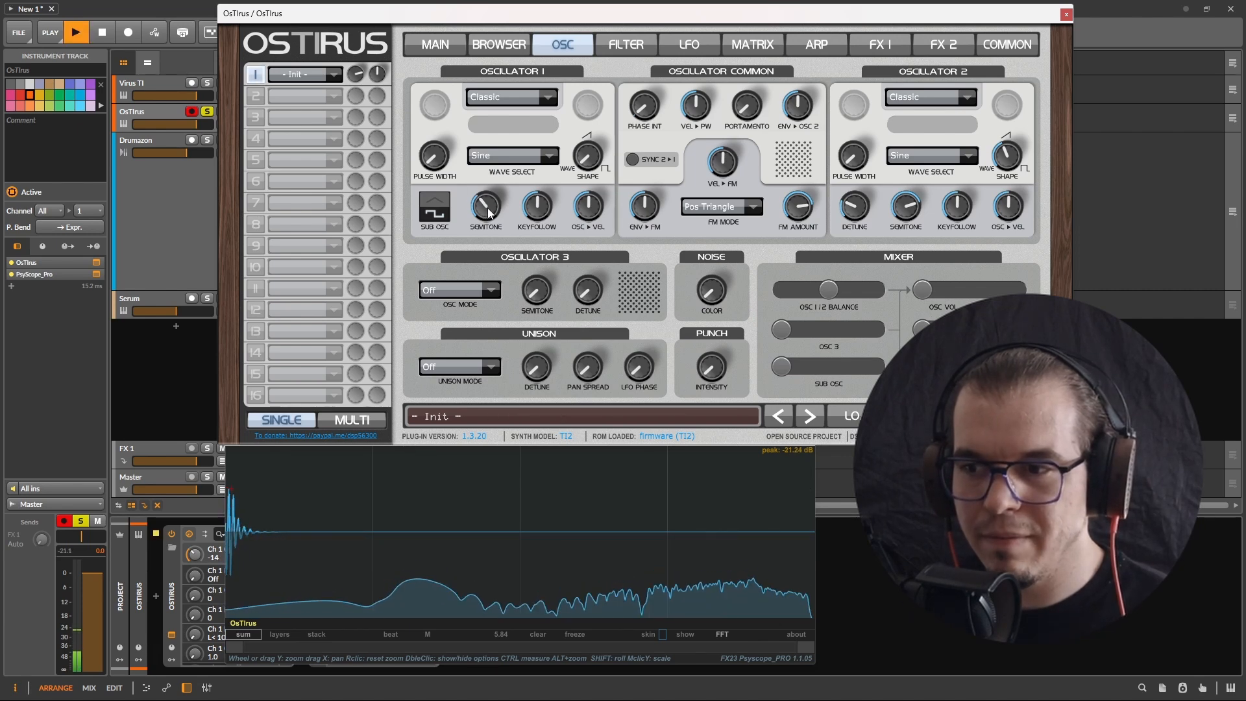
key(space)
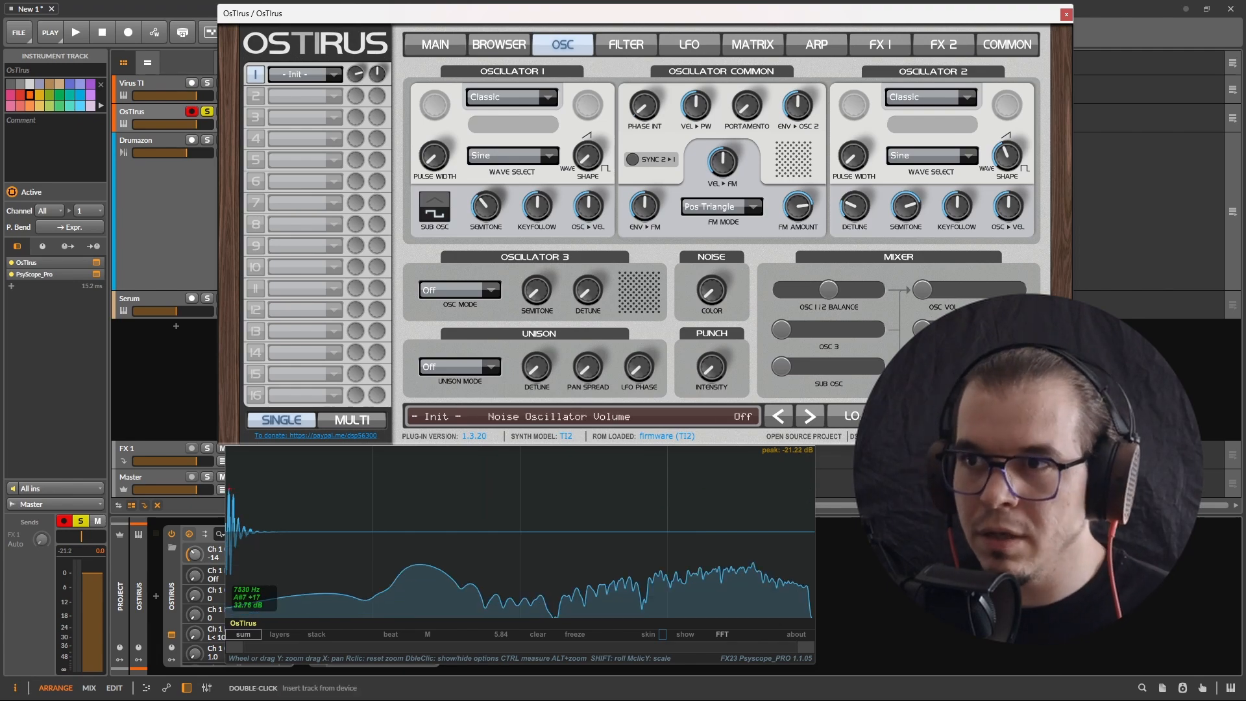
Assign Envelope 4 to Noise Volume in modulation matrix slot 3 with an amount of +63.
click(740, 38)
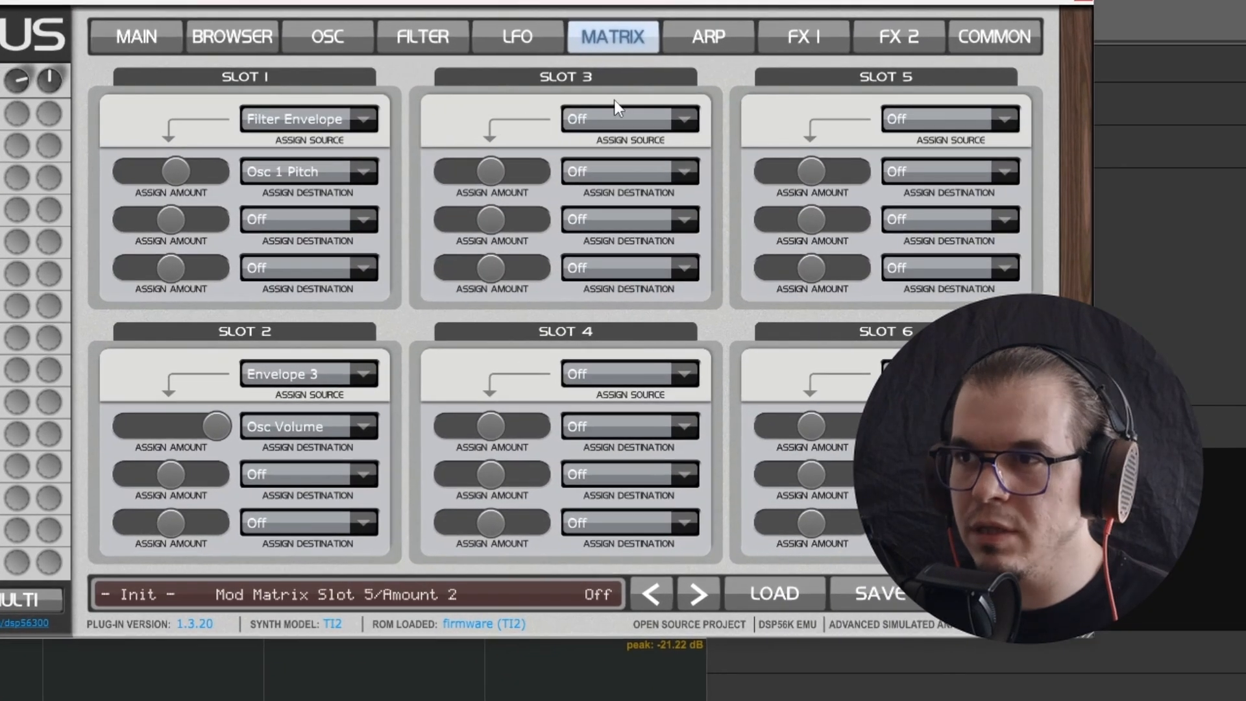
click(627, 120)
click(1013, 290)
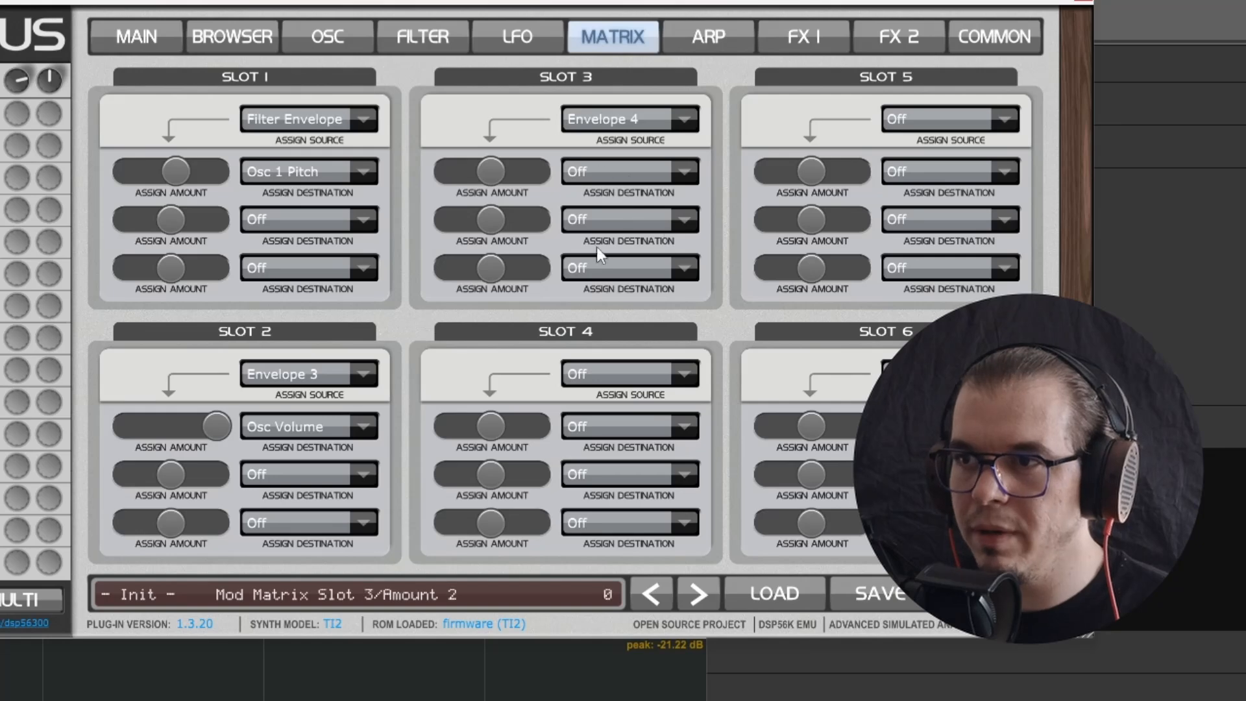
click(622, 172)
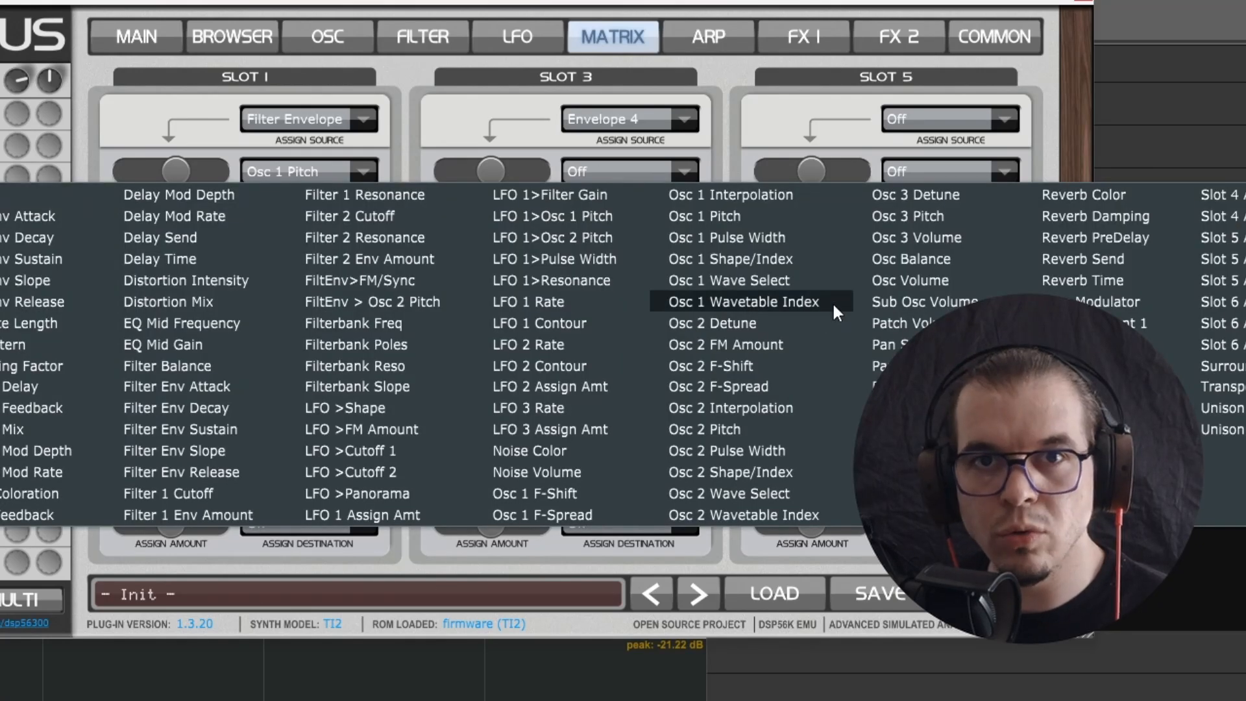
click(537, 472)
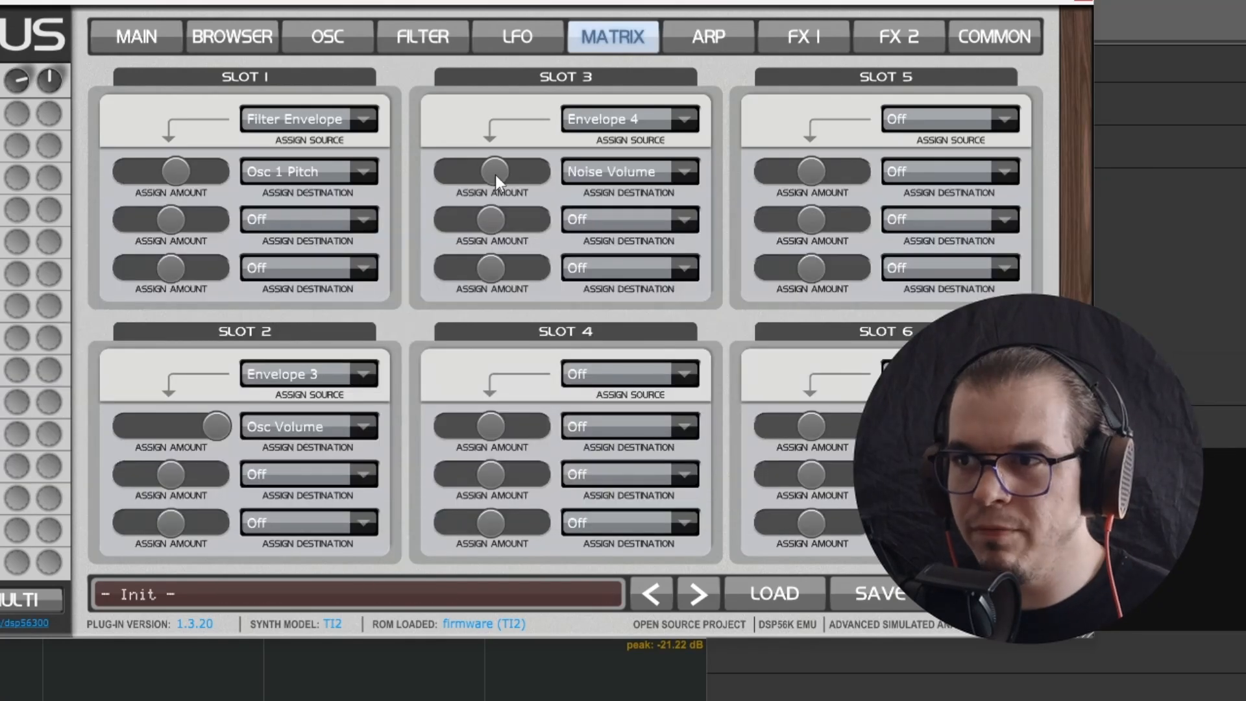
drag(496, 174, 566, 174)
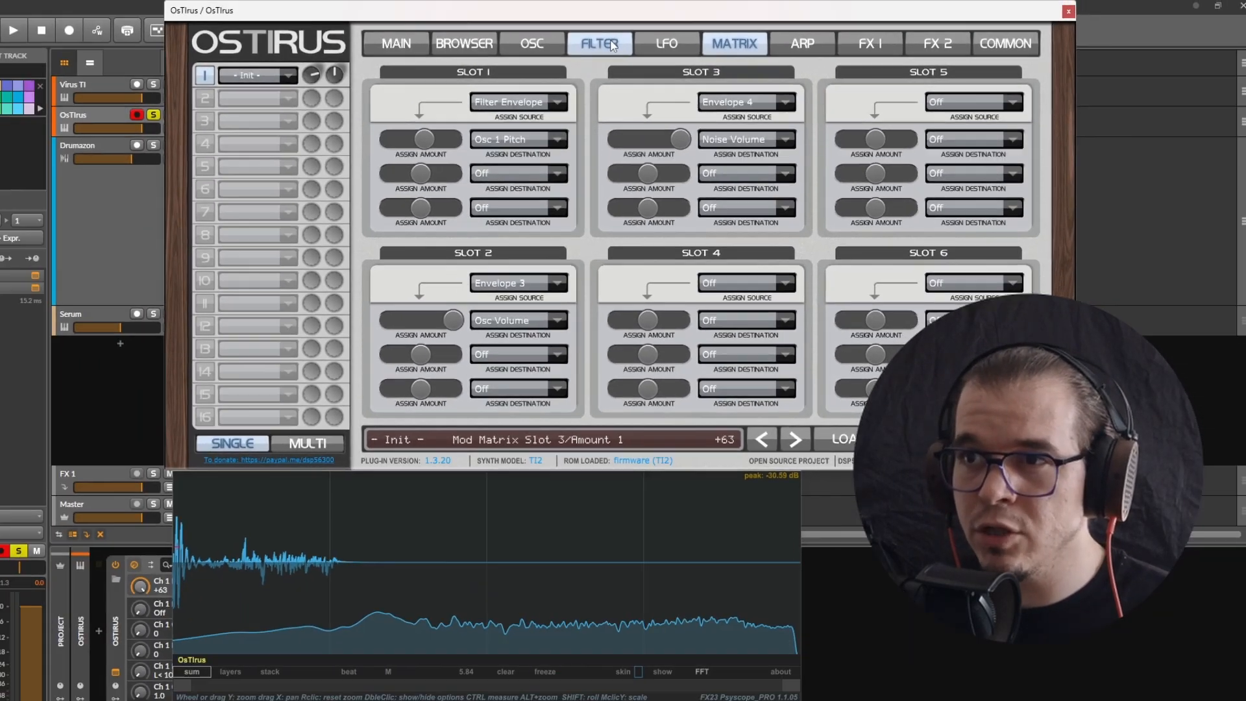
Raise Envelope 4's sustain to 100 % and set its attack to 17.
click(429, 38)
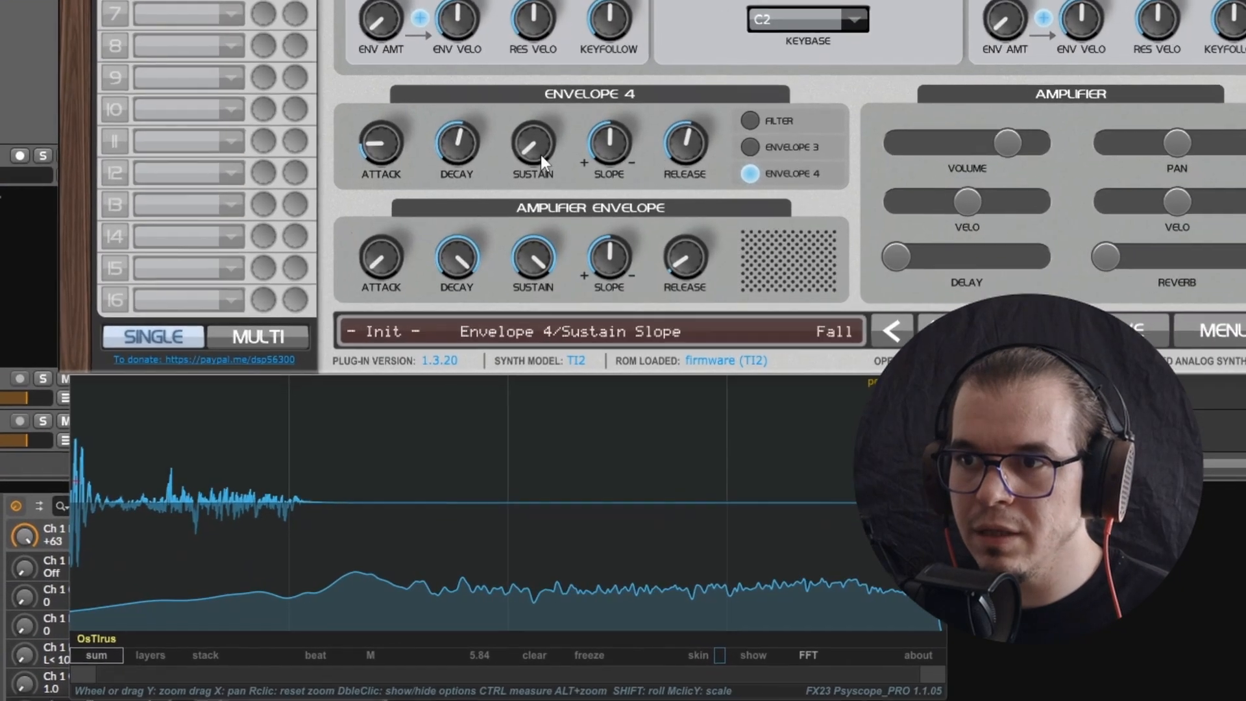
drag(547, 148, 583, 26)
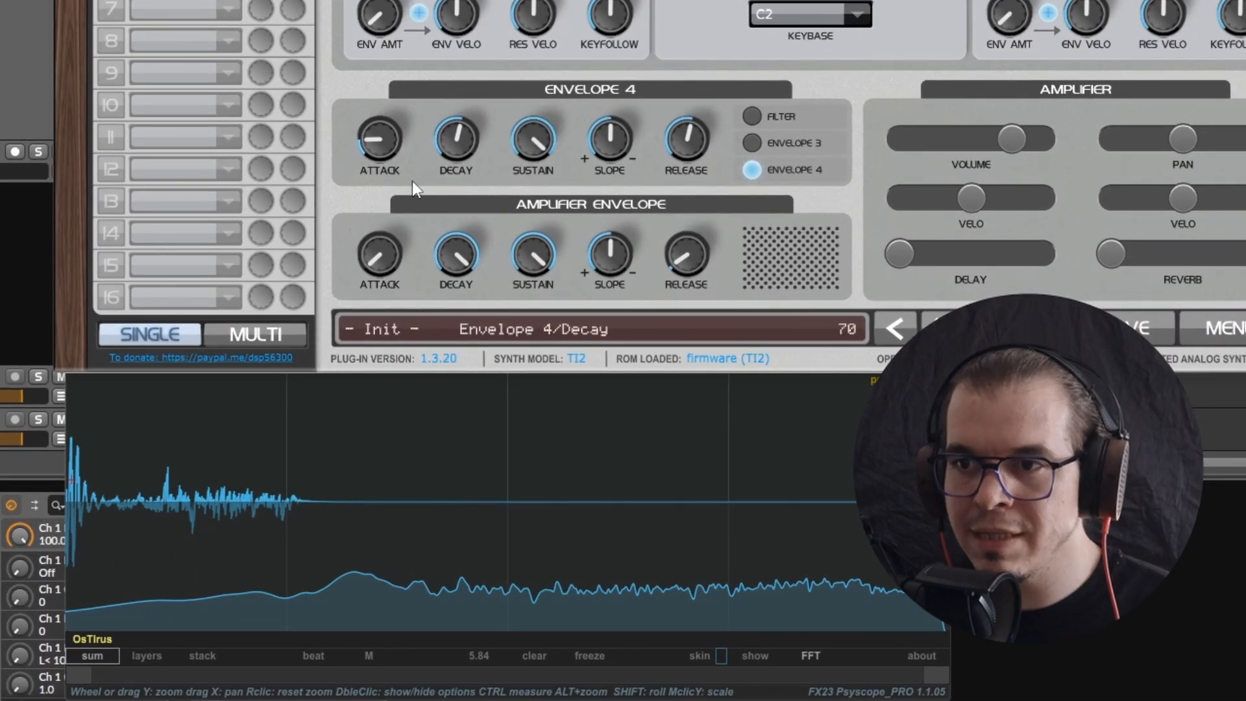
drag(379, 135, 372, 163)
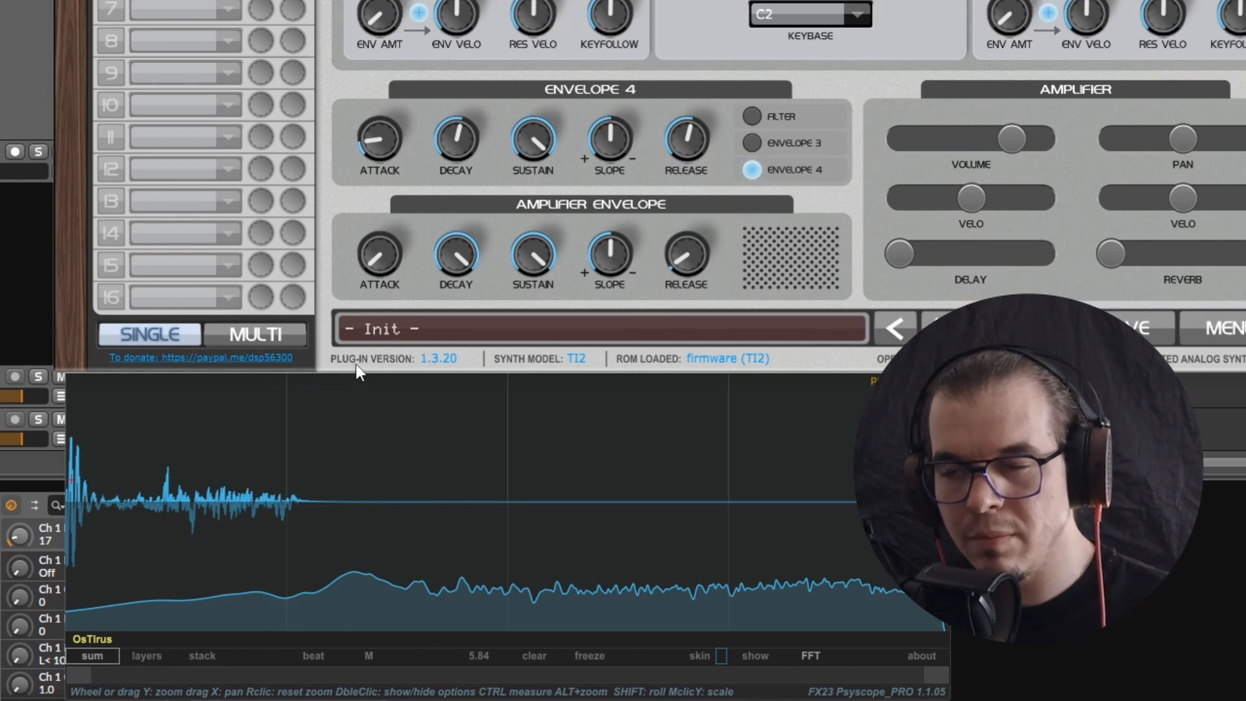
Try Envelope 4's attack at 22, inspect the start of the waveform in PsyScope_Pro, and settle the attack at 16.
mouse_move(385, 154)
mouse_move(368, 130)
mouse_down()
mouse_move(392, 127)
mouse_move(360, 130)
mouse_move(372, 131)
mouse_up()
scroll(84, 456, up, 6)
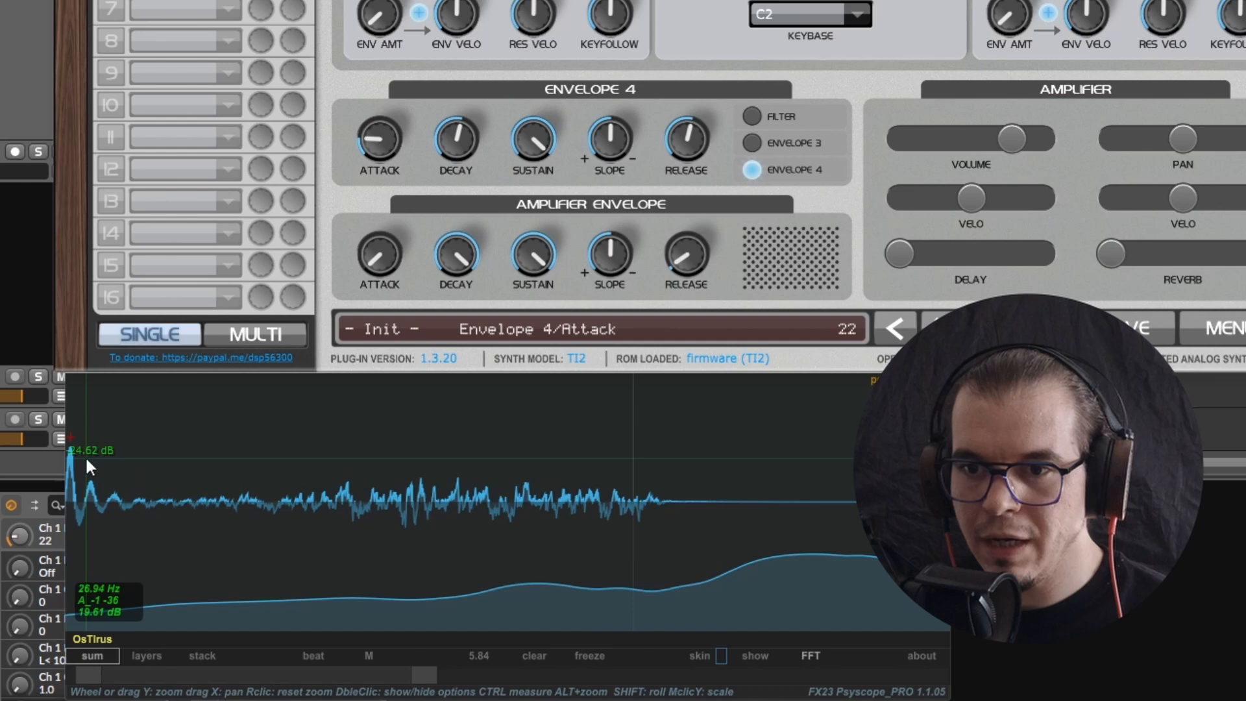
click(114, 488)
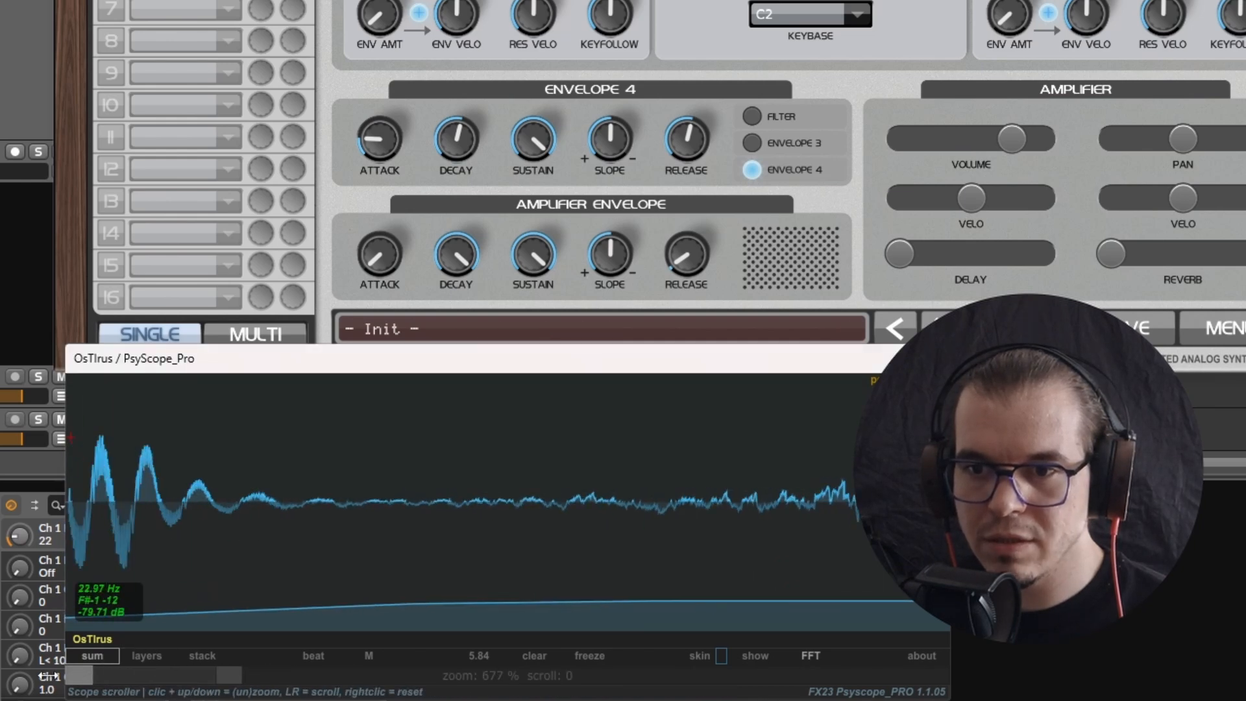
mouse_move(392, 128)
mouse_down()
mouse_move(371, 183)
mouse_move(394, 145)
mouse_move(385, 148)
mouse_up()
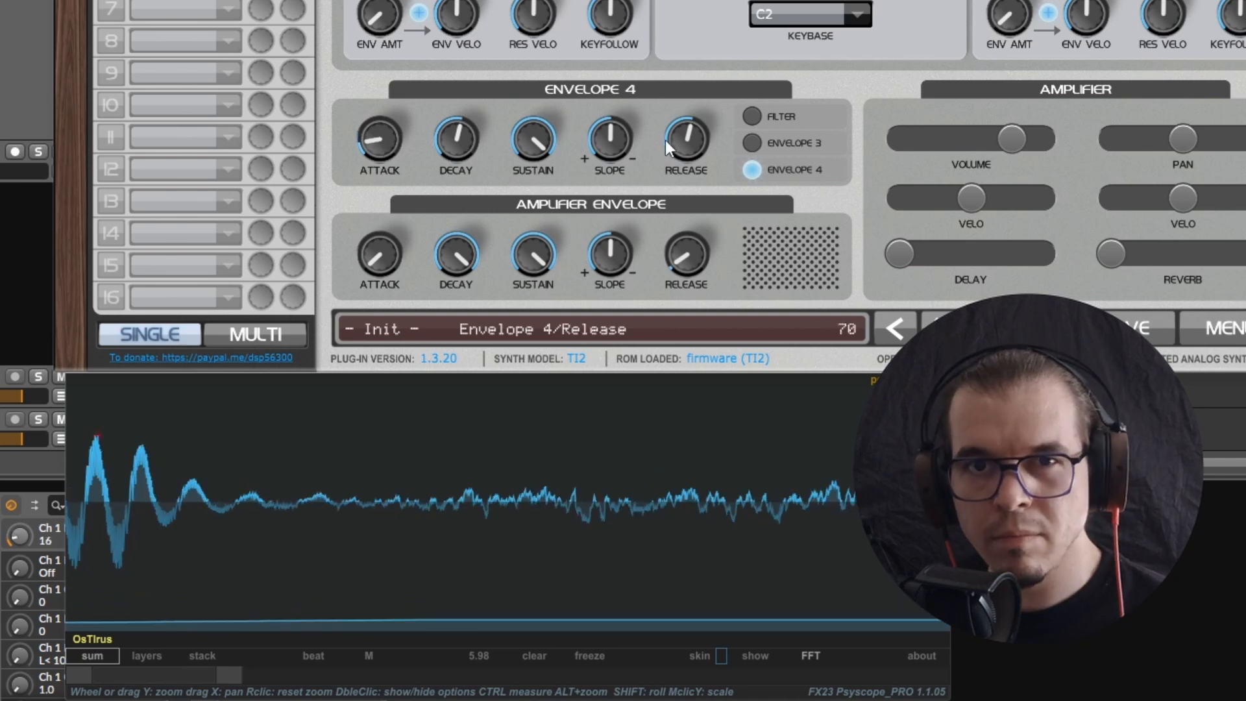
Set the noise color to -1 and shorten Envelope 4's attack to 10.
click(779, 1)
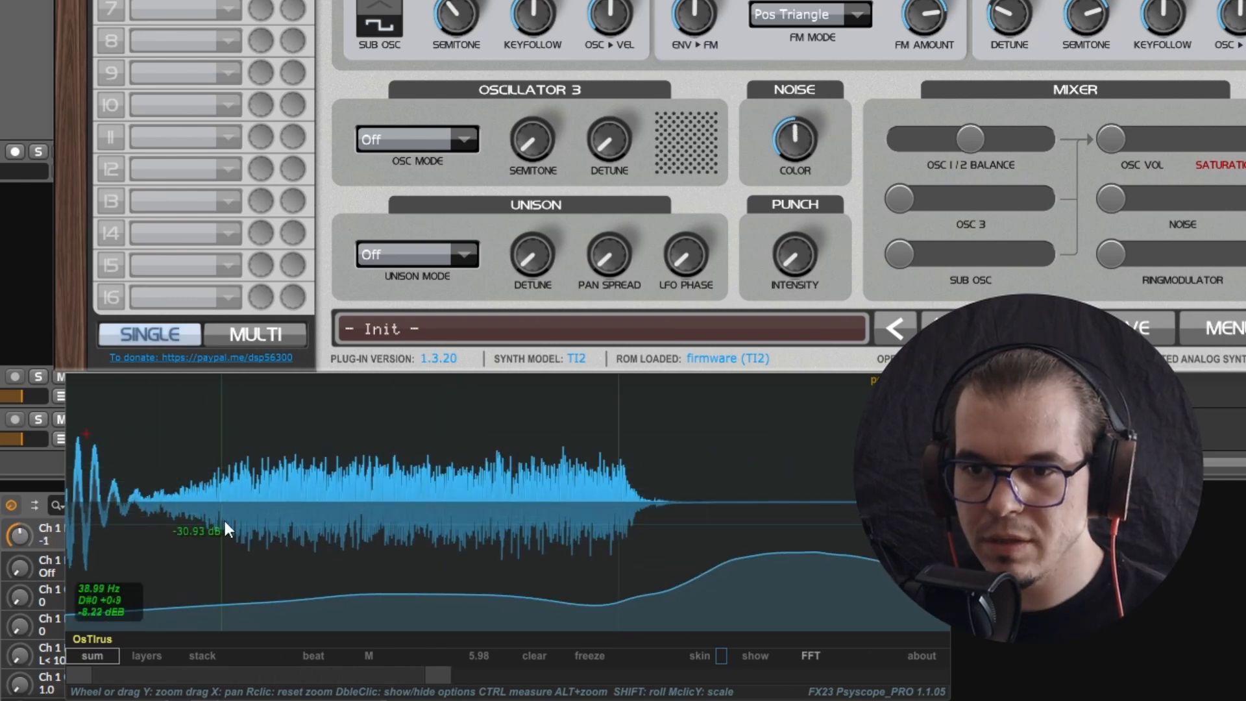
click(649, 1)
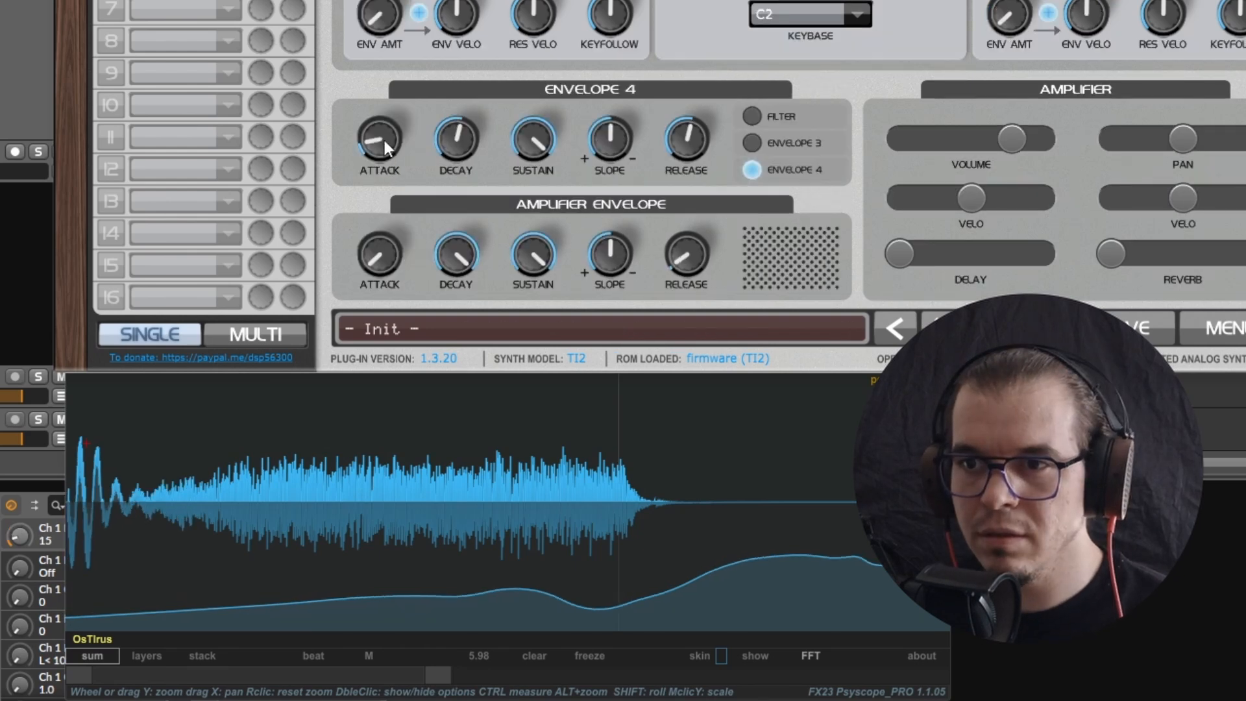
scroll(384, 140, down, 5)
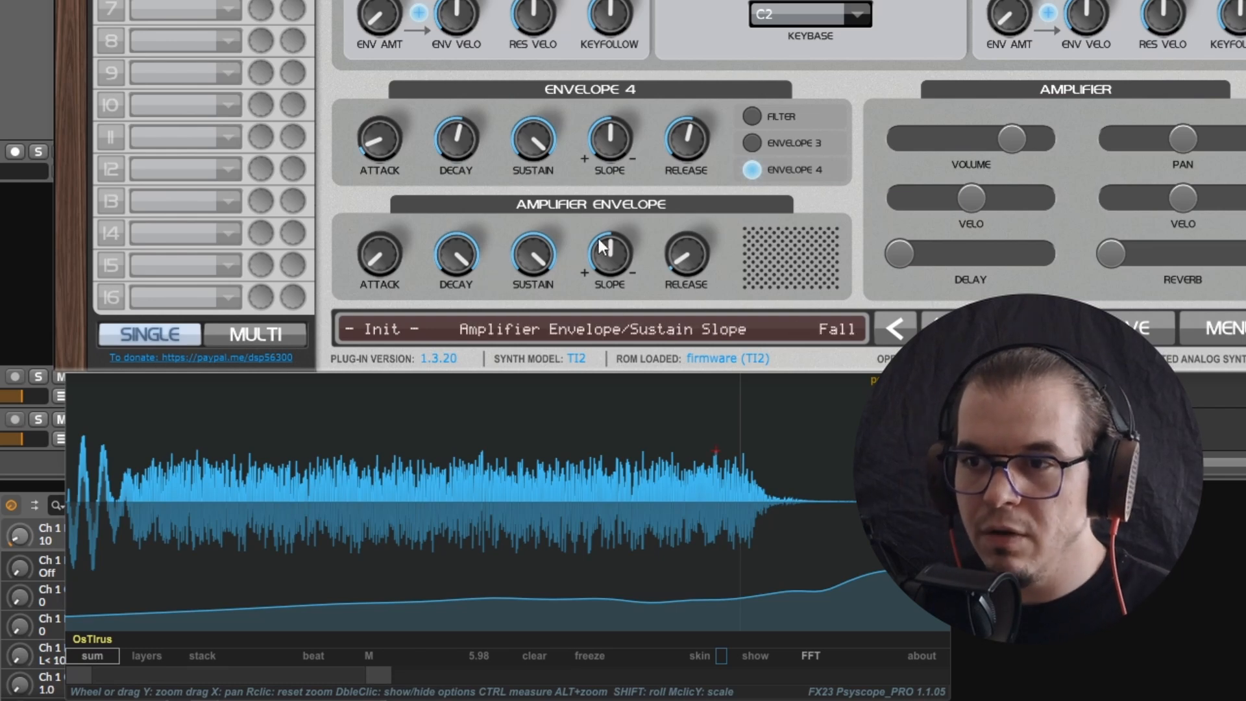
Give the amplifier envelope 0 % sustain, a shorter decay and a release of 25, and set Envelope 4's release to 53.
drag(531, 288, 486, 481)
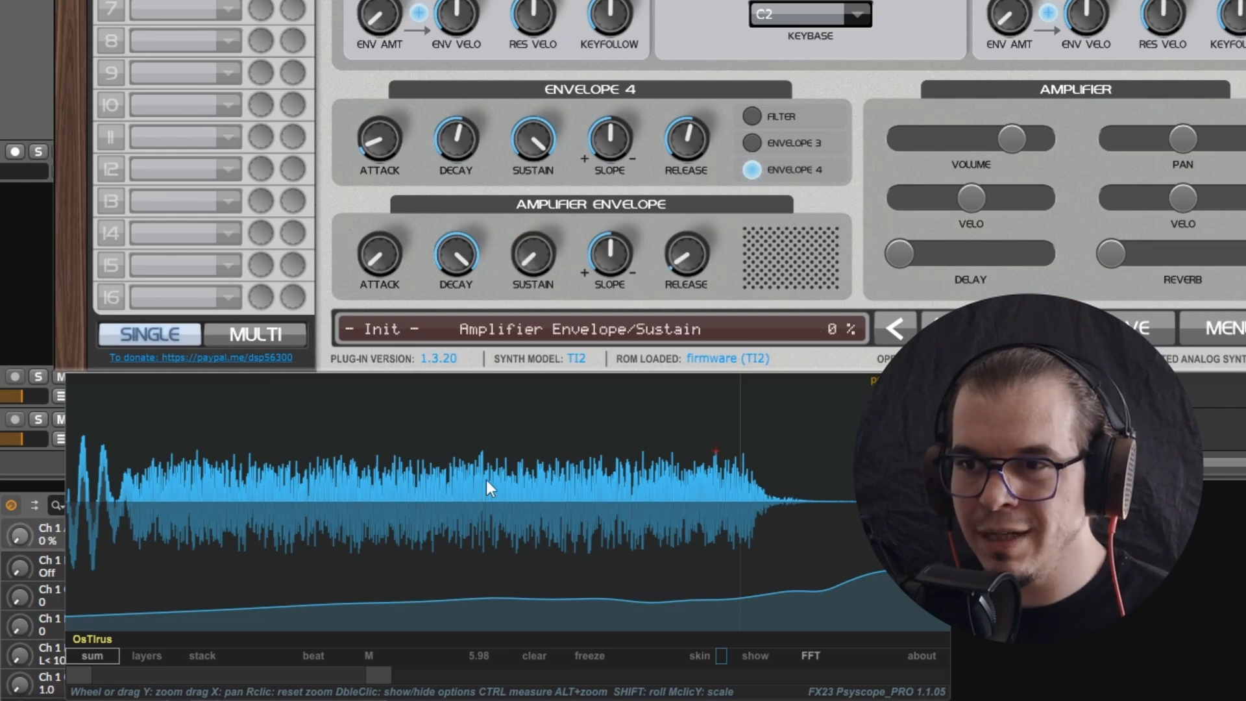
drag(454, 303, 461, 333)
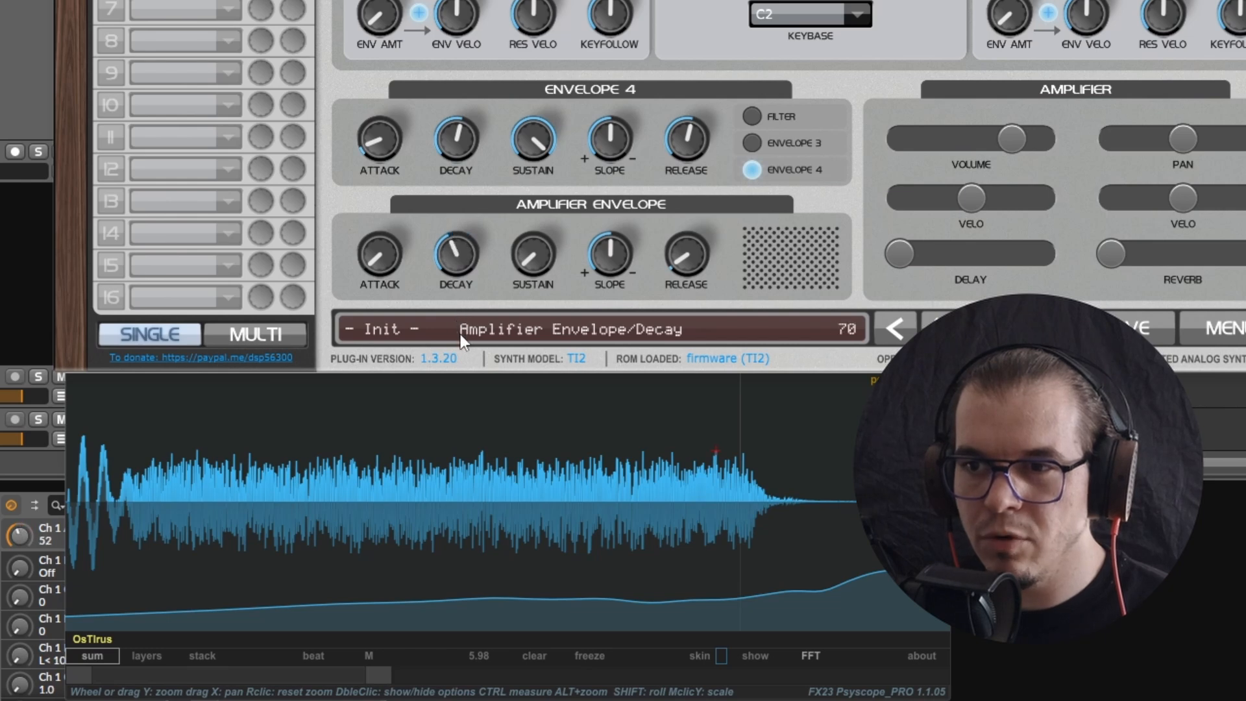
drag(446, 258, 441, 278)
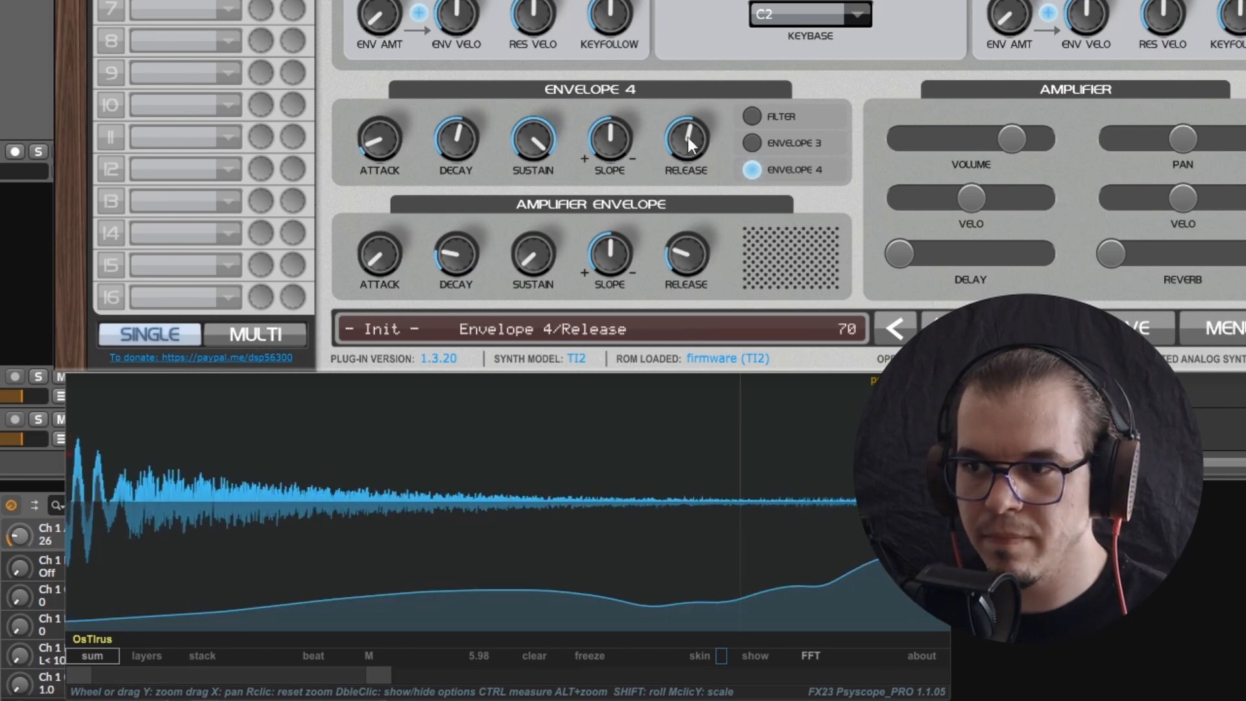
drag(691, 136, 688, 148)
drag(688, 265, 683, 264)
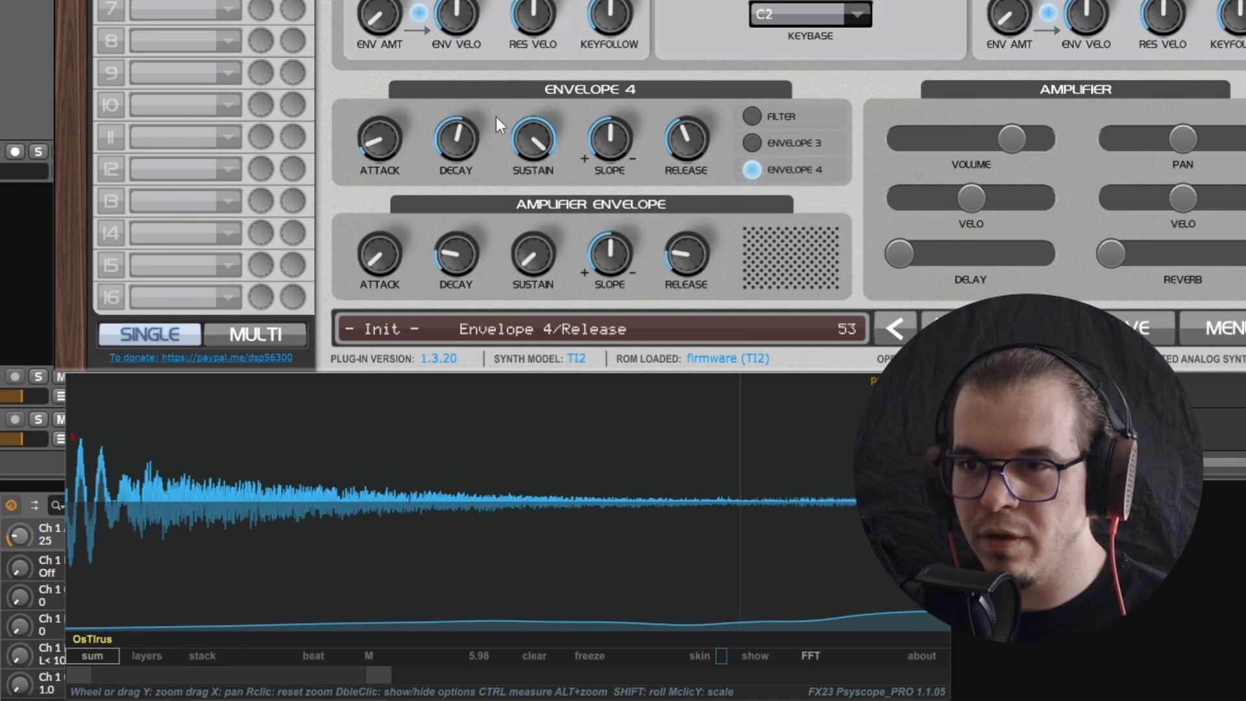
Shorten Envelope 4's attack to 8 and inspect the beginning of the waveform in PsyScope_Pro.
drag(369, 146, 377, 154)
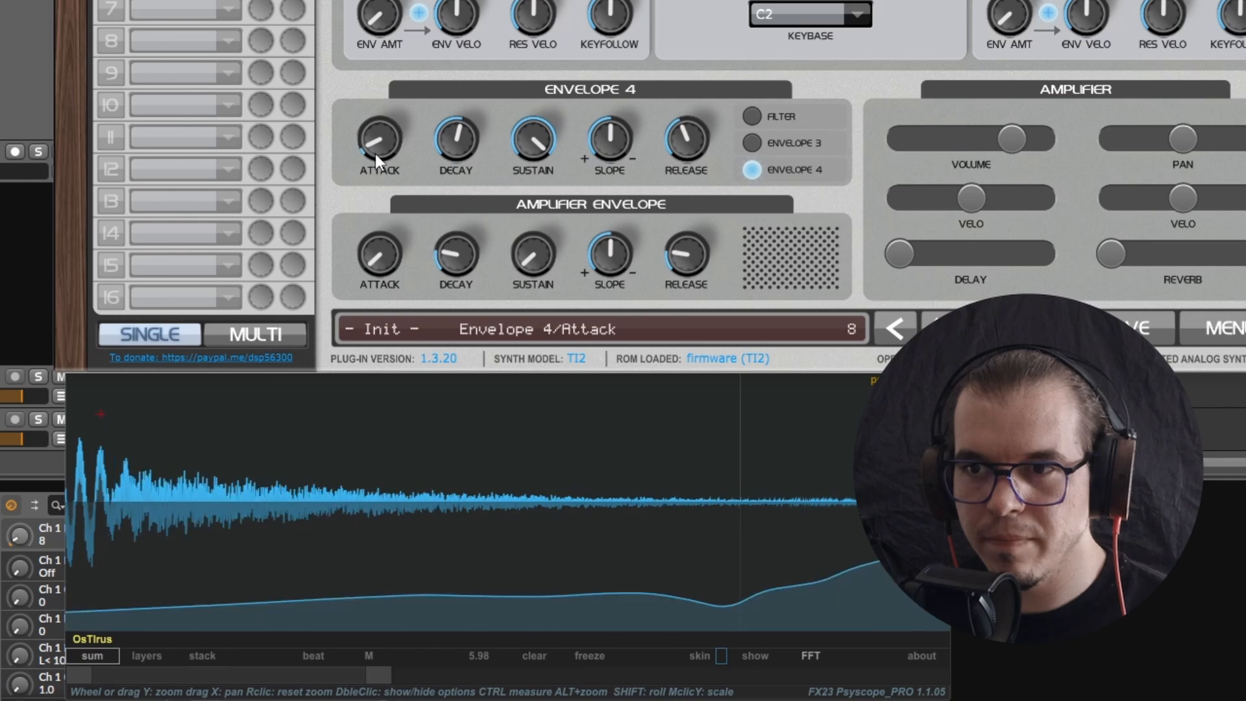
scroll(83, 483, up, 5)
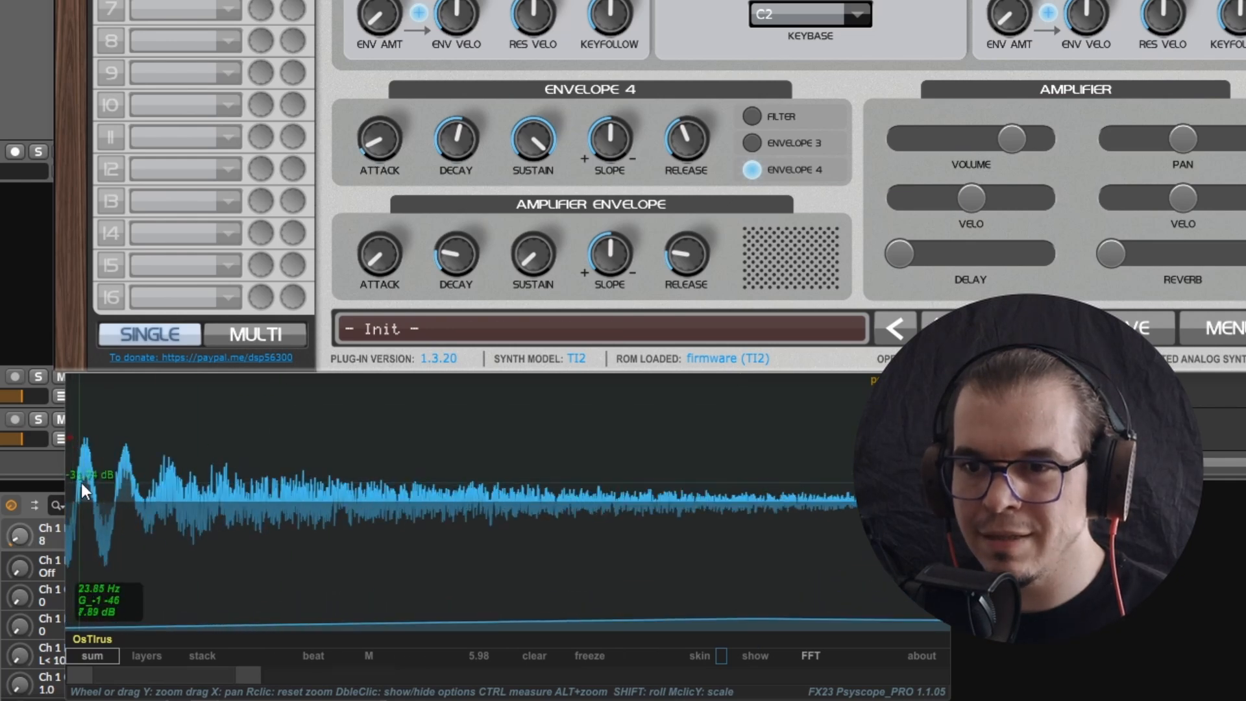
drag(158, 476, 331, 455)
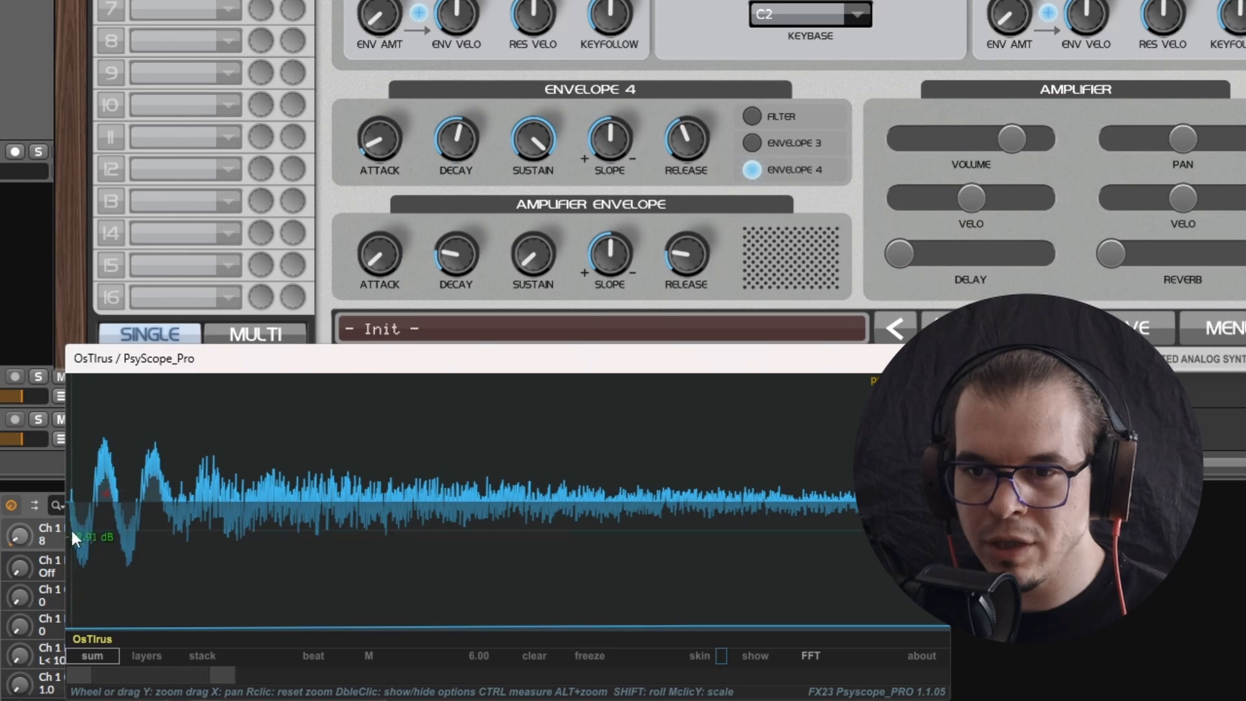
Try an Envelope 4 attack of 0, compare the waveform, and restore the attack to 8.
mouse_move(373, 163)
drag(373, 162, 376, 143)
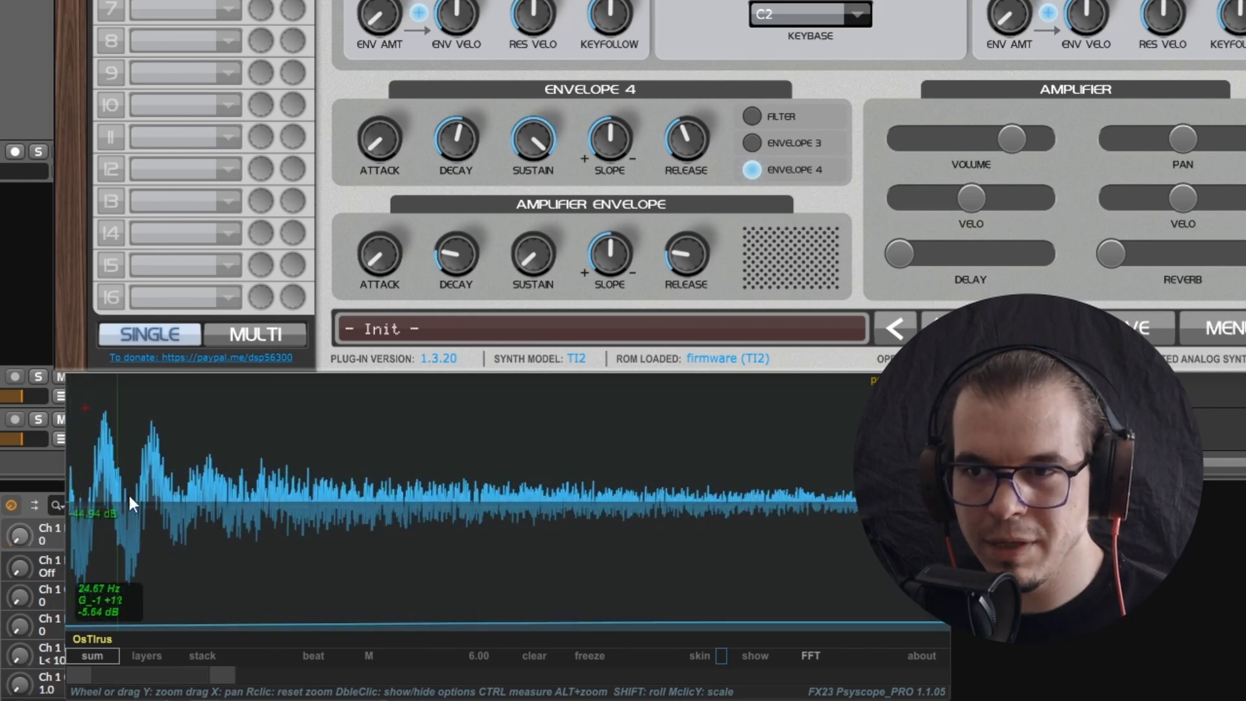
scroll(390, 140, up, 2)
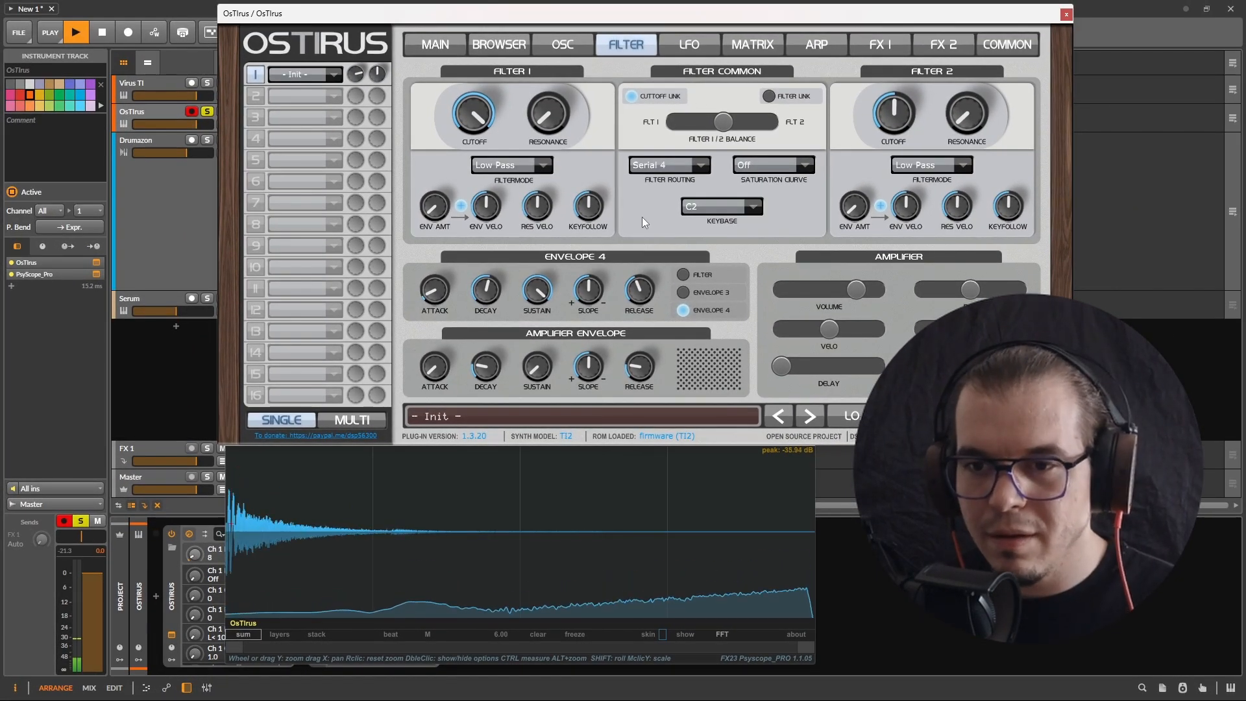
Shift the filter balance fully to filter 1 at -64 and set filter 1's mode to Analog 2 Pole.
key(space)
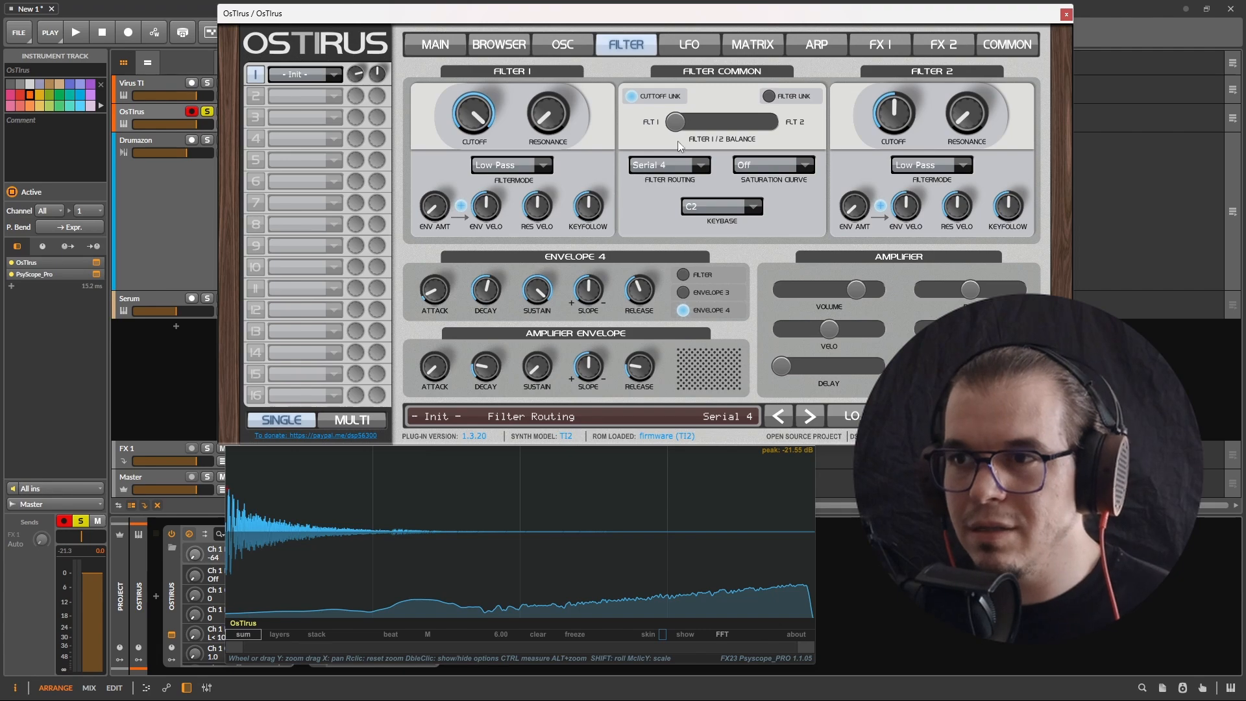
click(511, 164)
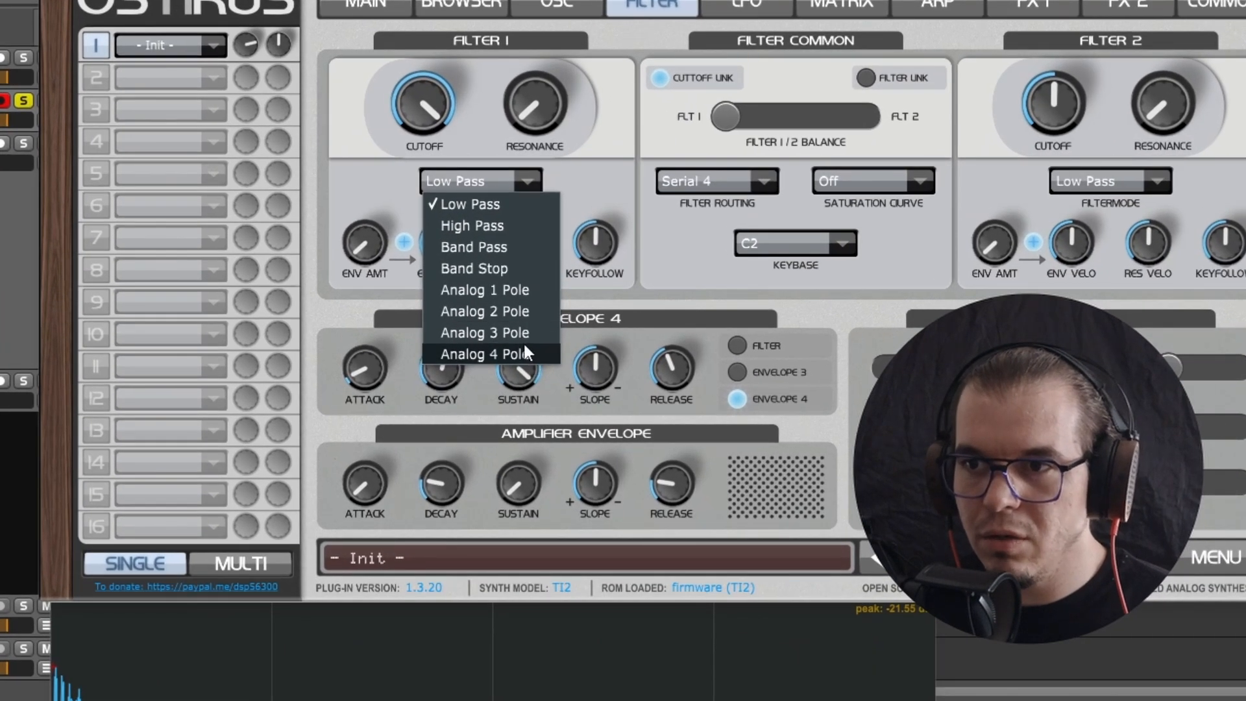
click(536, 313)
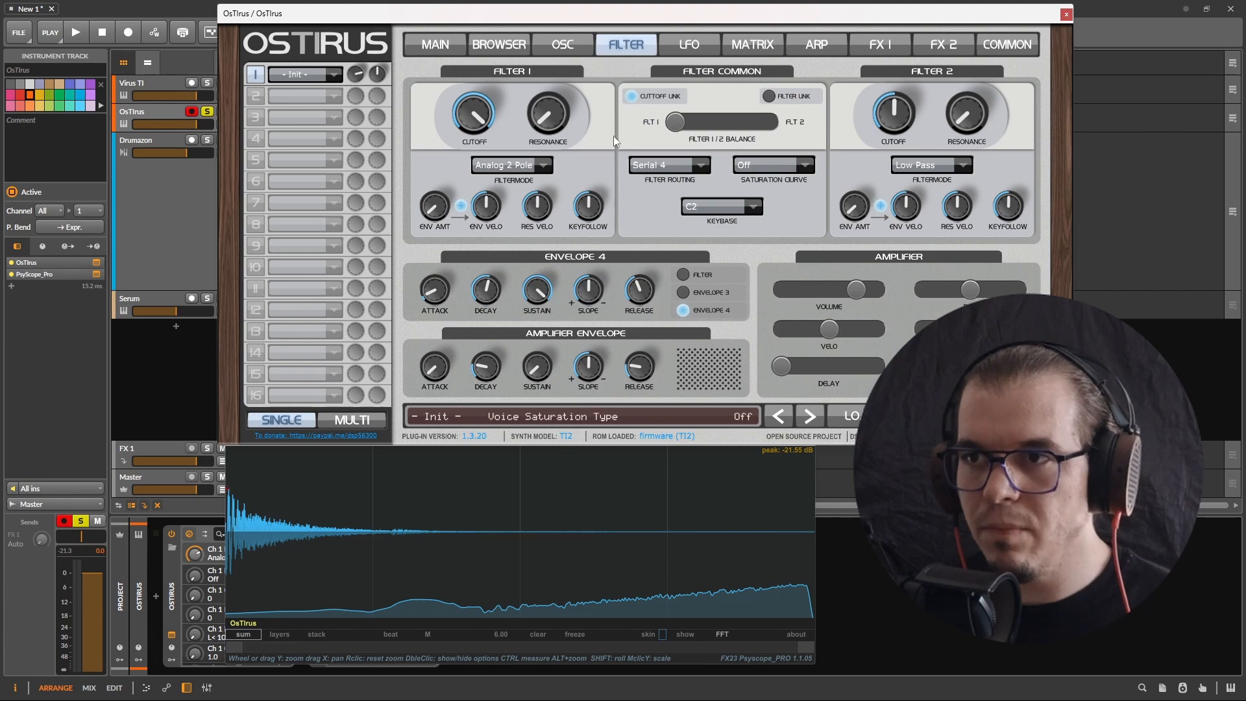
Keep the oscillator volume at -64, try the Envelope 3 to Osc Volume amount at +31, and restore it to +63.
click(571, 42)
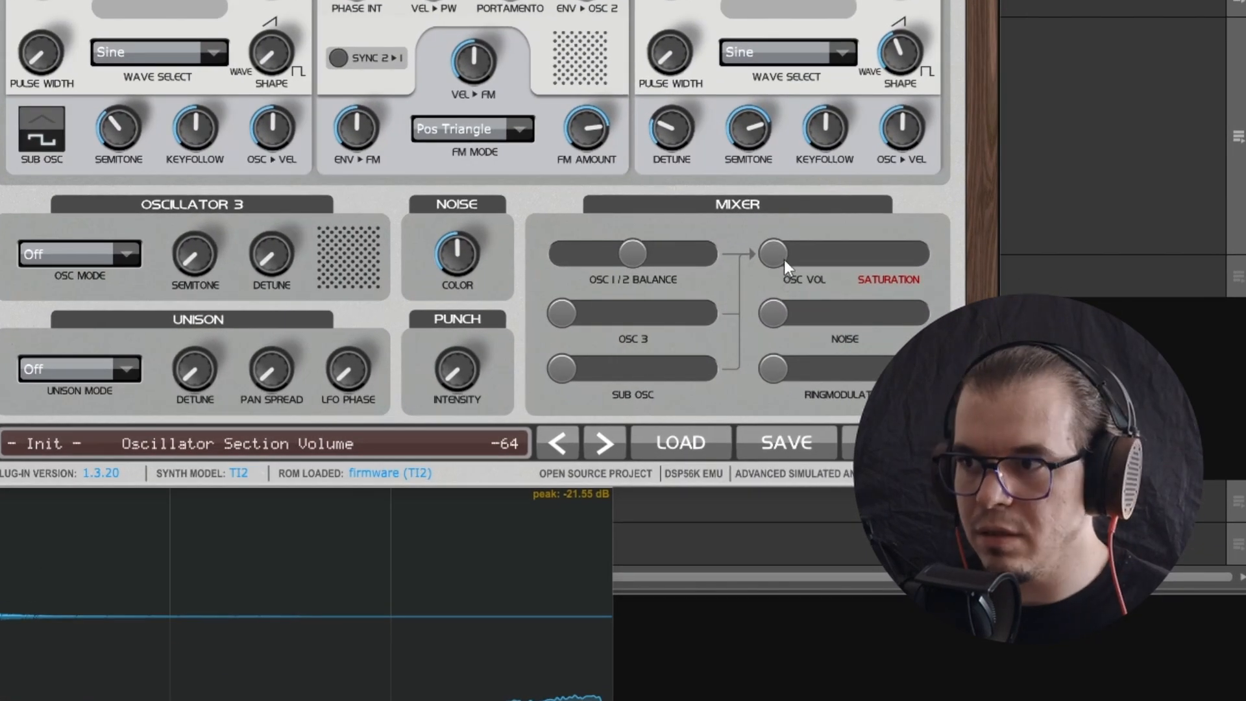
drag(784, 259, 668, 272)
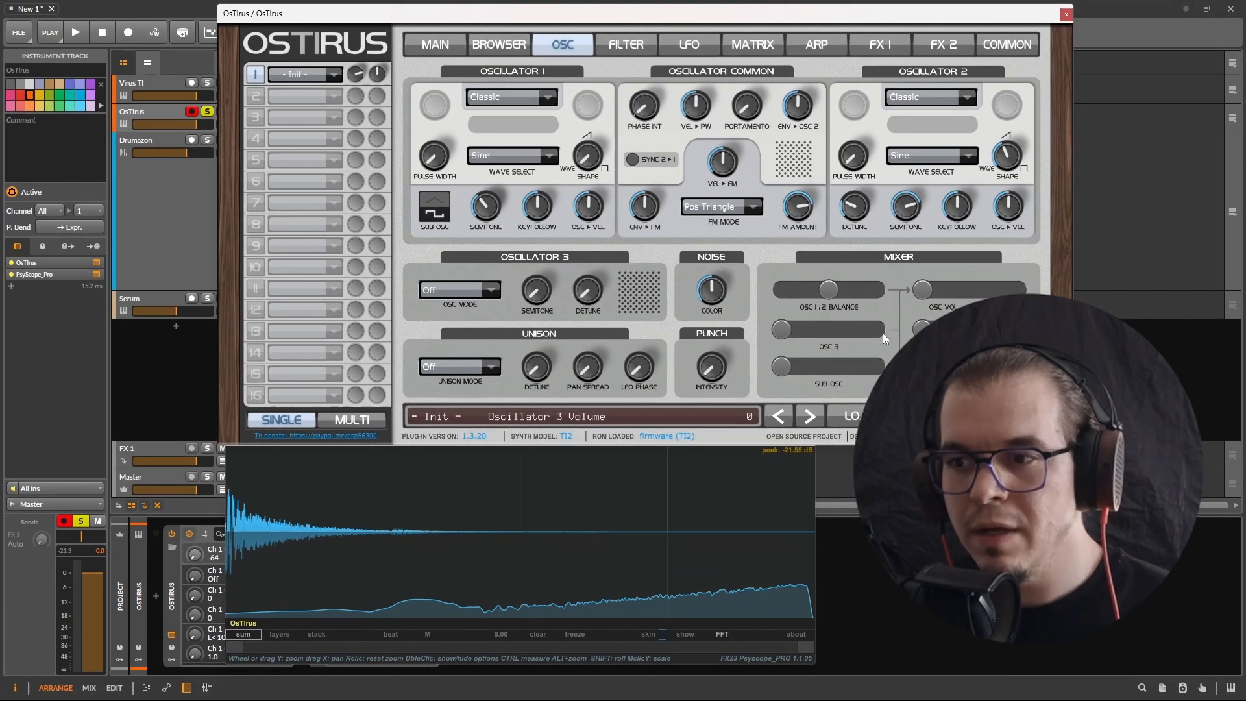
click(752, 44)
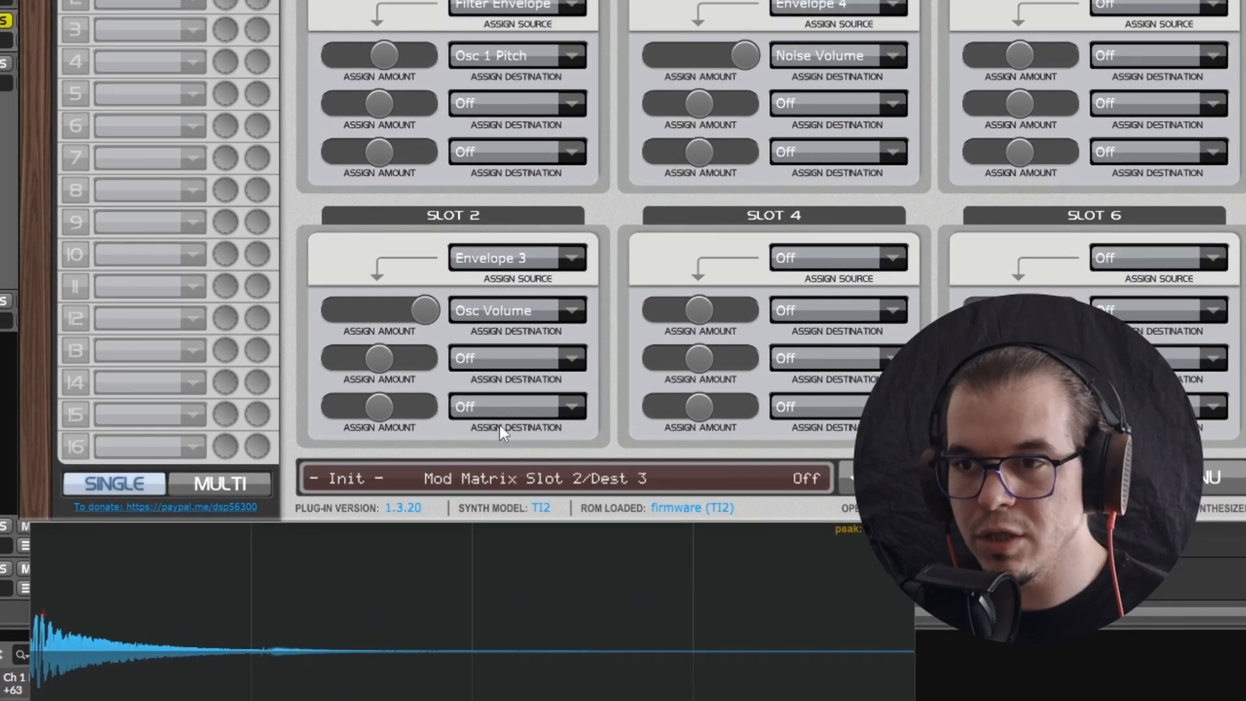
drag(415, 313, 397, 314)
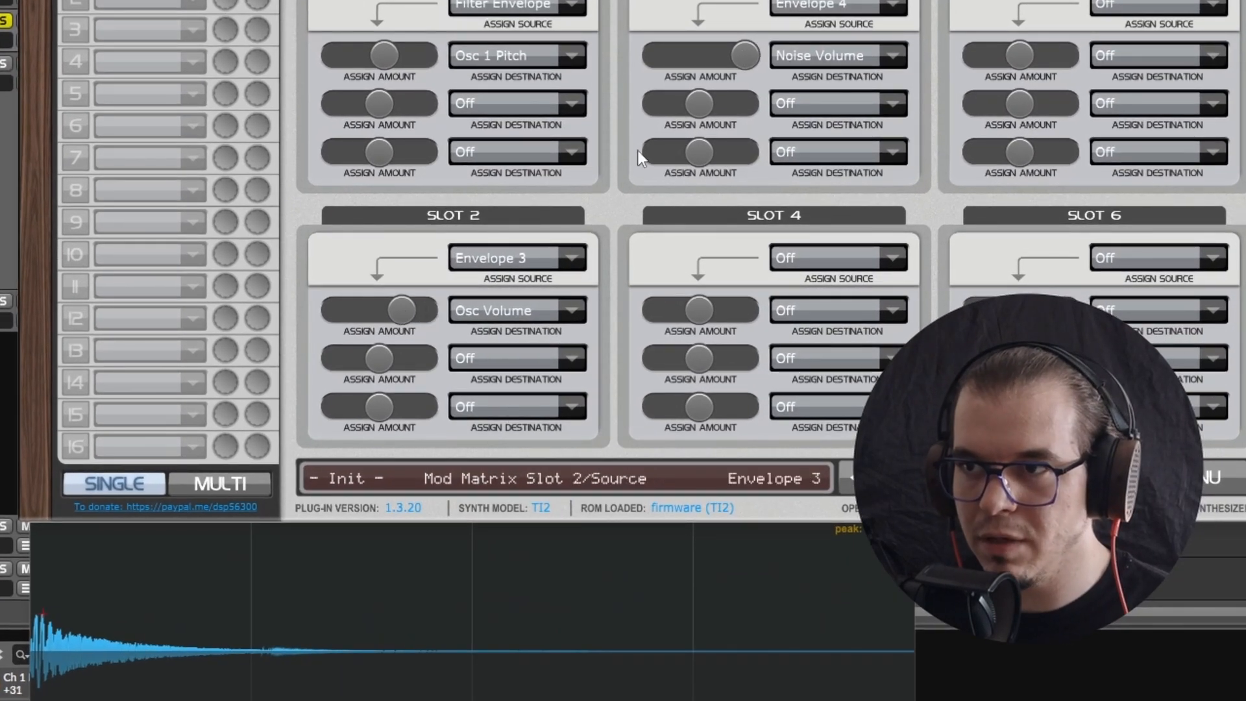
mouse_move(734, 53)
mouse_down()
mouse_move(720, 54)
mouse_move(759, 52)
mouse_up()
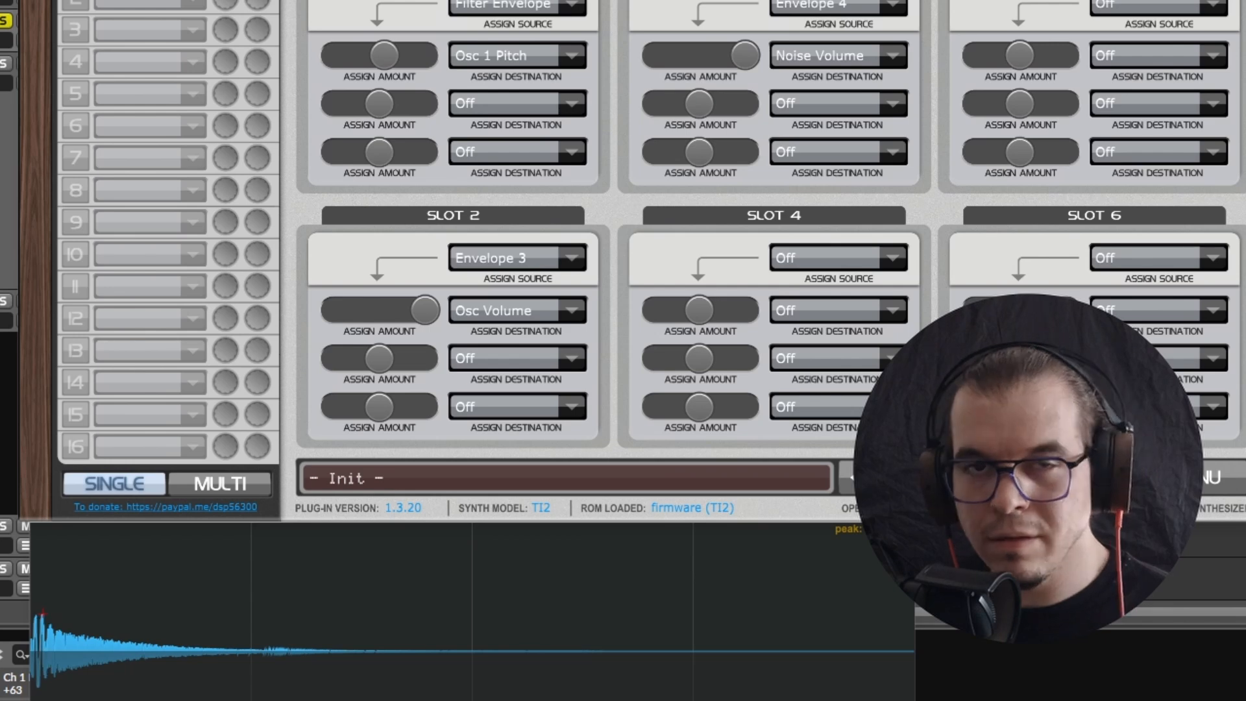
Audition filter 1 in Low Pass mode for comparison and return it to Analog 2 Pole.
click(519, 0)
click(449, 103)
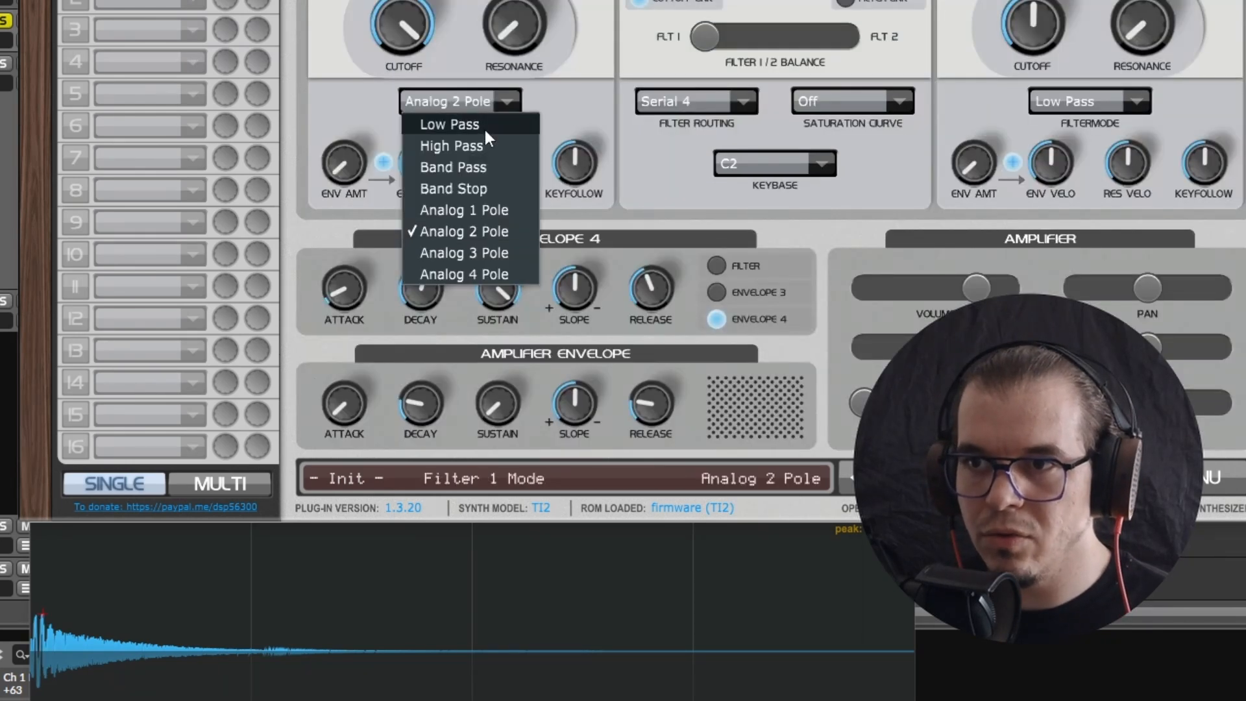
click(484, 126)
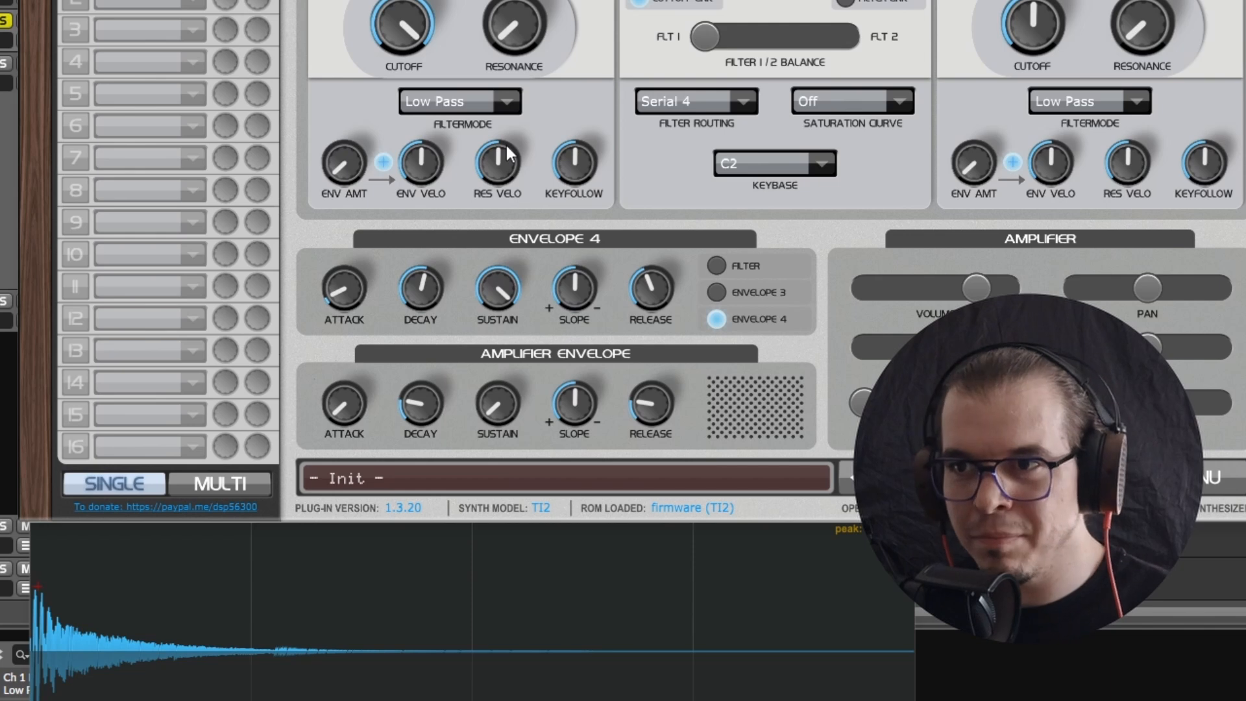
click(455, 95)
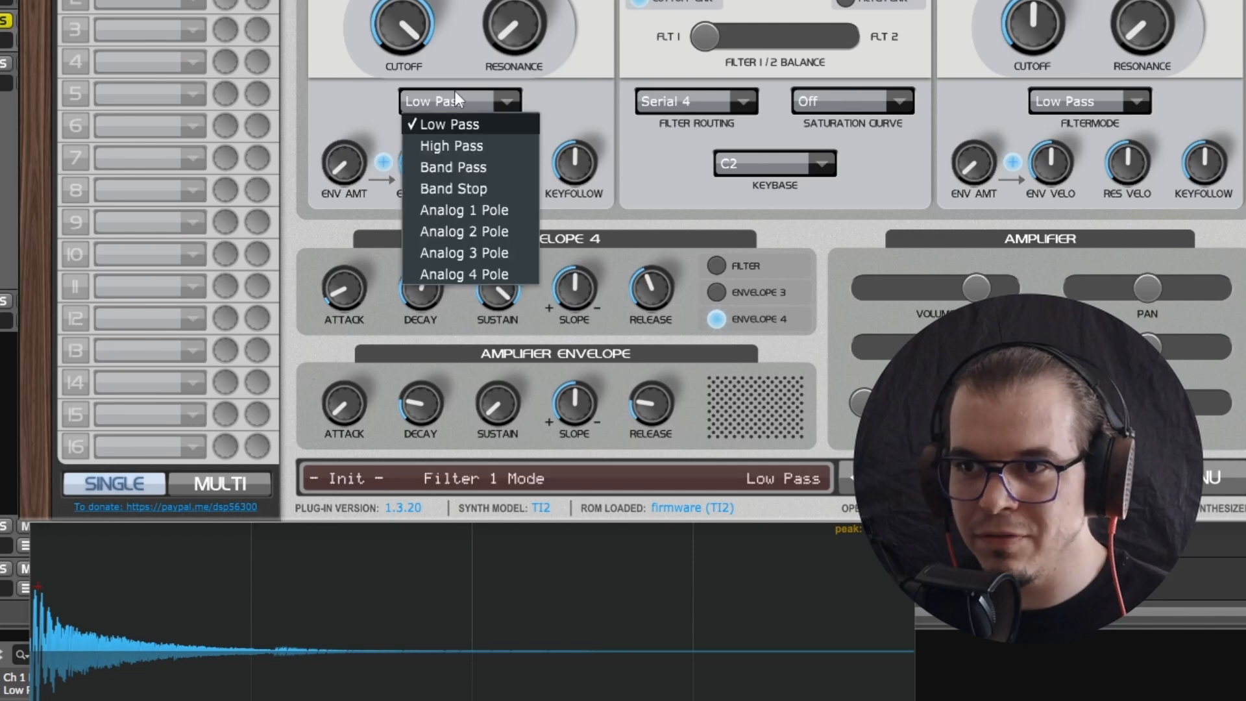
click(510, 234)
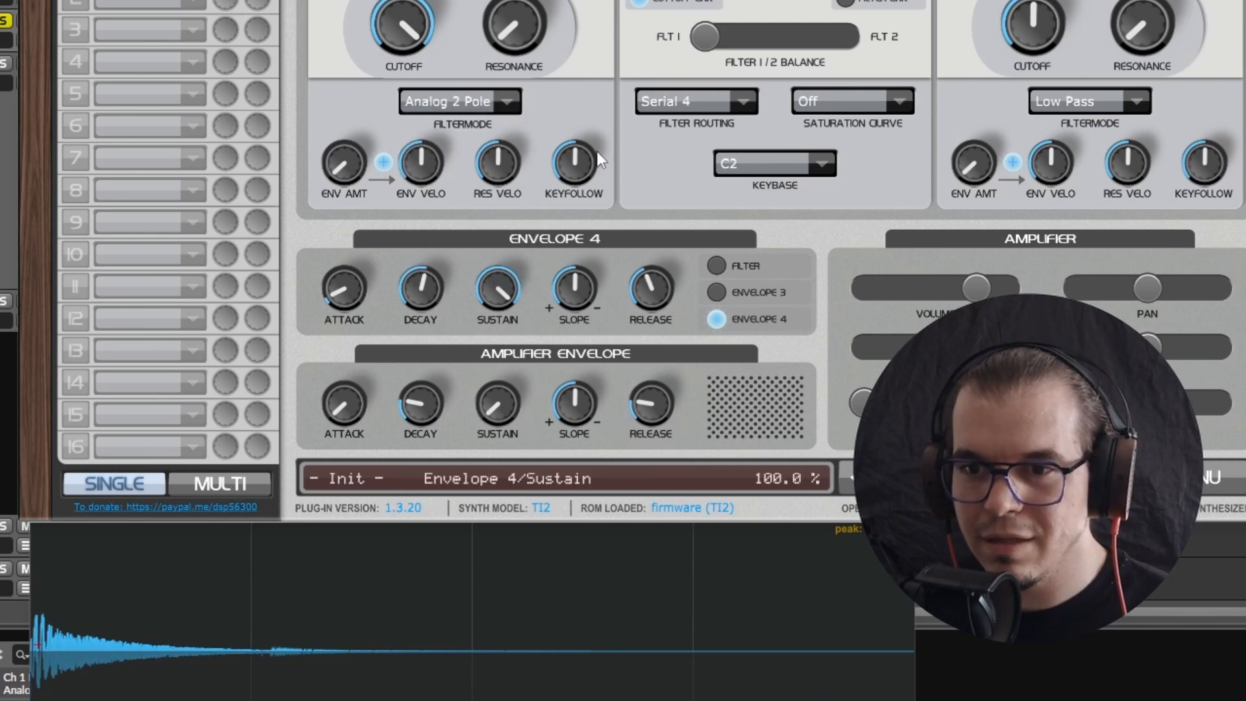
Reduce the Envelope 4 to Noise Volume modulation amount to +47.
click(734, 2)
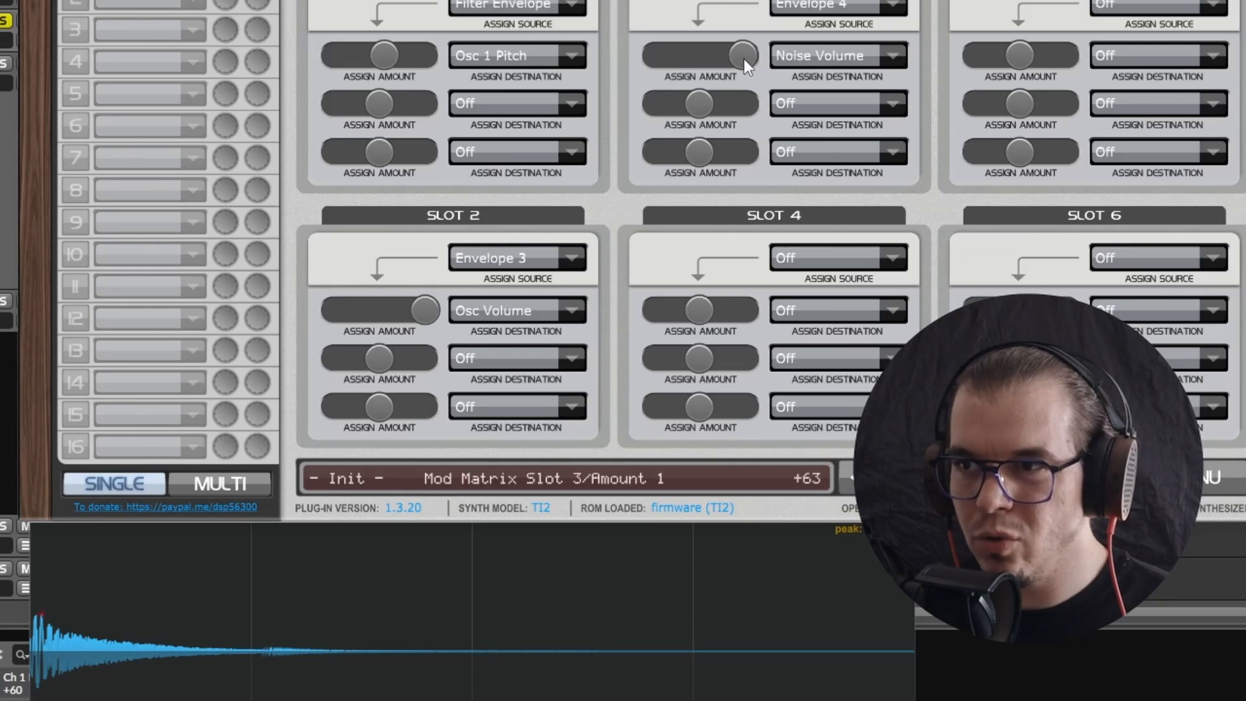
mouse_move(740, 59)
mouse_down()
mouse_move(731, 30)
mouse_move(736, 55)
mouse_up()
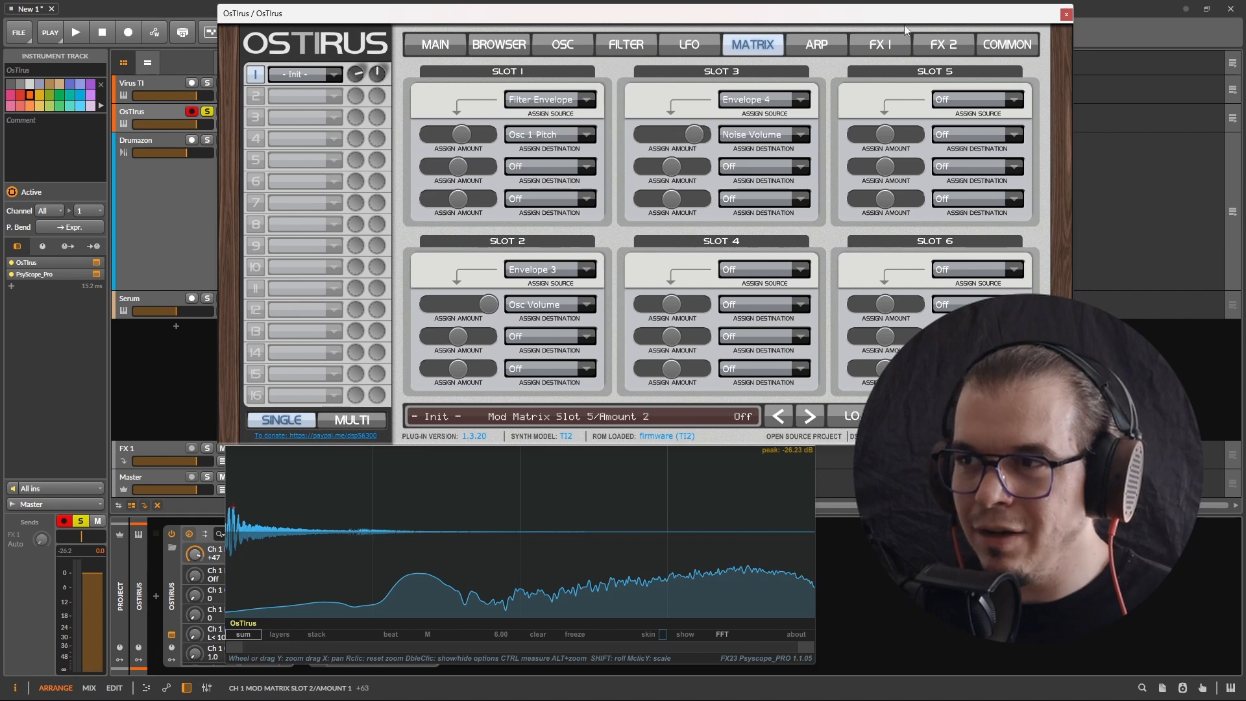
Keep the character effect type on Analog Boost, raise its intensity to 100 %, and audition the kick.
click(877, 44)
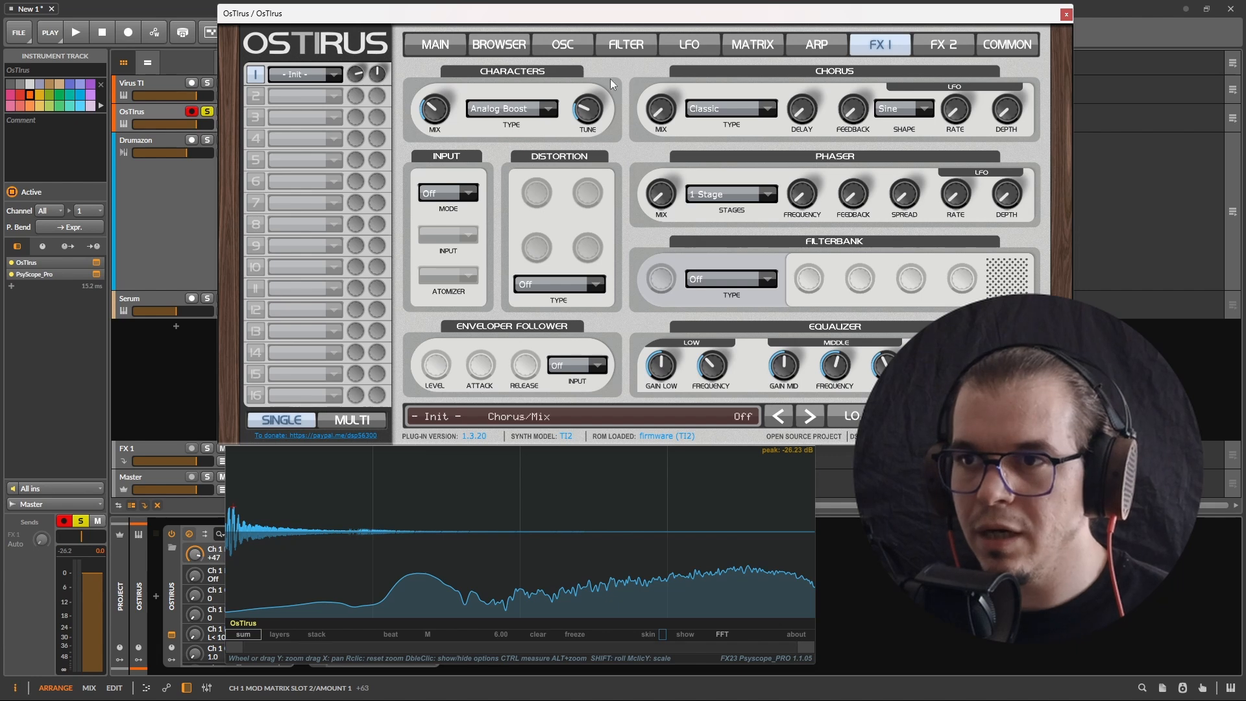
click(497, 109)
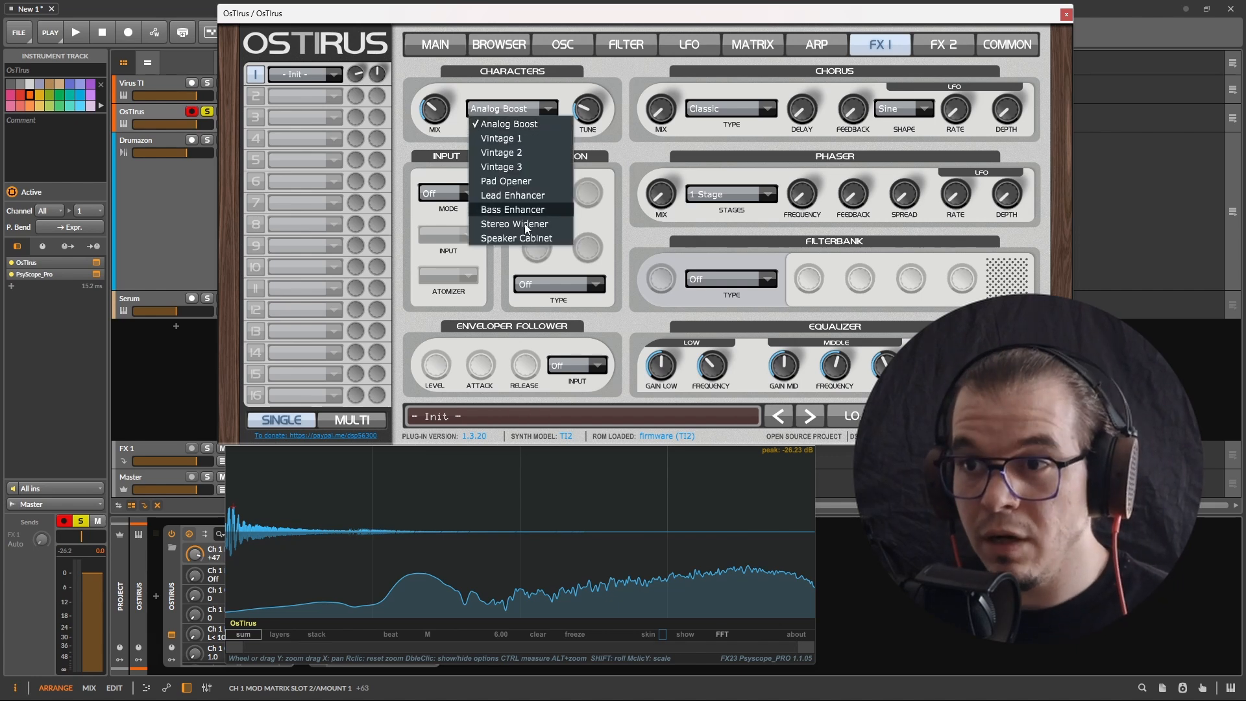
click(520, 123)
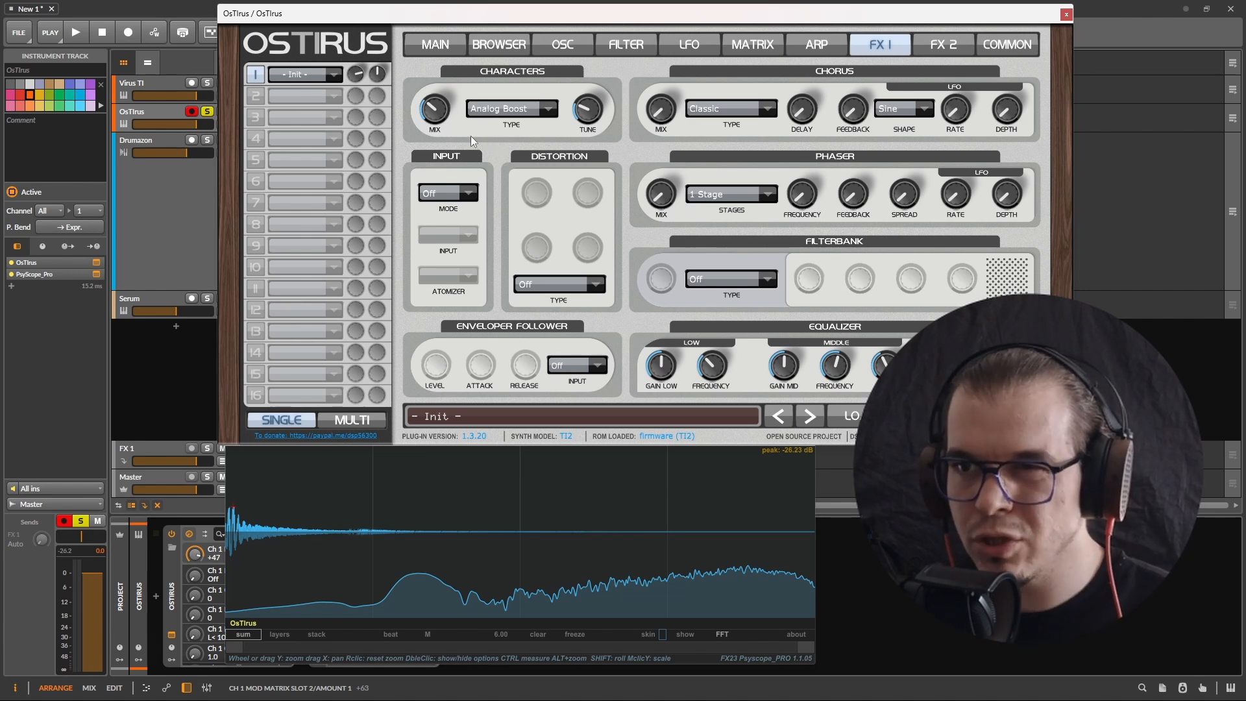
drag(470, 135, 492, 98)
key(space)
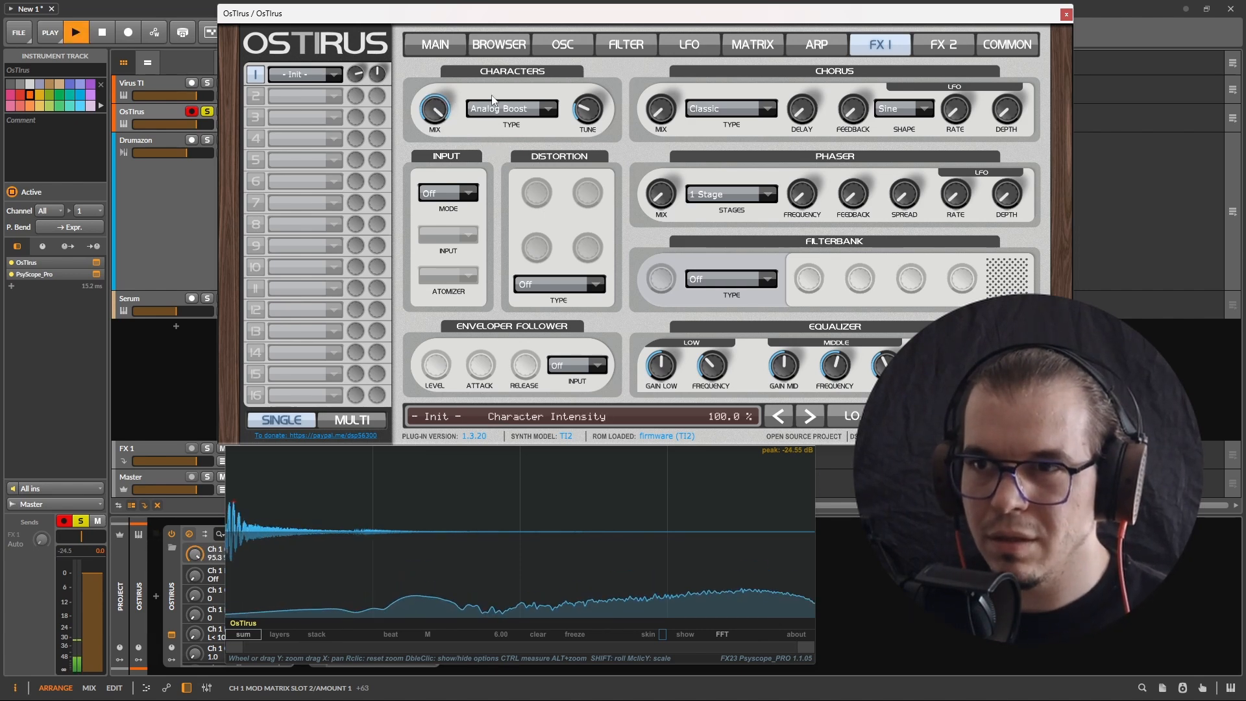
key(space)
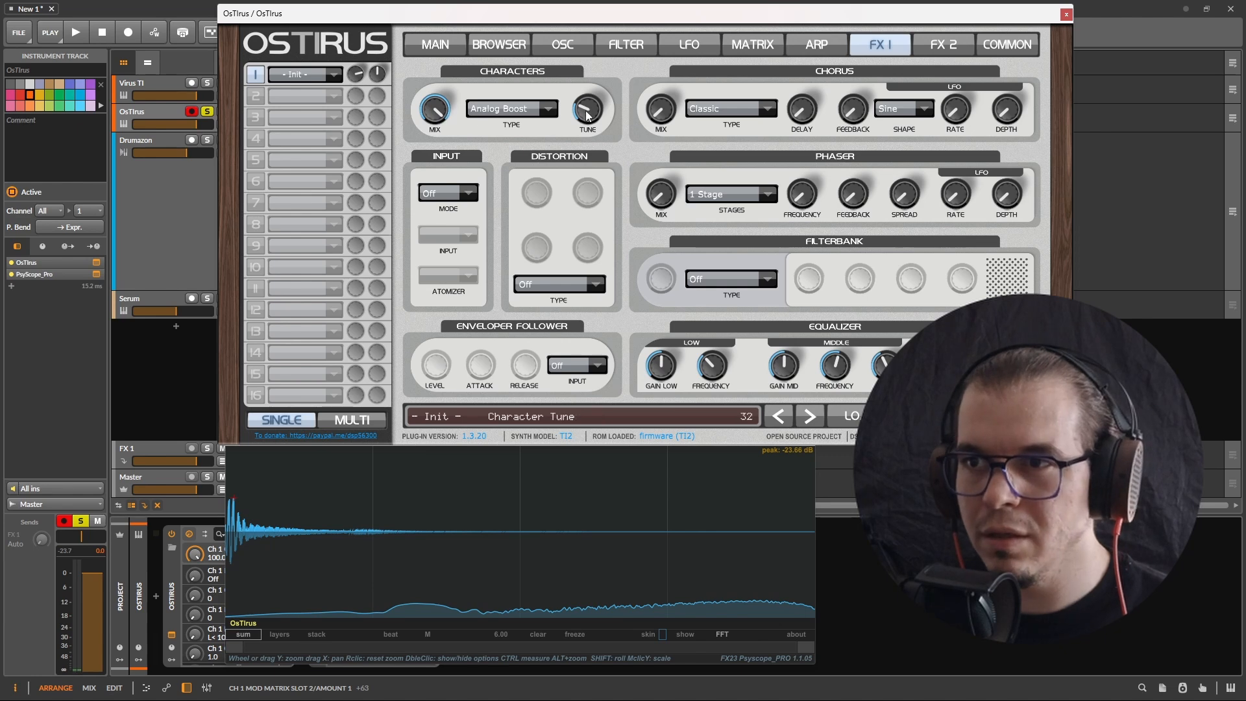
Set the character effect's tune to 44 and its intensity to 35.9 % while the kick plays.
key(space)
mouse_move(586, 115)
mouse_down()
mouse_move(612, 102)
mouse_move(569, 109)
mouse_move(584, 109)
mouse_up()
key(space)
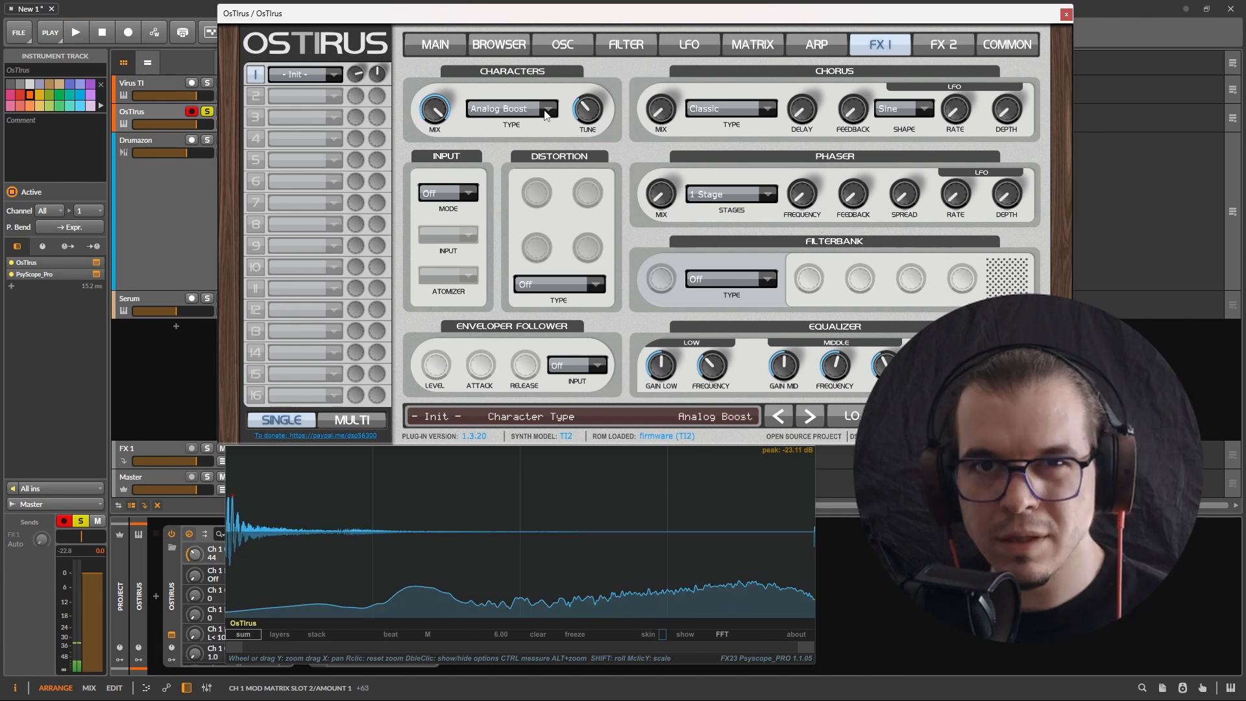
click(442, 108)
key(space)
drag(449, 129, 448, 160)
key(space)
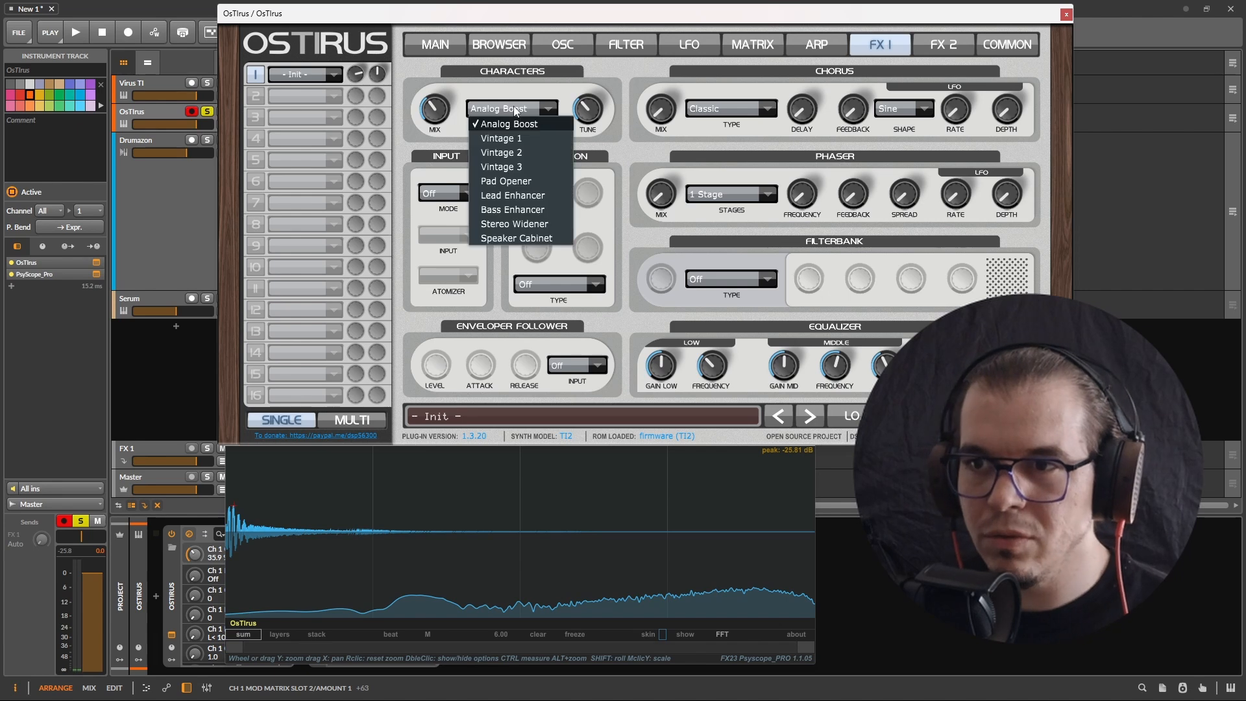
Audition the kick with the character types Vintage 1, Vintage 2 and Vintage 3.
click(524, 139)
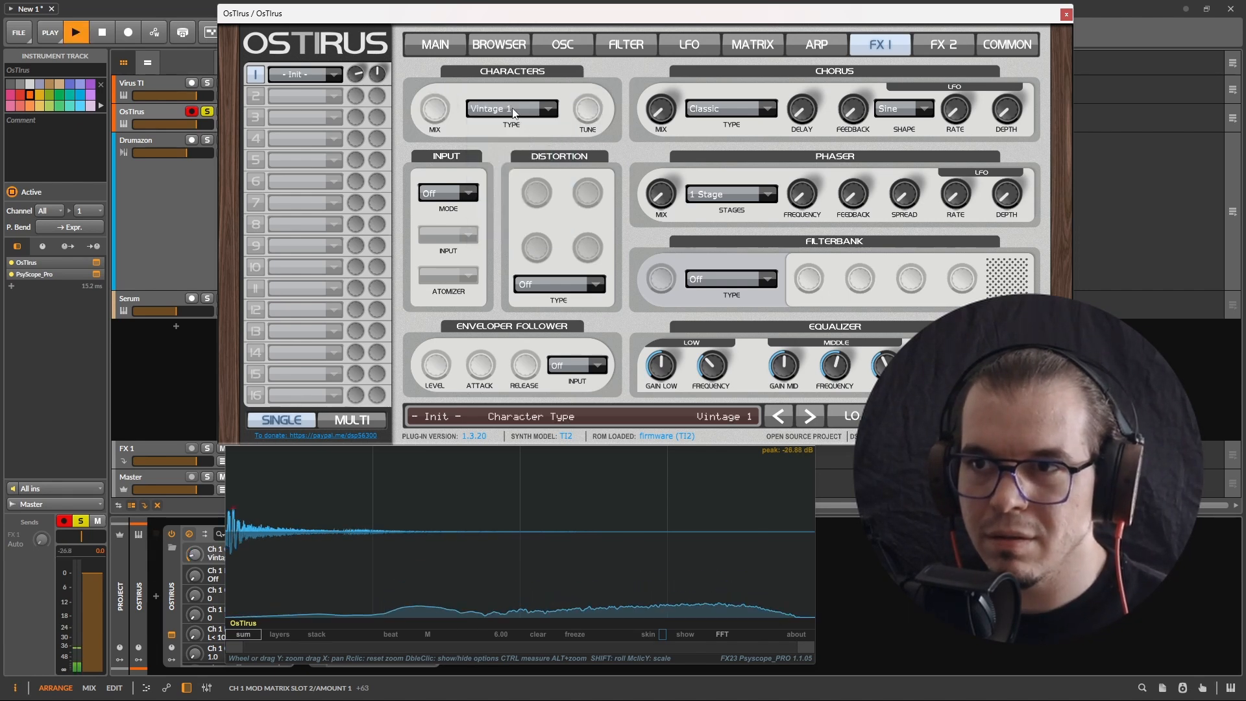
click(514, 109)
click(517, 153)
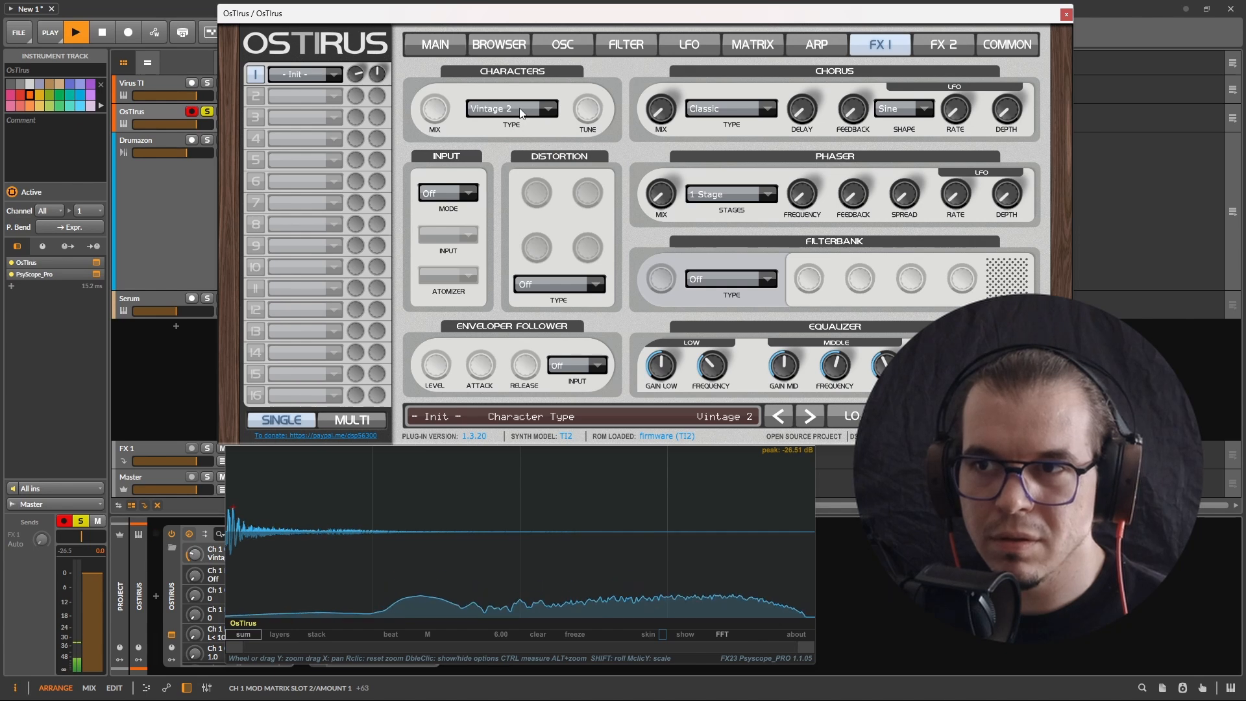
click(520, 113)
click(522, 166)
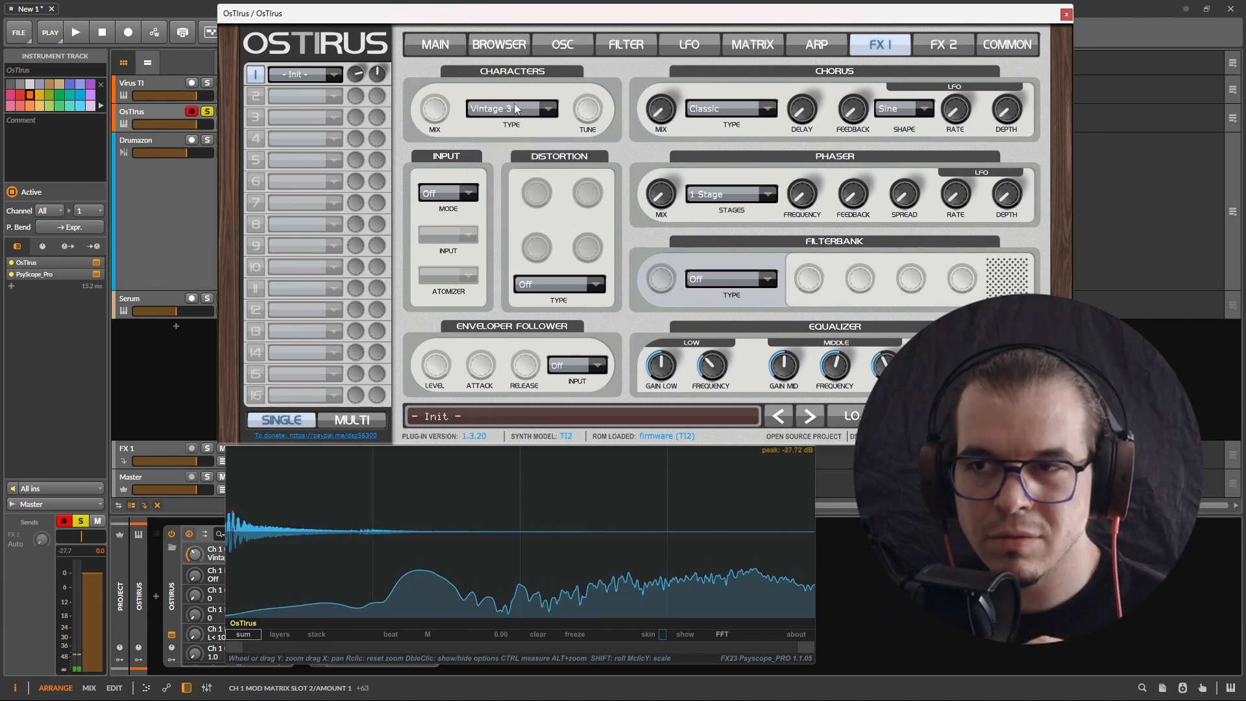
Audition the kick with the character types Pad Opener and Lead Enhancer.
click(514, 103)
click(527, 181)
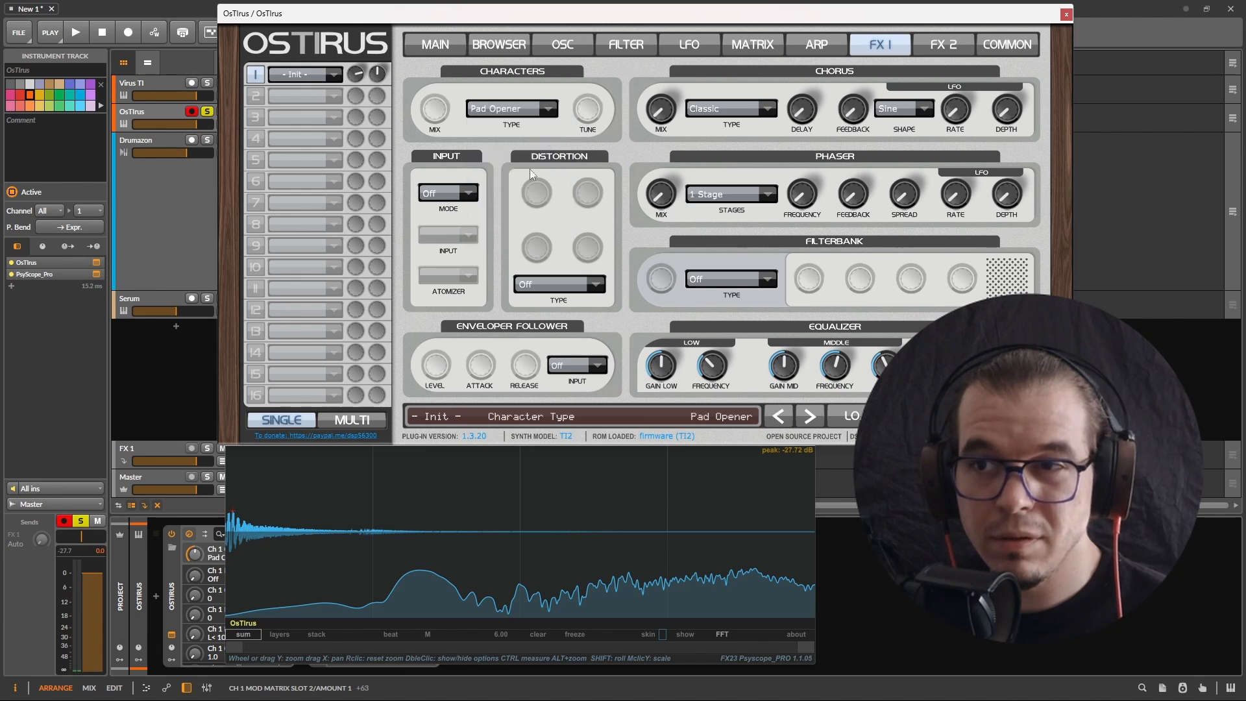
click(519, 109)
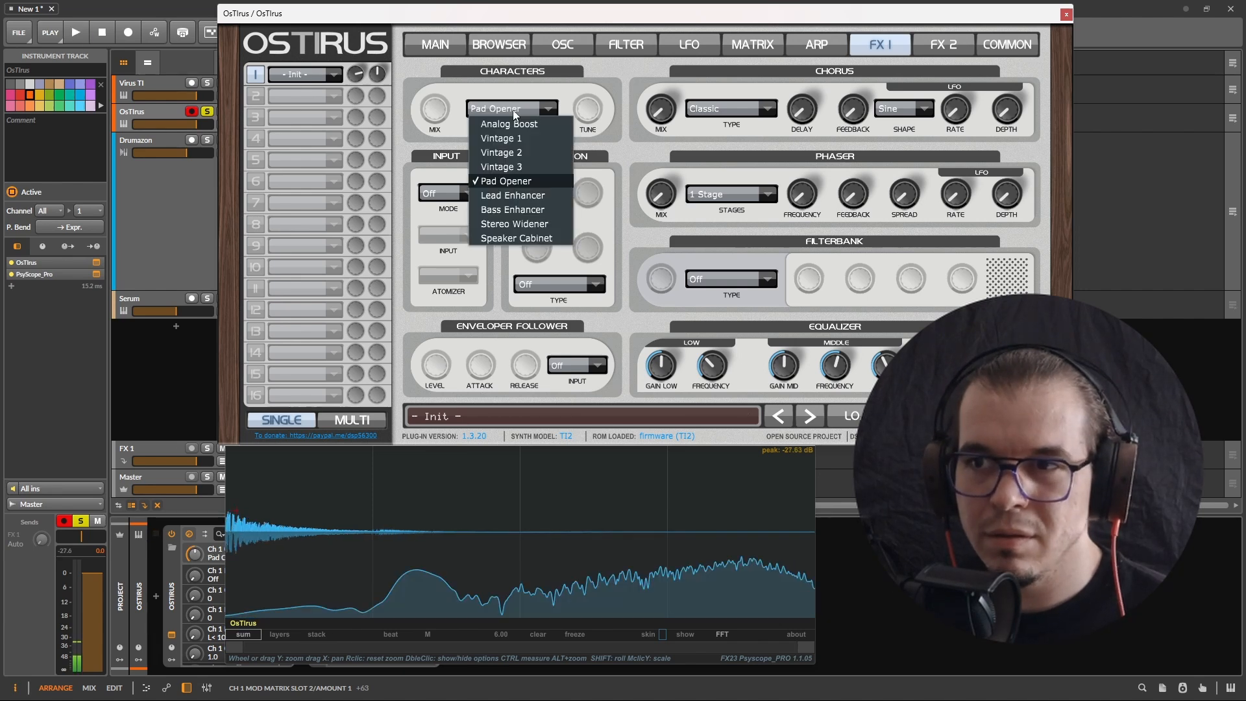
click(536, 196)
key(space)
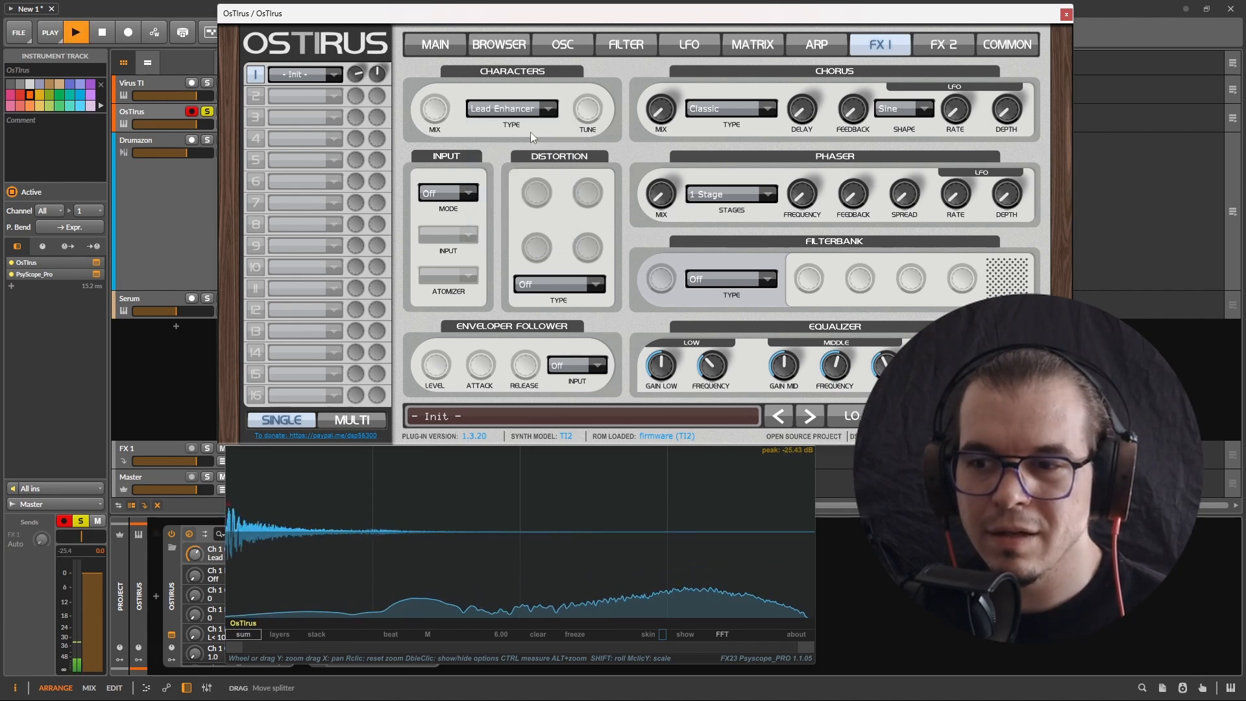
key(space)
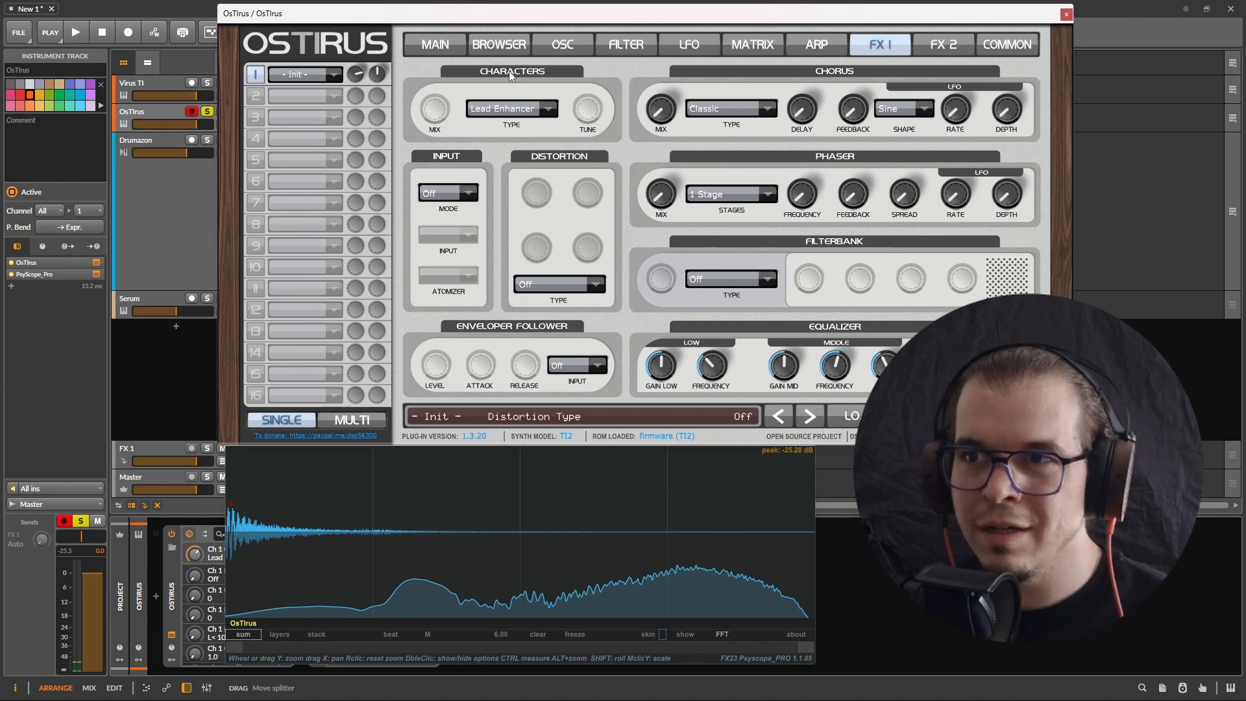
Audition the kick with the character types Bass Enhancer and Stereo Widener.
click(503, 102)
click(520, 213)
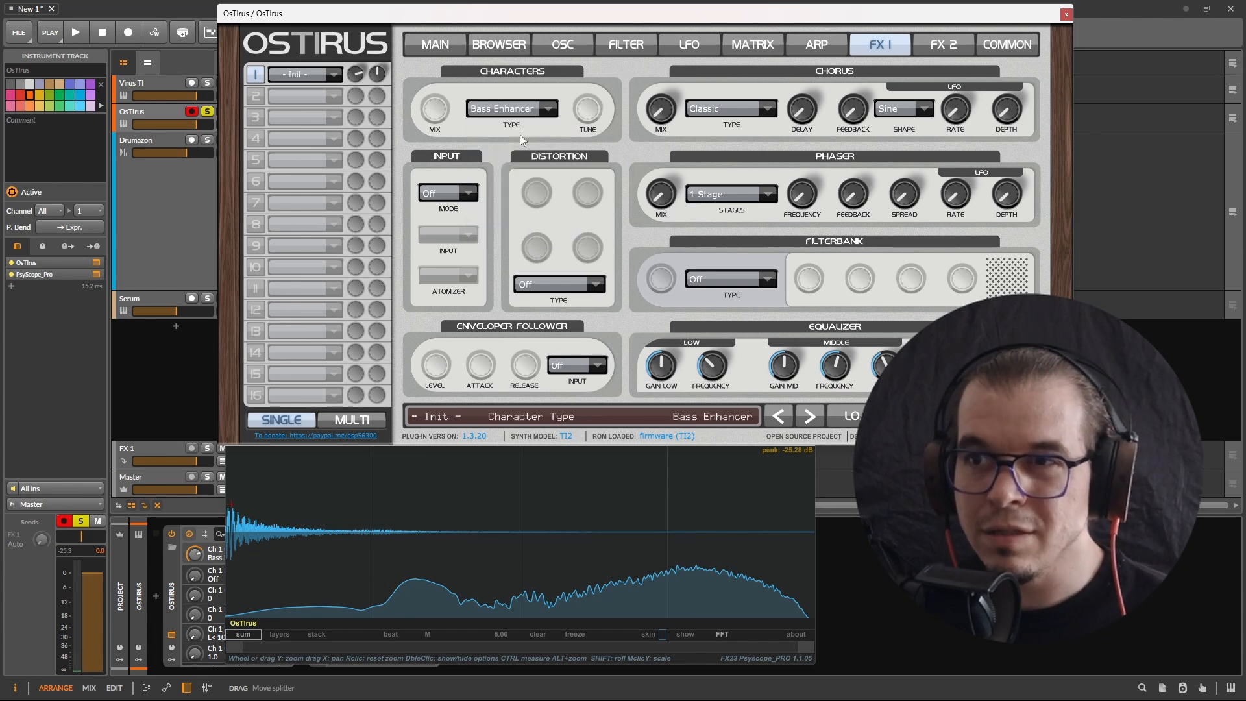
key(space)
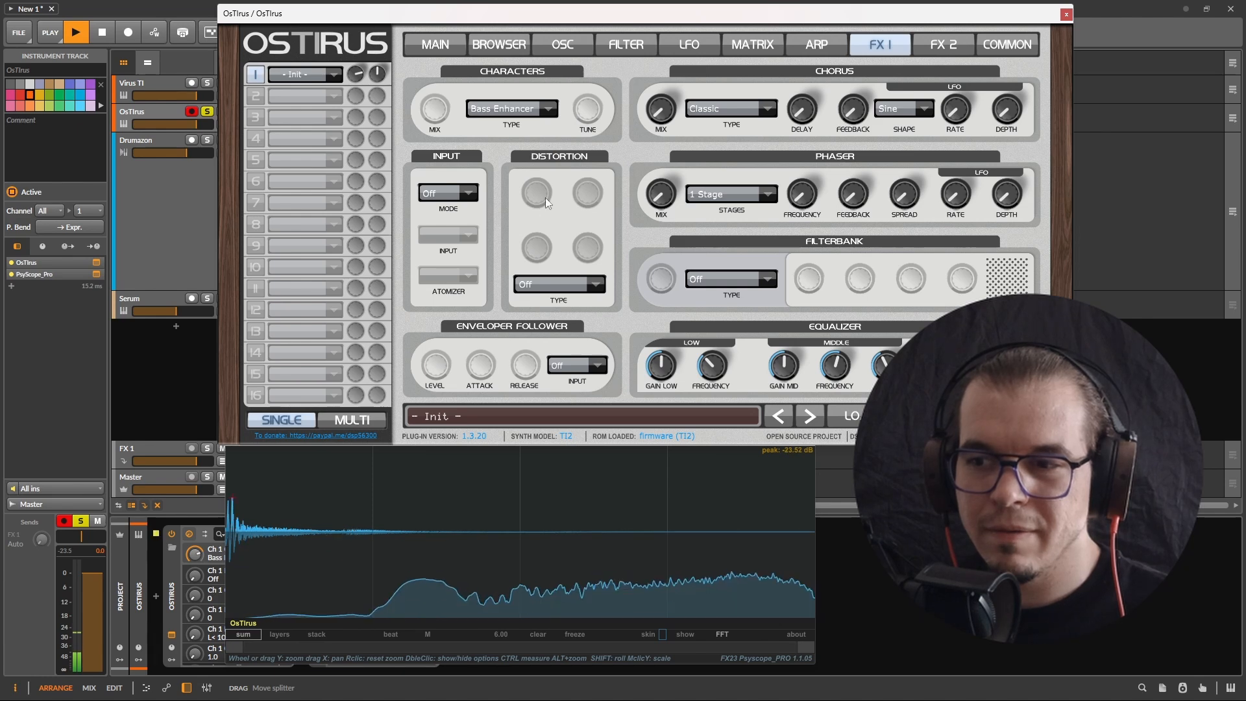
key(space)
click(513, 110)
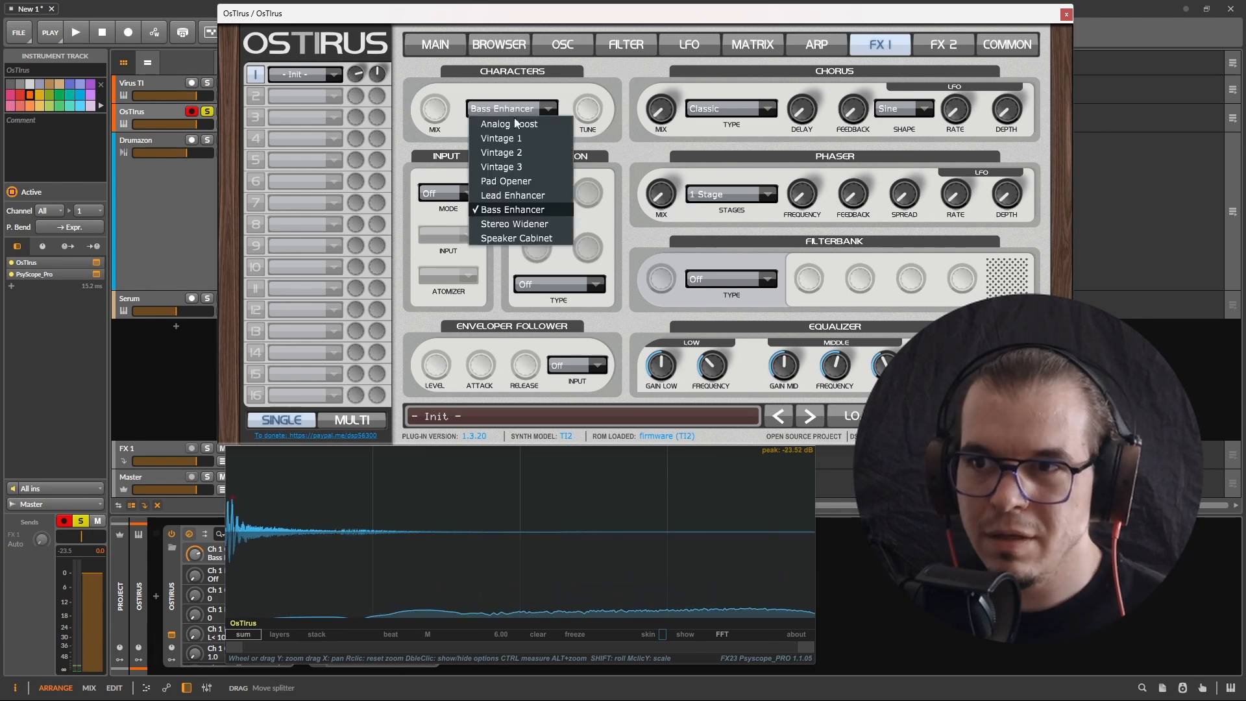
click(535, 224)
key(space)
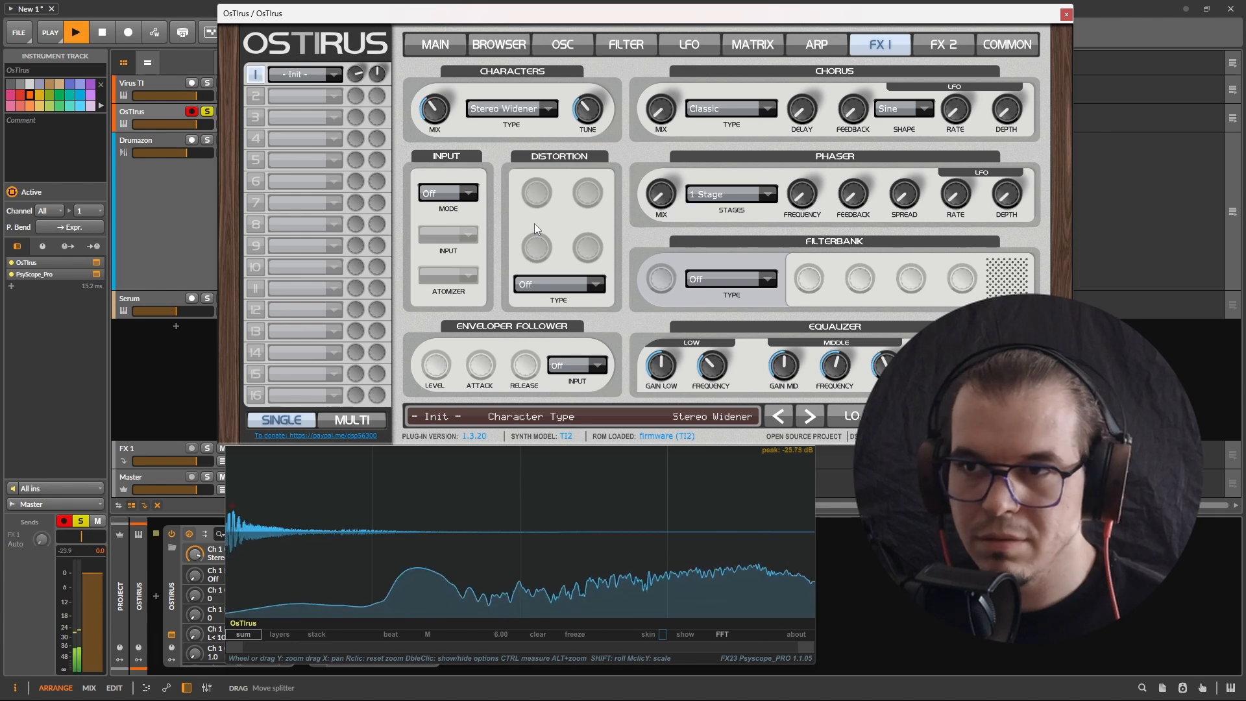
key(space)
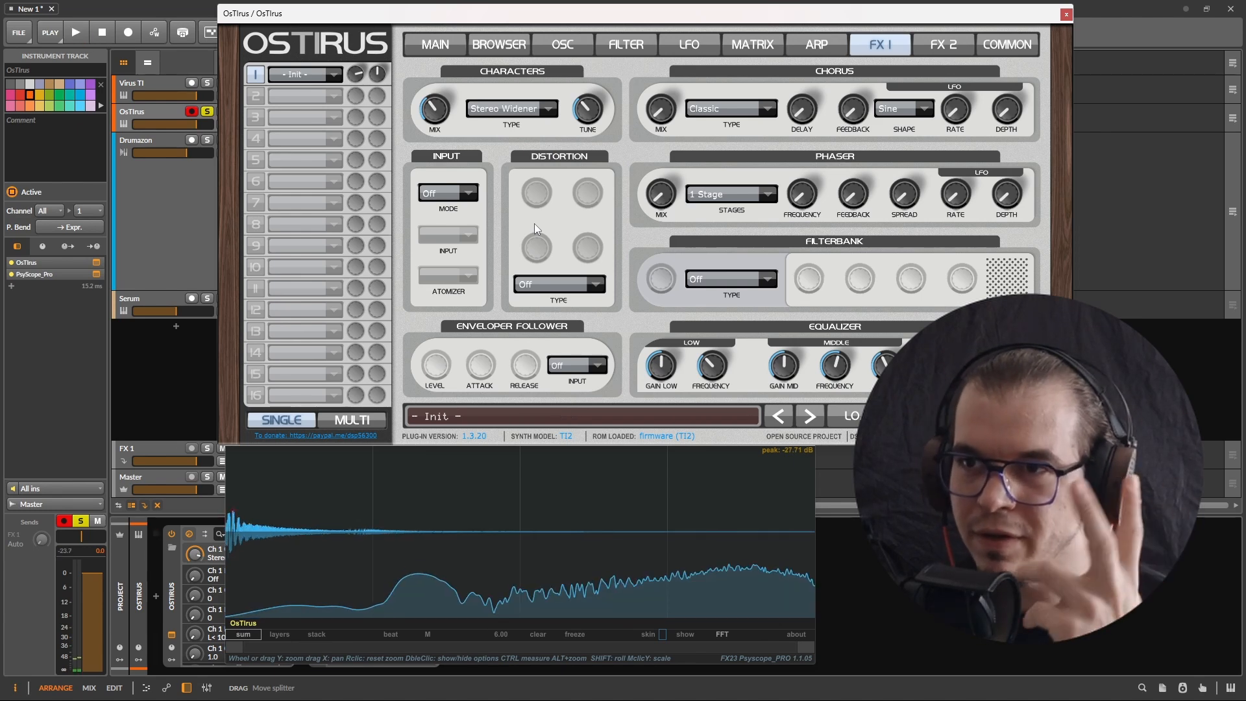
Set the character type to Speaker Cabinet and play the kick to check it.
click(513, 109)
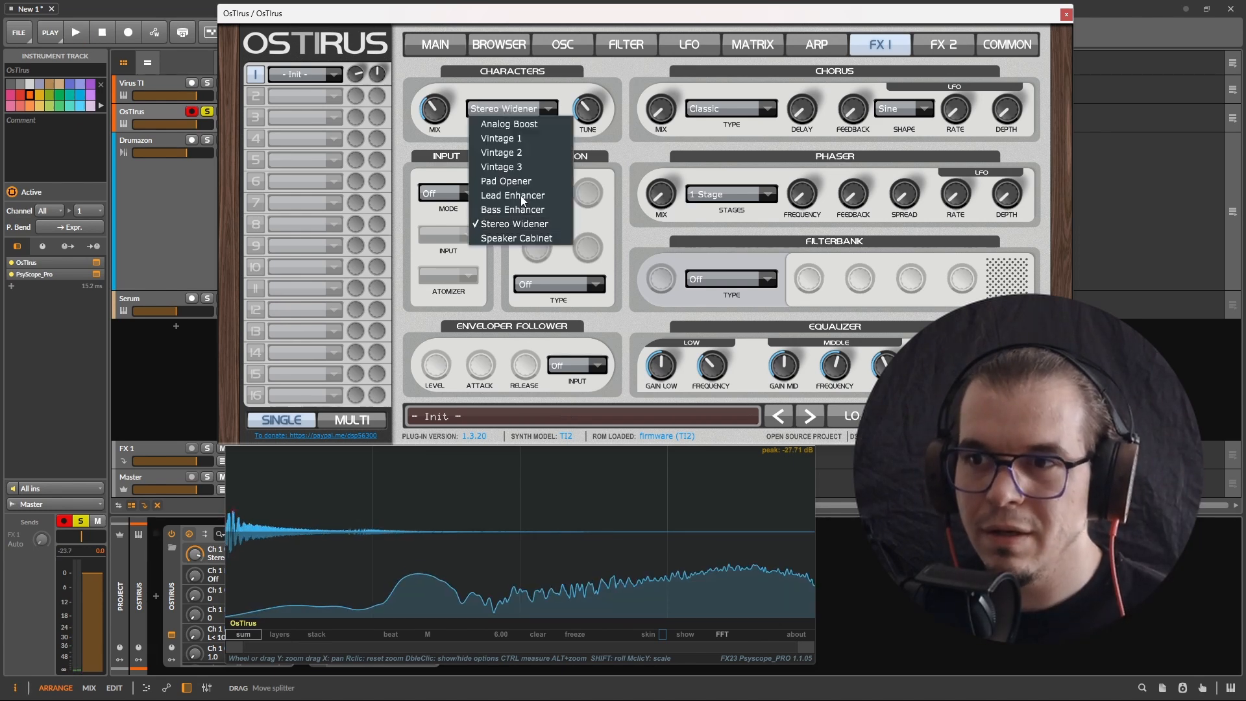
click(529, 238)
key(space)
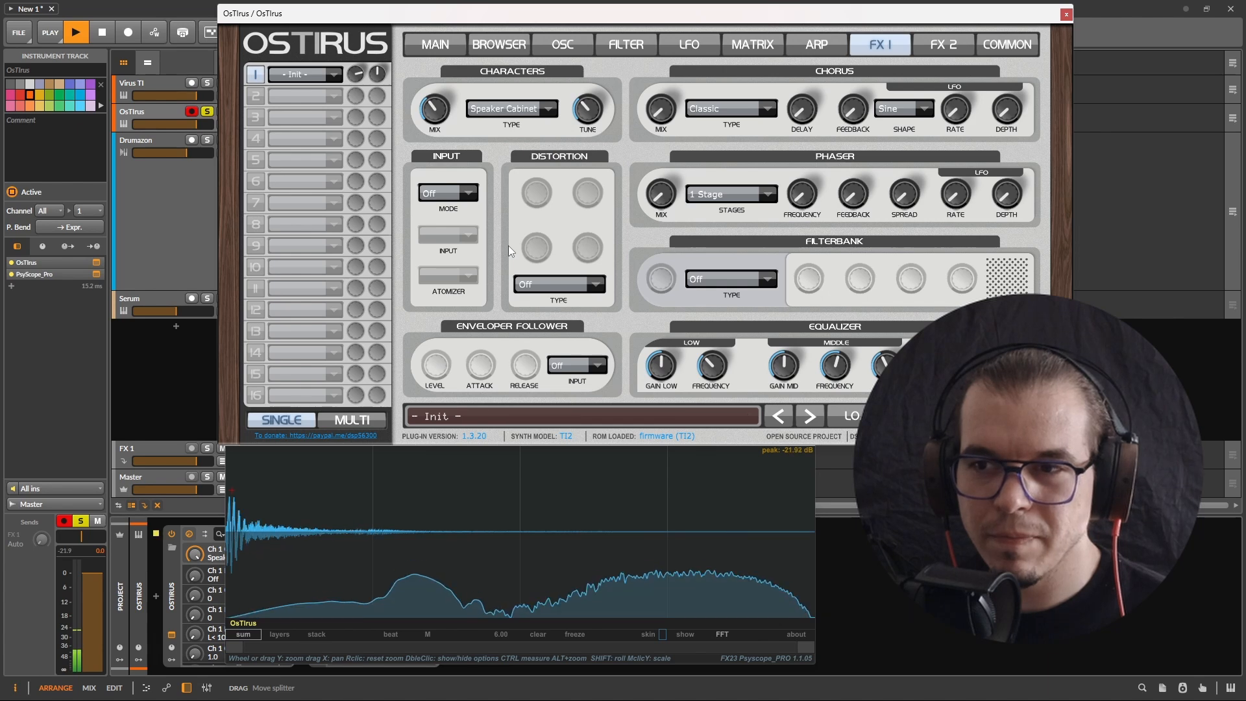
key(space)
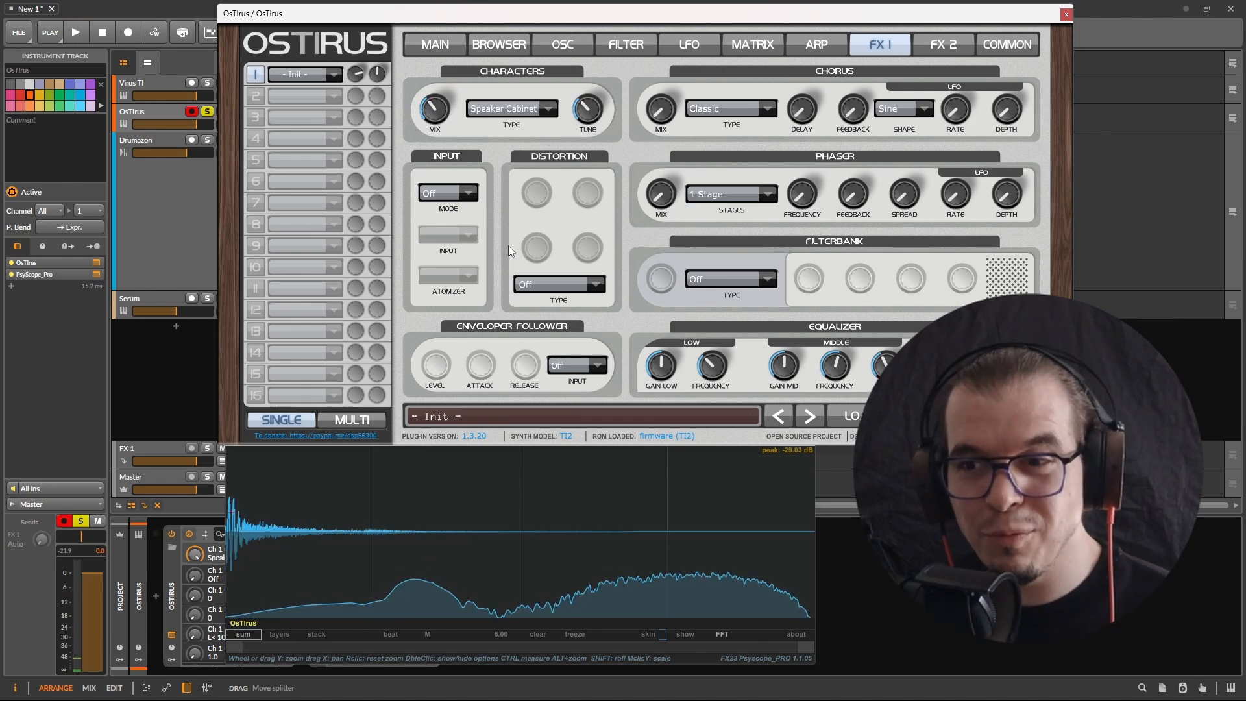
key(space)
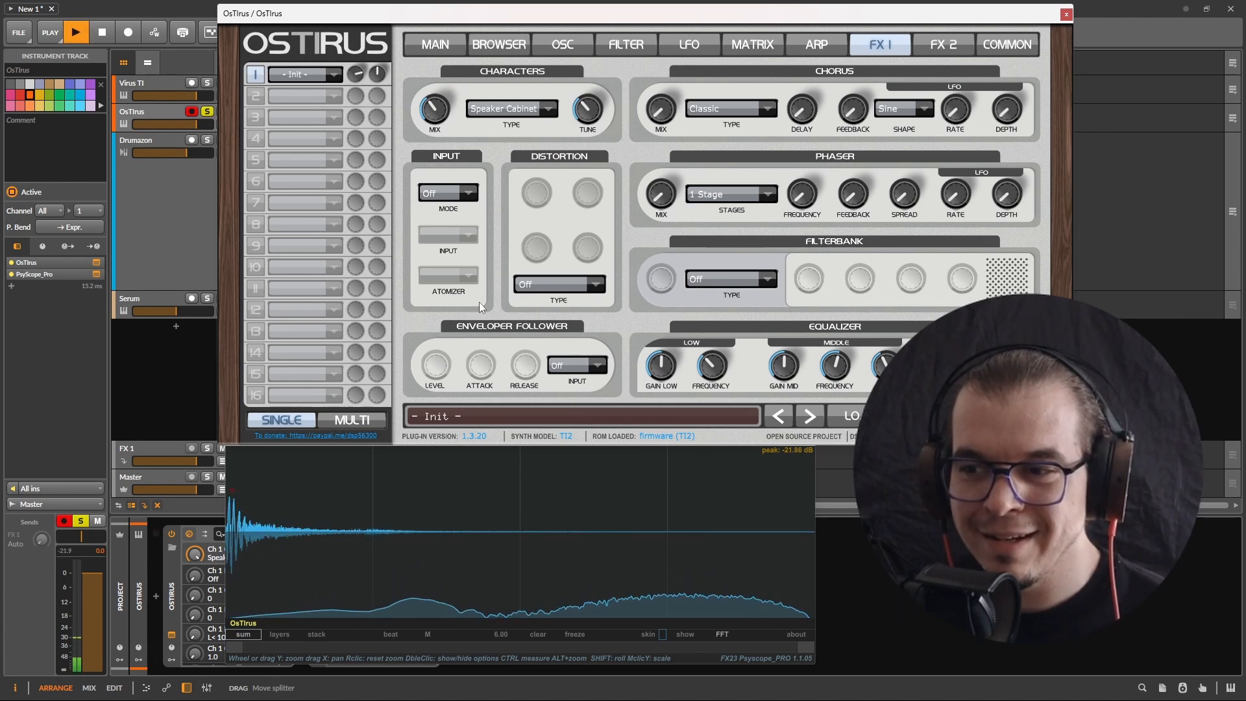
key(space)
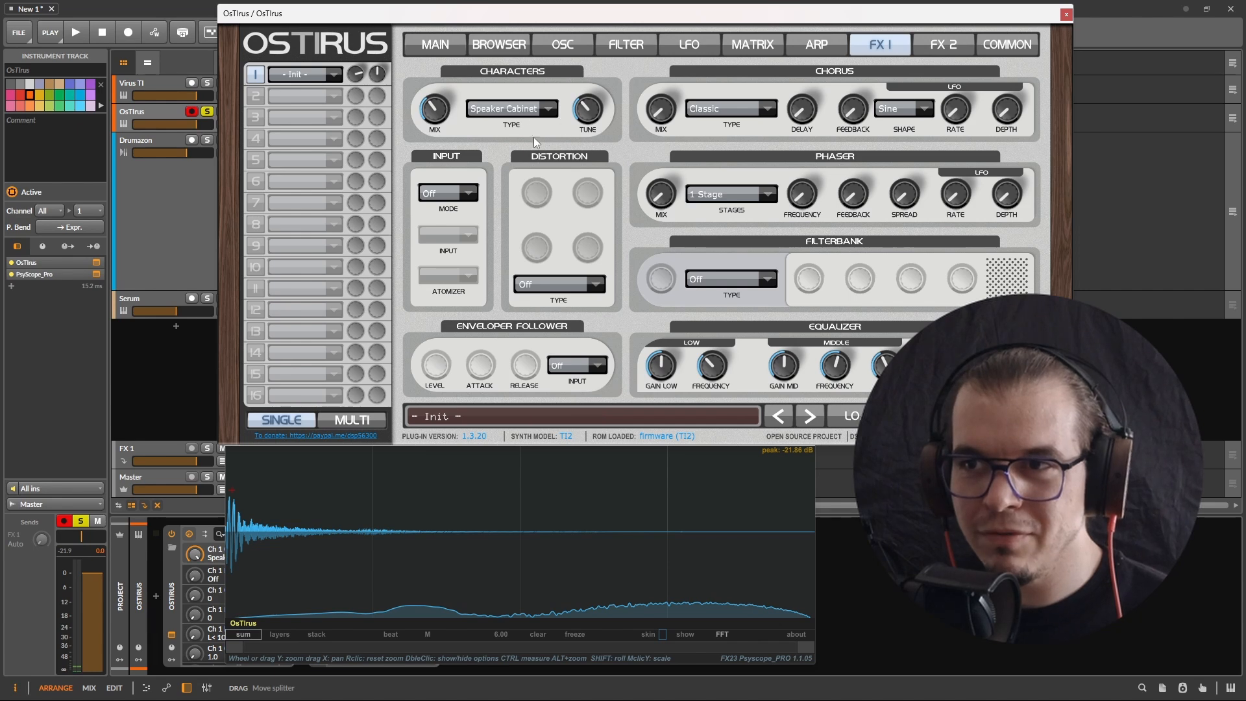
Raise the Speaker Cabinet intensity slightly and set its tune to 46 while the kick plays.
key(space)
click(435, 120)
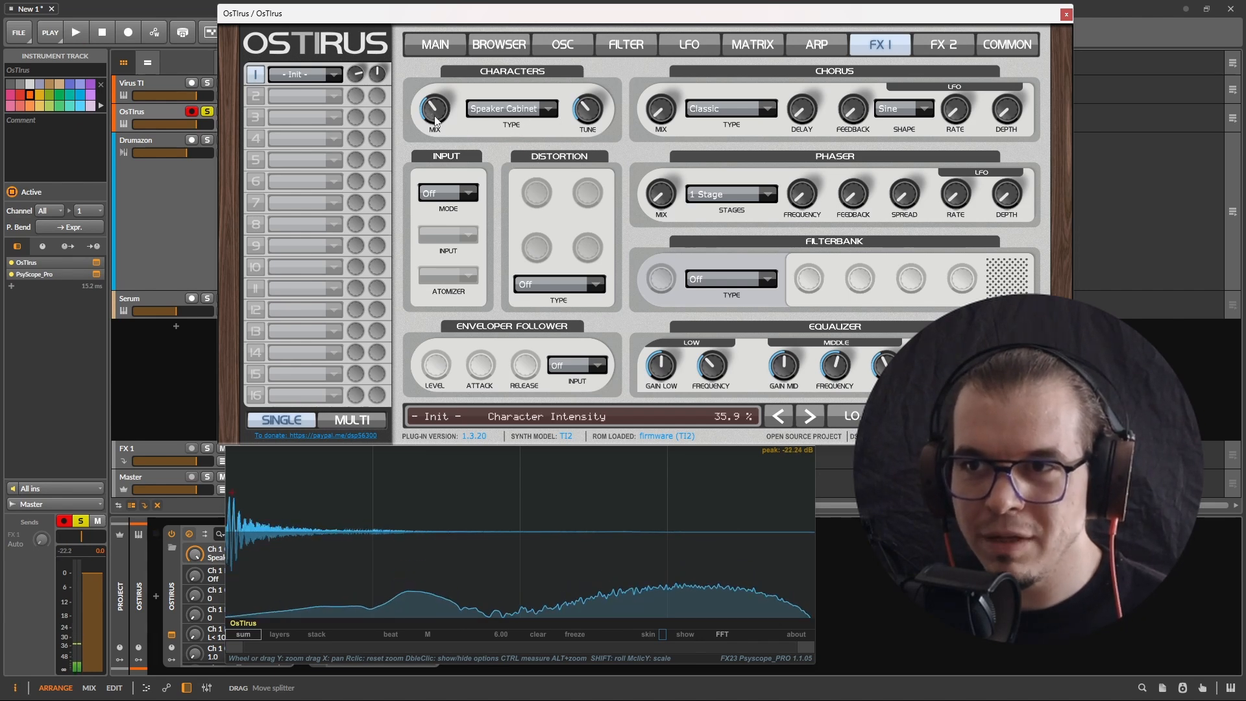
mouse_move(435, 120)
mouse_down()
mouse_move(462, 64)
mouse_move(442, 157)
mouse_move(453, 115)
mouse_move(436, 118)
mouse_up()
key(space)
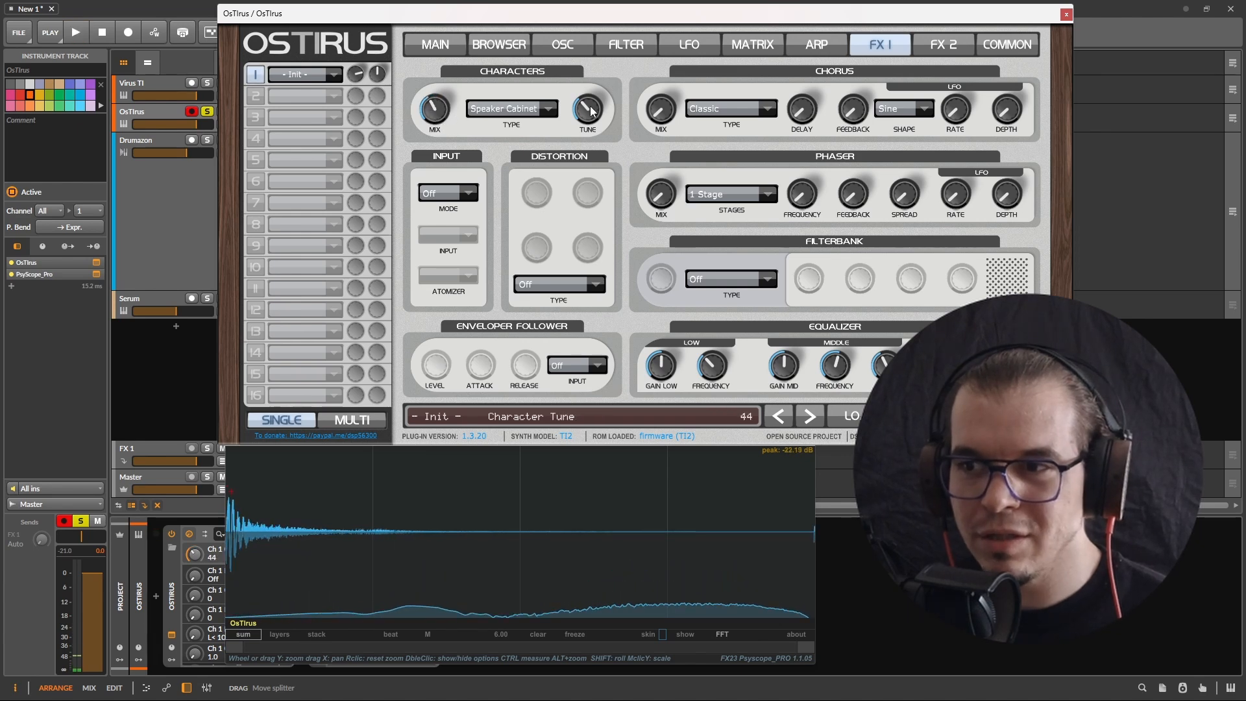
key(space)
mouse_move(591, 112)
mouse_down()
mouse_move(628, 87)
mouse_move(557, 130)
mouse_move(598, 115)
mouse_up()
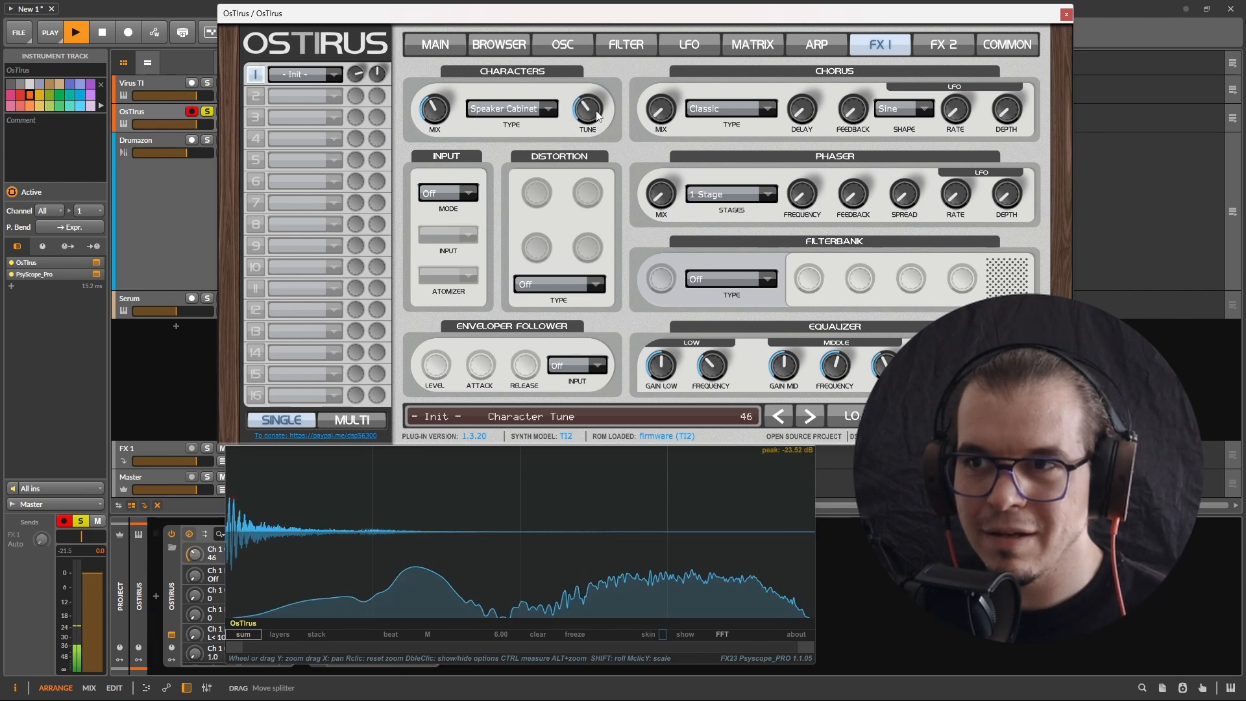
key(space)
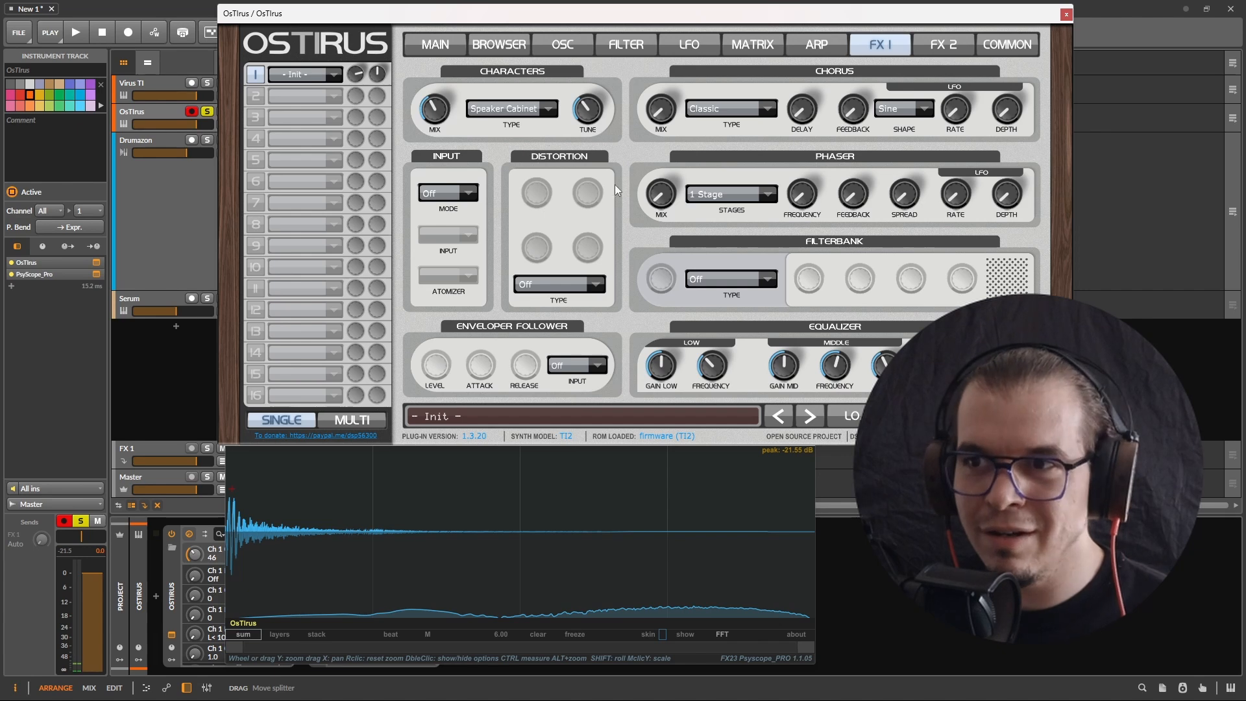
Set the distortion type to Wide with the drive at 29.7 % and audition the kick.
click(563, 283)
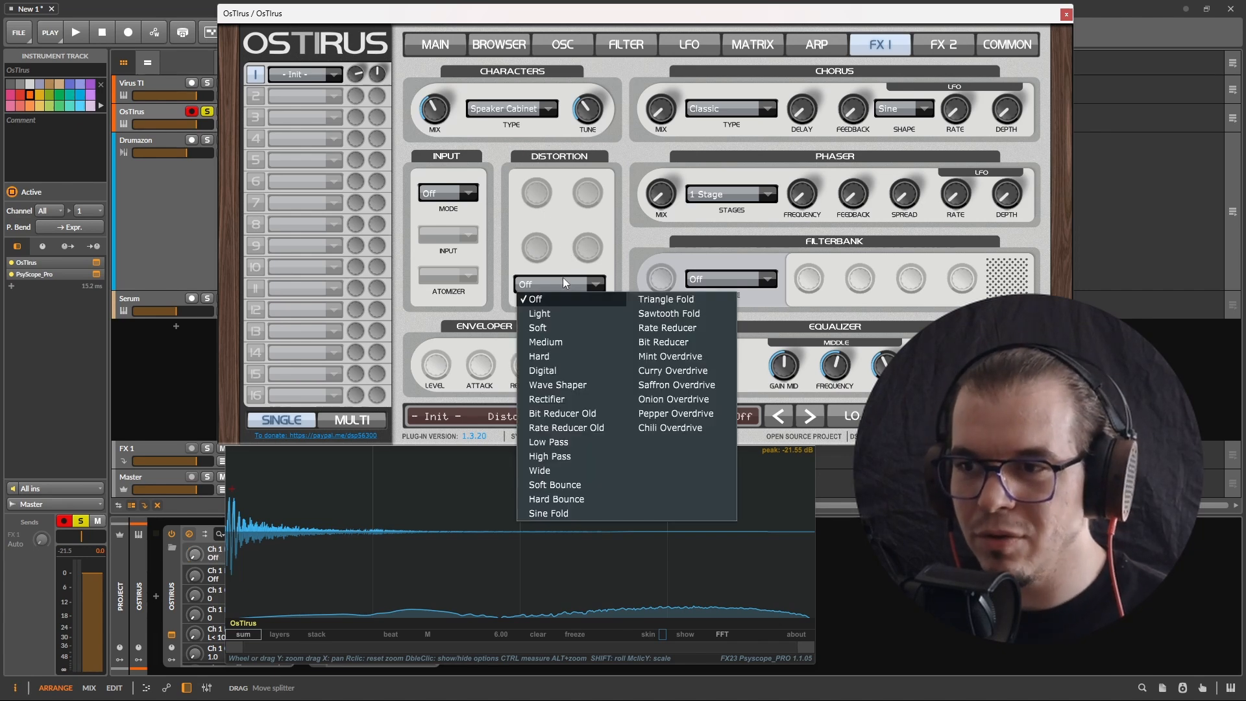
click(565, 473)
key(space)
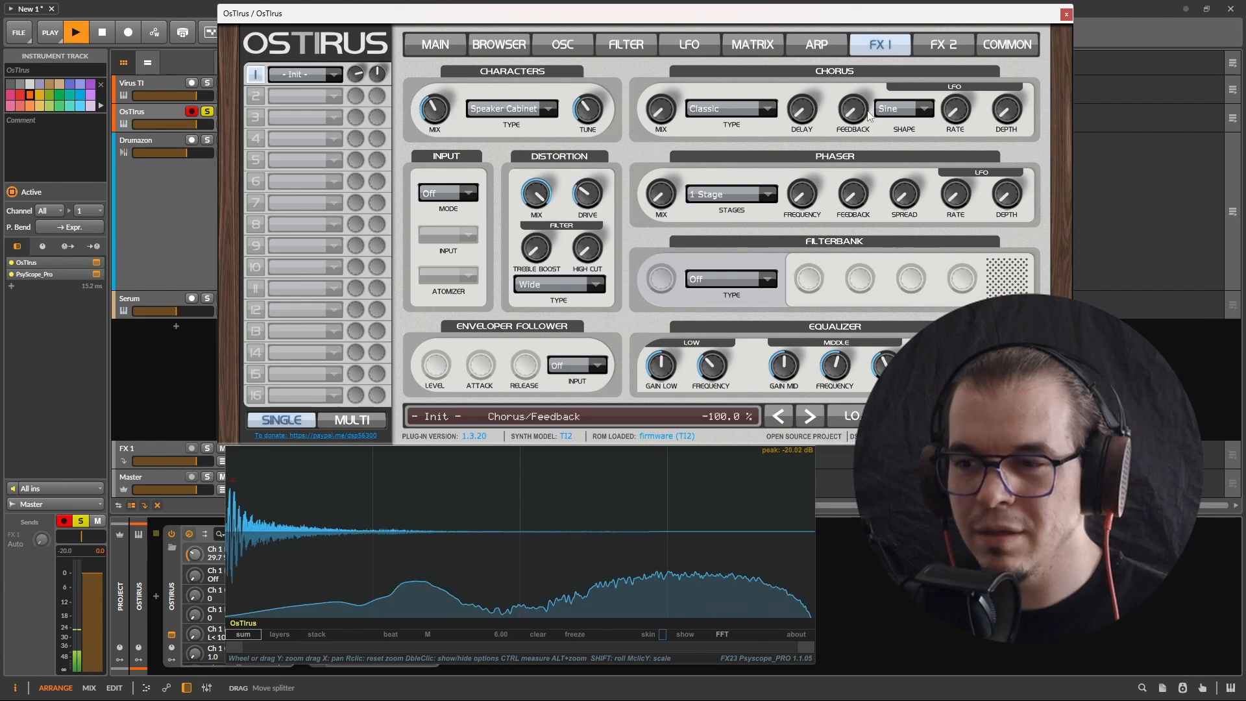
key(space)
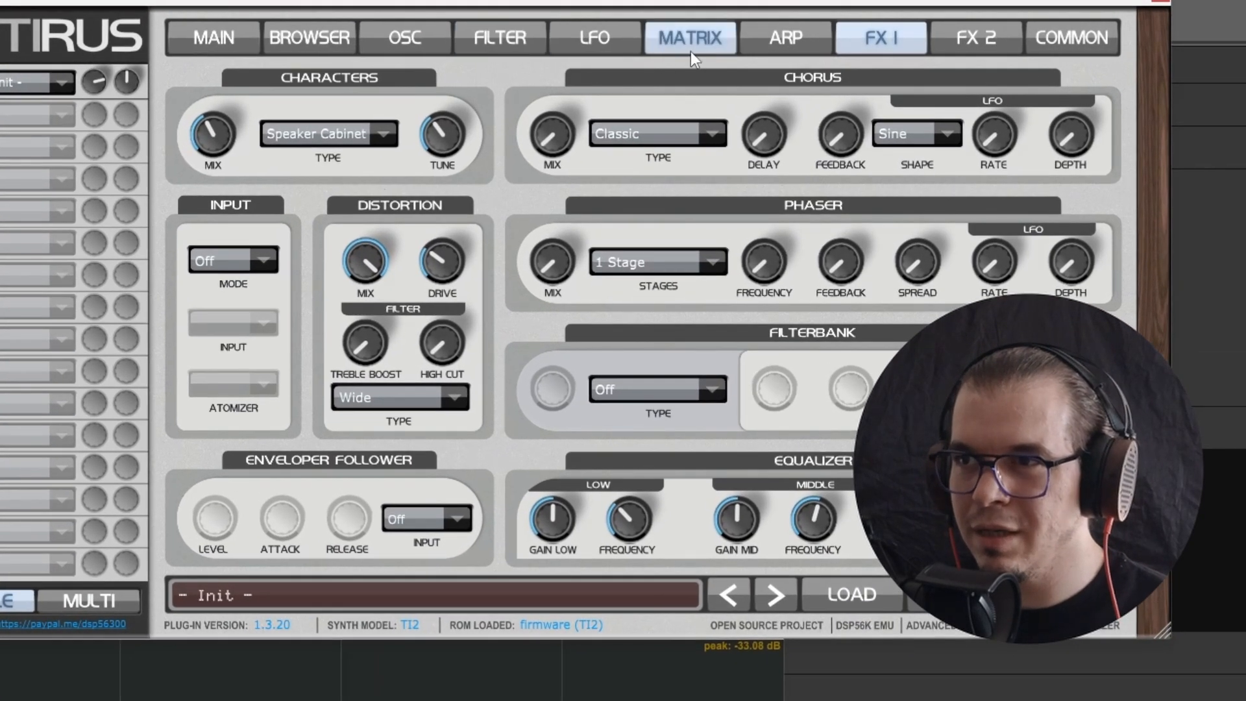
Lower the Envelope 4 to Noise Volume modulation amount to +39.
click(752, 51)
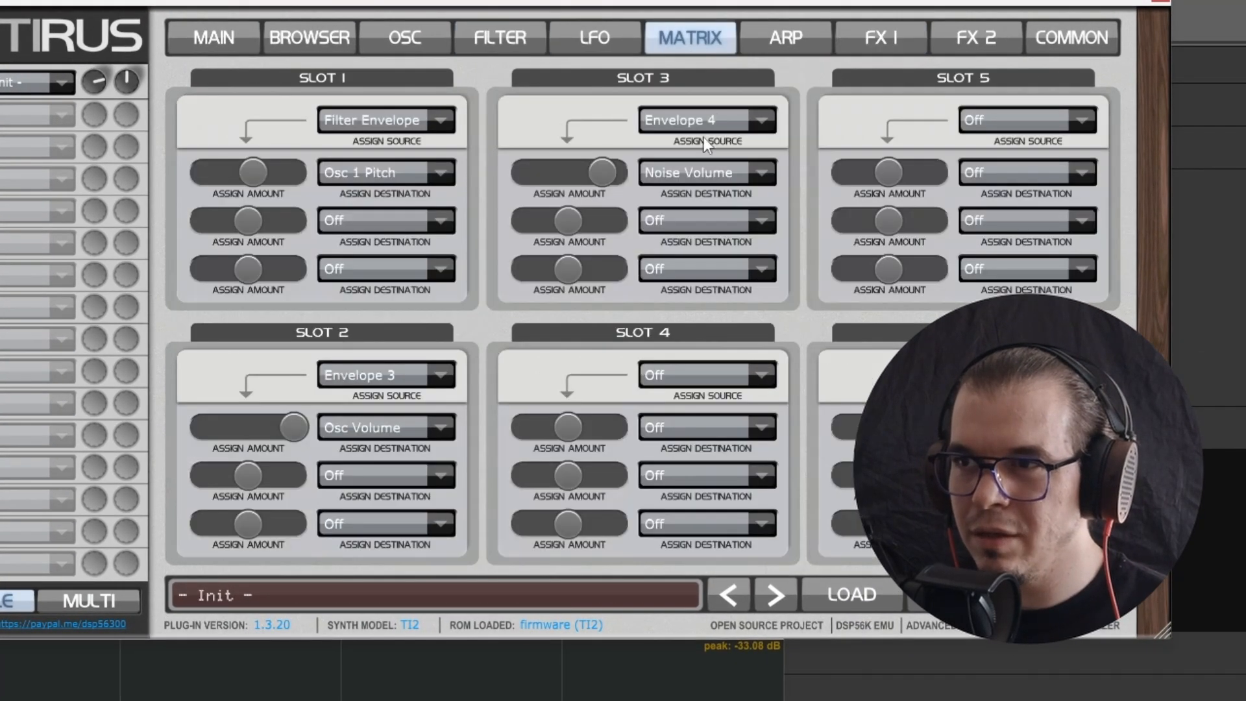
mouse_move(612, 181)
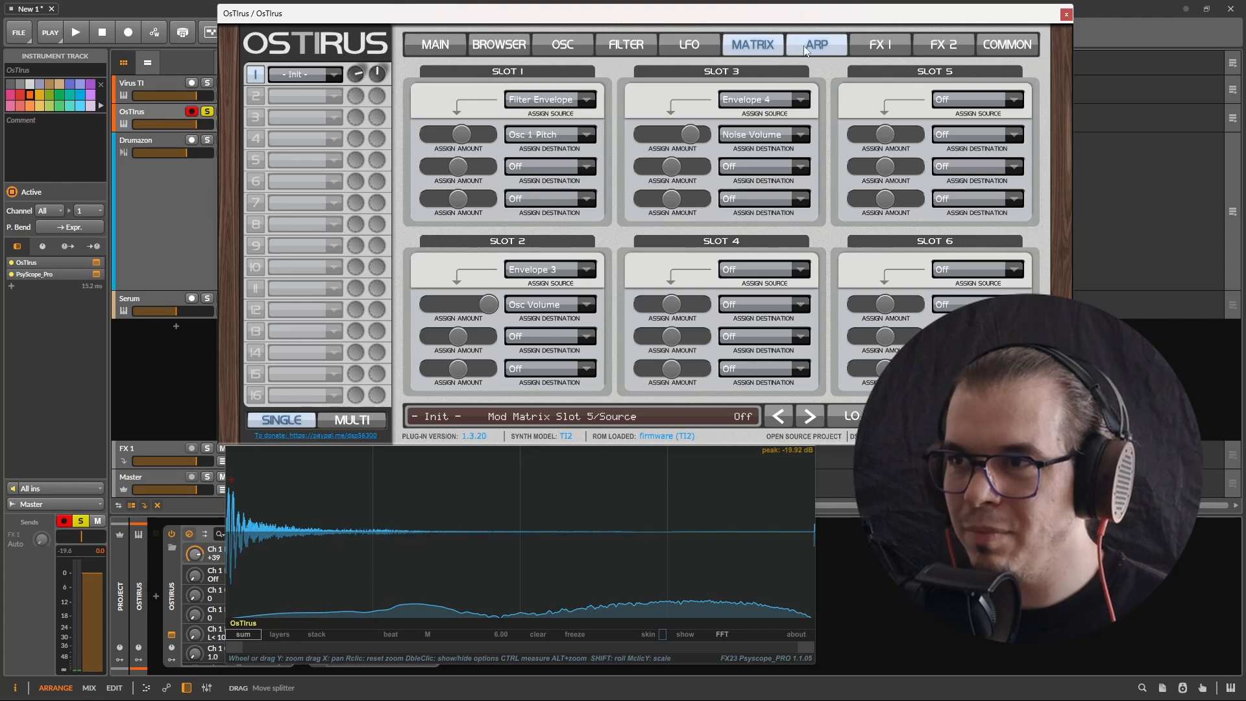
Set the equalizer's middle frequency to 5012 Hz and raise the middle gain to +4 dB while the kick plays.
click(893, 42)
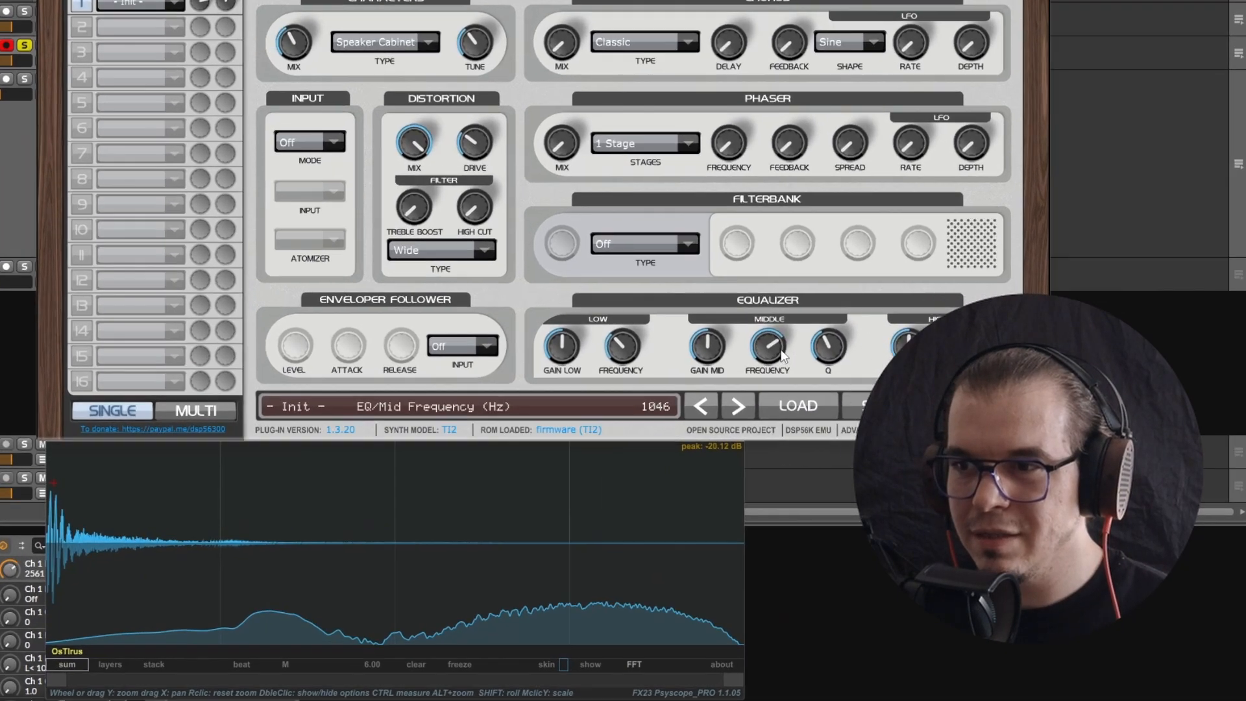
scroll(838, 362, up, 5)
scroll(658, 307, up, 8)
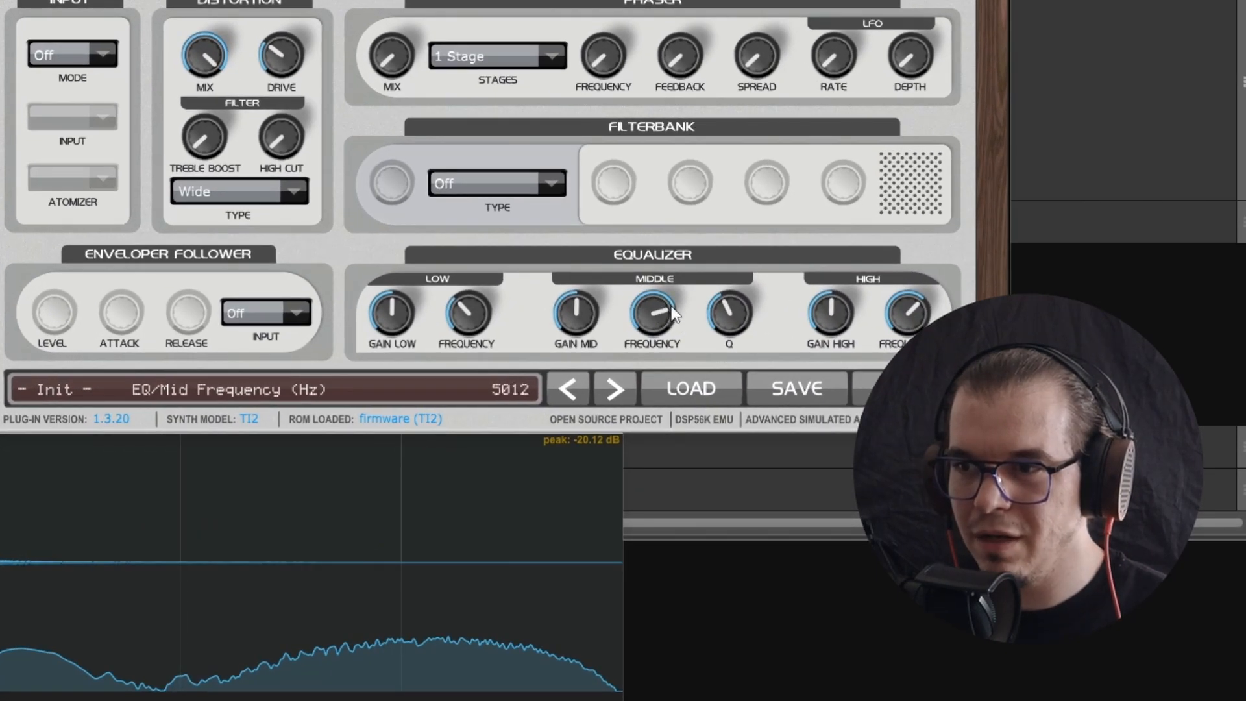
scroll(672, 305, down, 2)
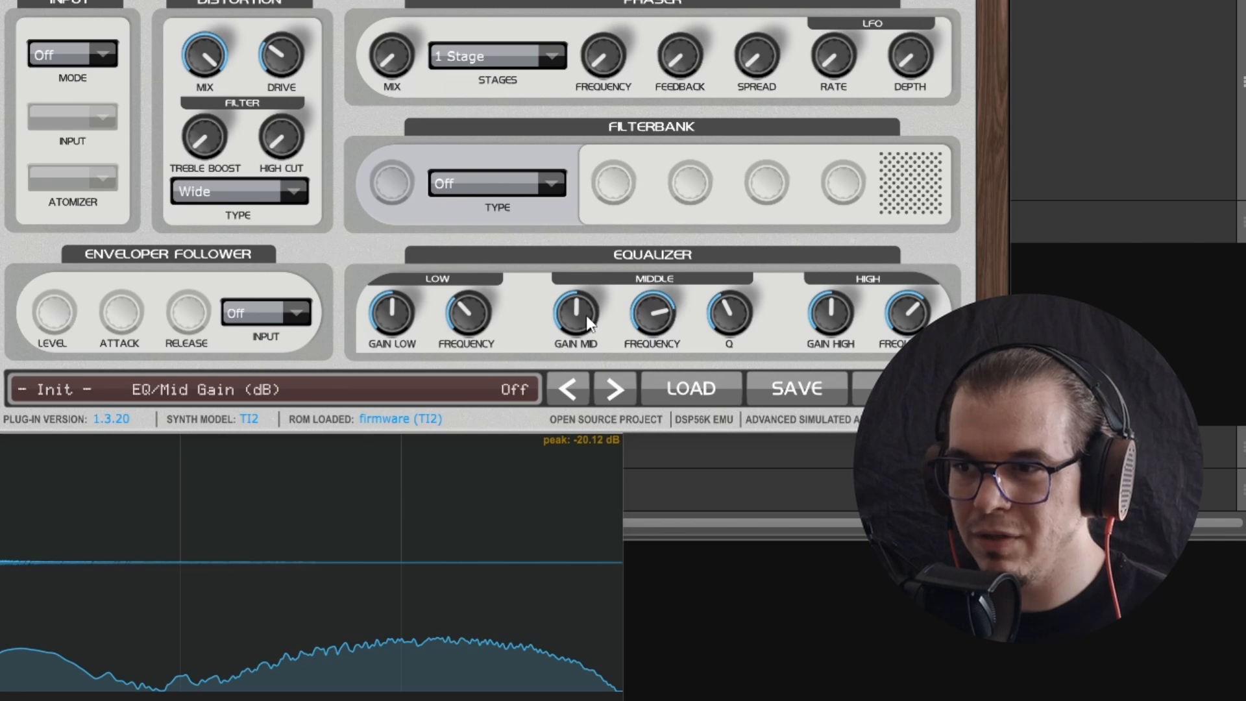
scroll(582, 314, up, 2)
scroll(597, 314, up, 6)
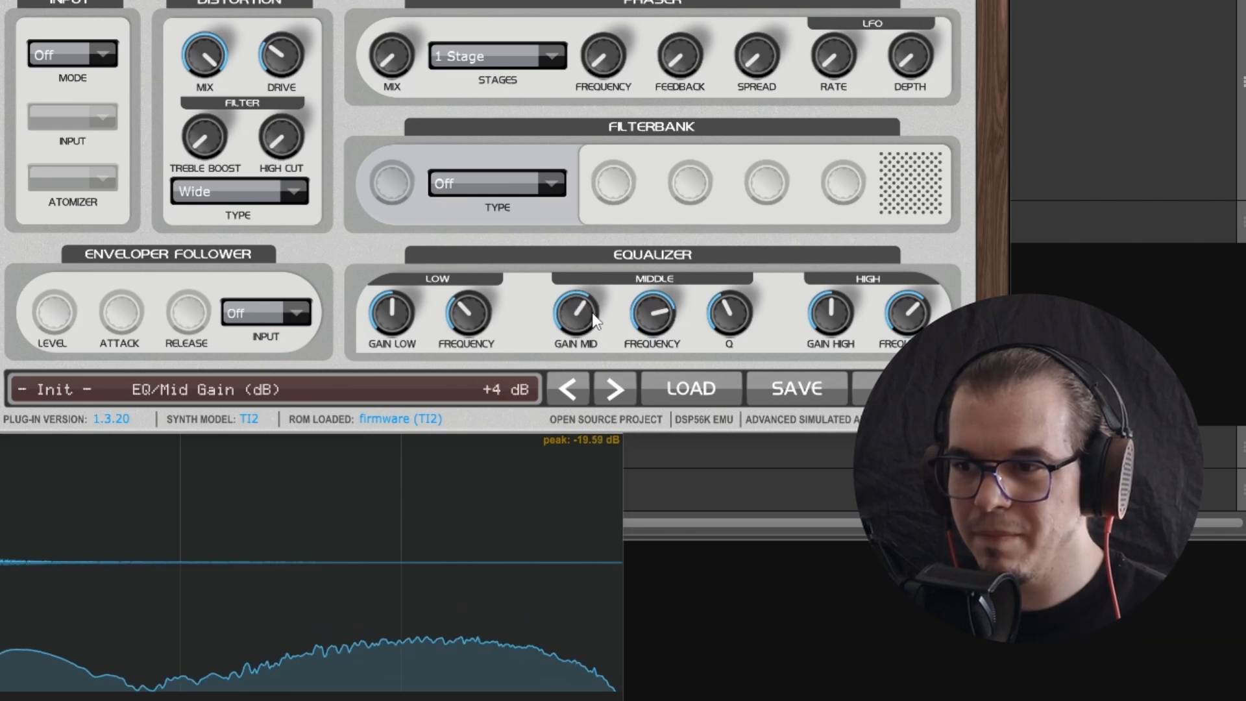
Adjust the equalizer's middle gain and broaden the band by lowering its Q-factor to 0.49.
scroll(596, 316, down, 1)
scroll(730, 310, up, 8)
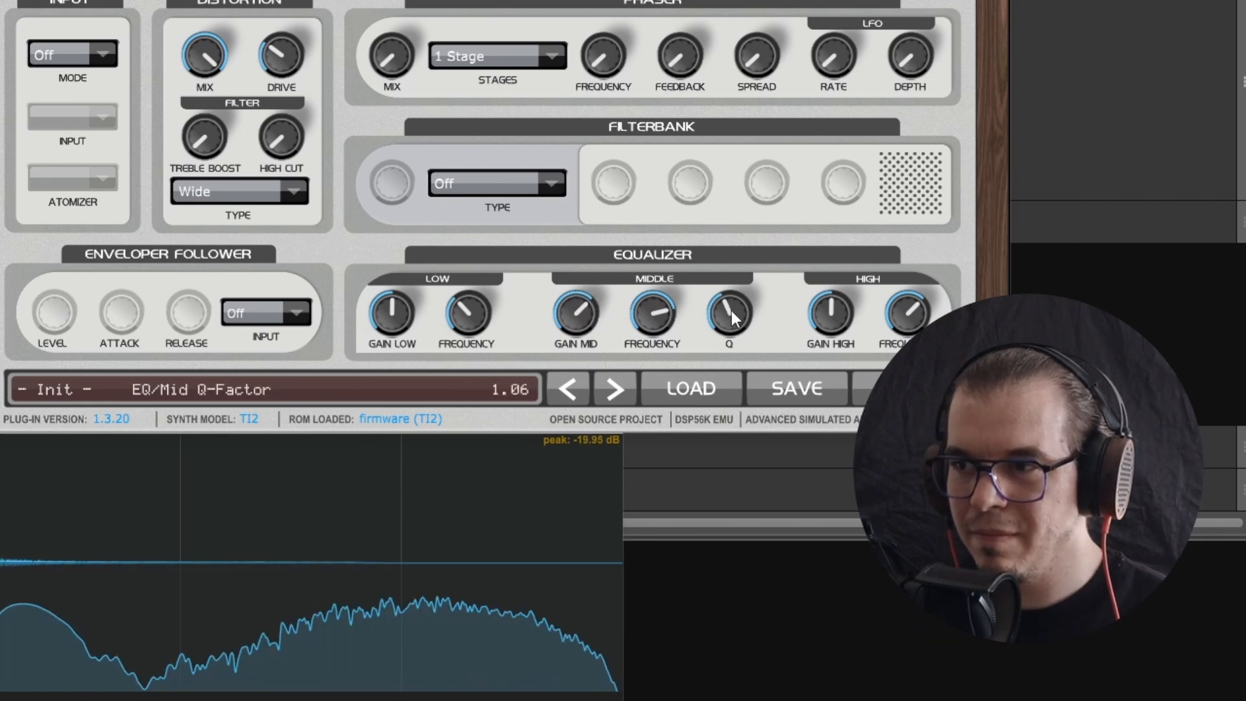
scroll(779, 293, up, 3)
scroll(721, 317, down, 10)
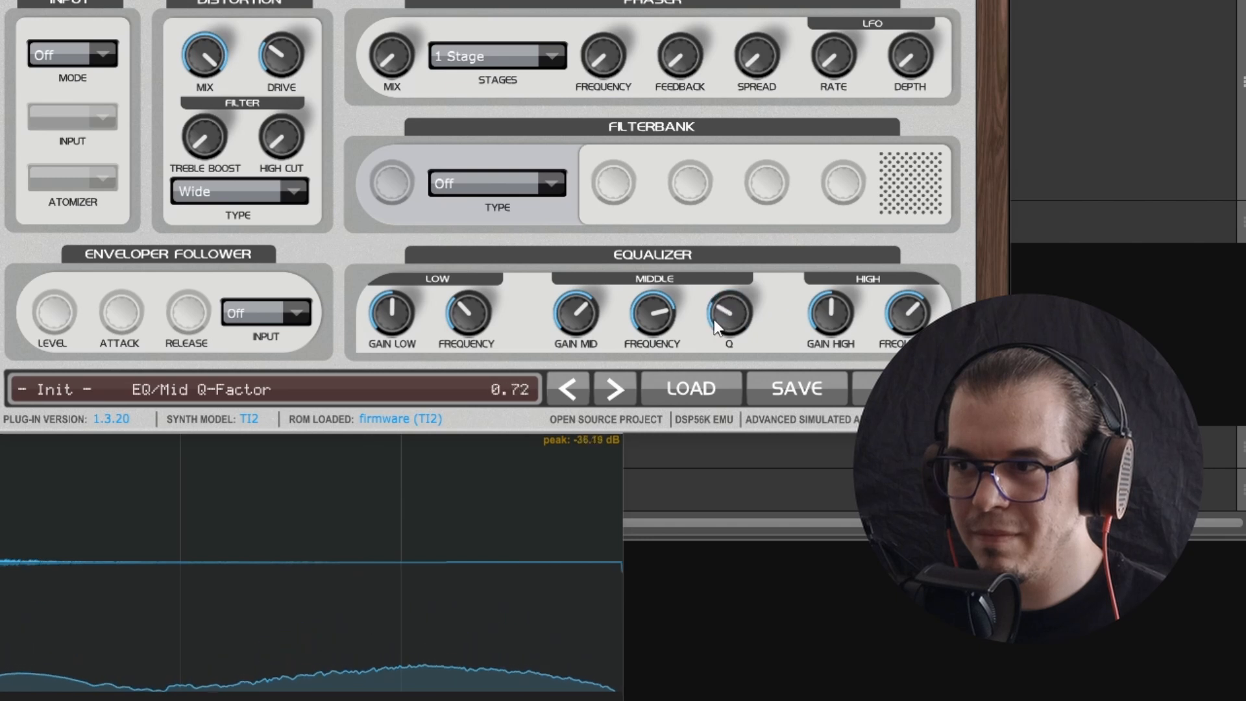
scroll(571, 320, down, 3)
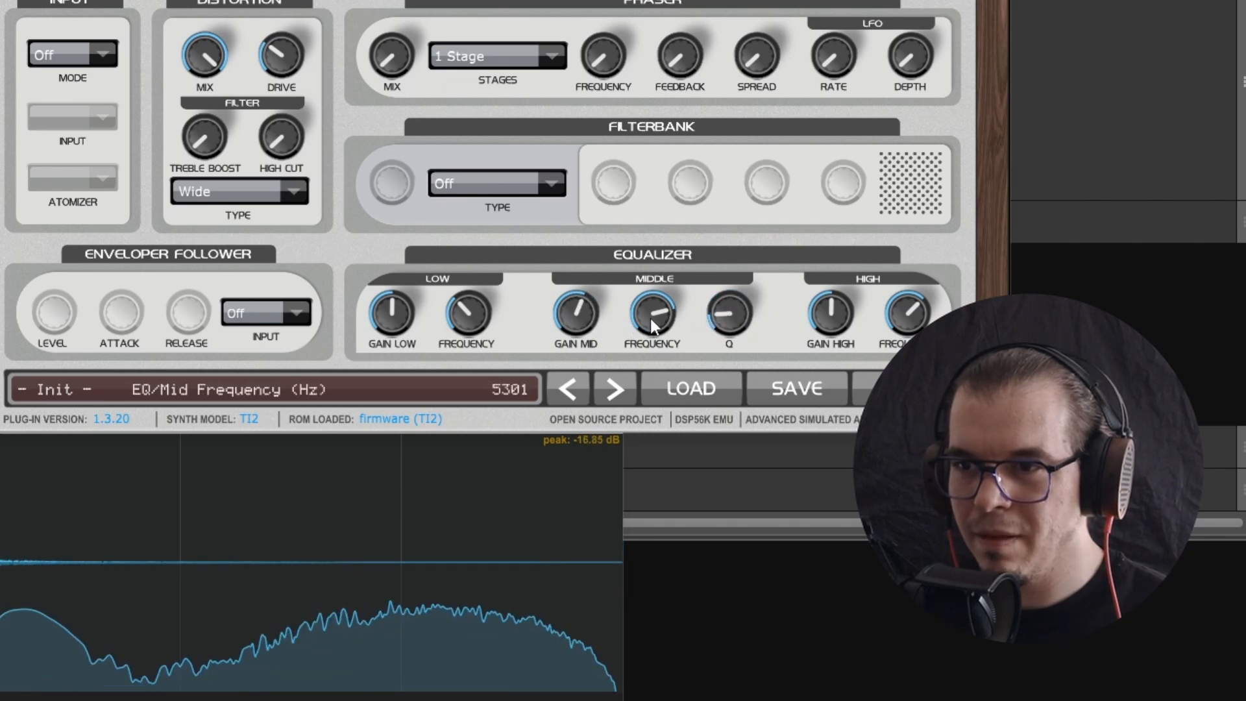
Fine-tune the equalizer's middle band to 5301 Hz with a gain of +4.75 dB.
scroll(657, 317, up, 2)
scroll(582, 307, up, 4)
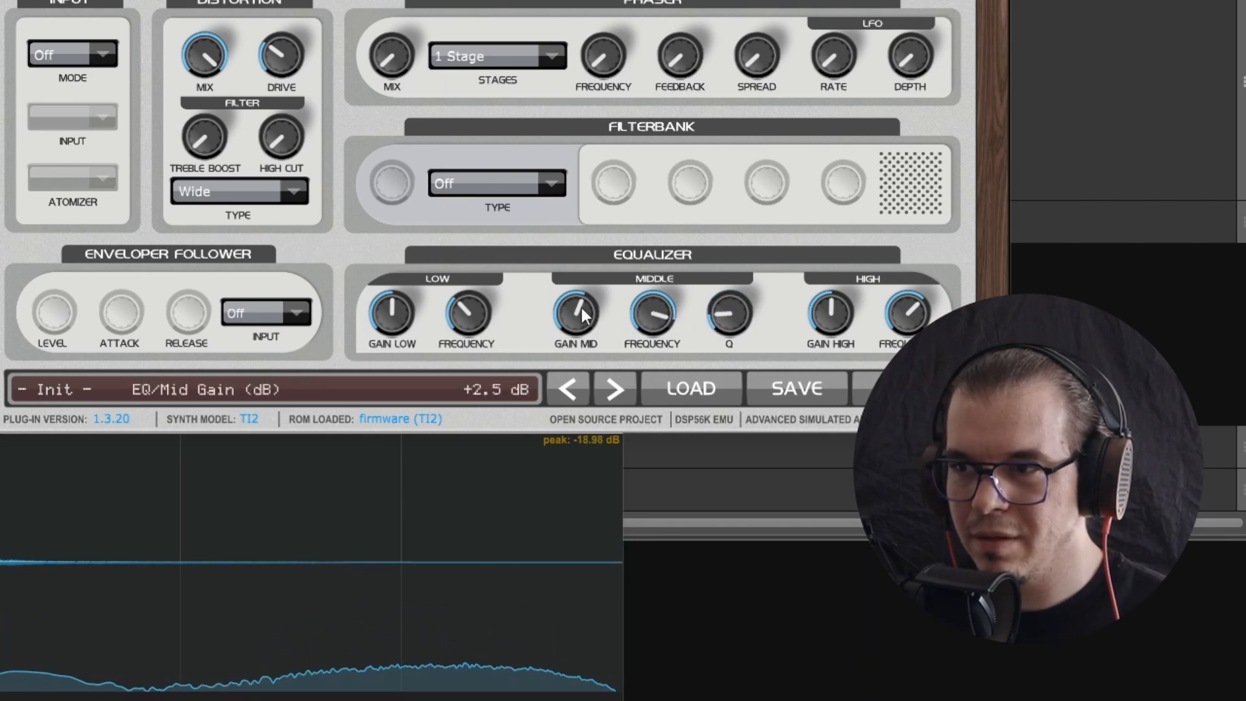
scroll(593, 307, down, 1)
scroll(649, 314, down, 4)
scroll(594, 310, down, 1)
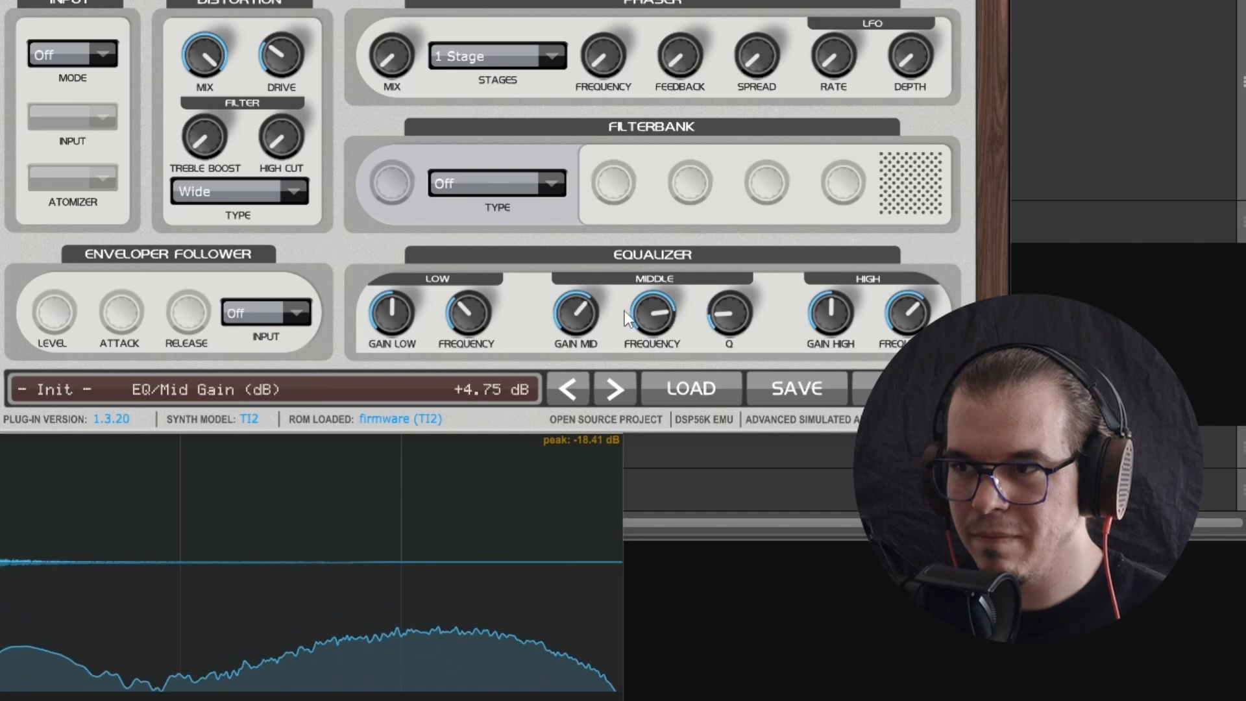
scroll(655, 312, down, 1)
Boost the equalizer's high gain and set the high frequency to about 15.5 kHz while auditioning the kick.
scroll(837, 308, up, 8)
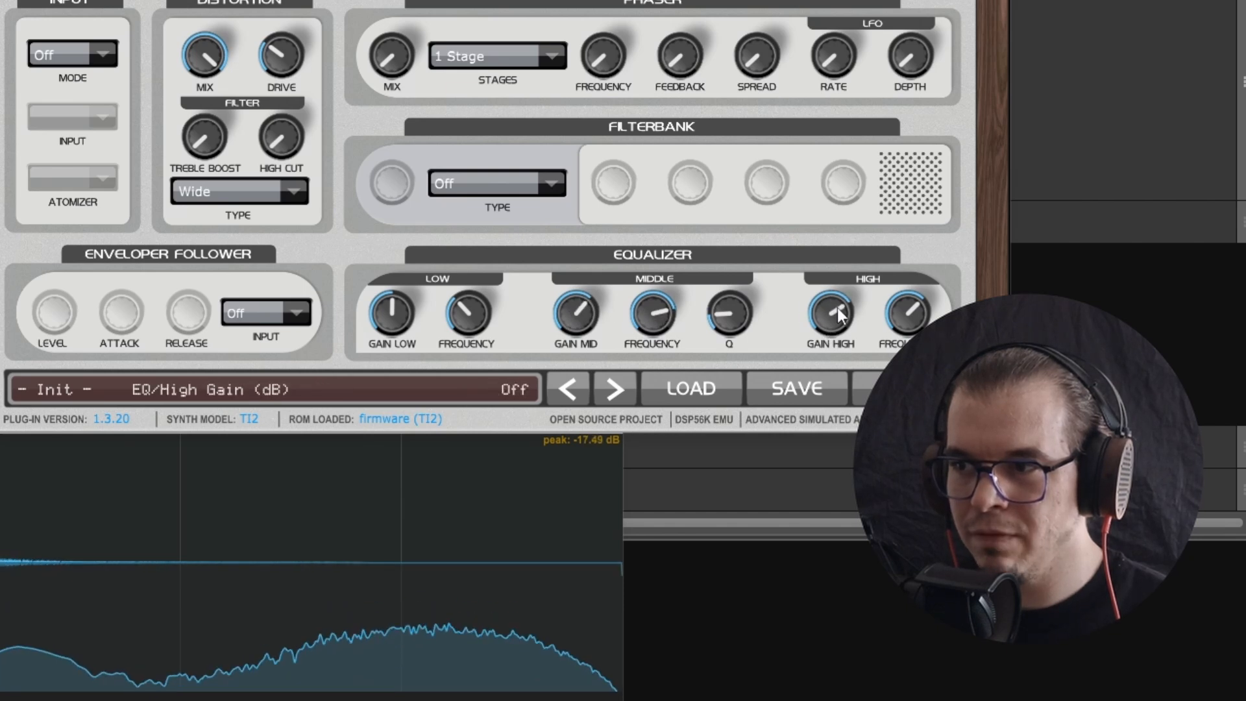
scroll(837, 308, down, 5)
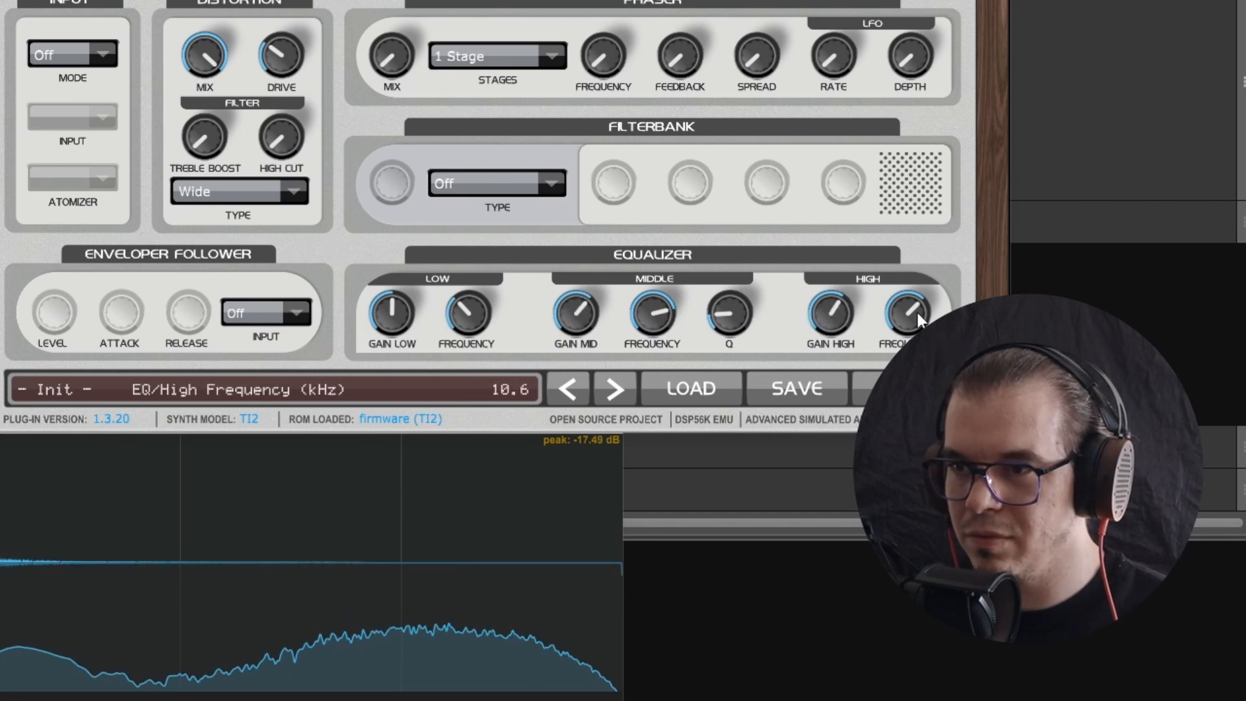
scroll(925, 318, up, 3)
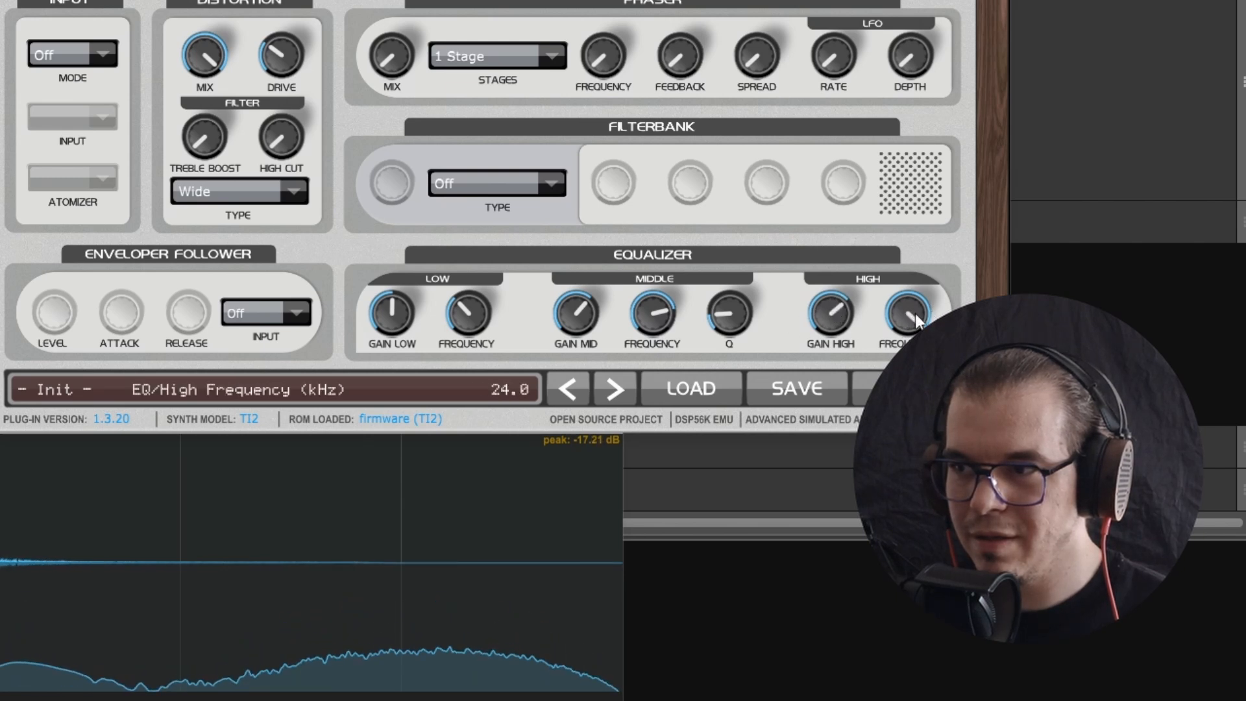
scroll(856, 318, down, 1)
scroll(845, 310, up, 10)
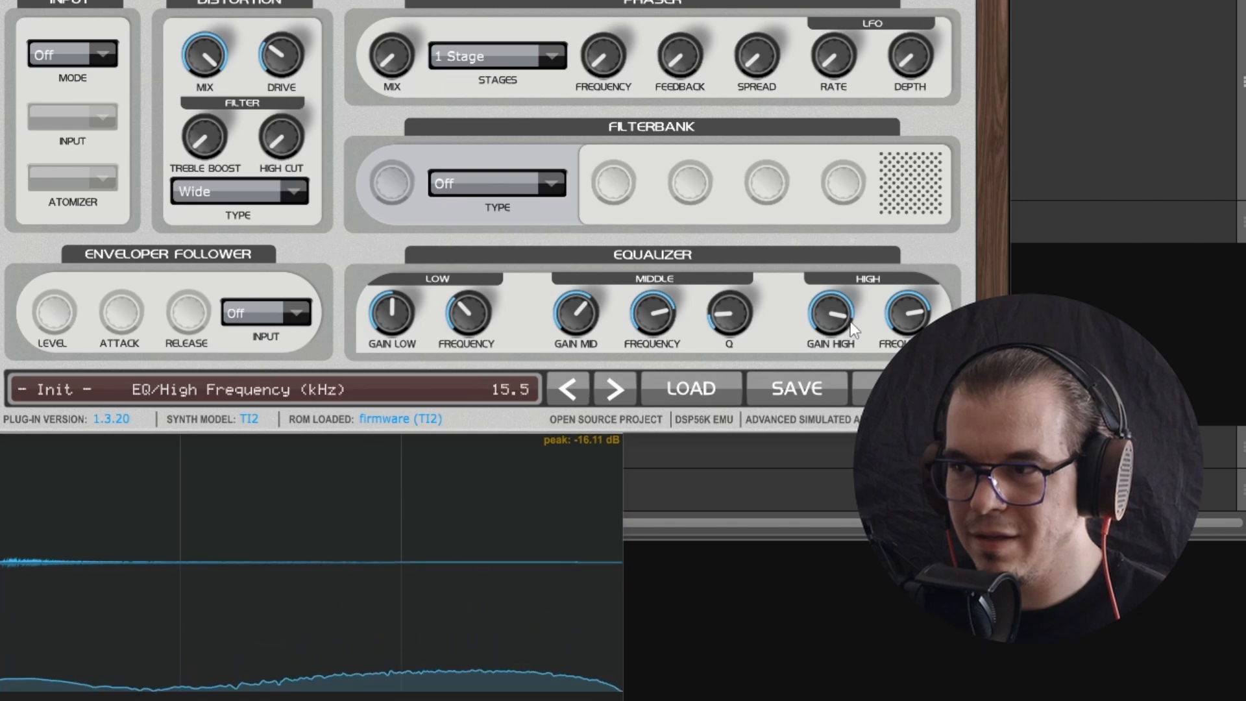
Reduce the equalizer's high gain to a moderate boost below +5.5 dB.
scroll(823, 313, down, 10)
scroll(819, 326, down, 17)
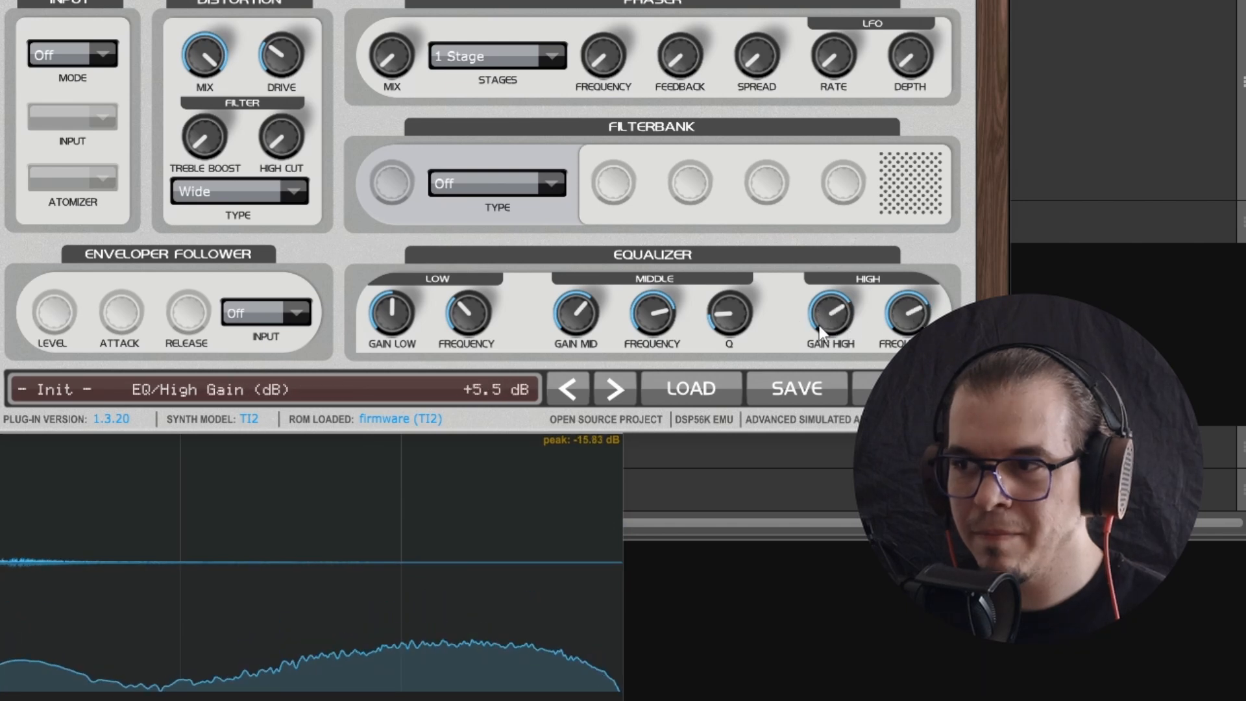
scroll(819, 325, up, 2)
scroll(820, 325, down, 5)
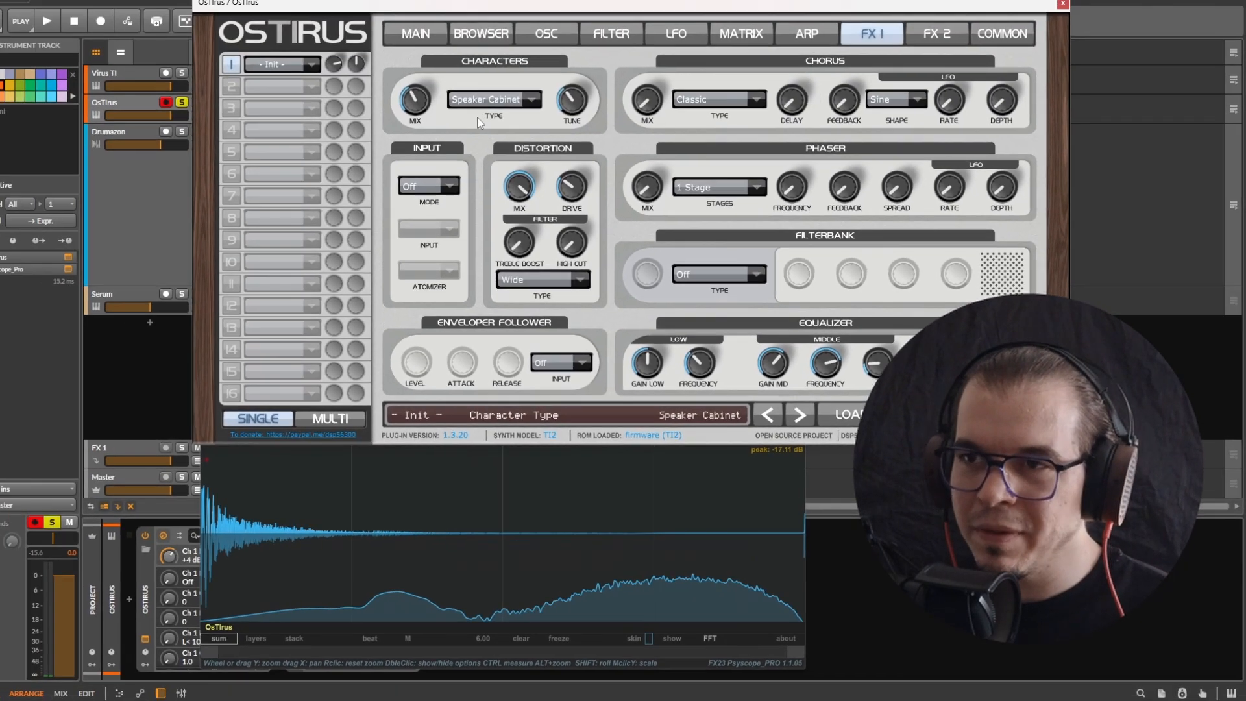
Try the Analog Boost character type and audition the kick.
click(487, 112)
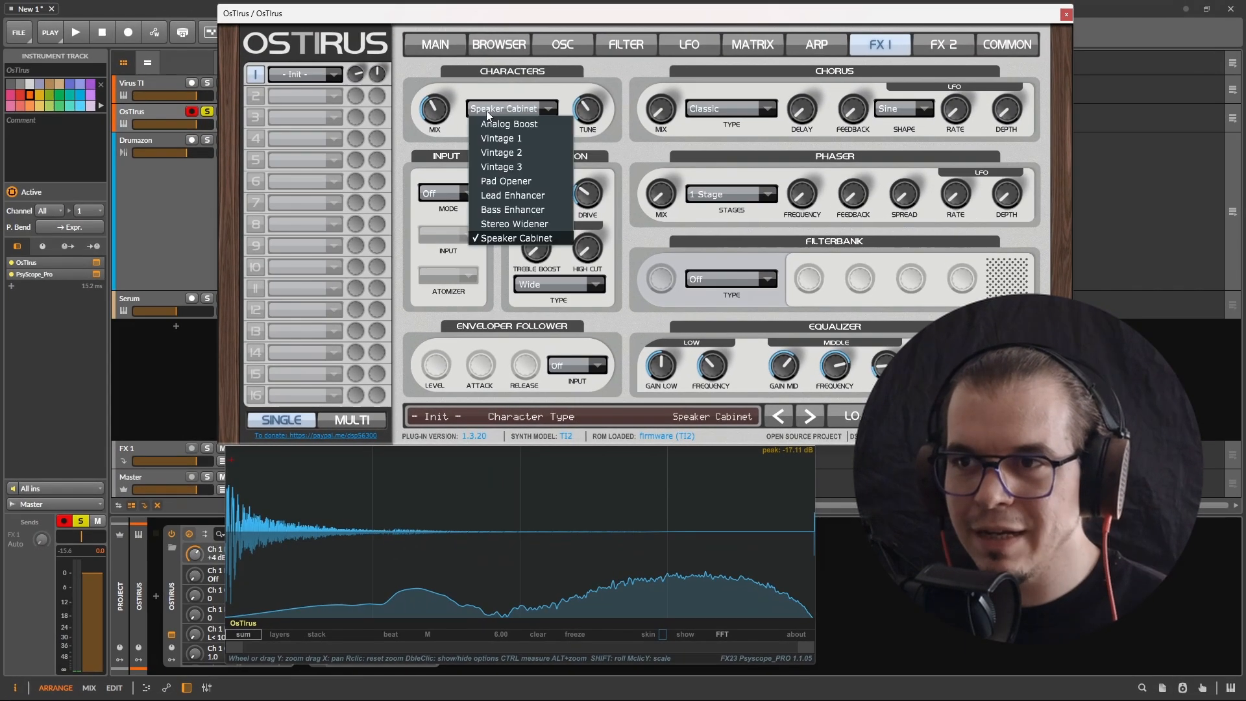
click(529, 127)
key(space)
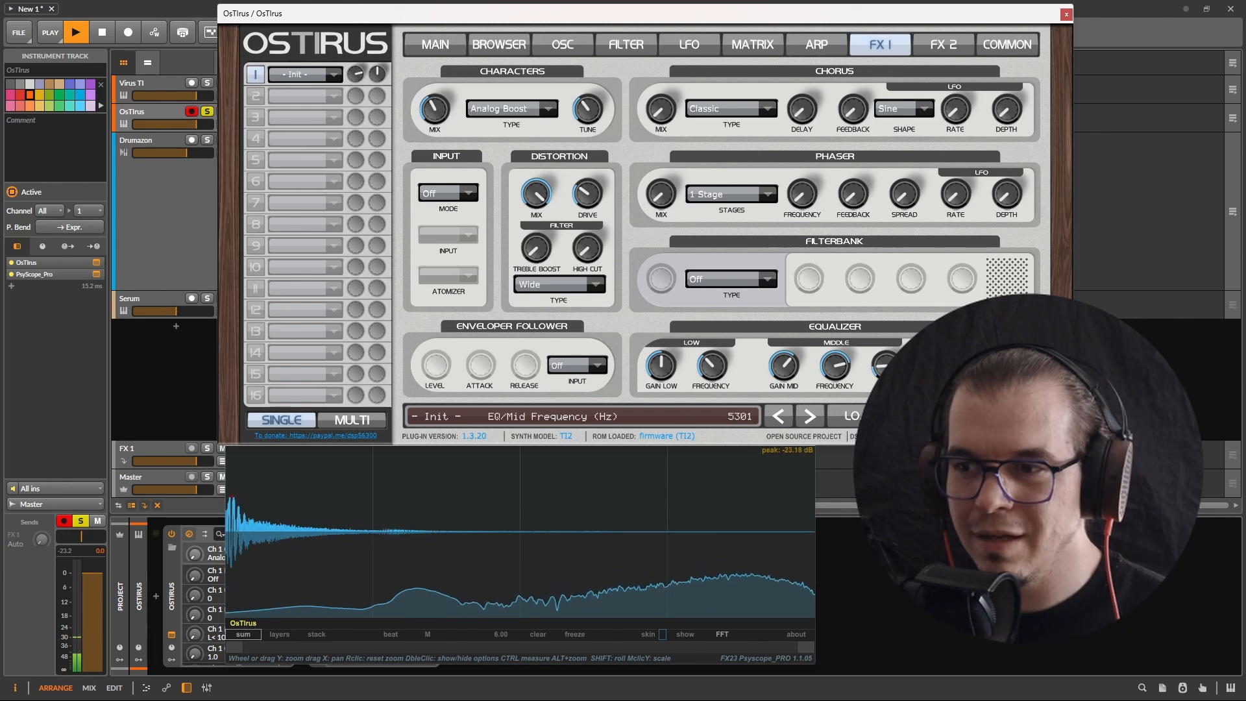
key(space)
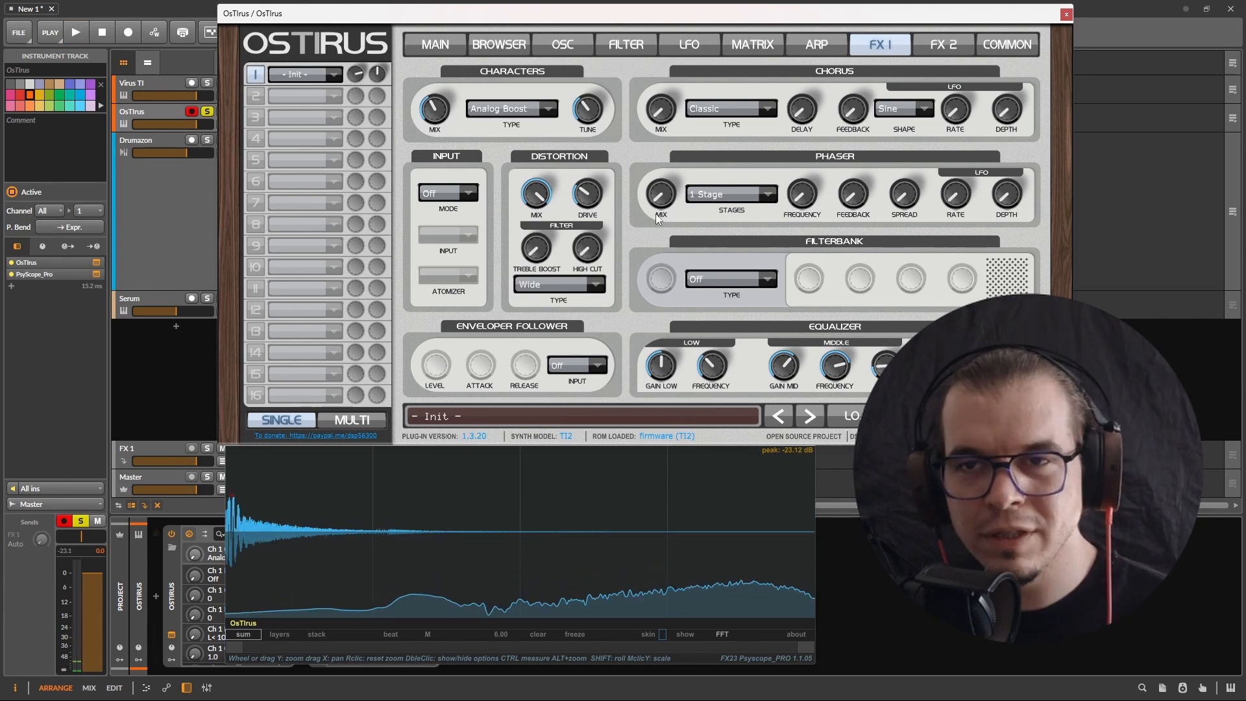
Set the distortion drive to 34.4 % and the Envelope 4 to Noise Volume modulation amount to +34.
mouse_move(957, 366)
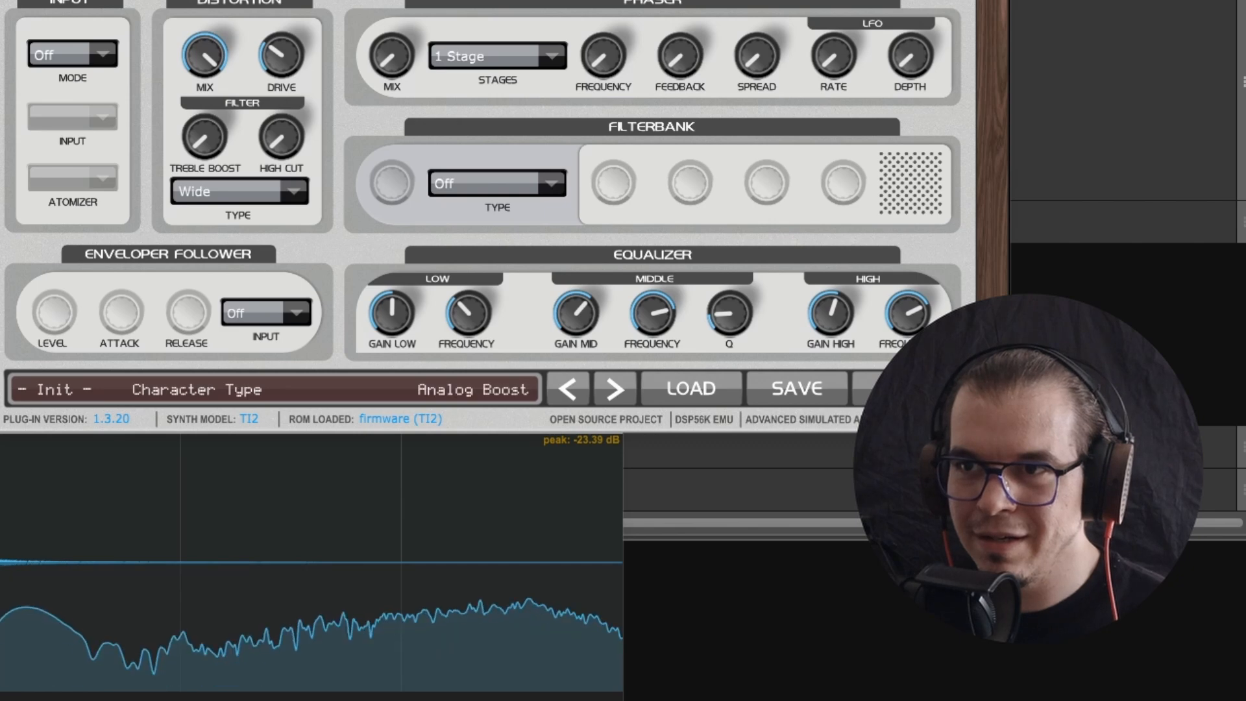
drag(284, 63, 299, 57)
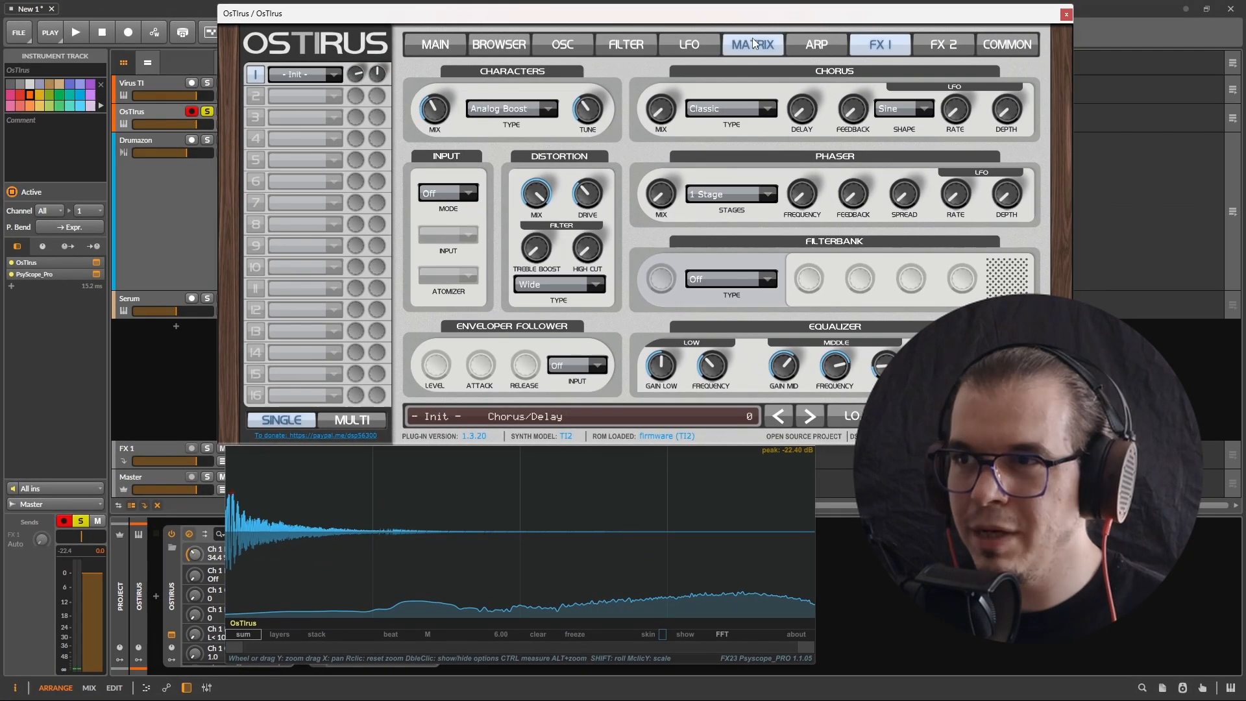
click(753, 44)
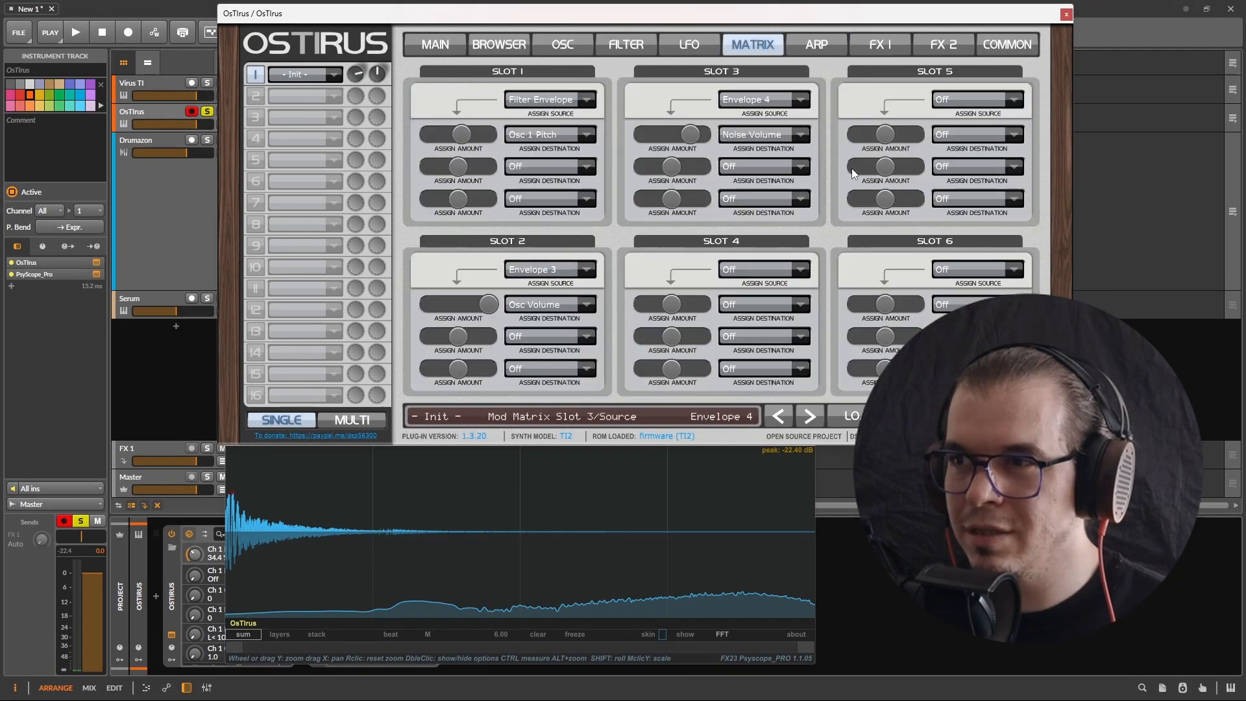
mouse_move(672, 134)
mouse_down()
mouse_move(694, 134)
mouse_move(683, 133)
mouse_up()
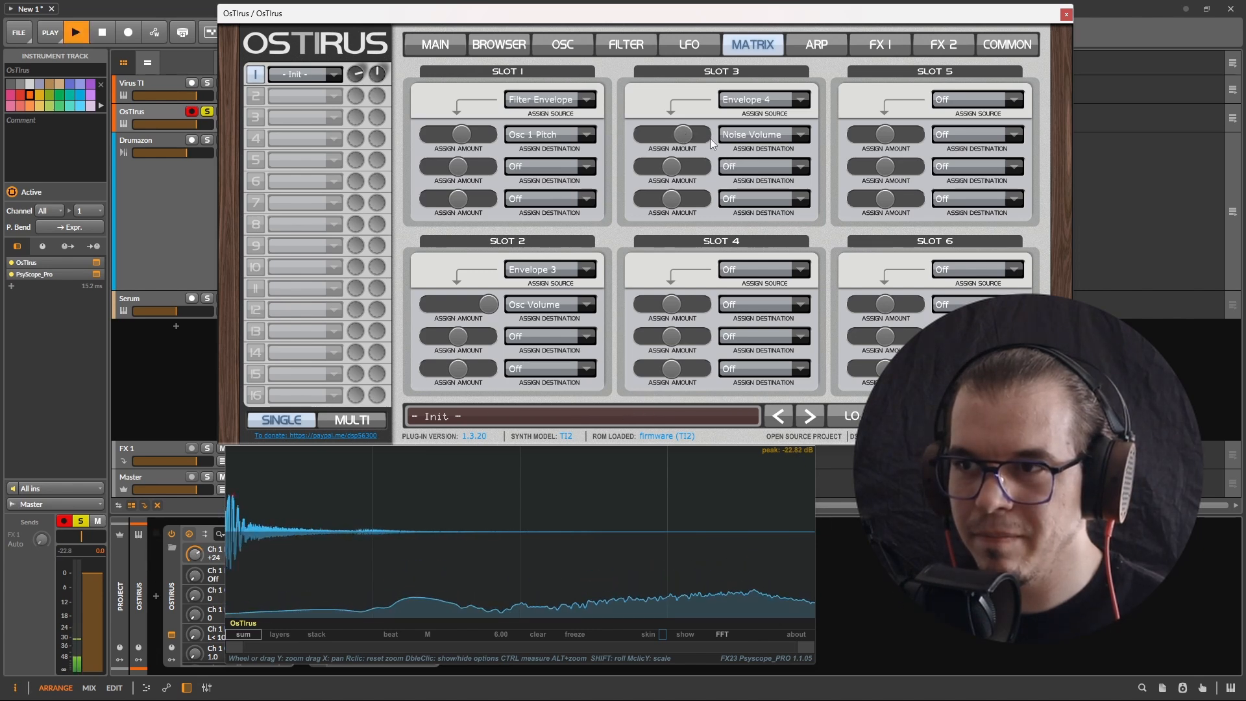
drag(686, 135, 688, 135)
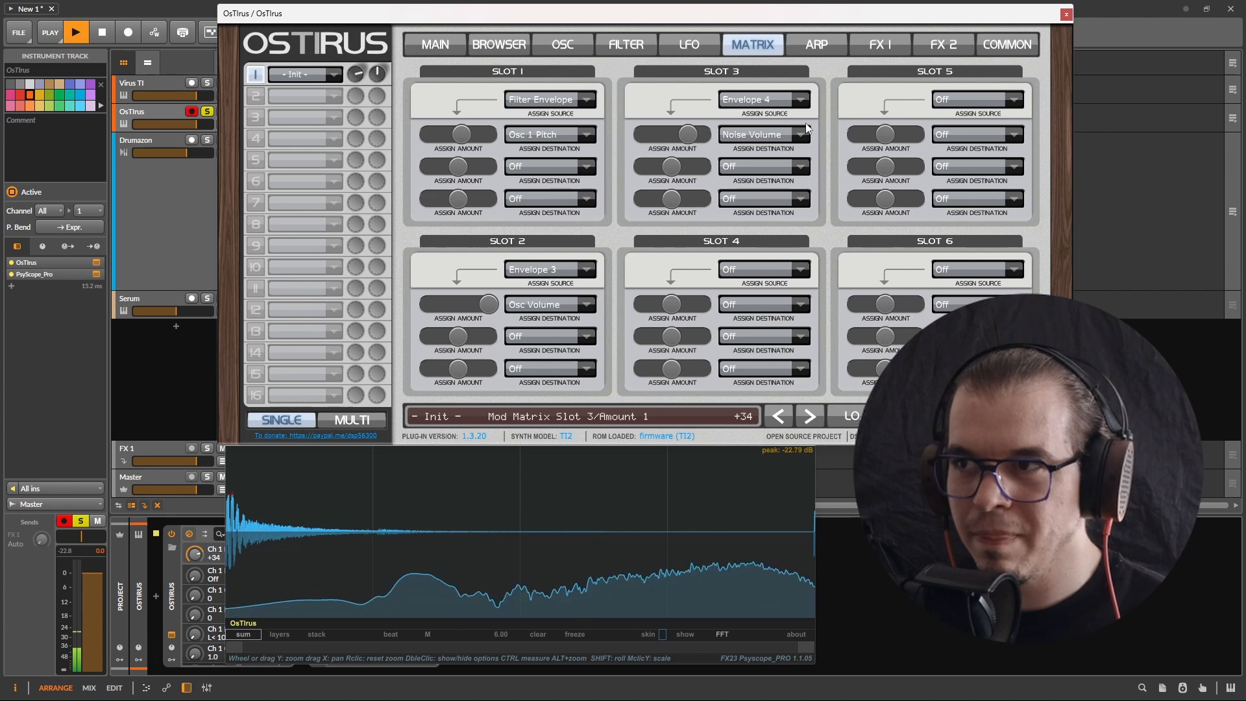
Set the character type back to Speaker Cabinet and audition the kick.
click(881, 44)
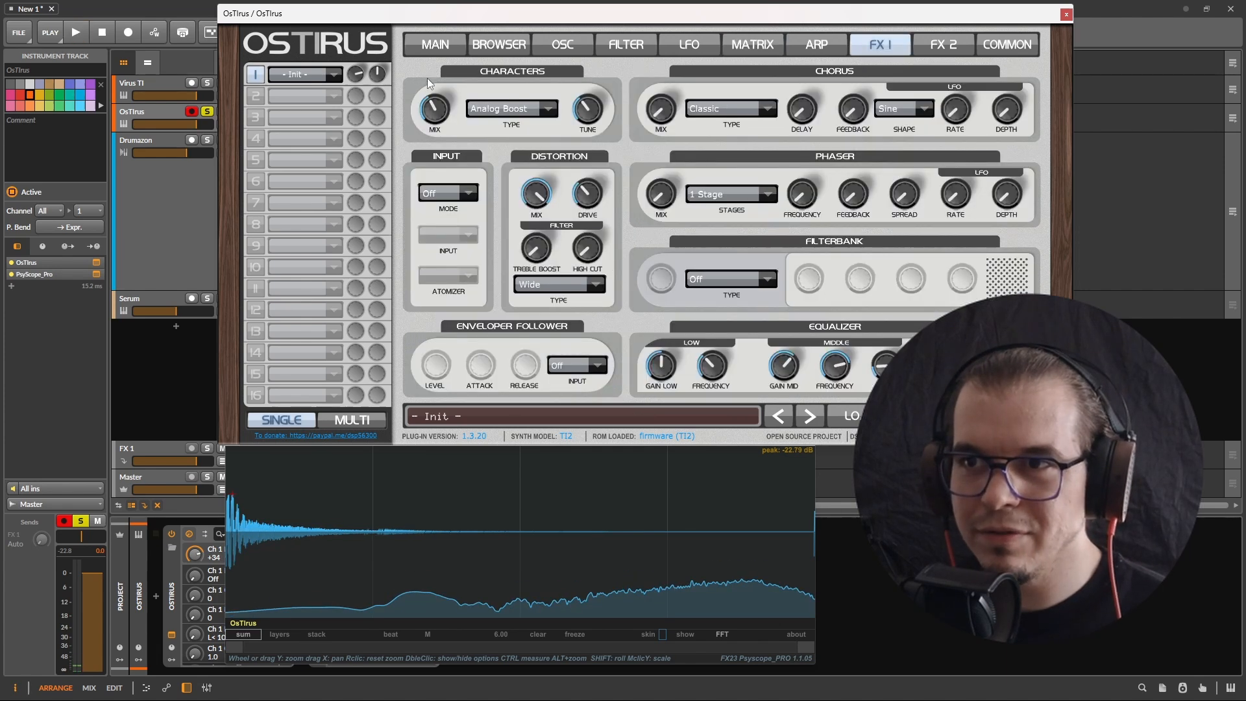
click(510, 109)
click(525, 238)
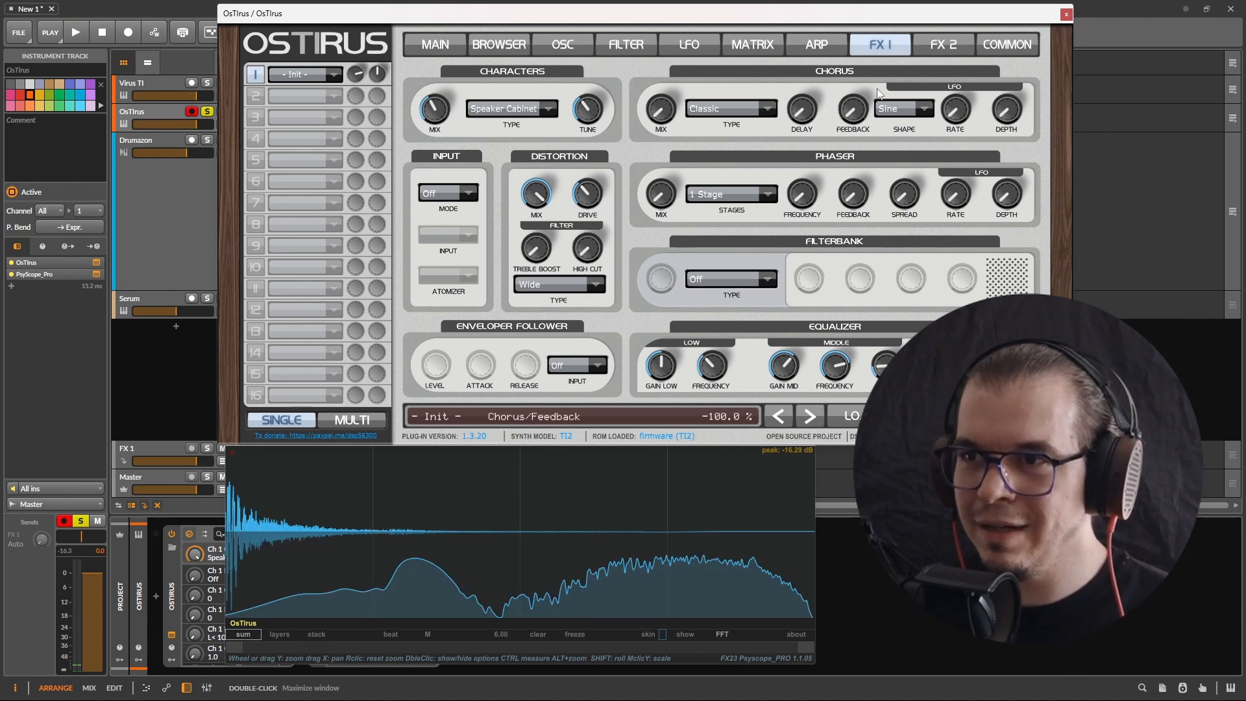
key(space)
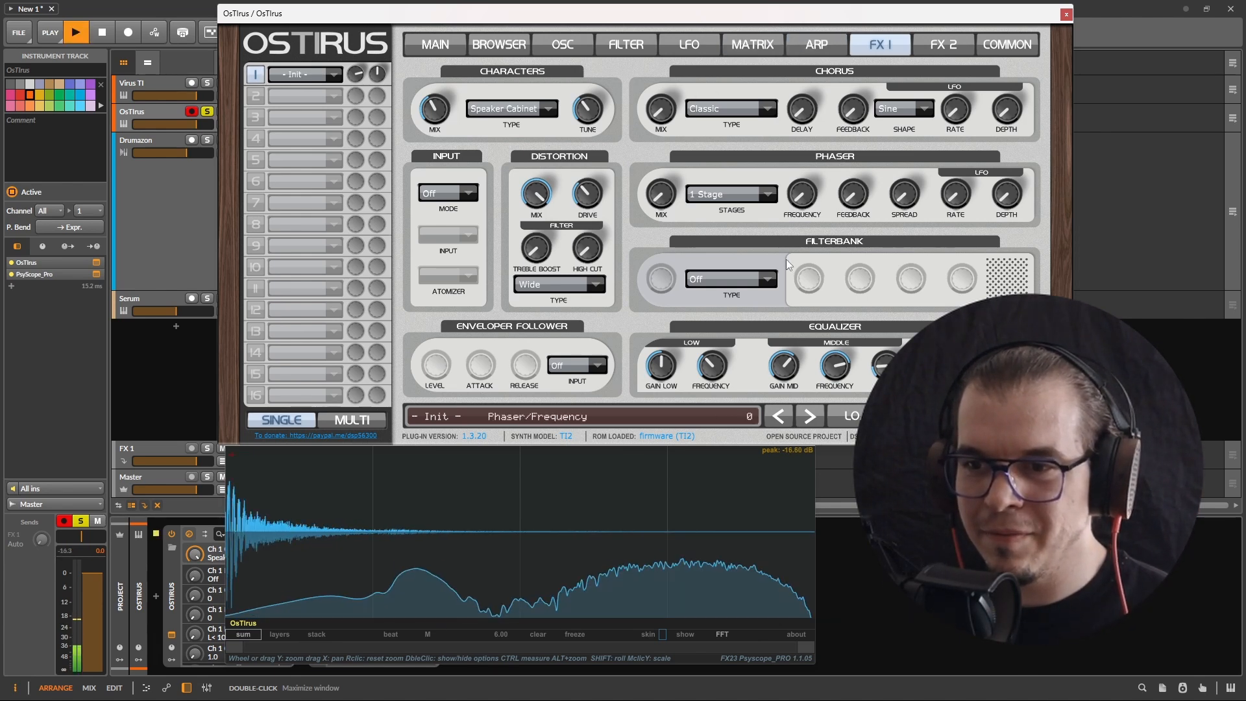
key(space)
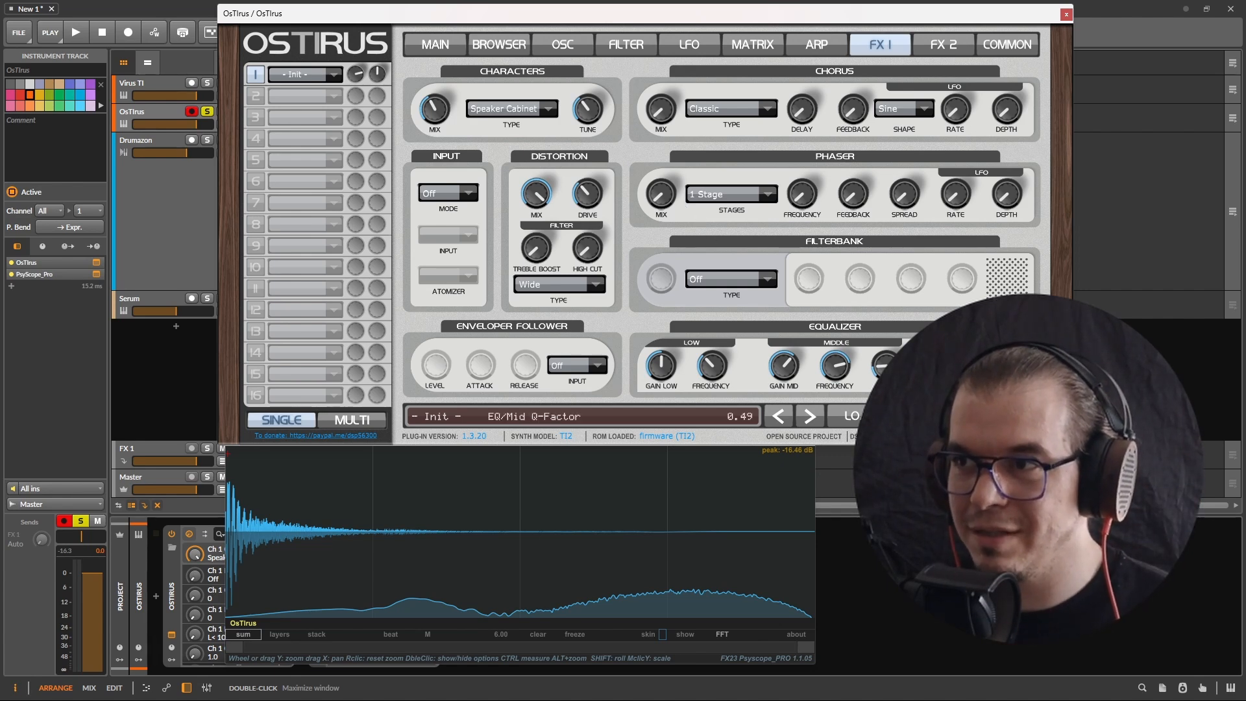
Try a Large Room reverb with a send of about -18.6 dB, minimum predelay time and a decay of 30, and turn the send back off.
click(942, 44)
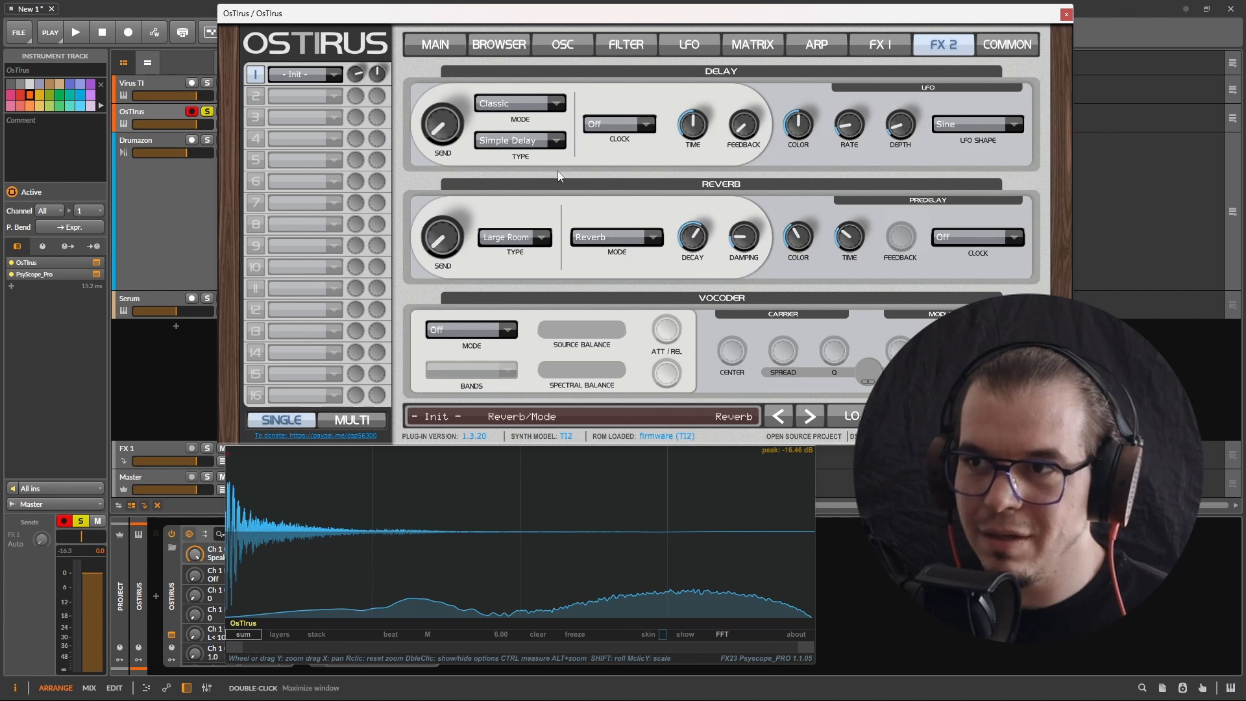
mouse_move(440, 253)
mouse_down()
mouse_move(453, 243)
mouse_move(438, 236)
mouse_up()
key(space)
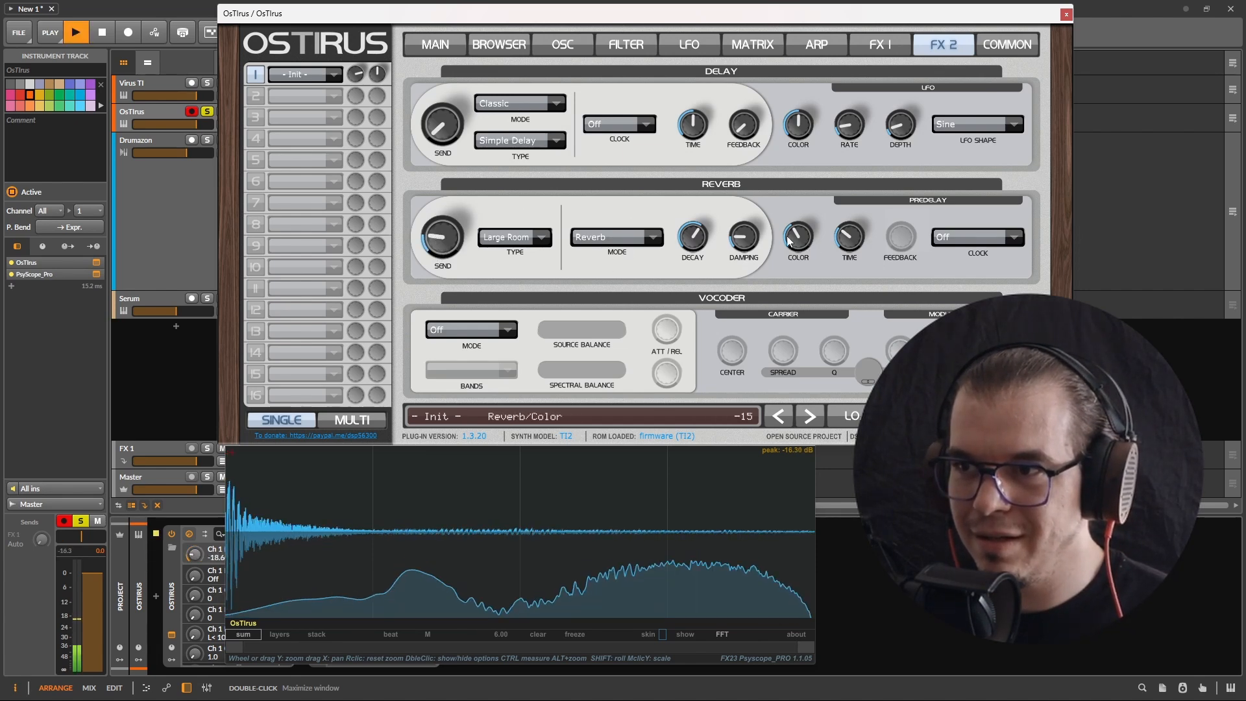
drag(788, 241, 791, 300)
drag(846, 240, 823, 299)
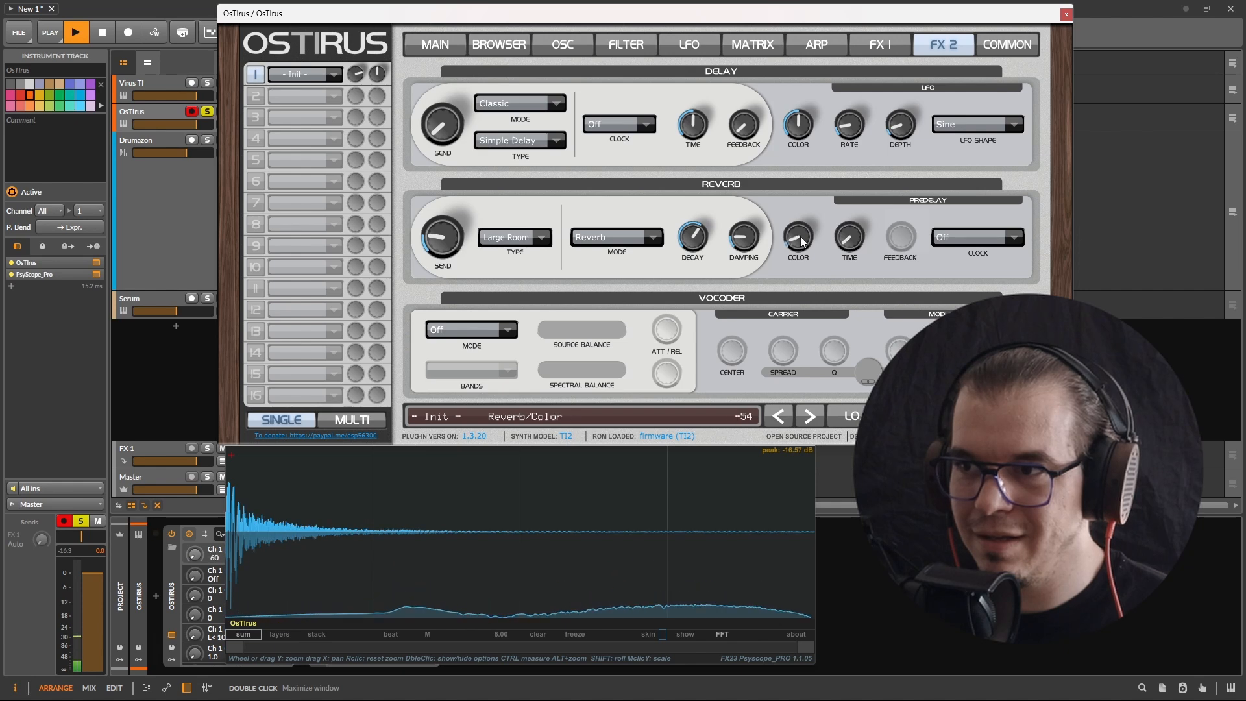
drag(801, 240, 681, 240)
key(space)
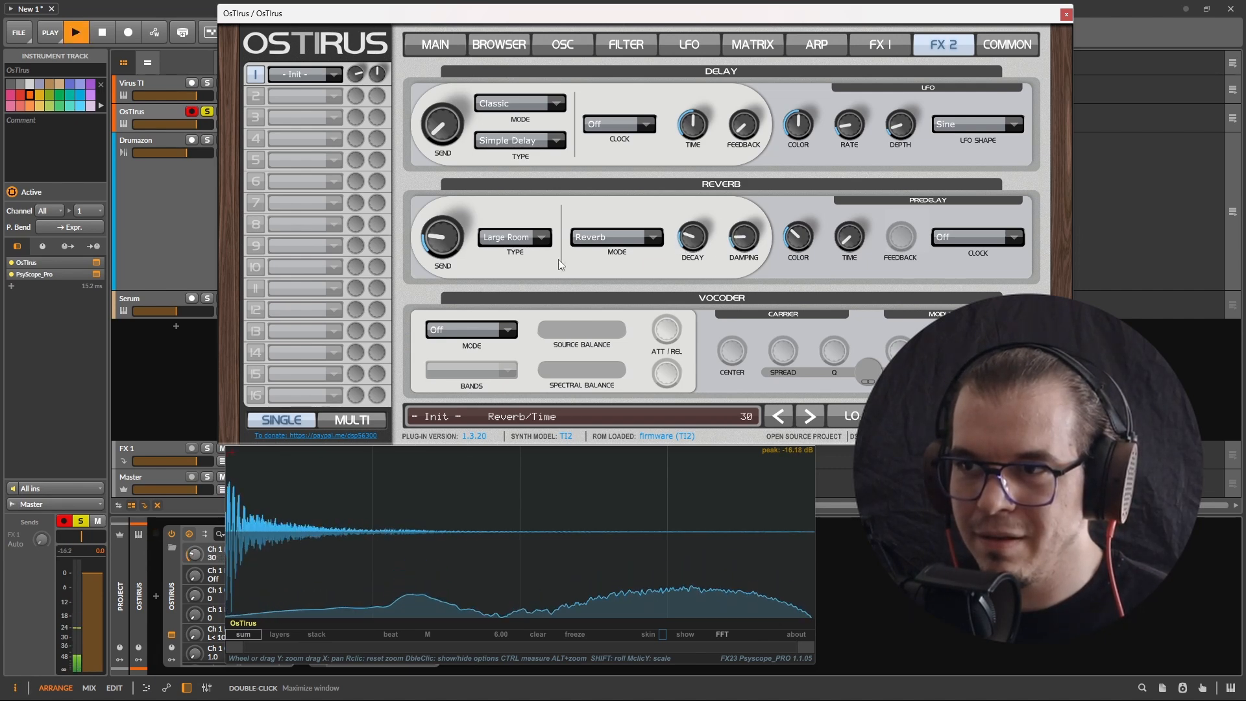
double_click(456, 242)
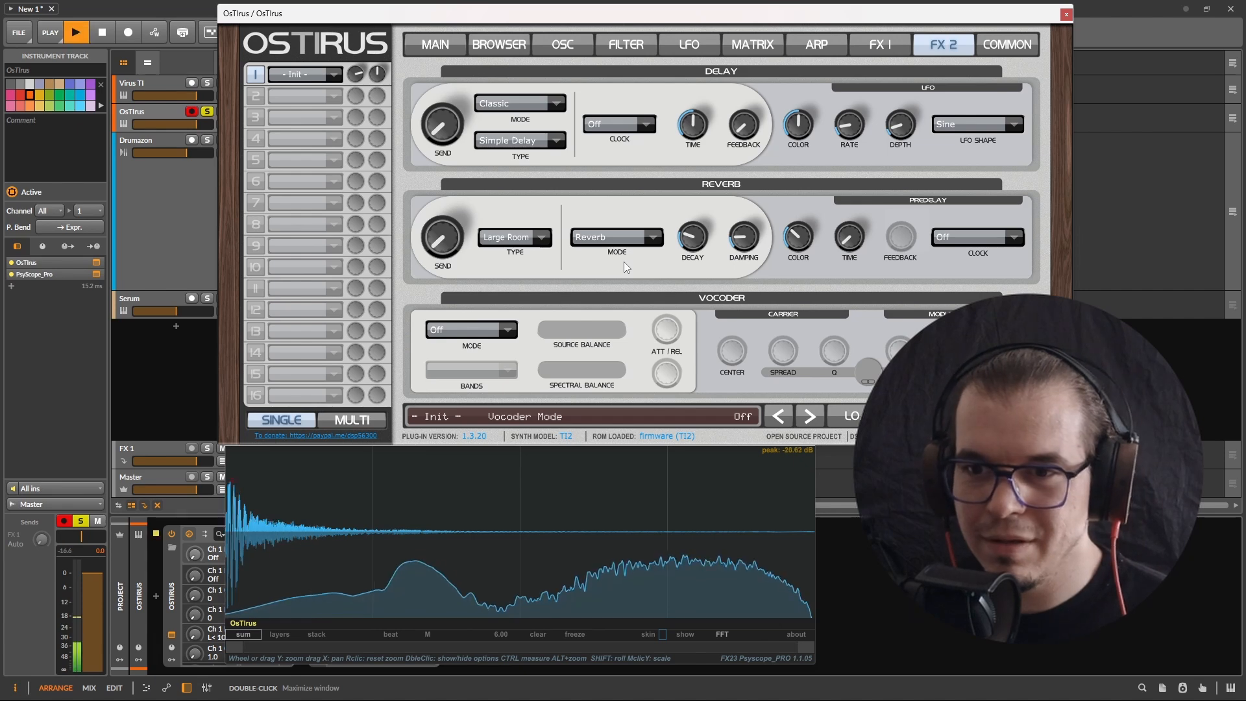
key(space)
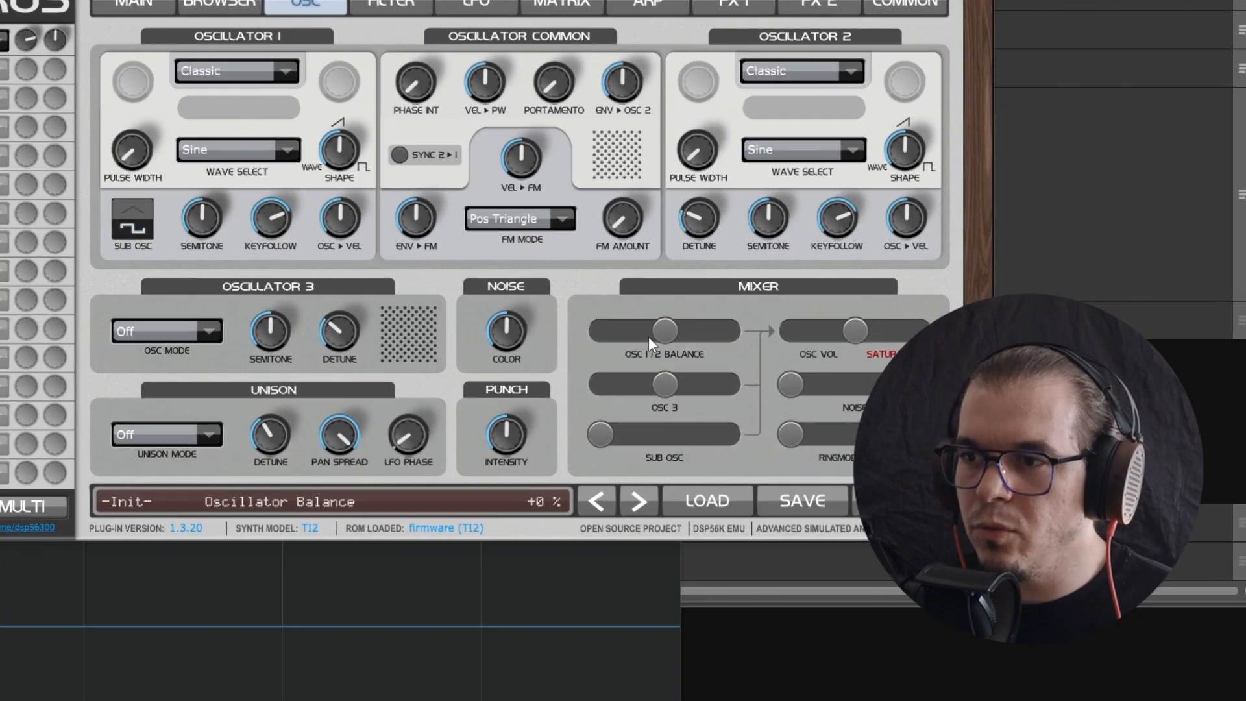
In the new Init patch, shift the oscillator balance fully to Oscillator 2 and turn the punch intensity down to its minimum.
drag(802, 313, 870, 330)
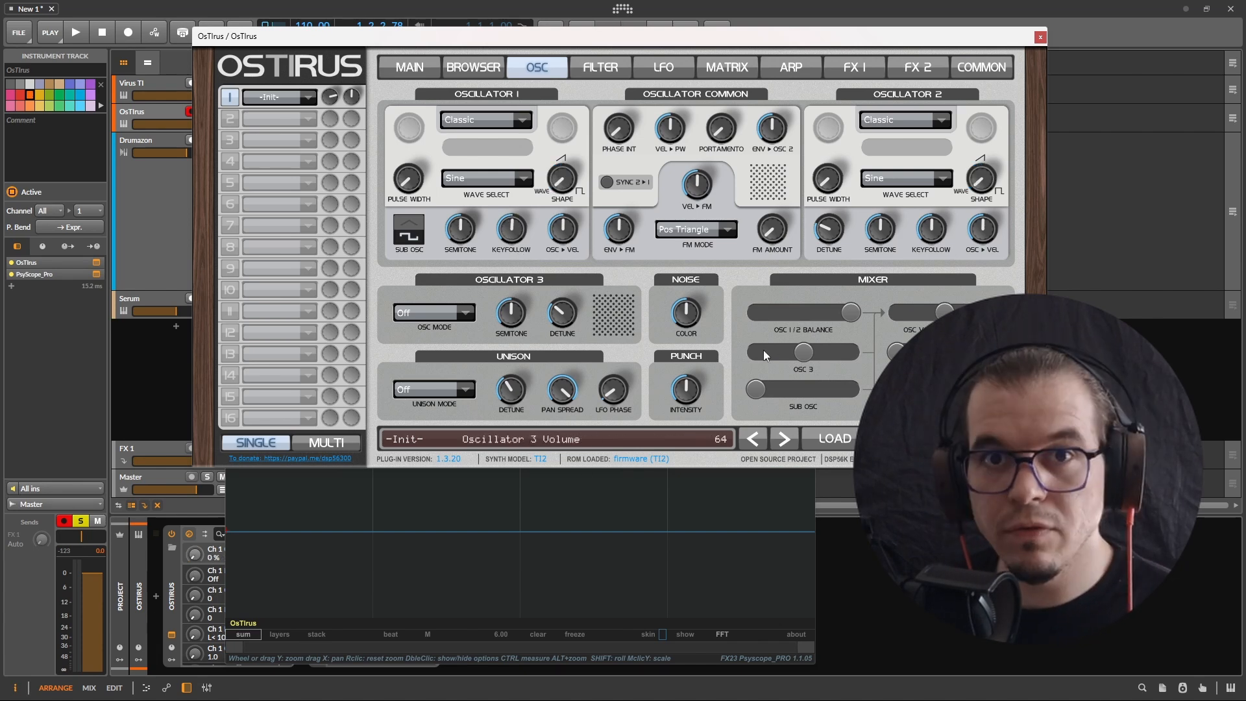
drag(668, 415, 684, 545)
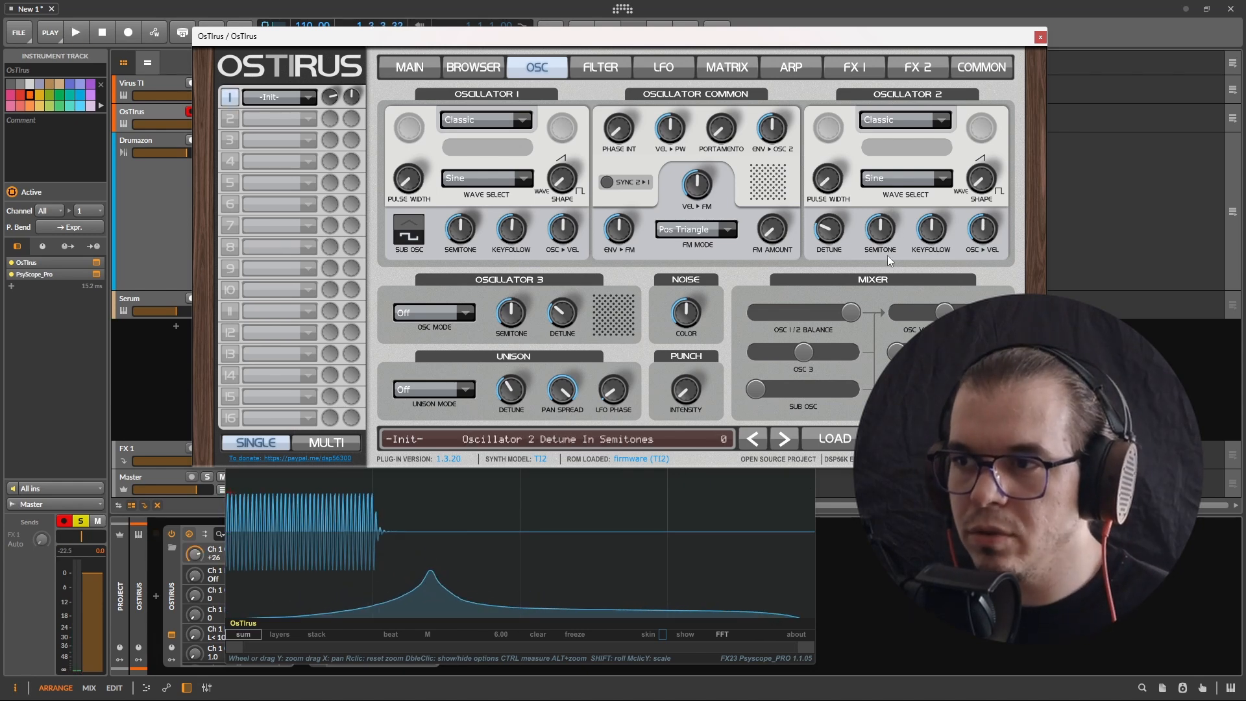
Lower the Oscillator 2 semitone tuning well below zero and audition the sound.
drag(881, 232, 876, 225)
key(space)
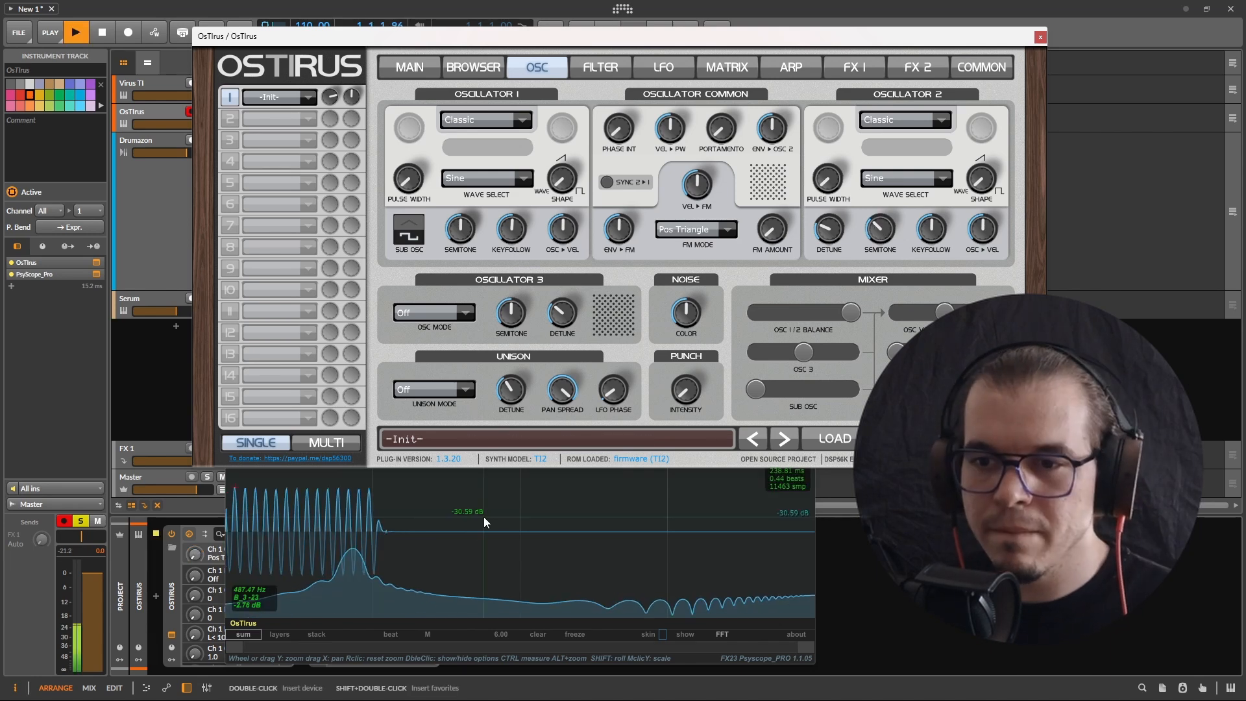
key(space)
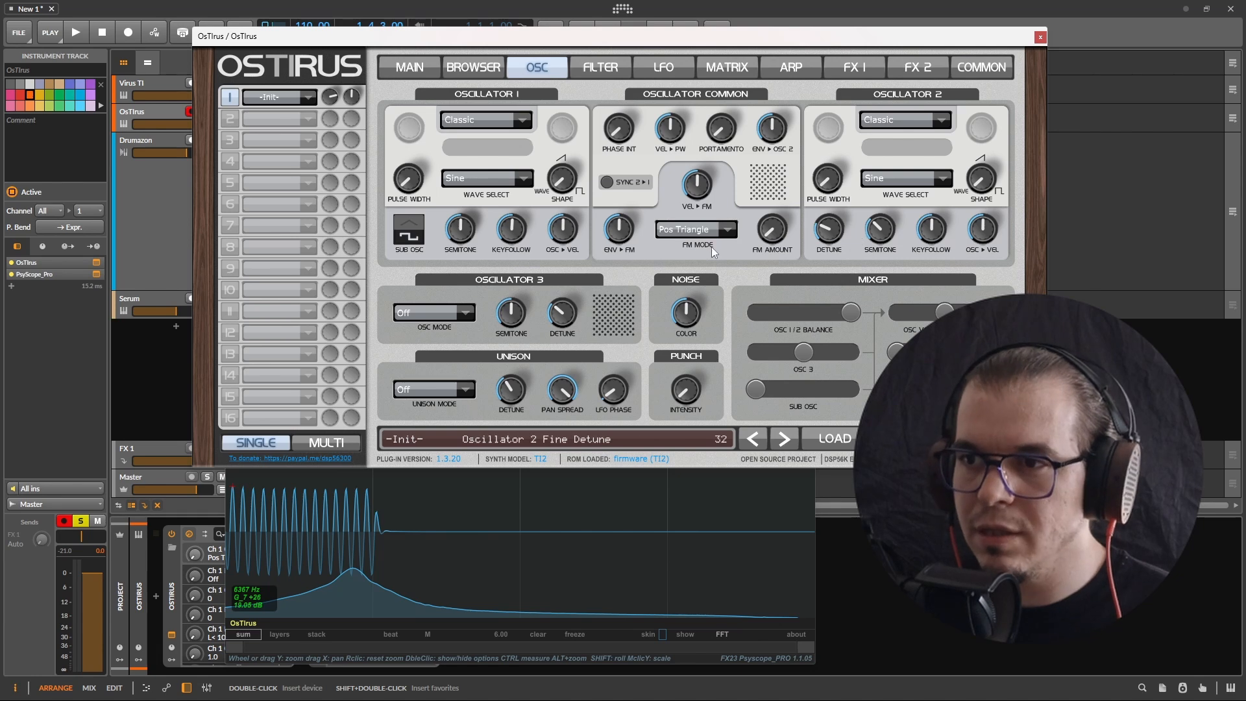
Set the oscillator FM mode to Triangle and raise the Oscillator 2 FM amount to 41.4 % while auditioning.
click(698, 229)
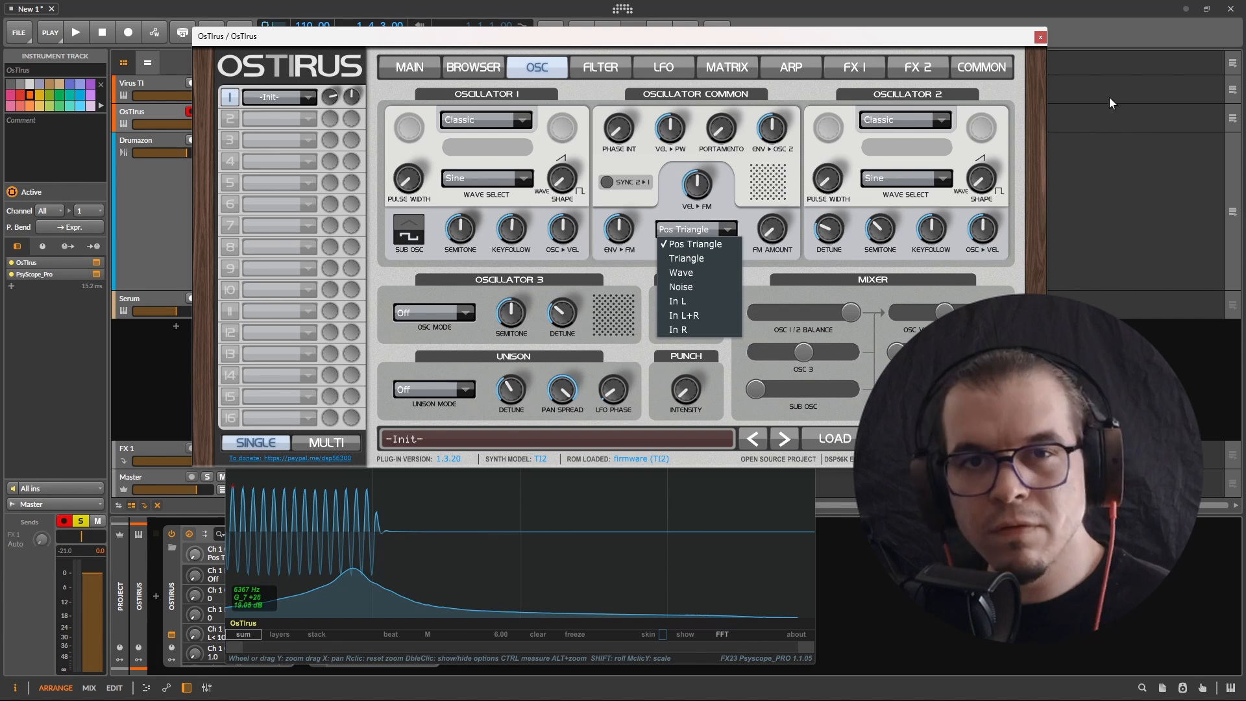
click(688, 258)
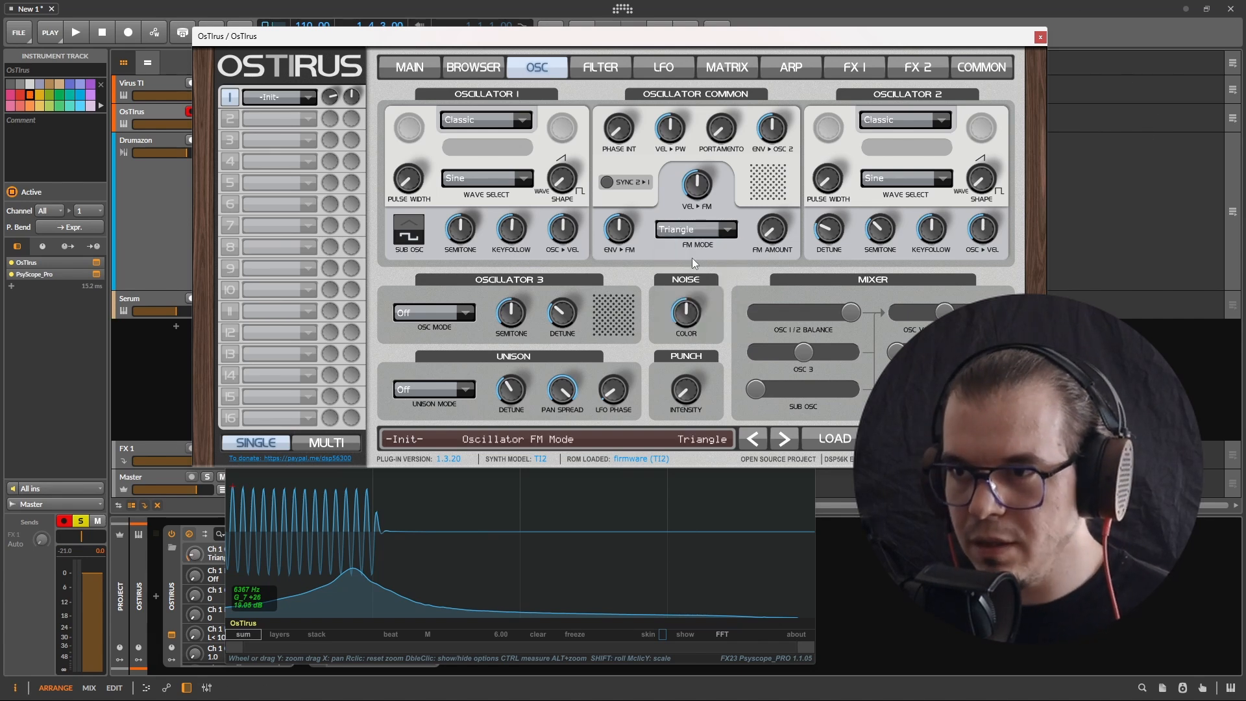
key(space)
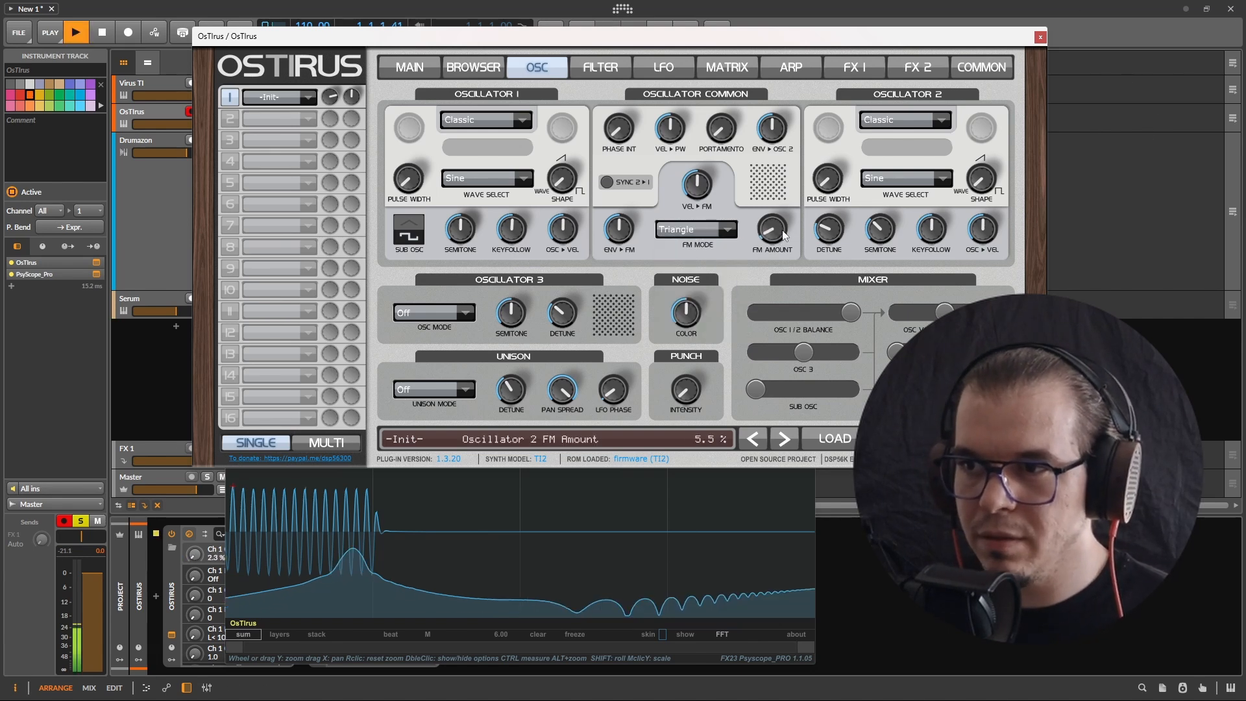
drag(778, 239, 803, 224)
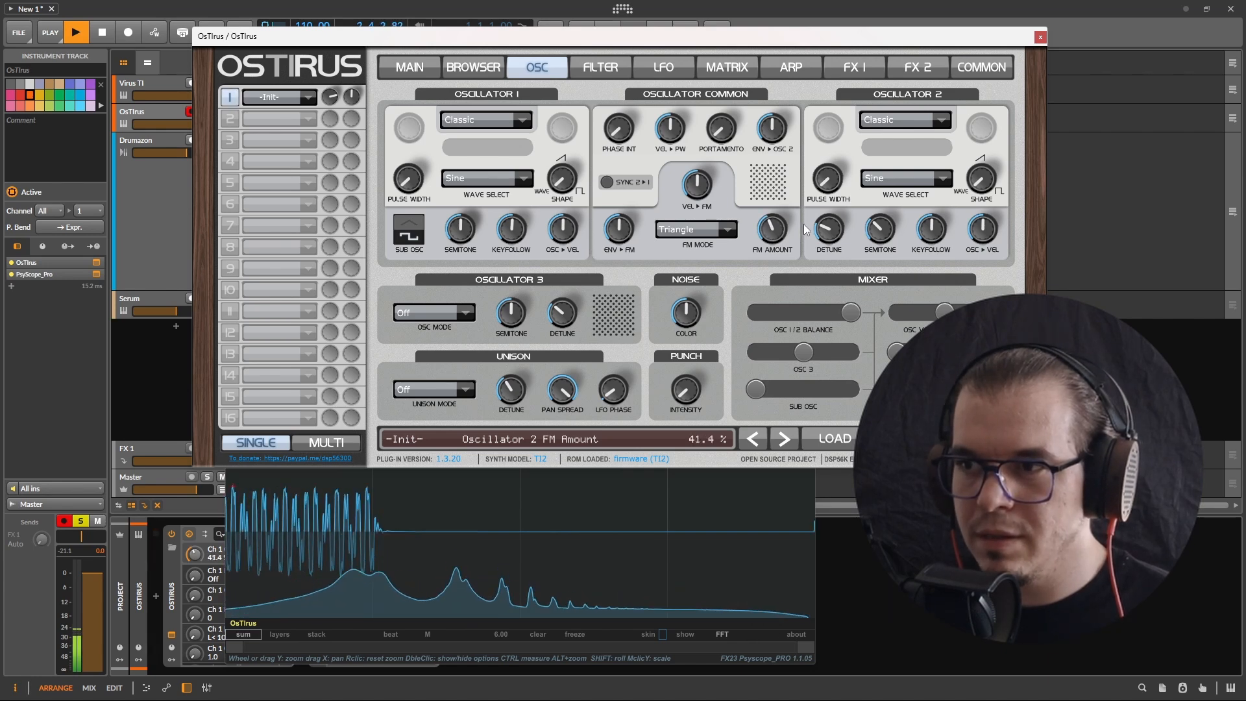
key(space)
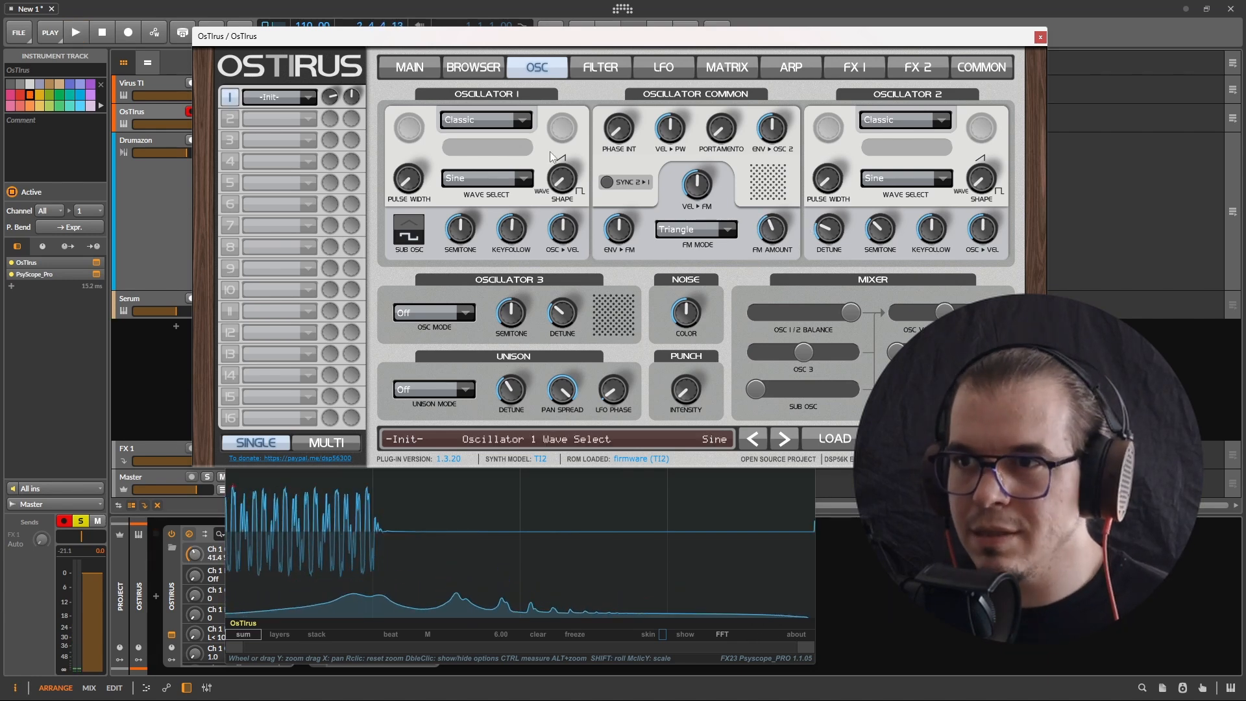
Raise the oscillators' phase init slightly above its minimum and audition the attack.
drag(617, 131, 619, 129)
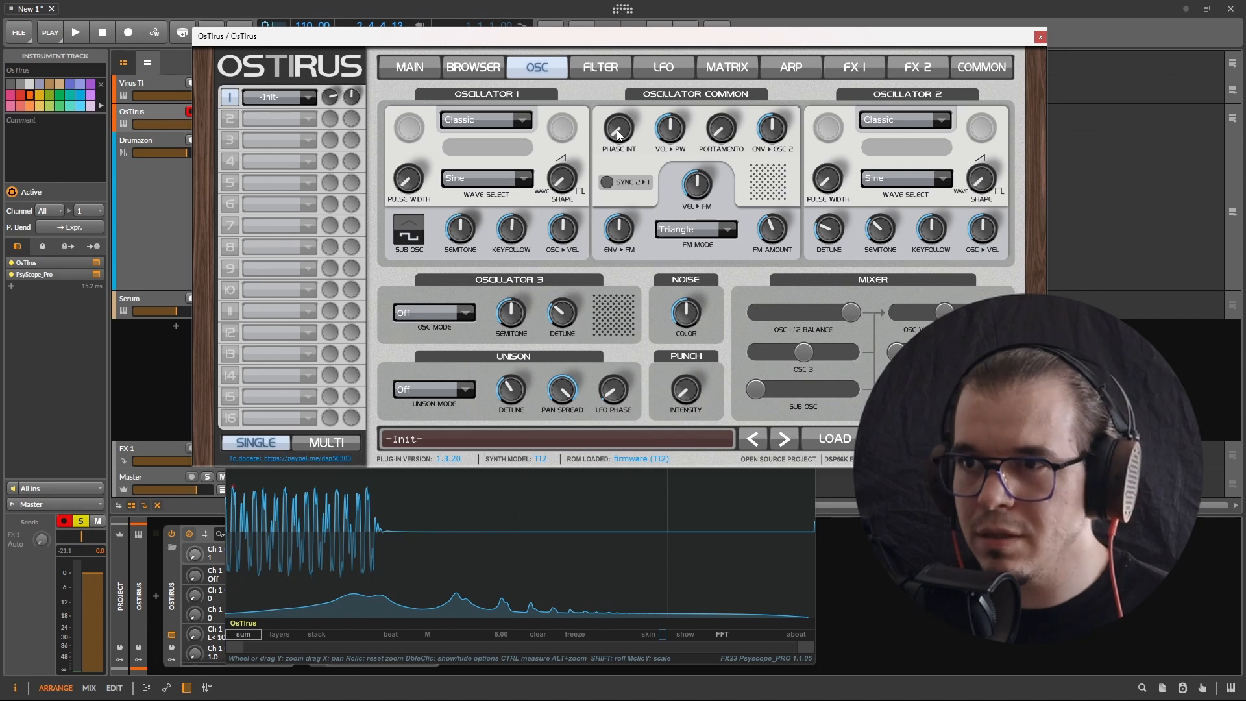
key(space)
key(space)
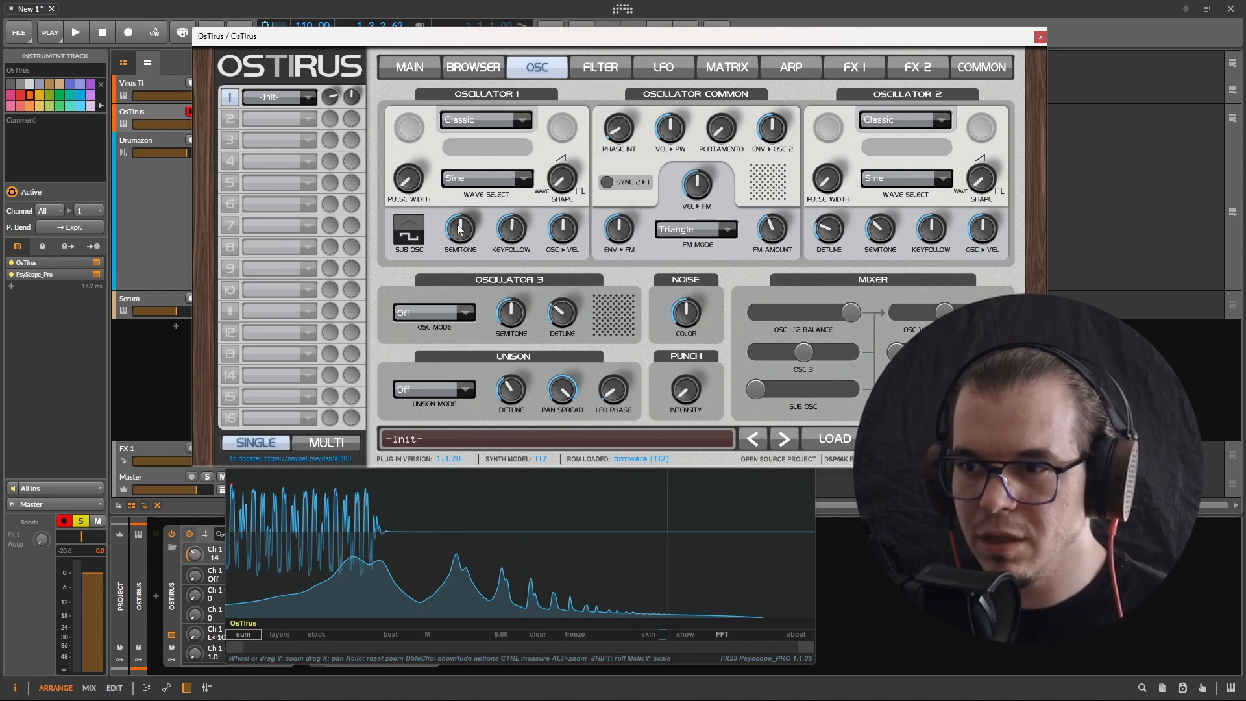
Detune Oscillator 1 to -14 semitones while auditioning the sound.
key(space)
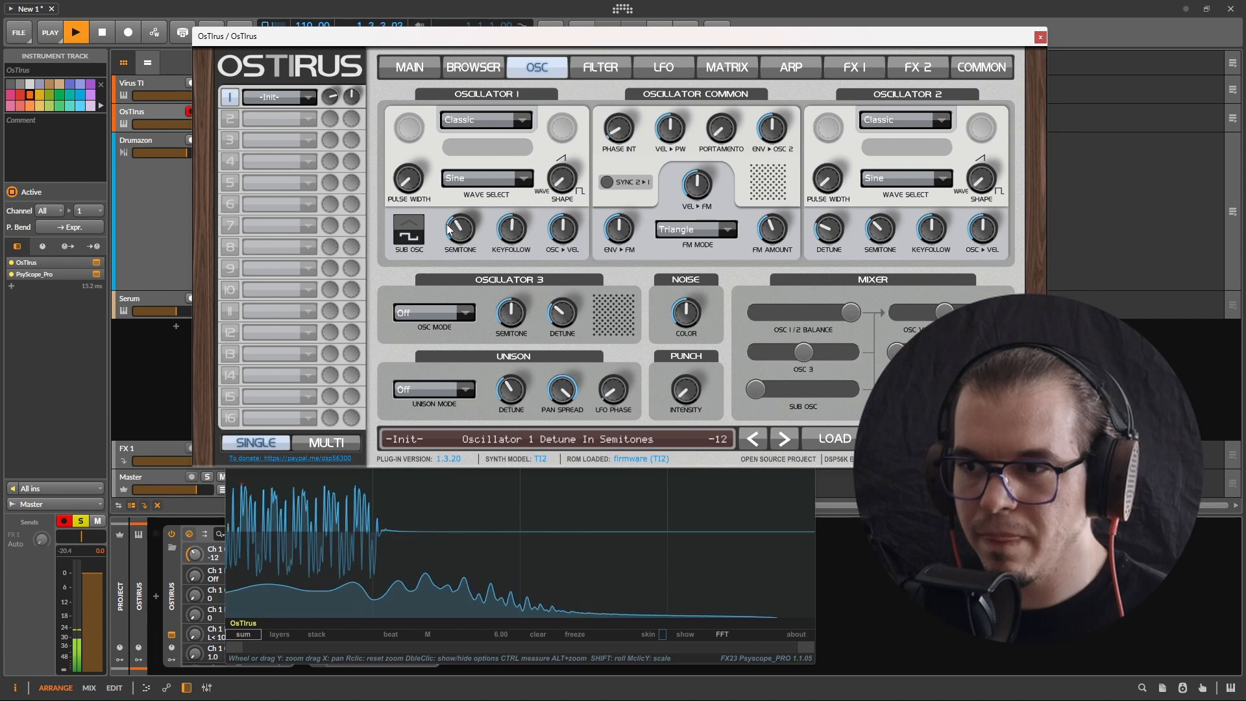
scroll(447, 229, down, 1)
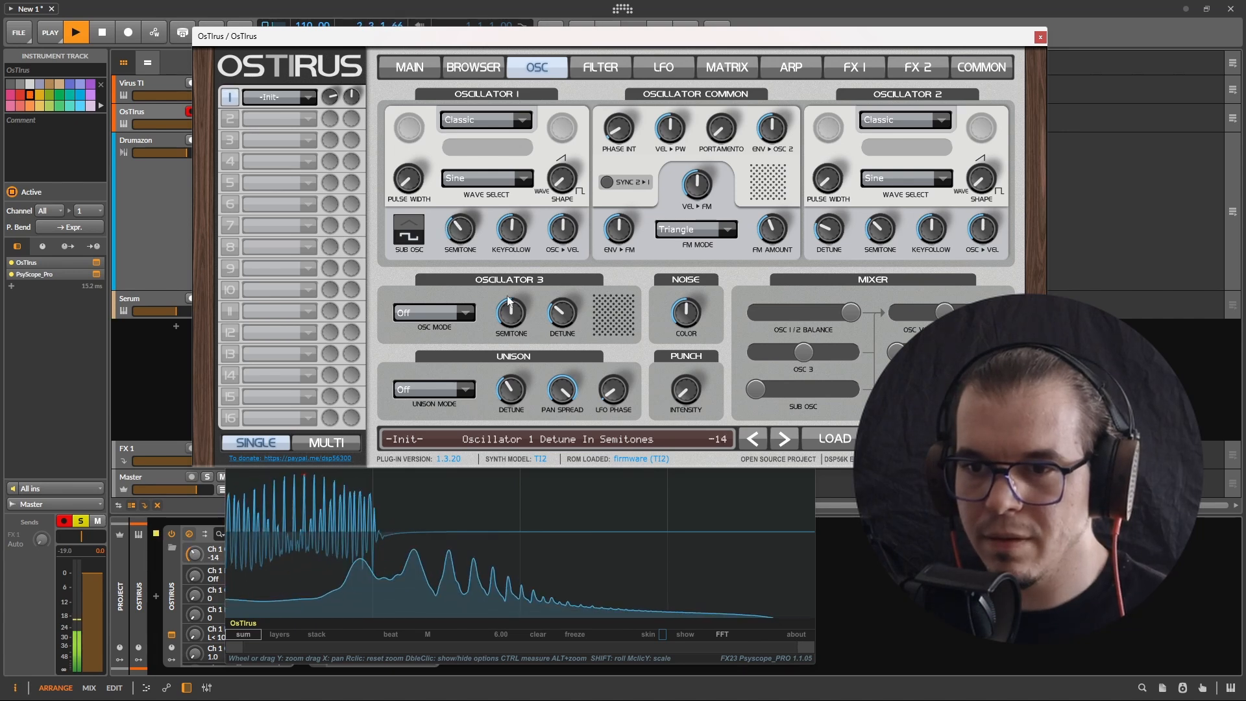
key(space)
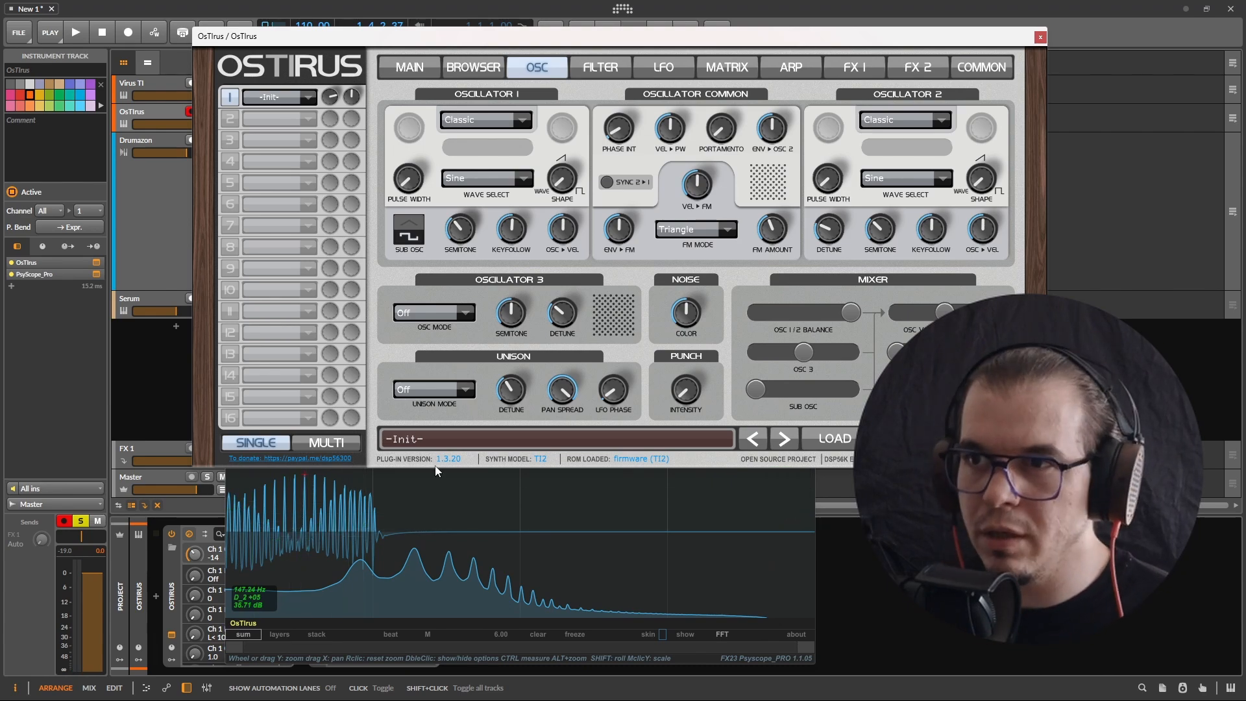
Set the filter envelope's decay to 22 and route Filter Envelope to Osc Volume in matrix slot 1 with an amount of +63.
click(599, 68)
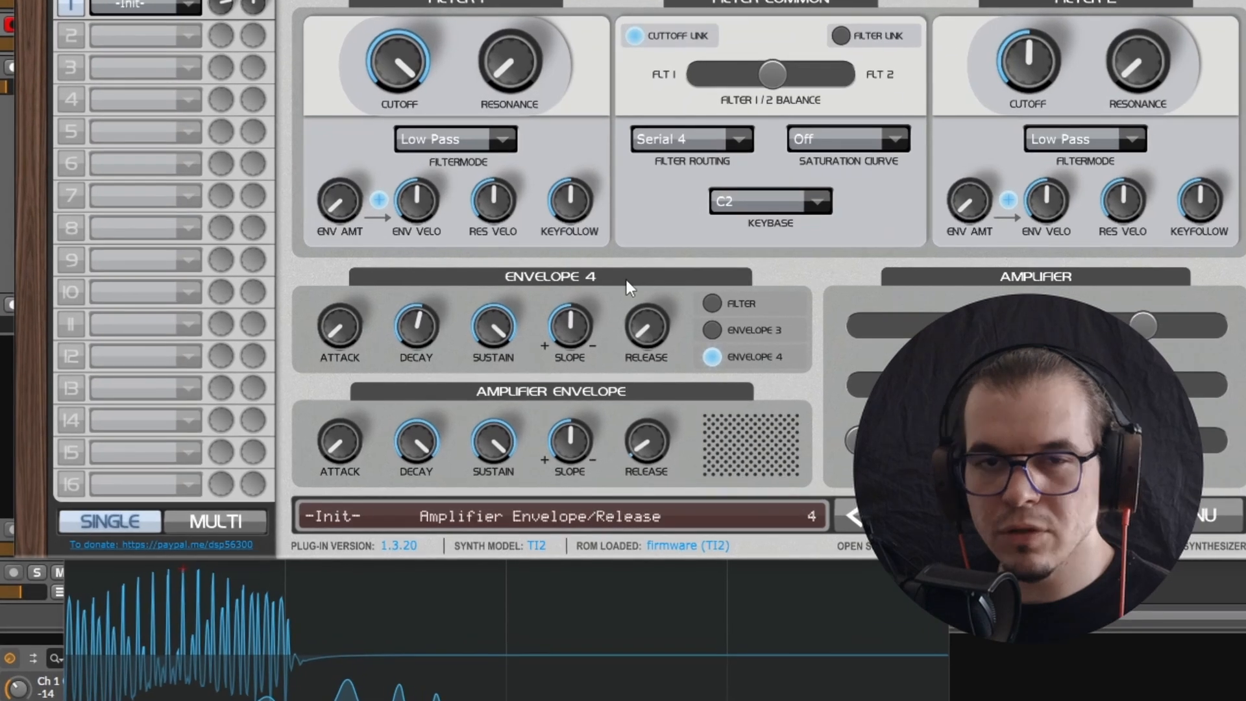
click(730, 309)
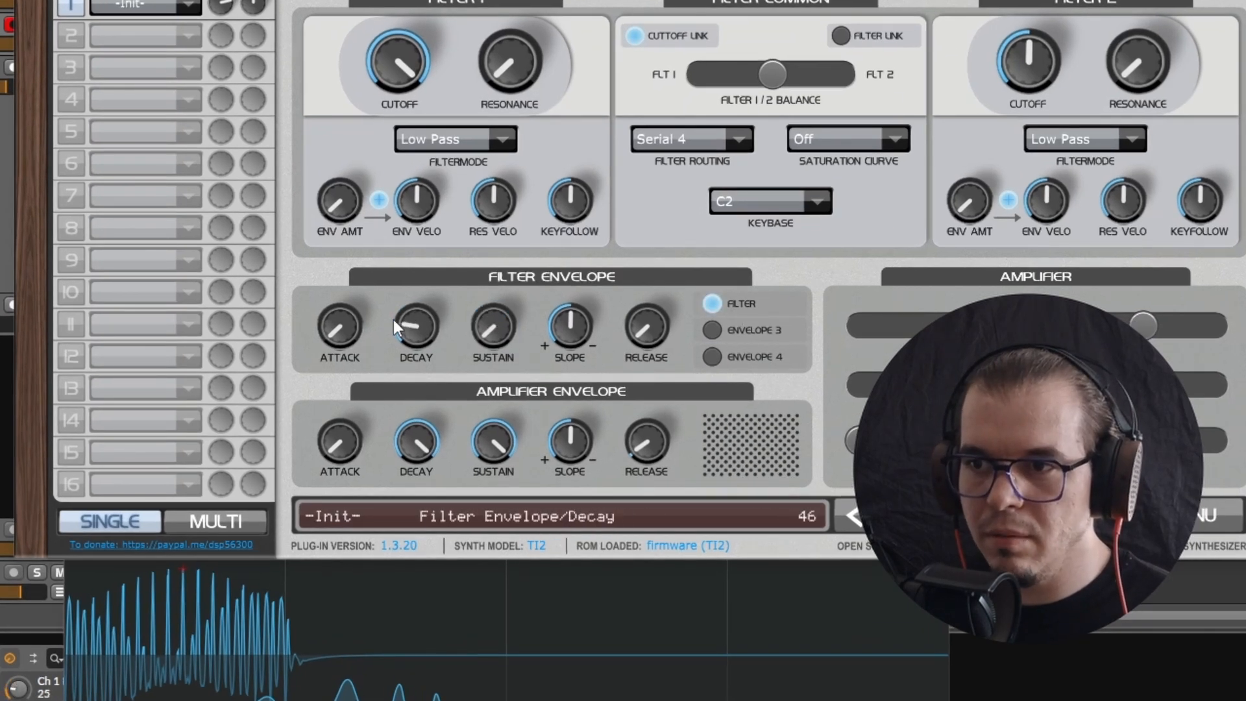
click(873, 1)
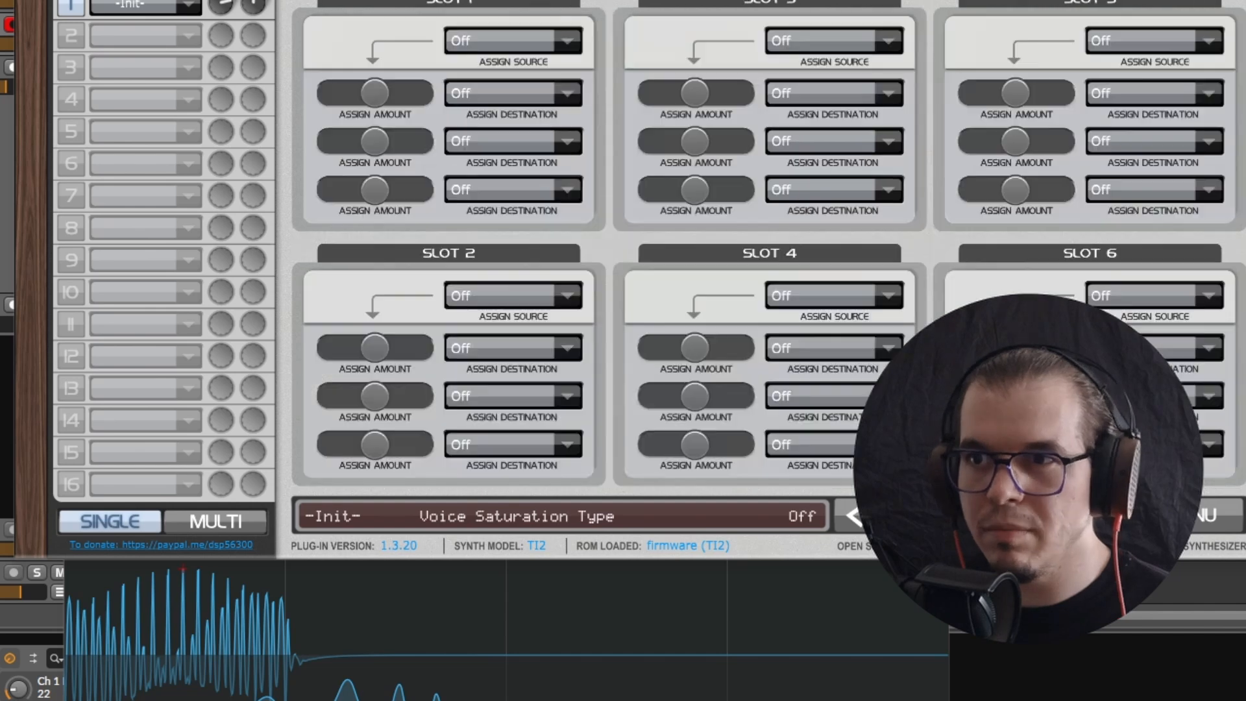
click(489, 41)
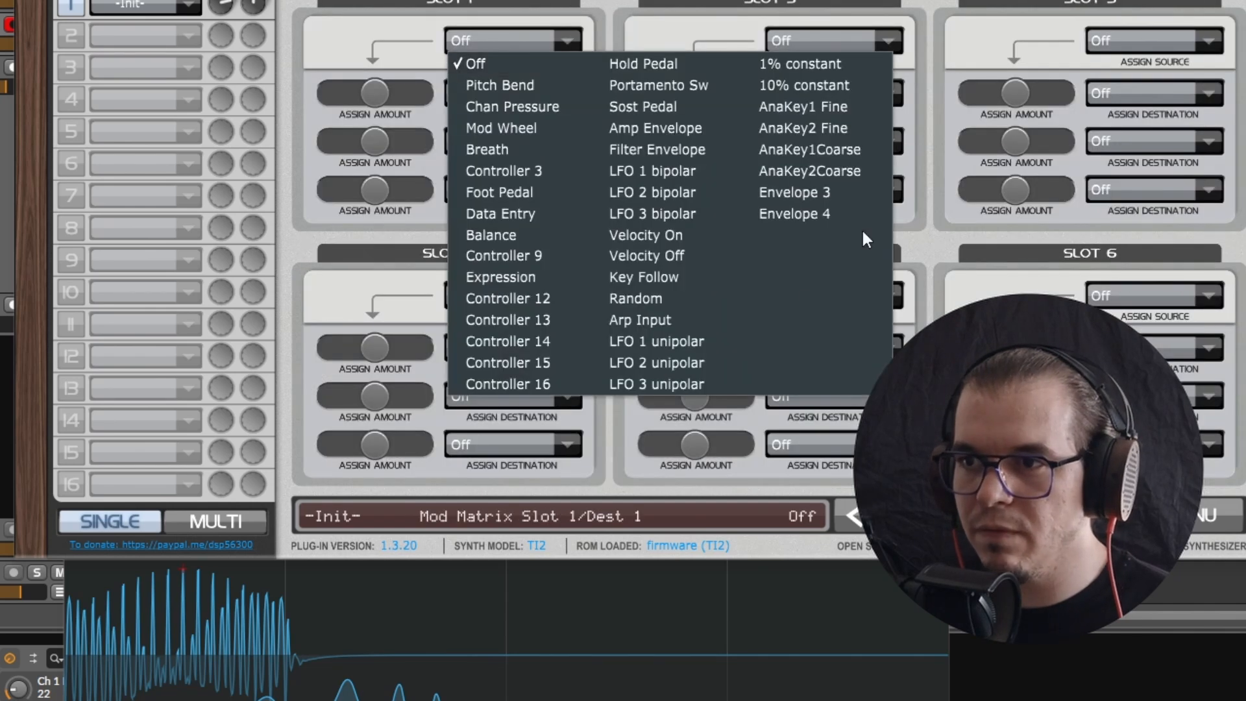
click(697, 146)
click(516, 93)
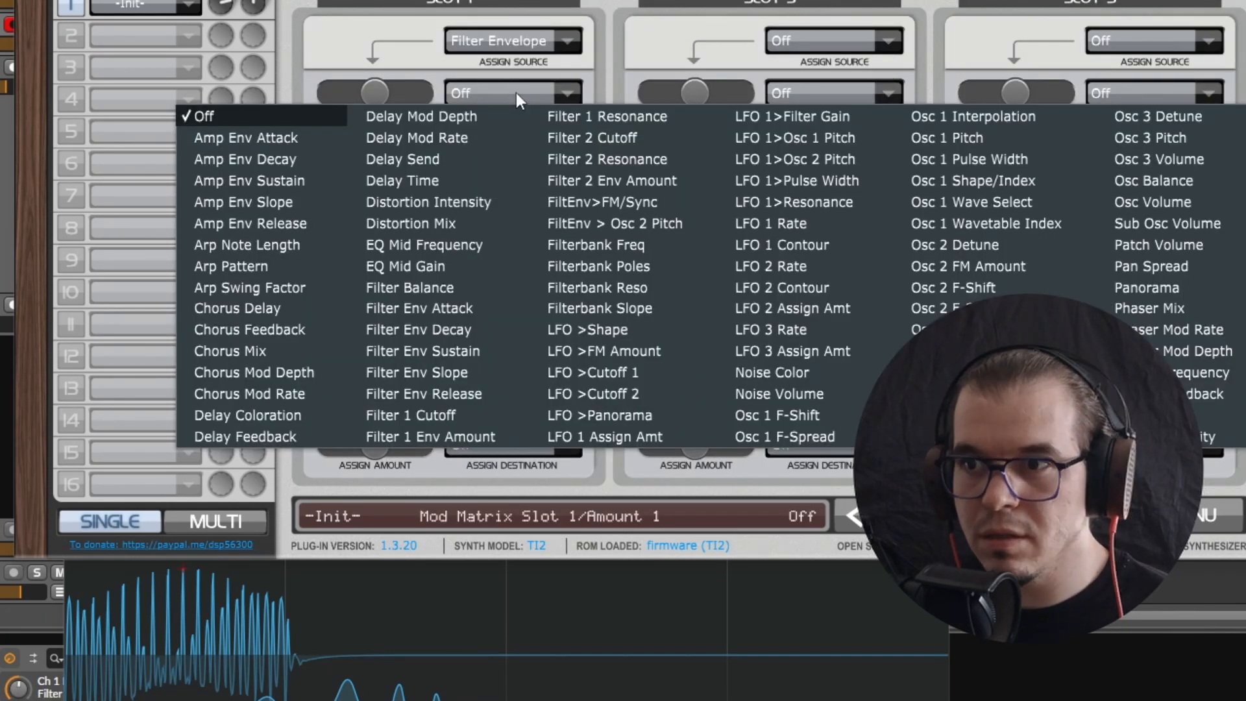
click(1149, 202)
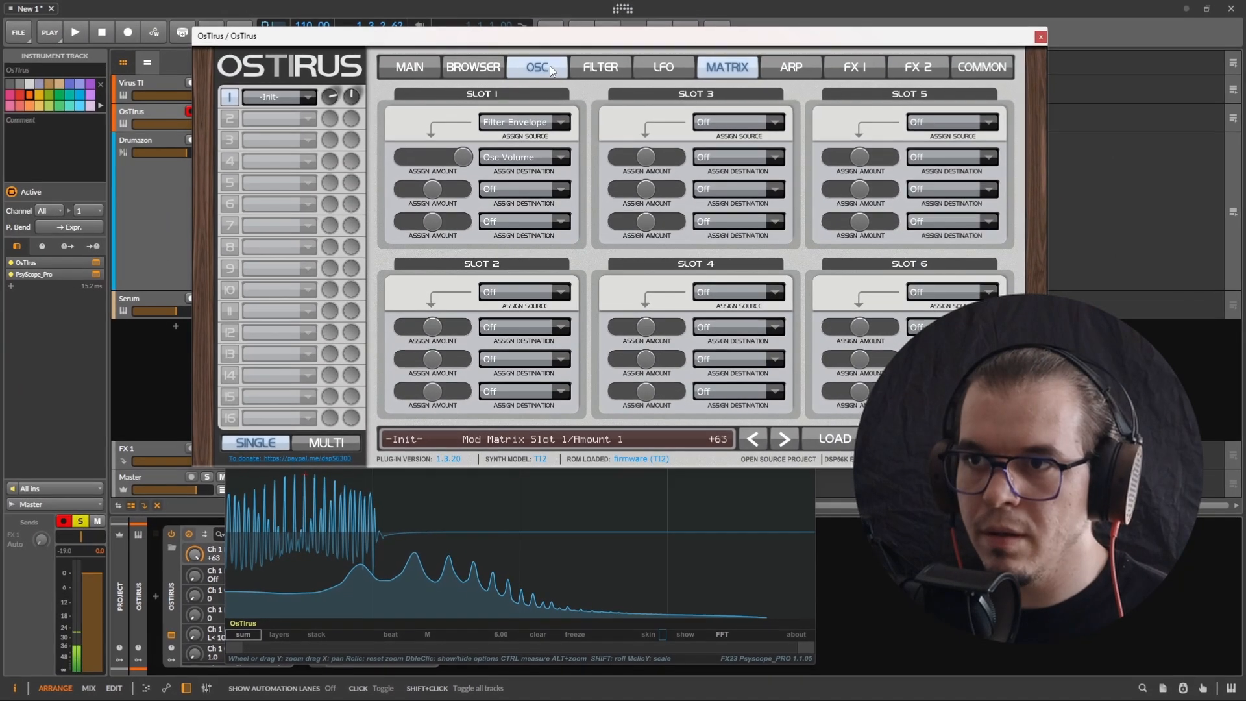
Turn the oscillator section volume down to -64 and audition the envelope-shaped sound.
click(550, 2)
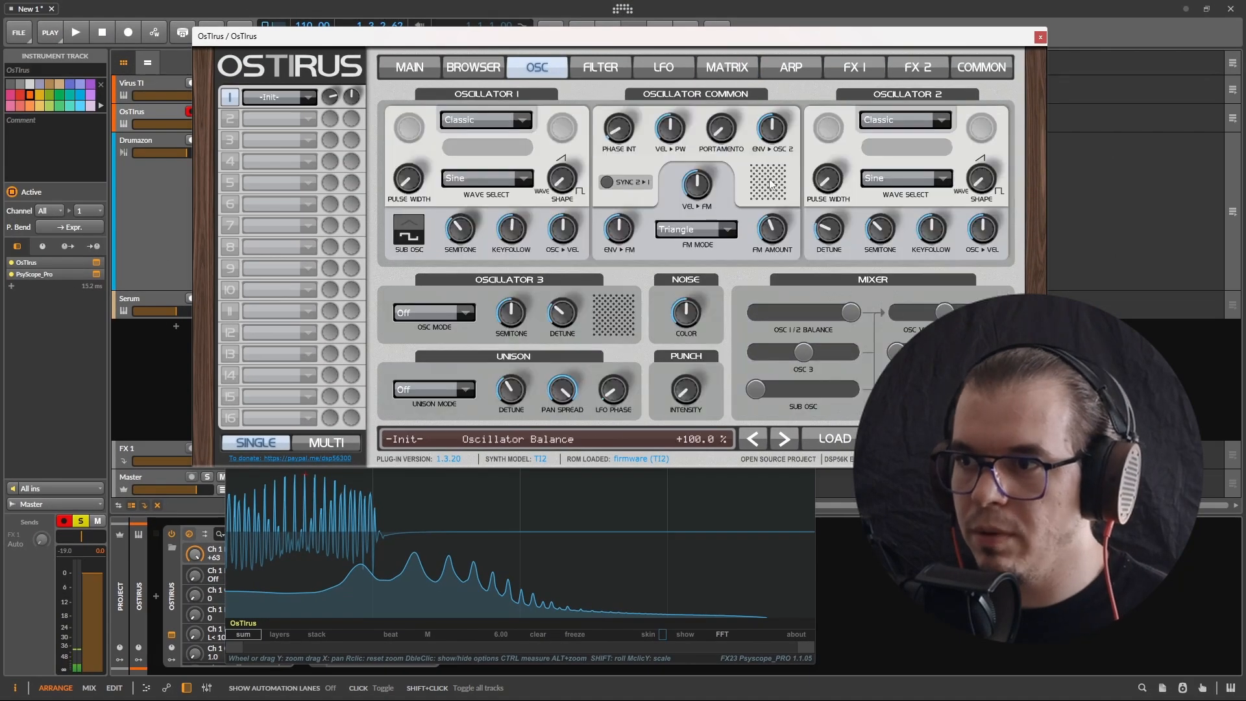
drag(944, 312, 902, 299)
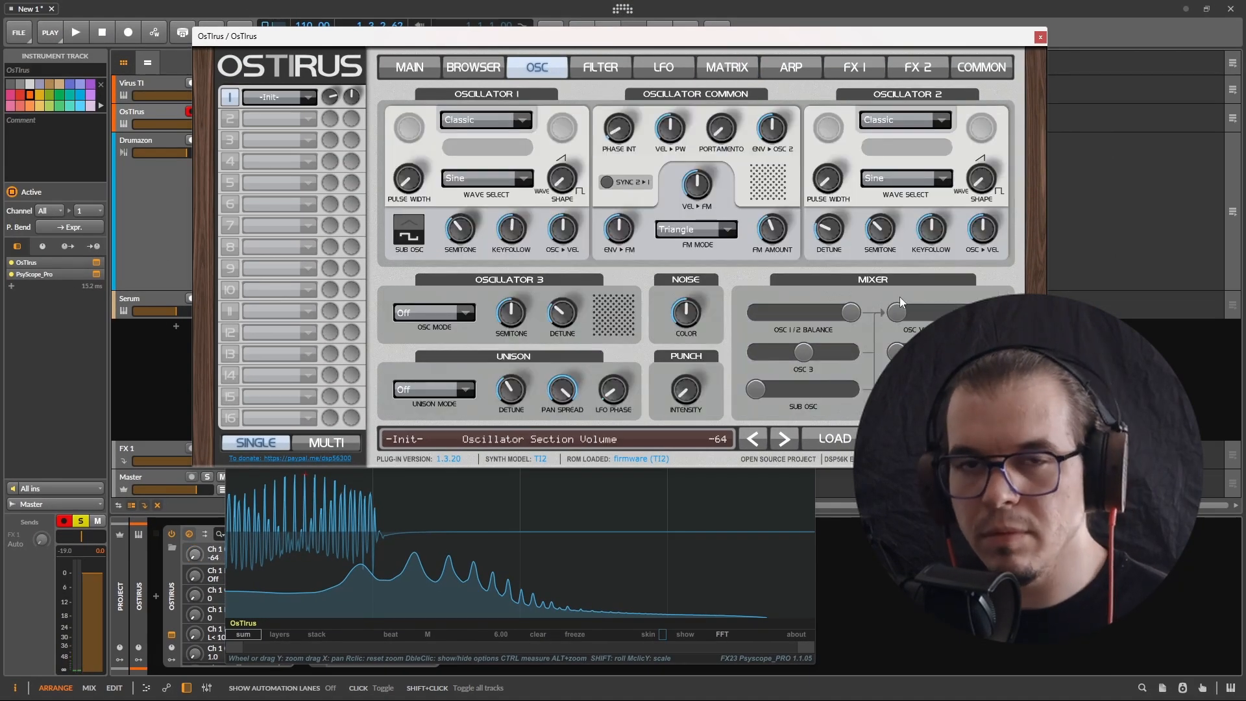
key(space)
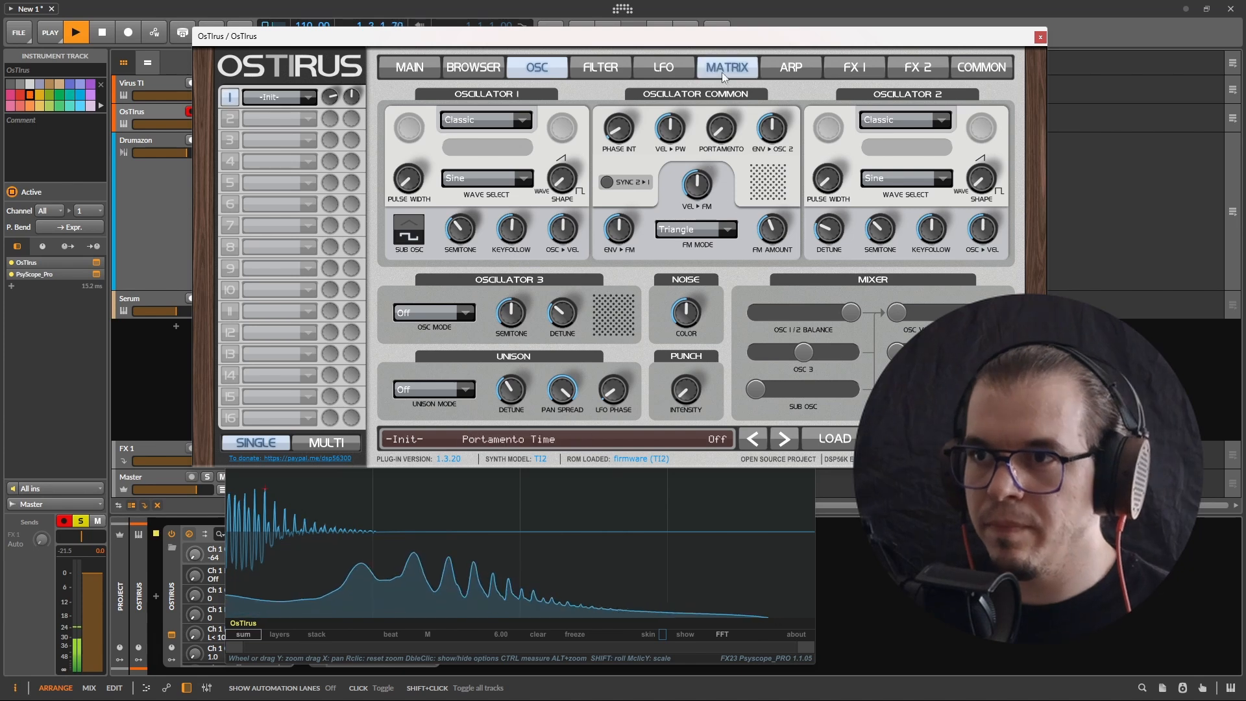
key(space)
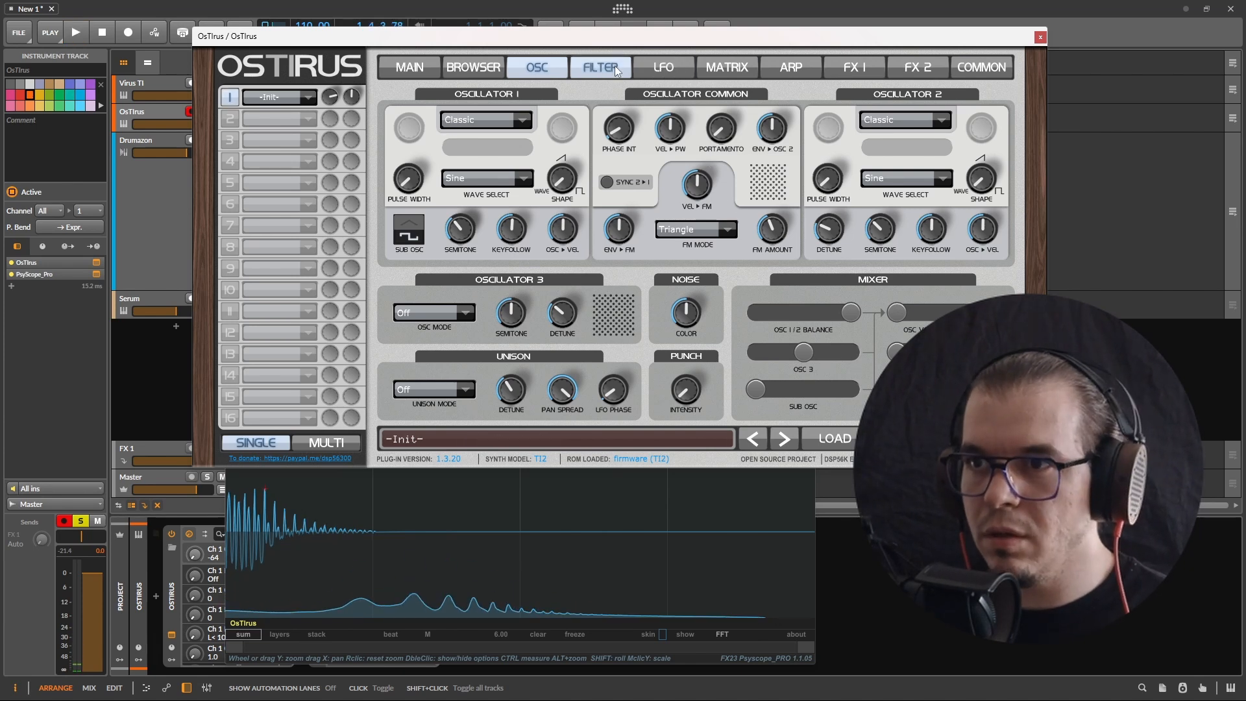
click(614, 64)
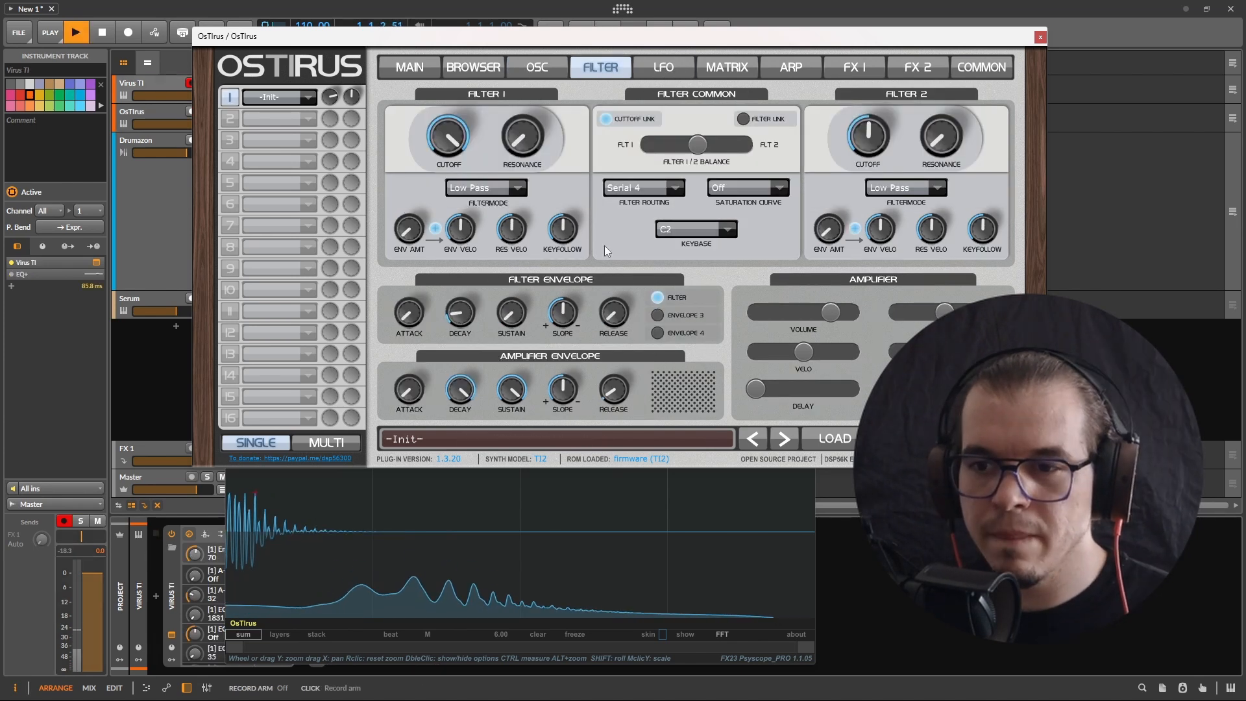
key(space)
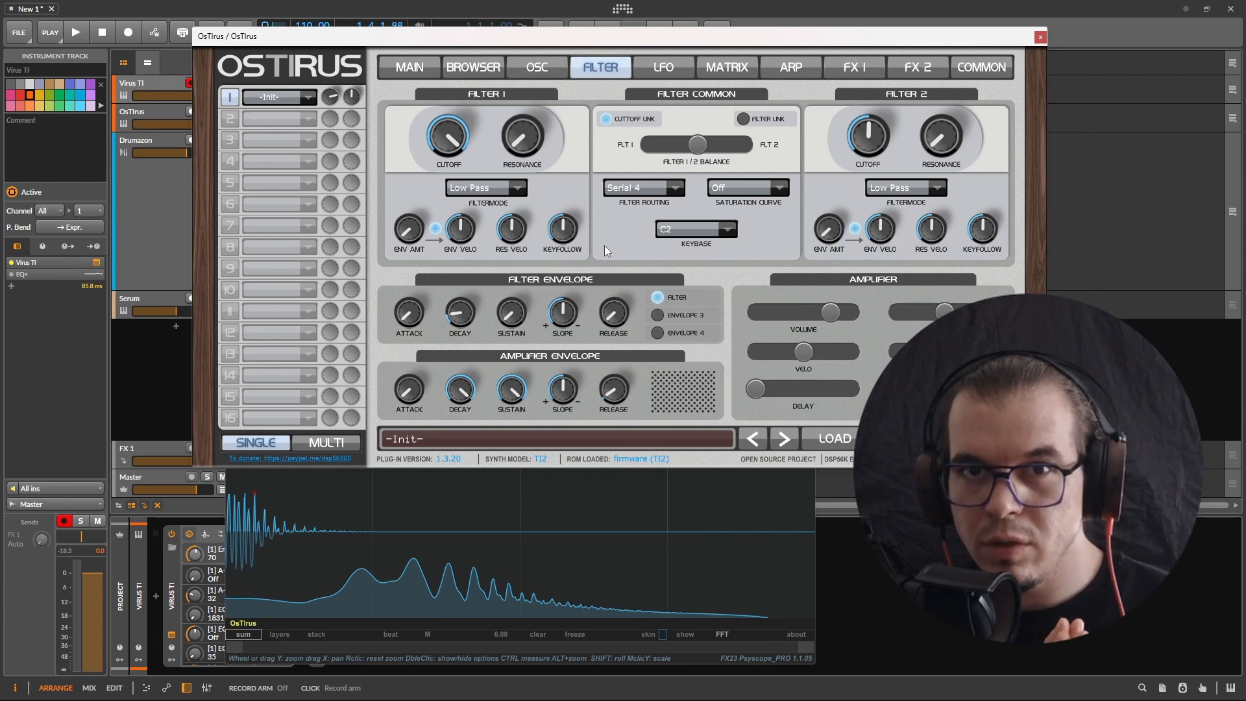
Add Osc 1 Pitch as the second destination of matrix slot 1 with a slight positive amount.
click(727, 66)
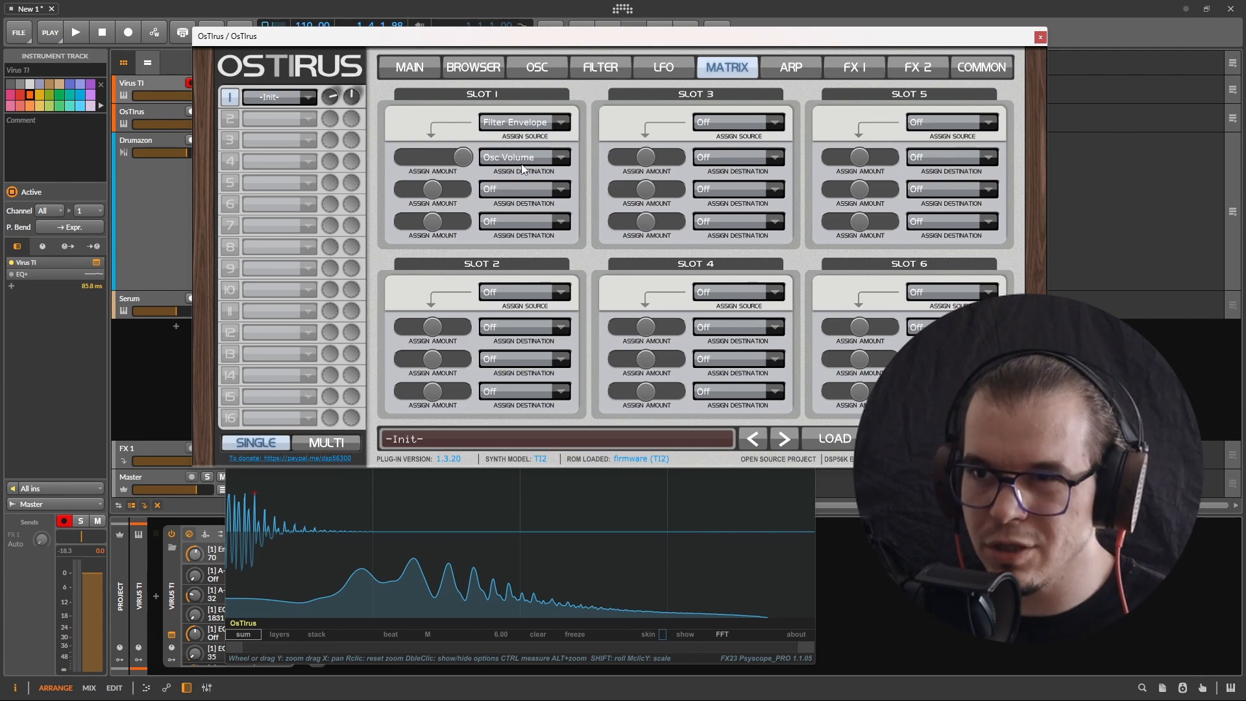
click(526, 188)
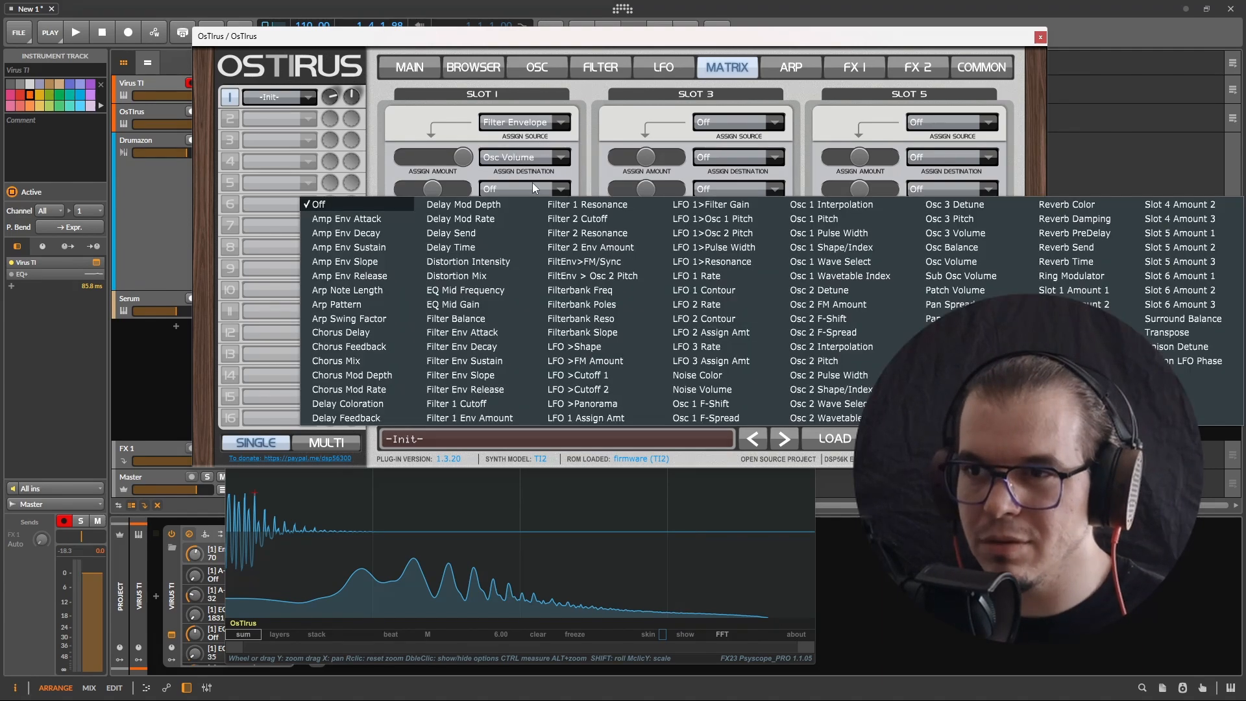
click(831, 219)
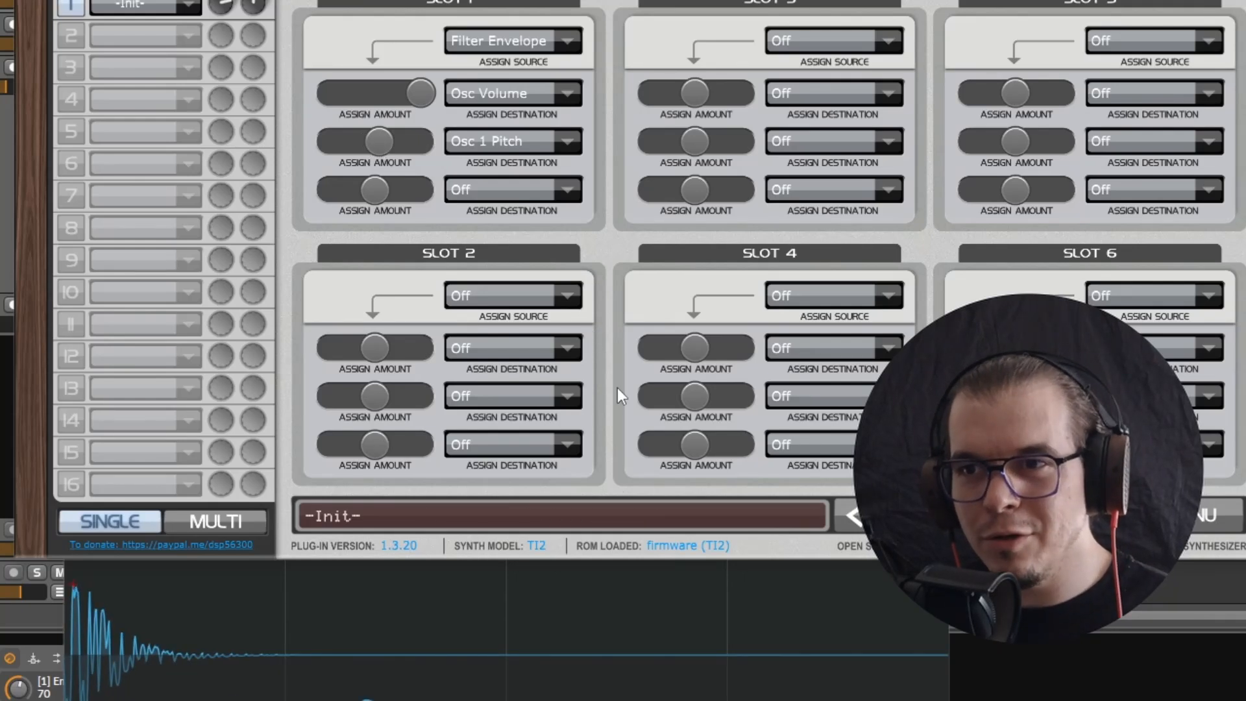
Route Envelope 3 to Noise Volume in matrix slot 2 with a positive amount and audition the noise layer.
click(530, 292)
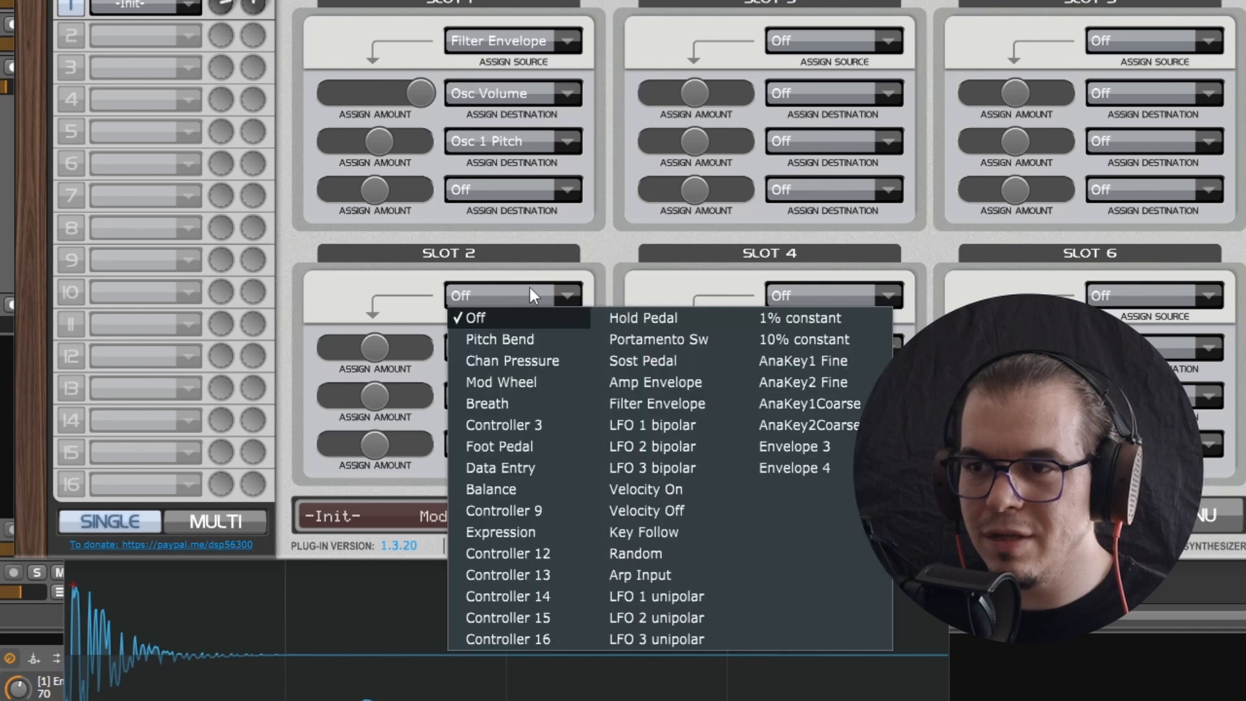
click(784, 441)
click(504, 351)
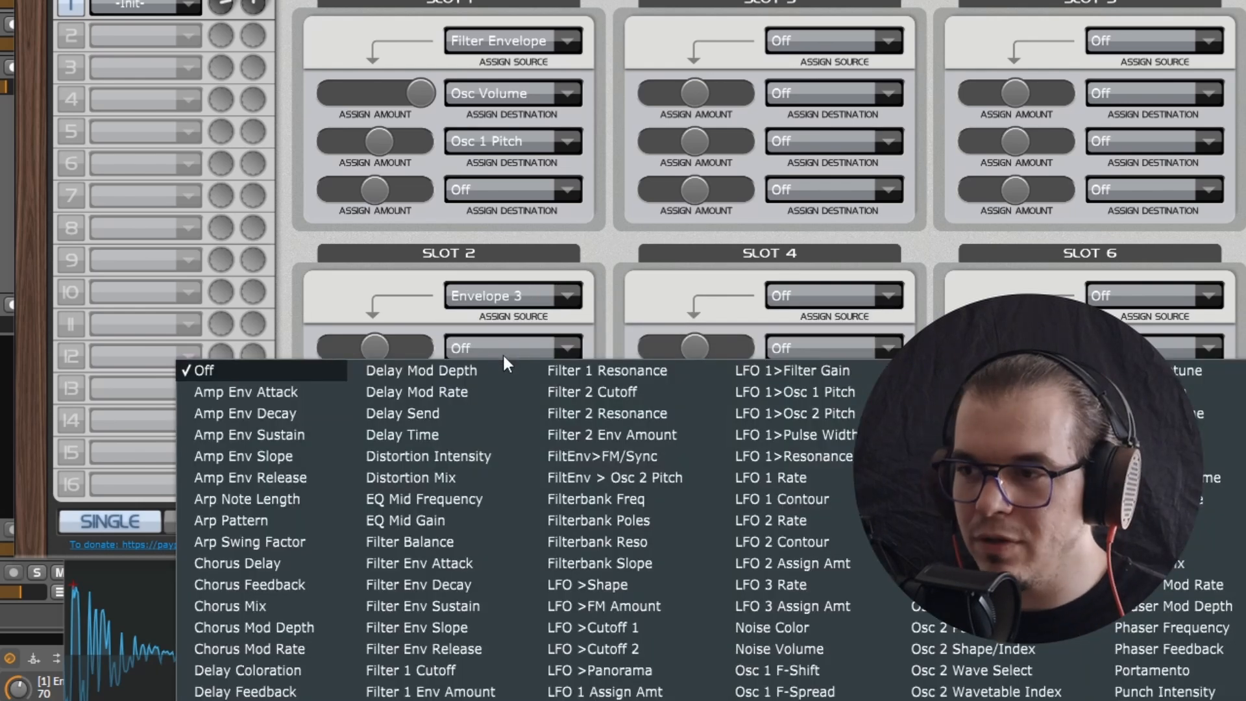
click(779, 648)
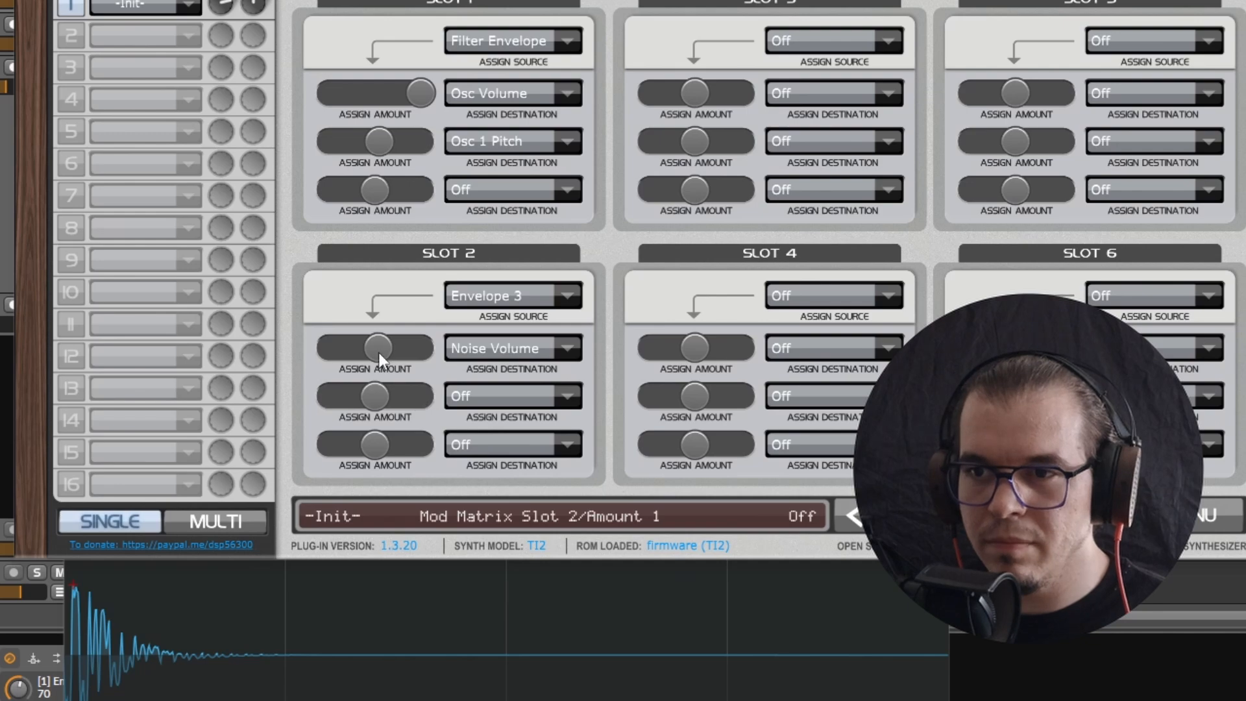
mouse_move(379, 353)
mouse_down()
mouse_move(433, 358)
mouse_move(390, 353)
mouse_move(402, 352)
mouse_up()
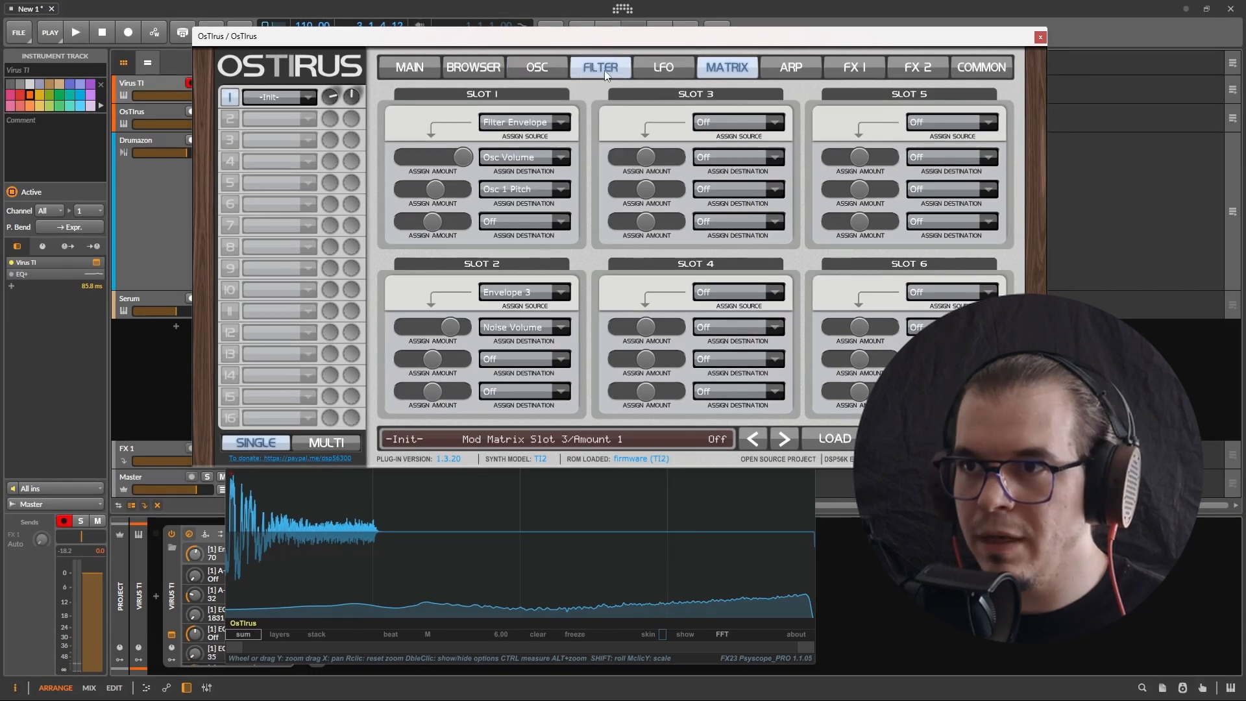
Try an attack of 12 on Envelope 3 and set it back to 0.
click(605, 70)
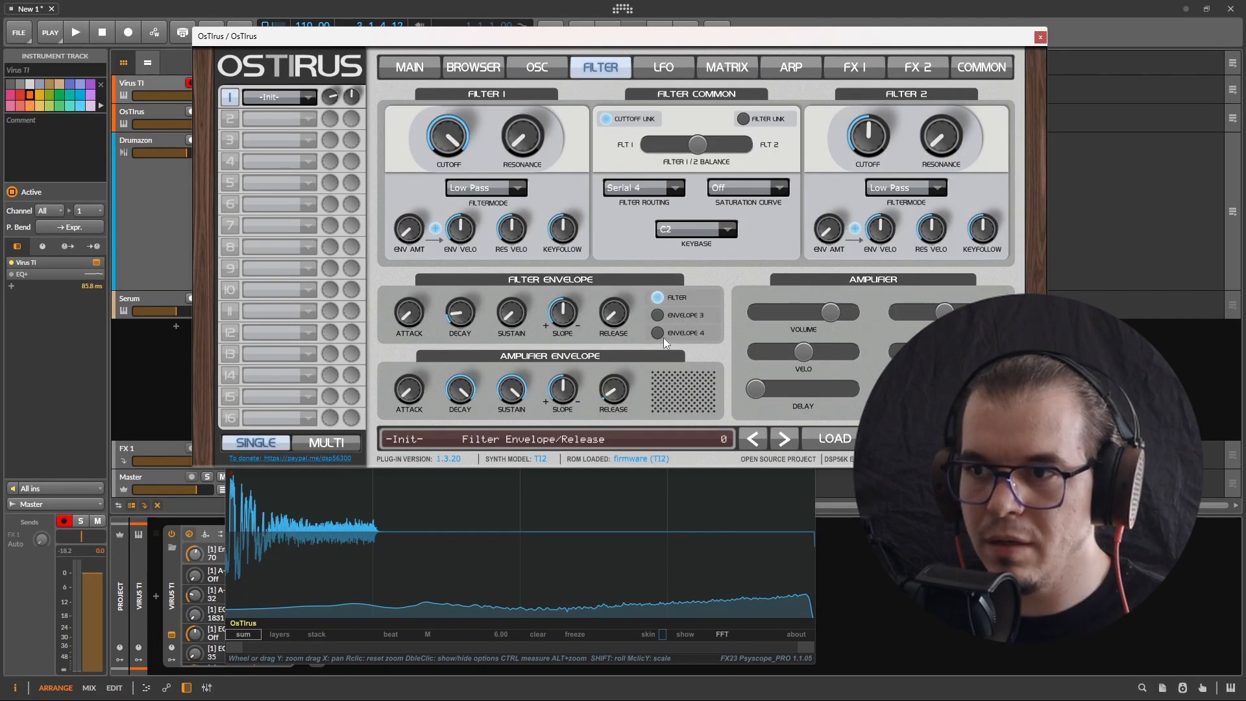
click(658, 315)
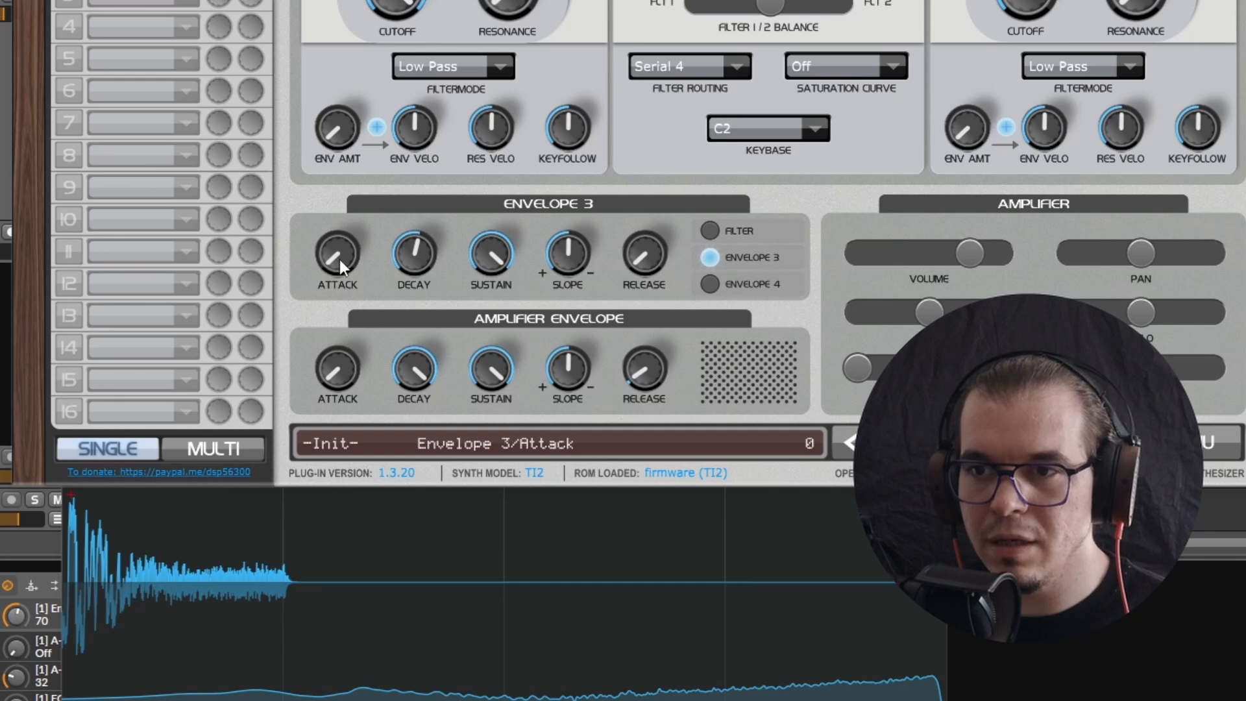
drag(345, 259, 329, 256)
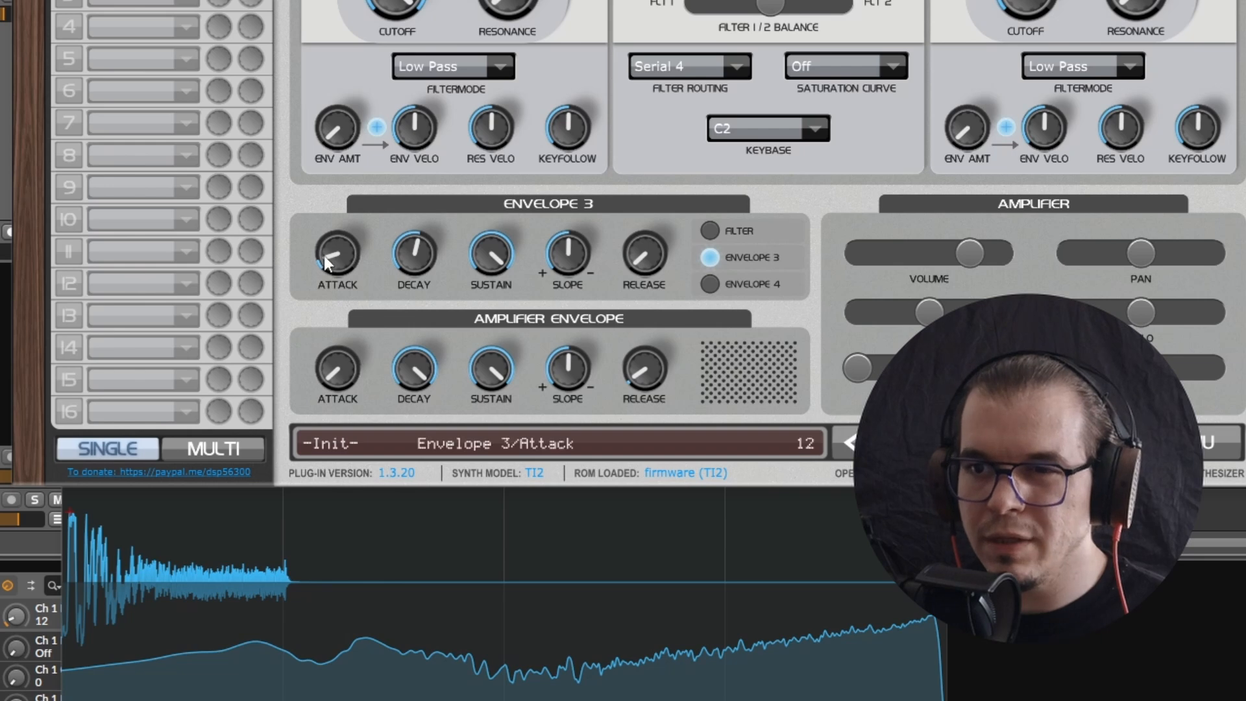
drag(325, 255, 317, 451)
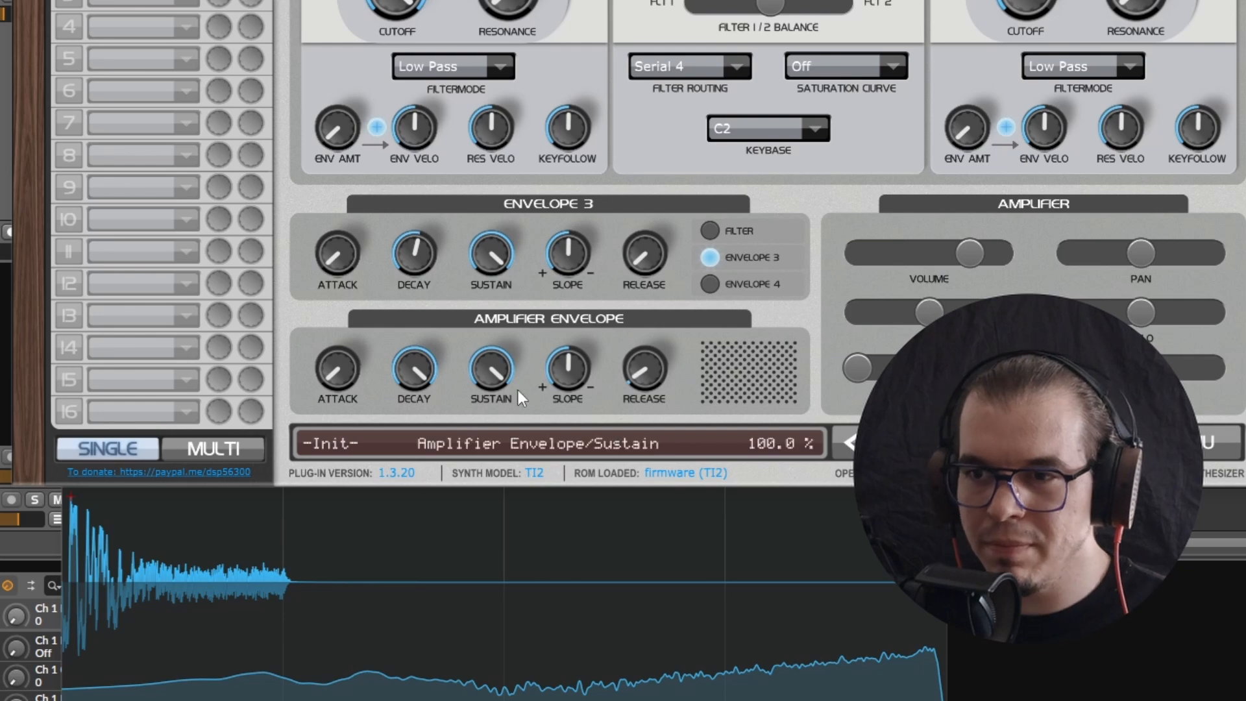
Shorten the amplifier envelope by setting its sustain to 0 and lowering its decay, and lengthen the Envelope 3 release.
drag(518, 397, 516, 467)
drag(405, 372, 394, 448)
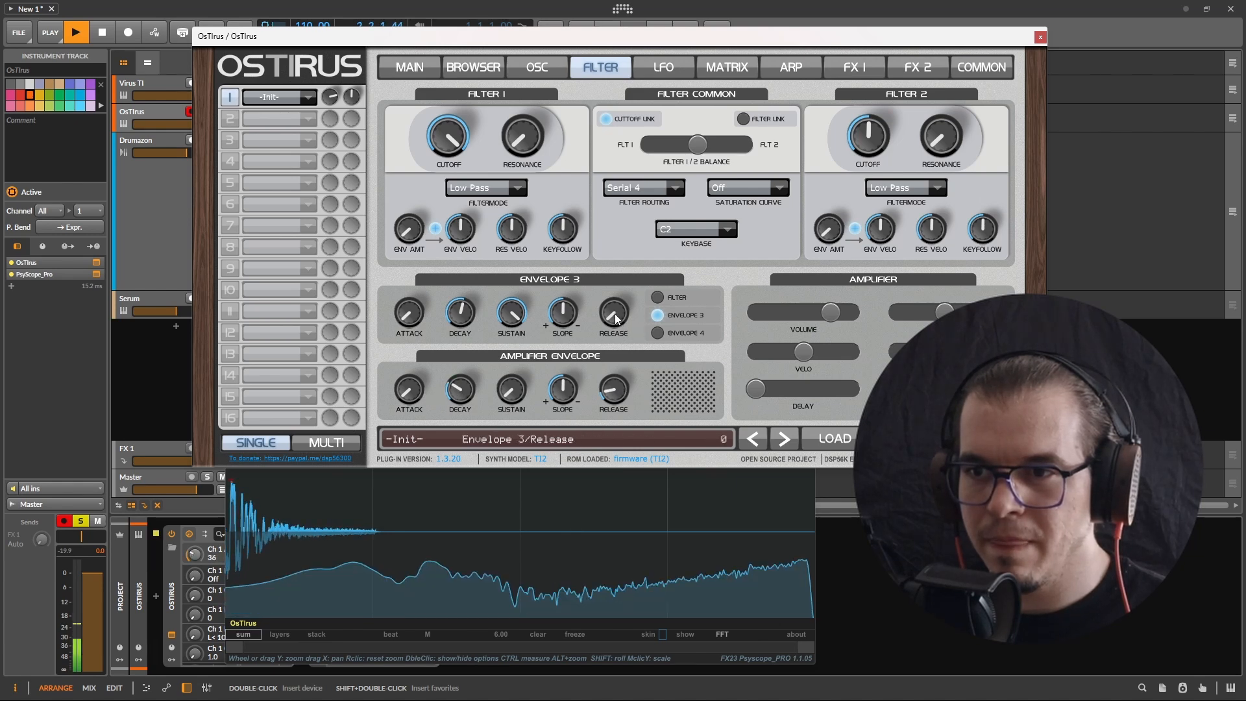
drag(600, 329, 627, 308)
drag(637, 301, 659, 290)
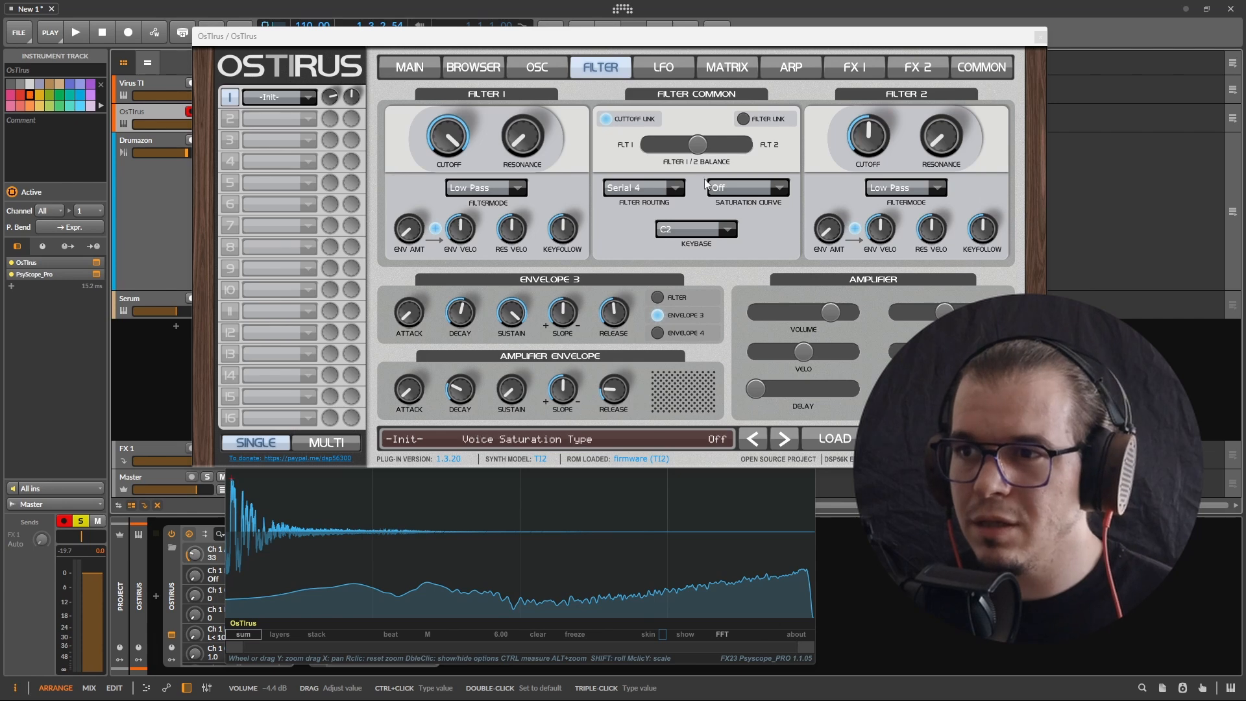
Set the filter balance fully to Filter 1 at -64, change Filter 1 to Analog 2 Pole mode and audition the sound.
drag(697, 144, 650, 142)
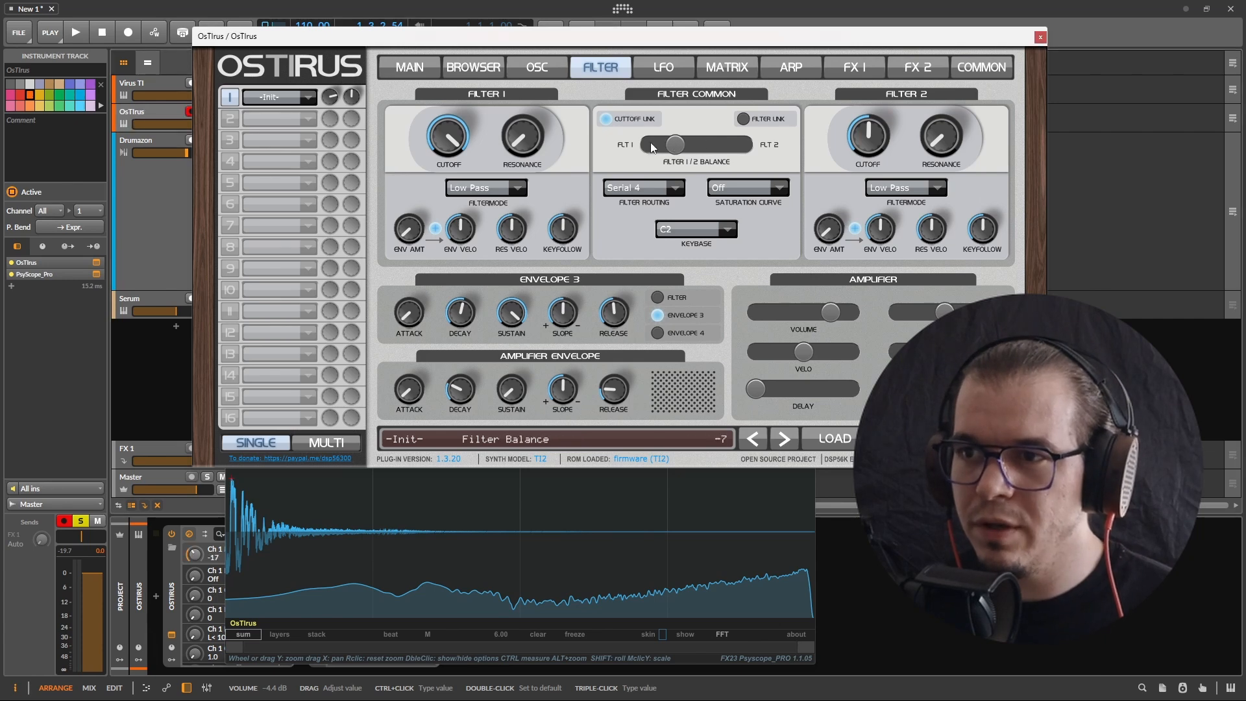
click(481, 185)
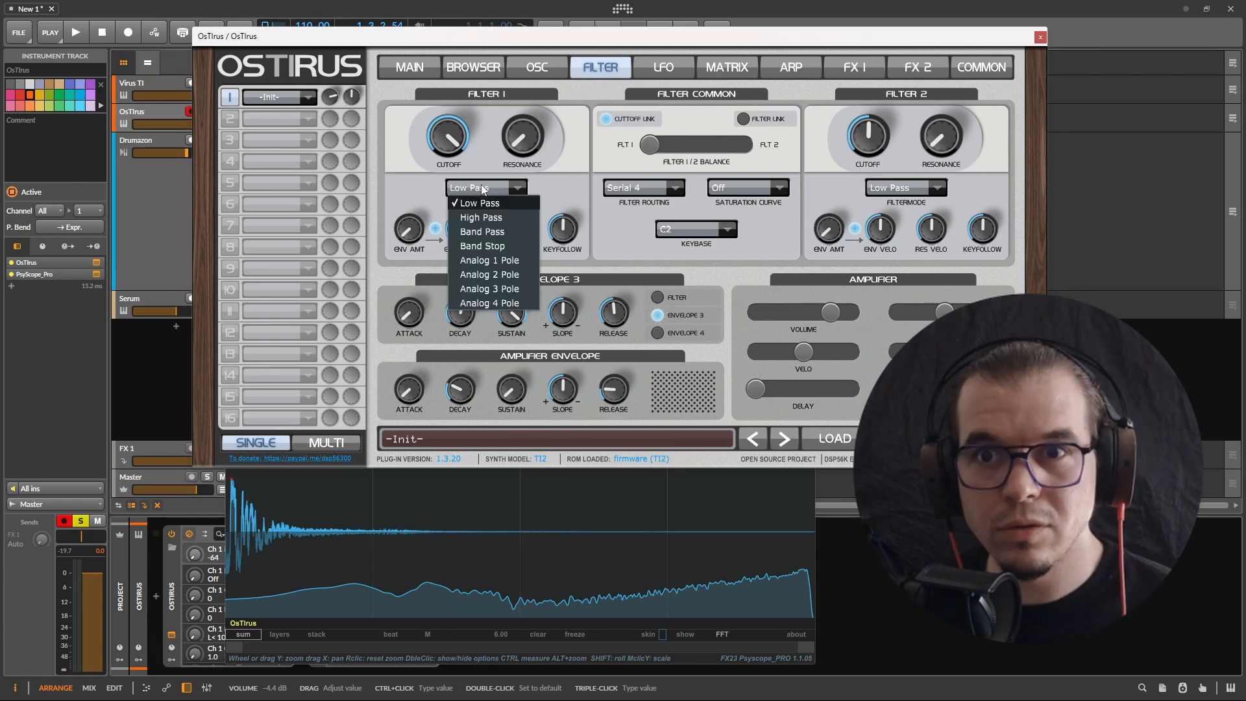
click(489, 275)
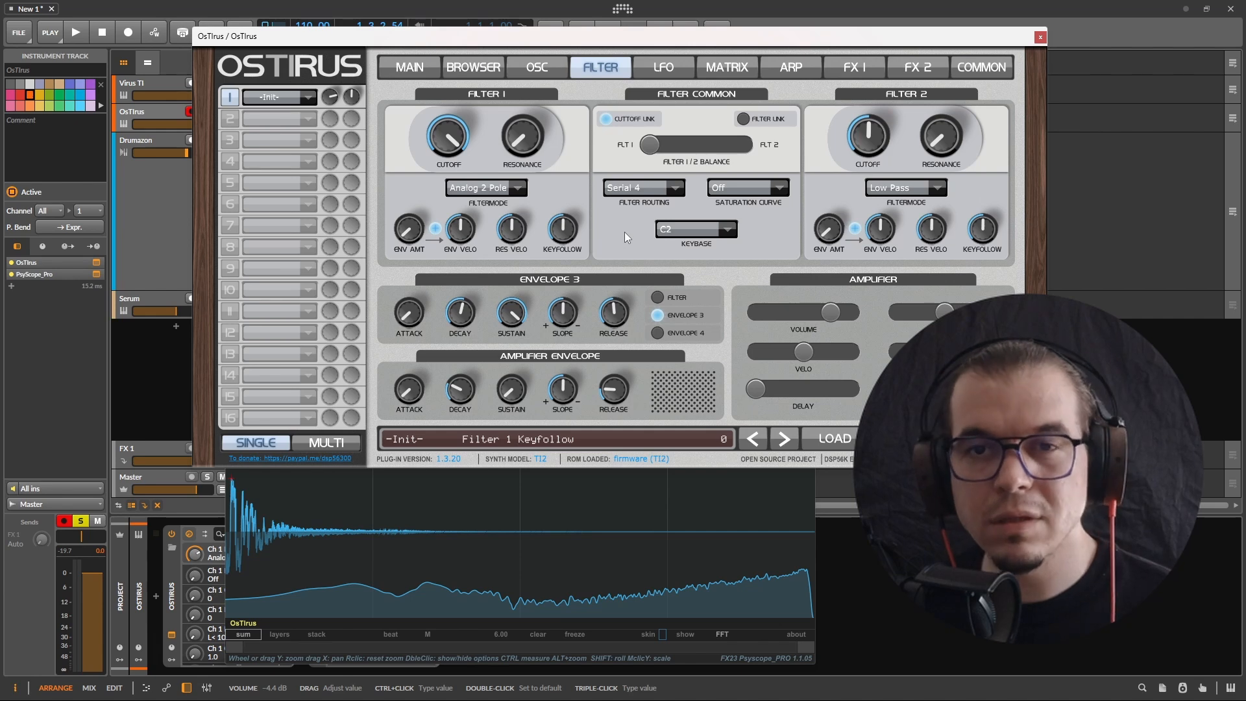
key(space)
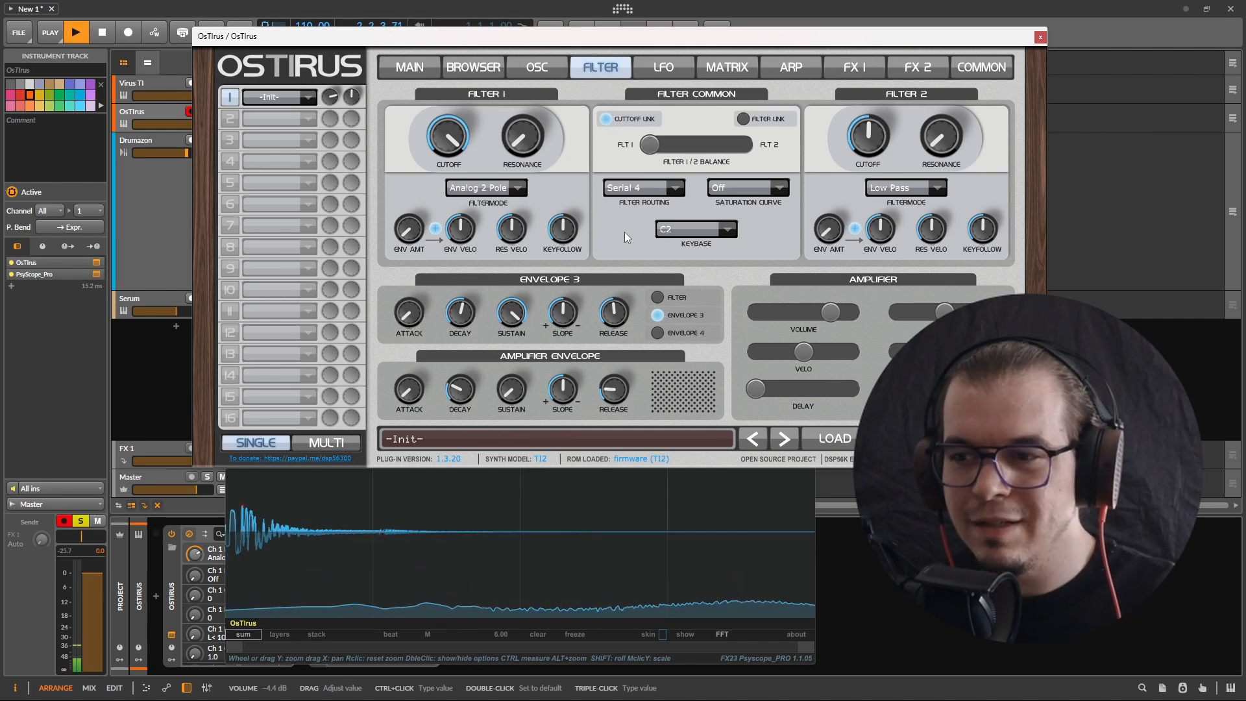
key(space)
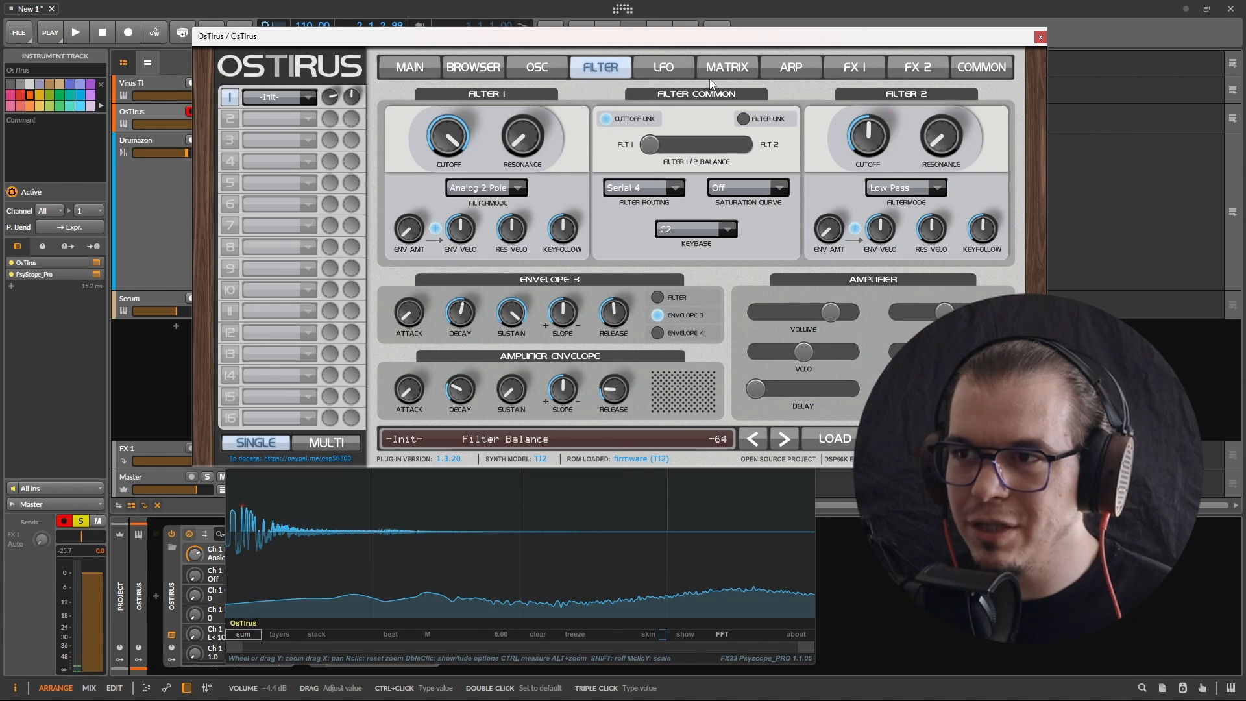
Lower the Osc Volume amount in matrix slot 1 and set the Noise Volume amount in slot 2 to +26 while auditioning.
click(725, 68)
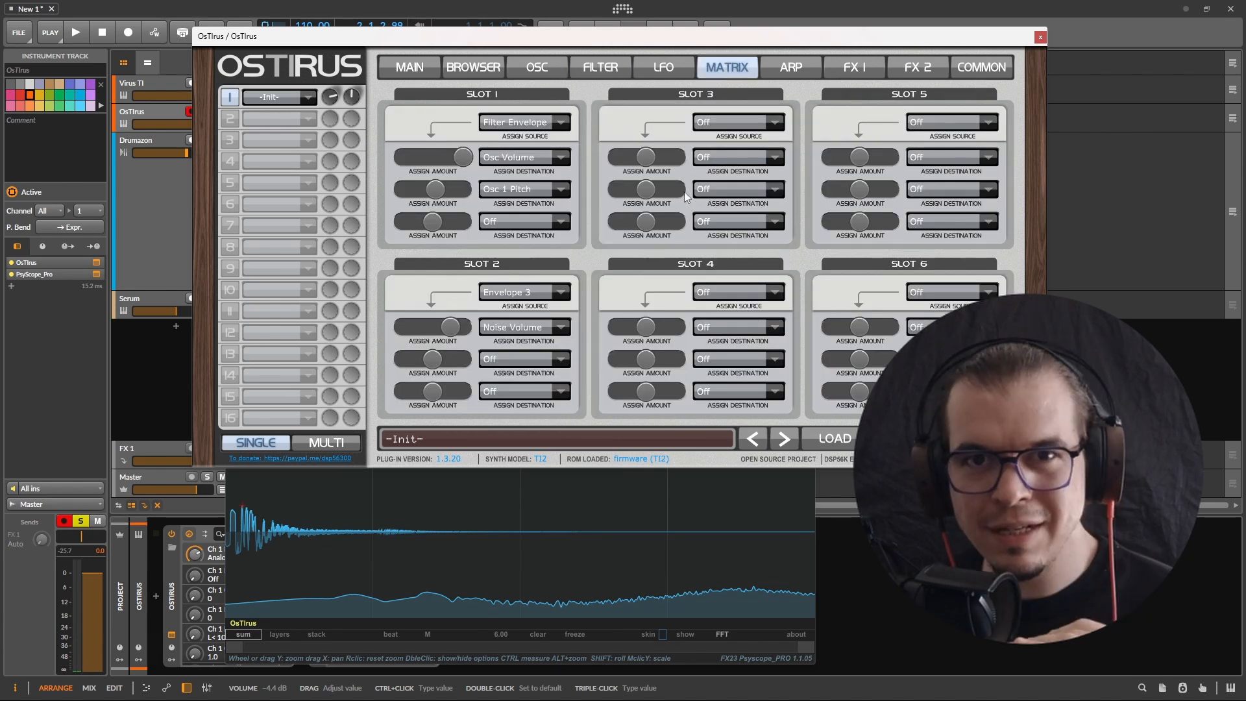
click(449, 328)
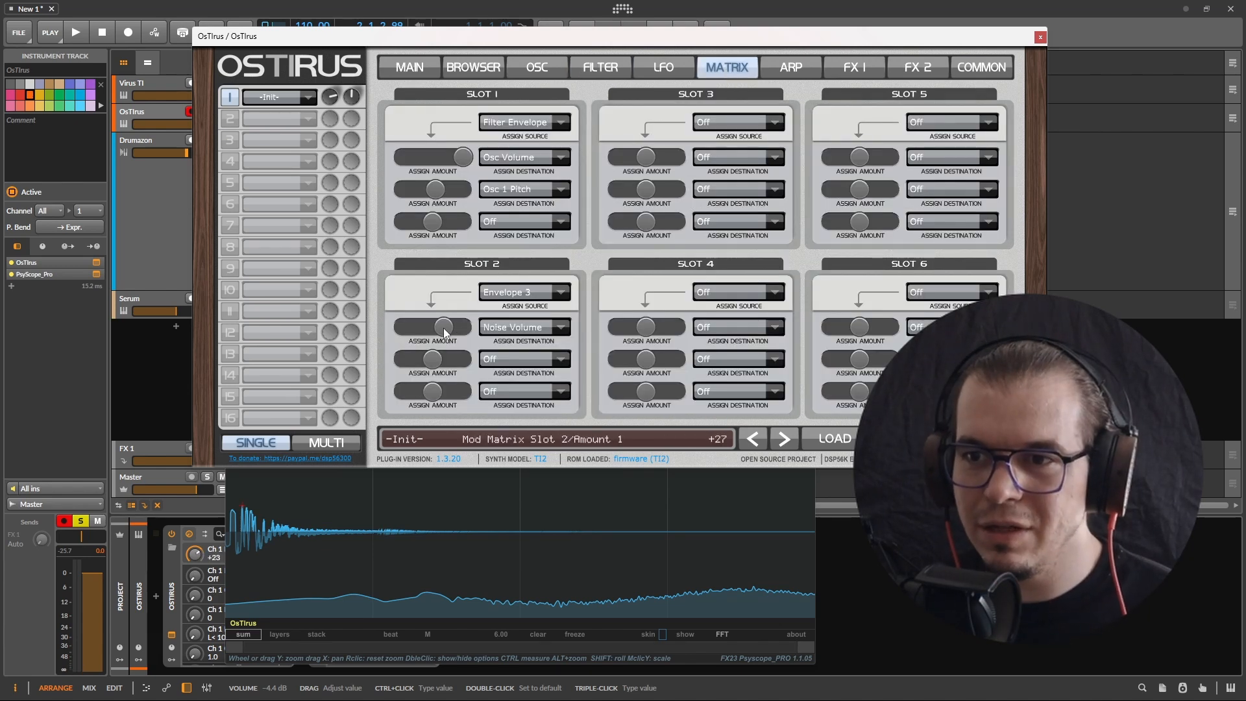
drag(462, 158, 447, 158)
key(space)
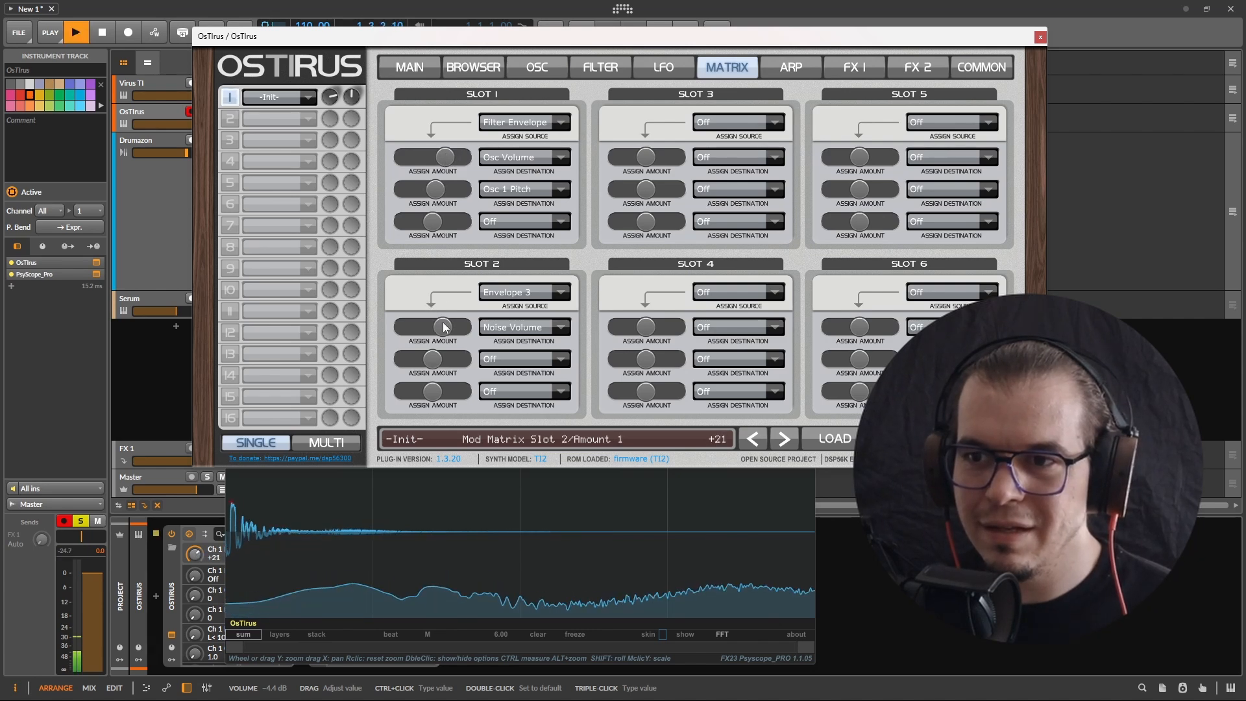
drag(440, 326, 445, 329)
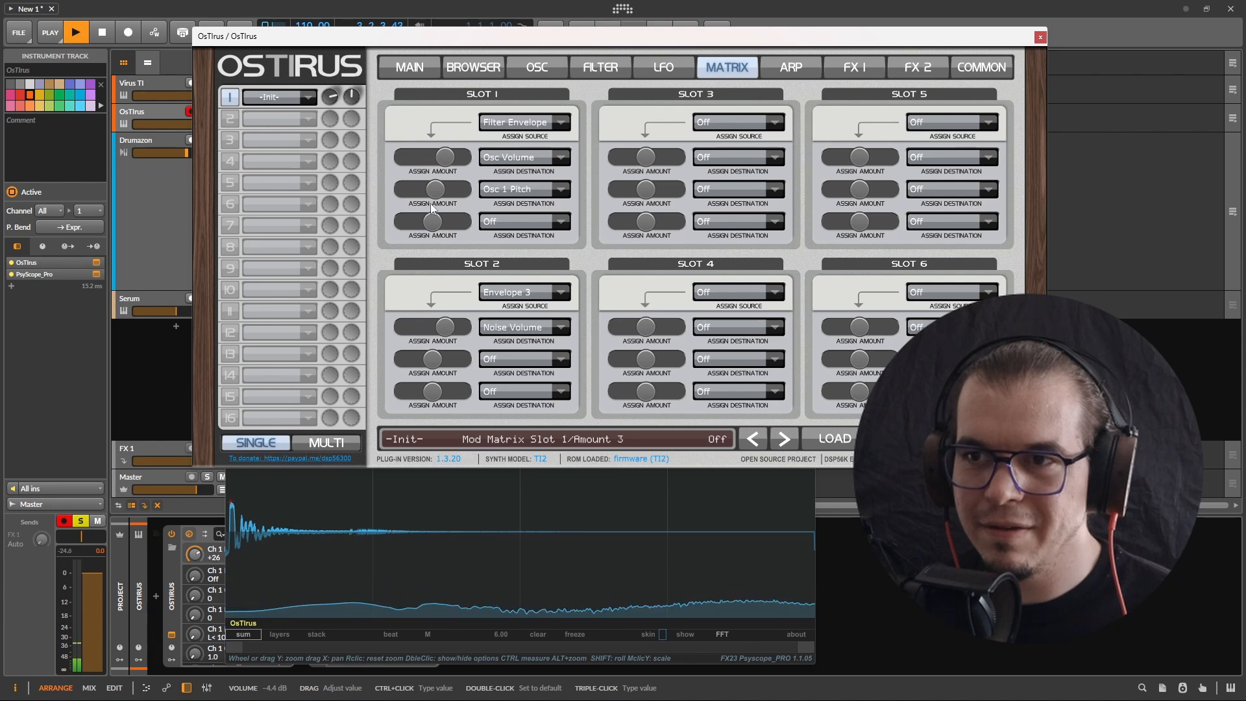
key(space)
Fine-tune the matrix balance to +31 for Osc Volume in slot 1 and +27 for Noise Volume in slot 2 during playback.
drag(447, 159, 449, 159)
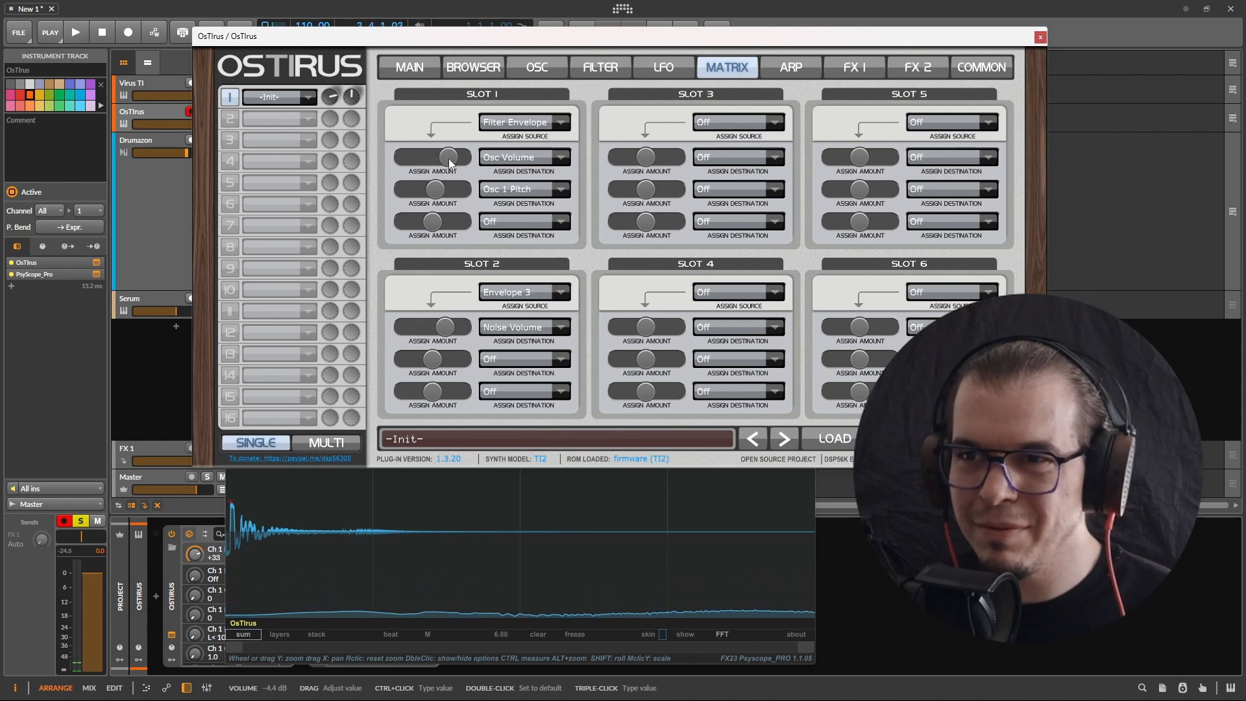
key(space)
key(space)
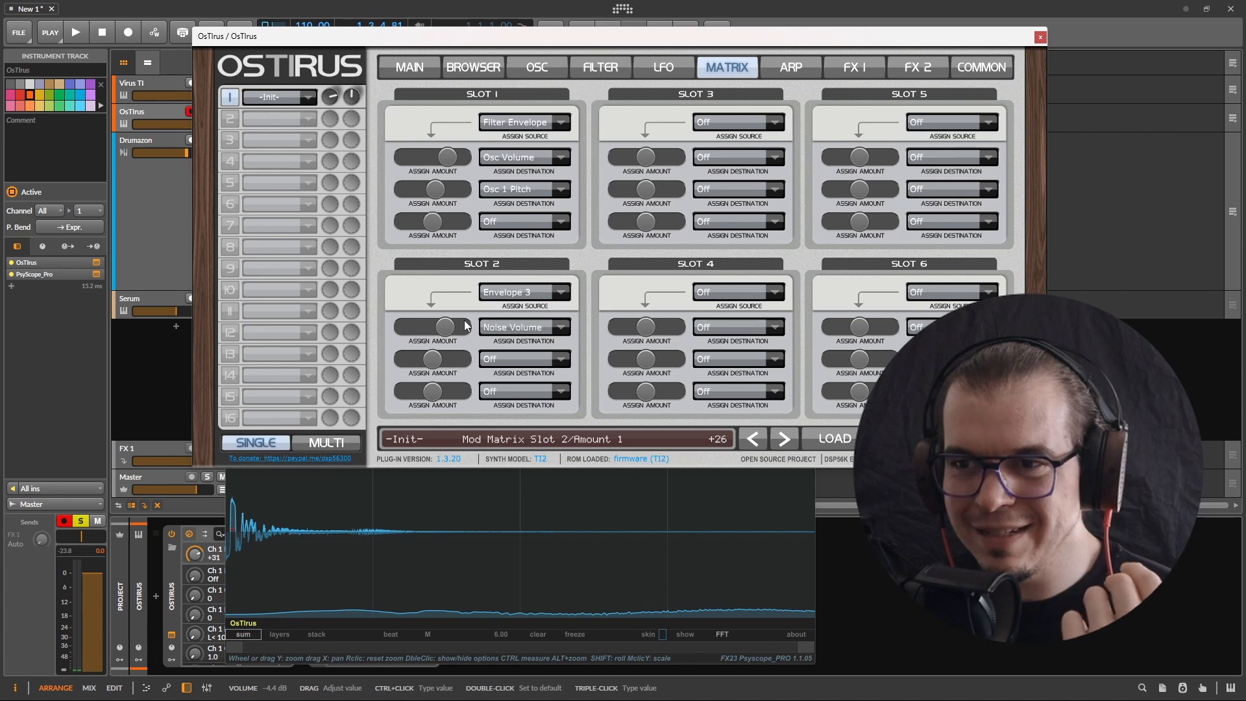
key(space)
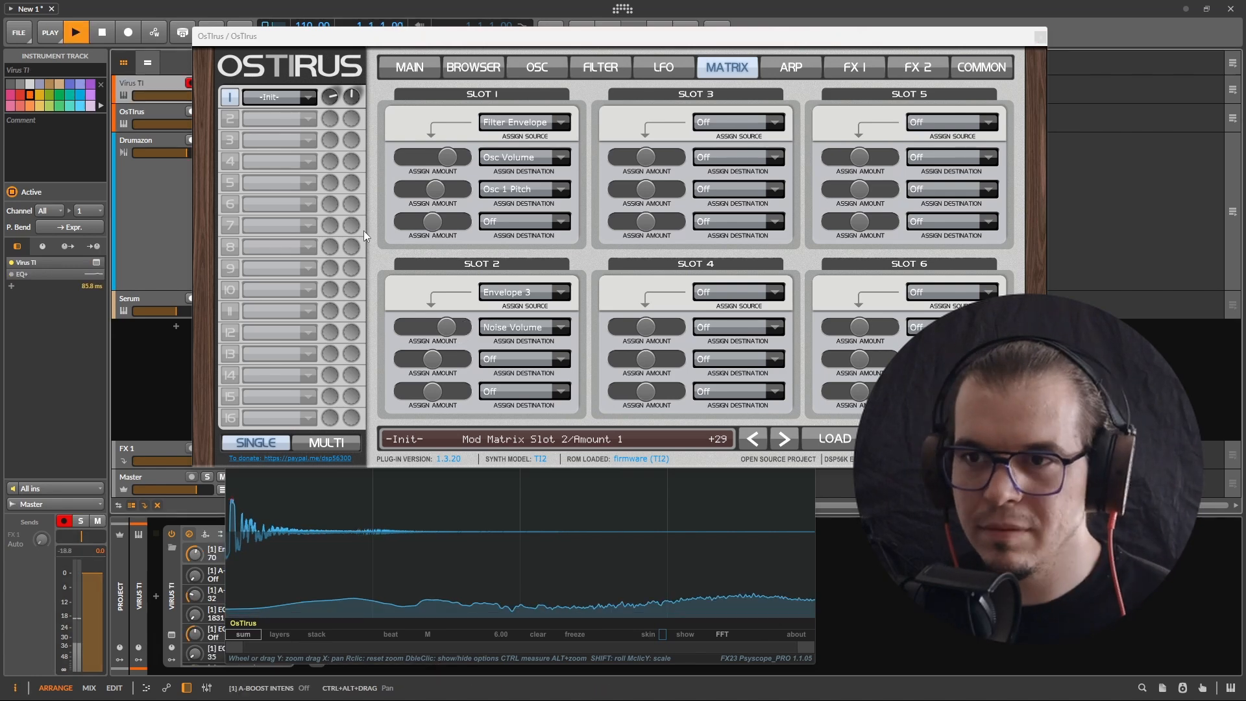
click(387, 236)
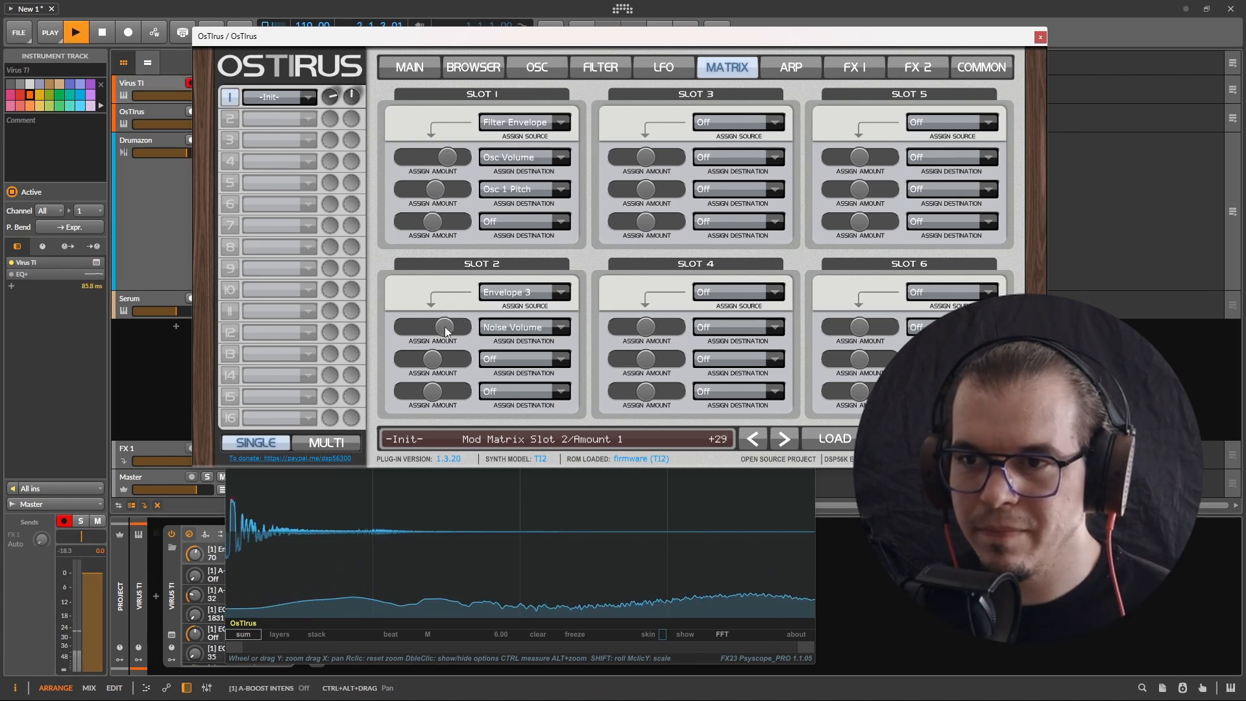
scroll(447, 327, down, 2)
key(space)
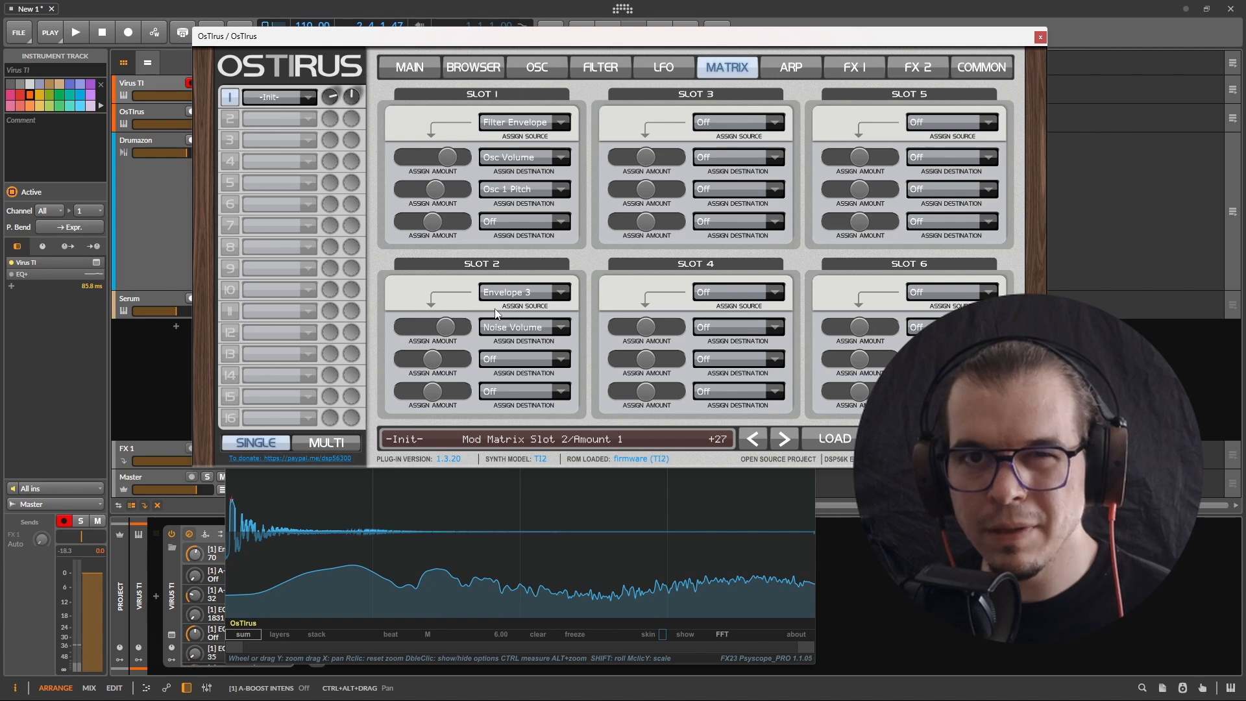
Audition Analog Boost character mix values up to 40.6 % and several tune values, leaving the tune at 32.
click(867, 73)
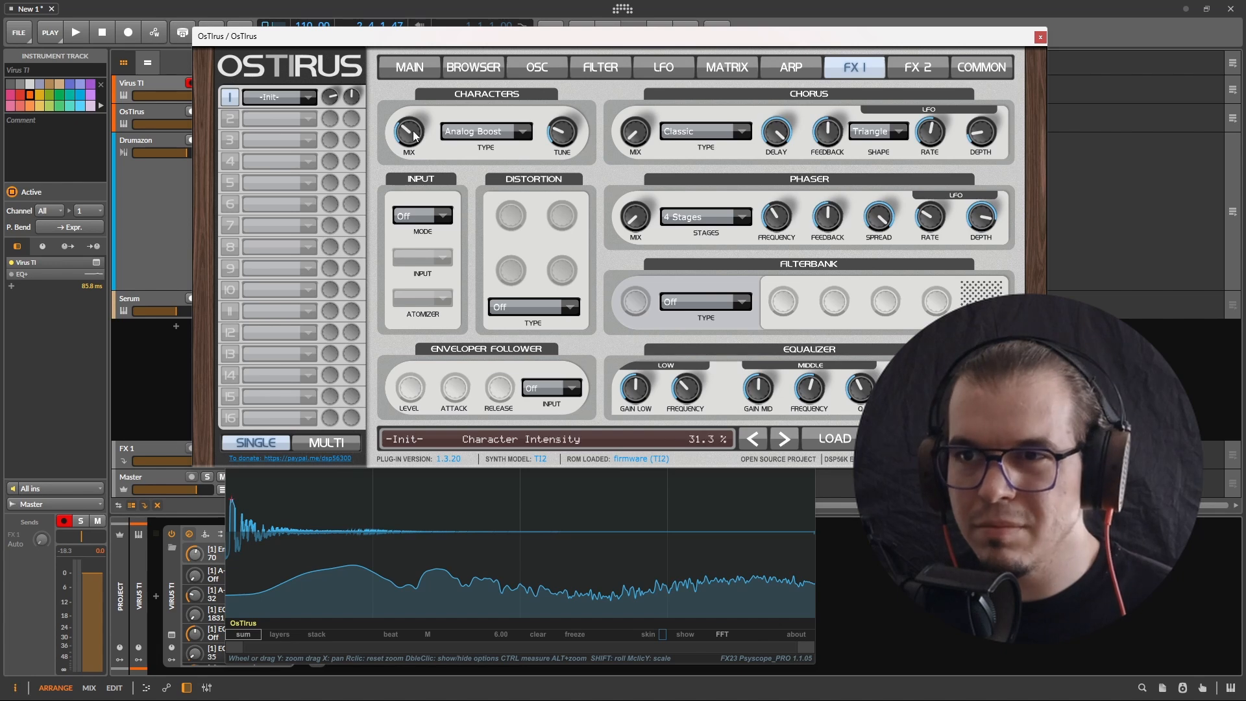
key(space)
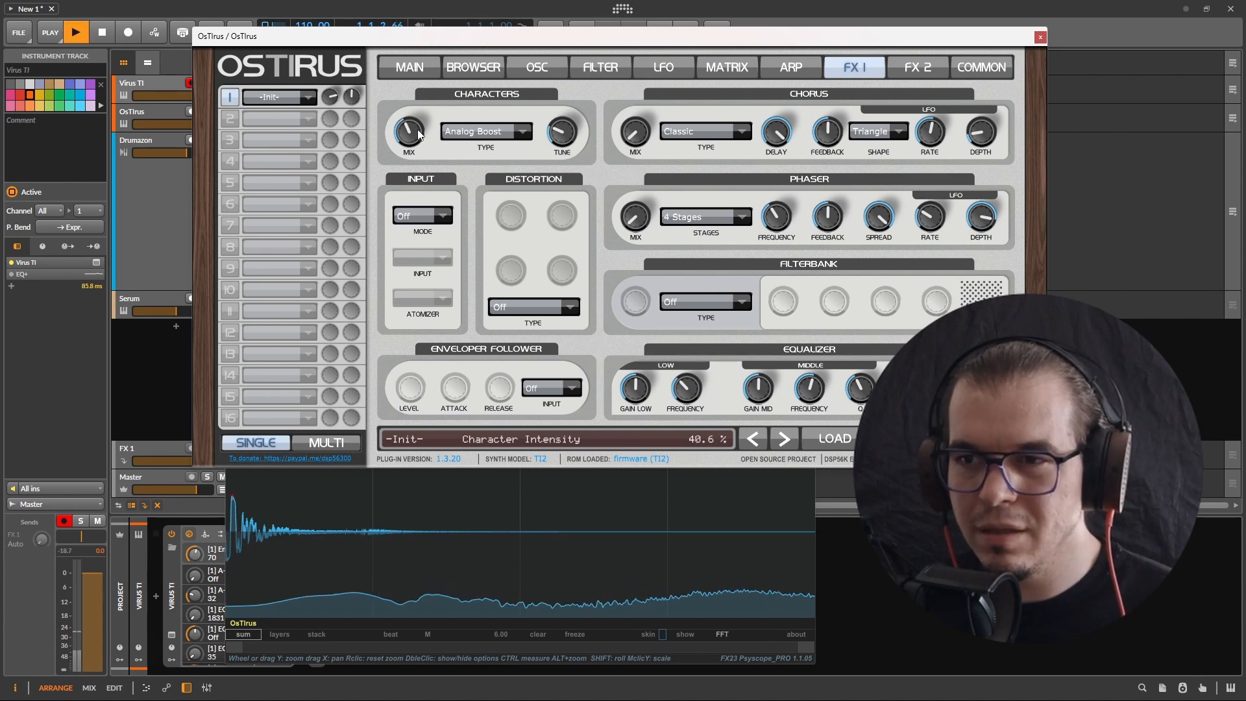
key(space)
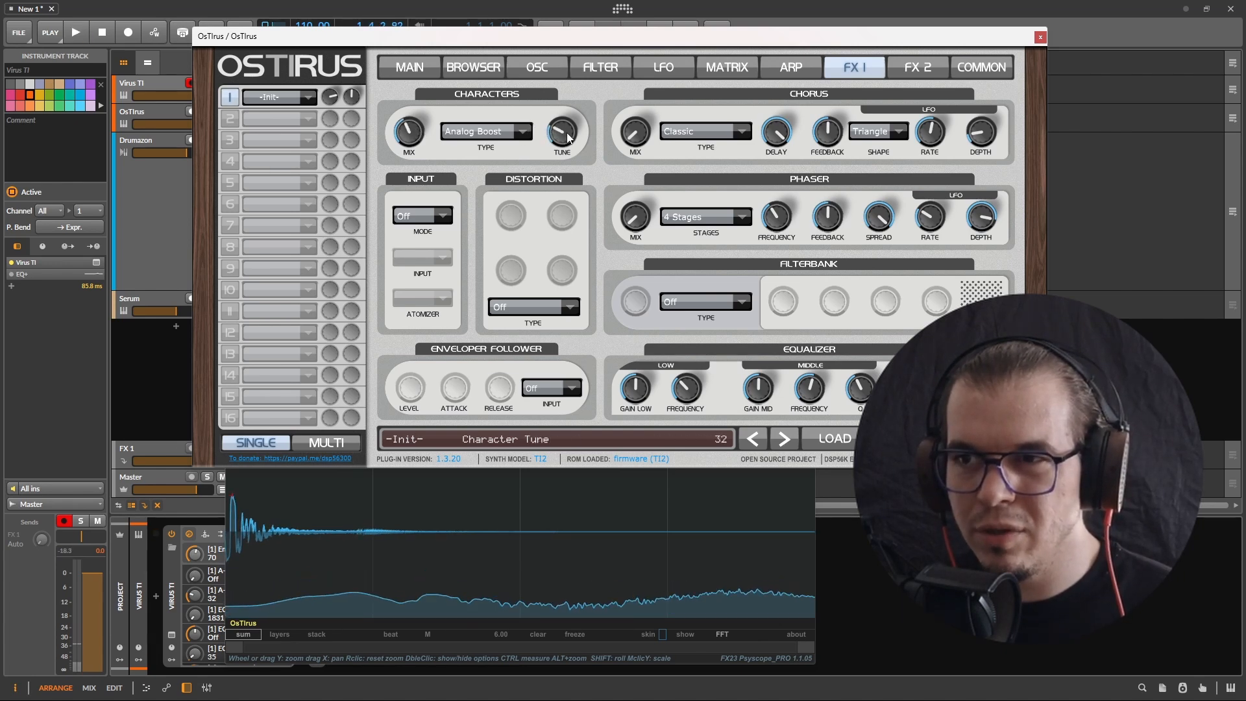
key(space)
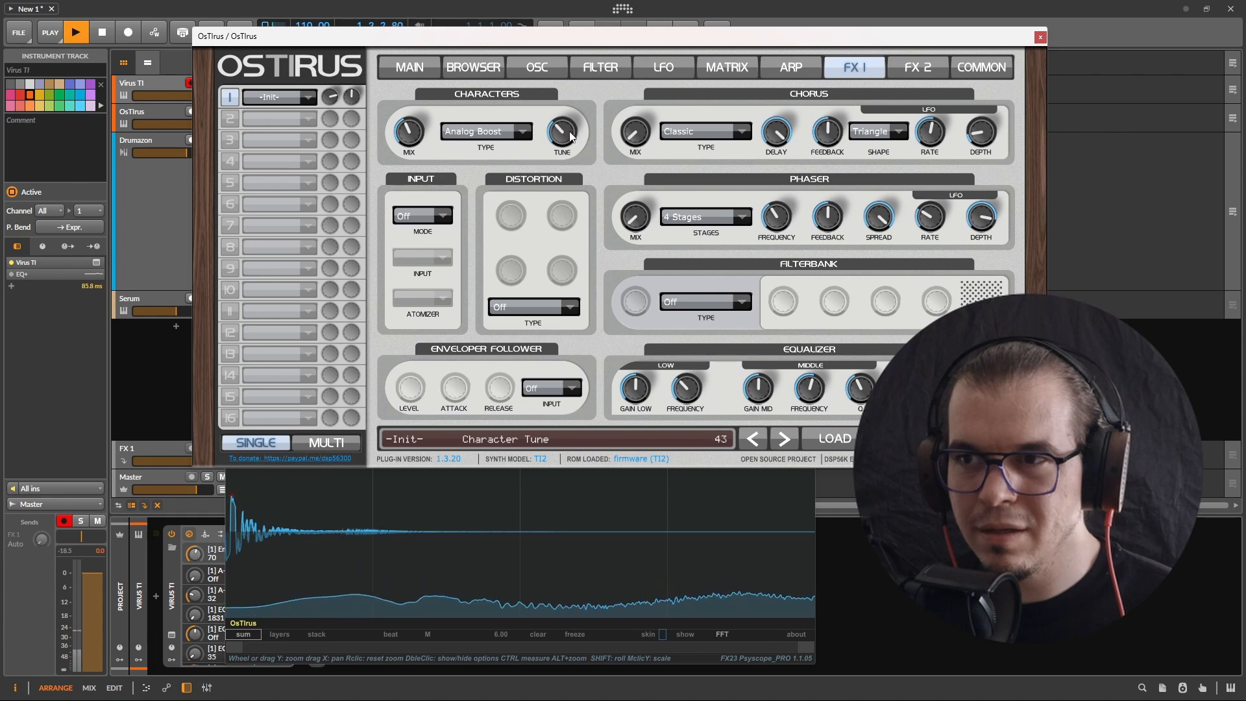
scroll(562, 135, down, 6)
scroll(562, 135, up, 5)
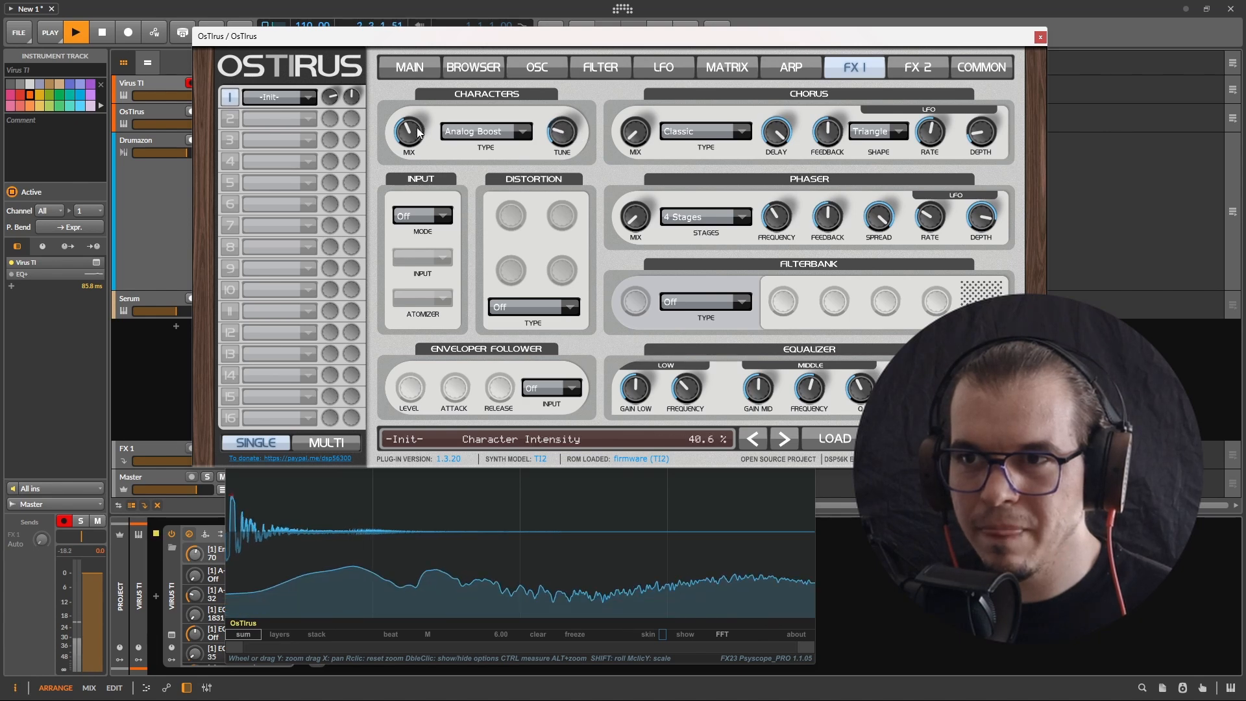
scroll(416, 132, down, 6)
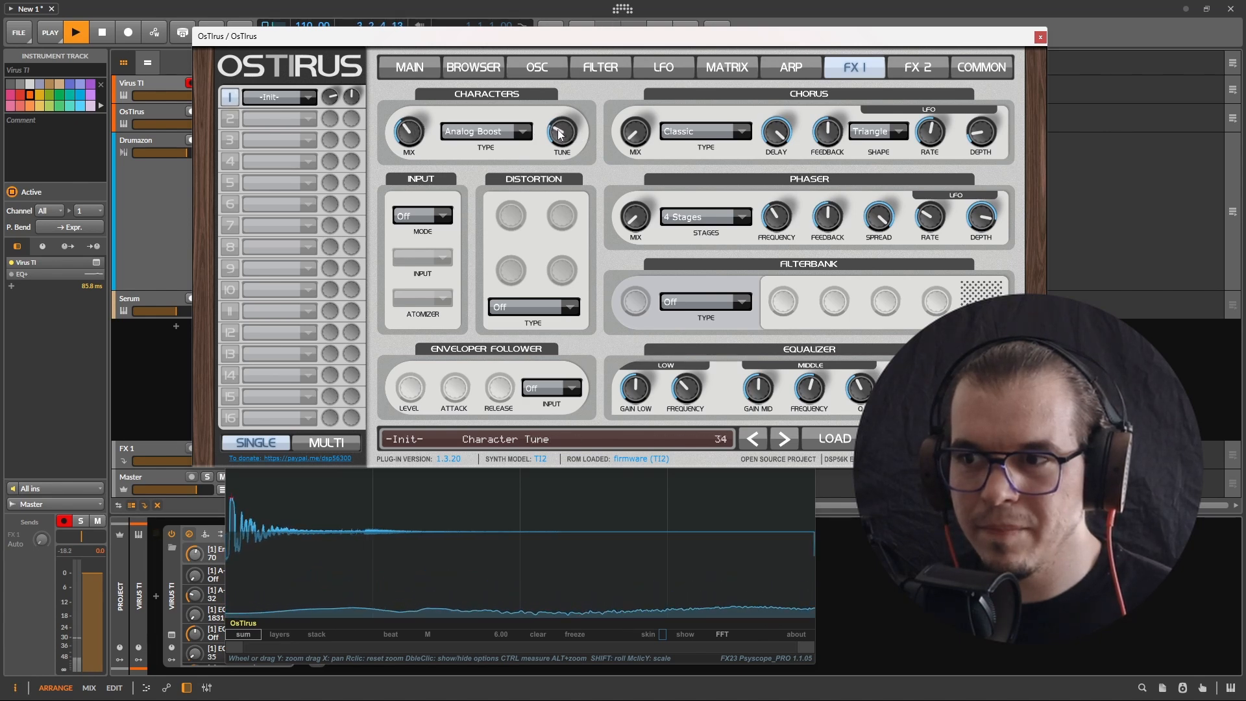
scroll(555, 135, down, 8)
scroll(554, 135, up, 8)
key(space)
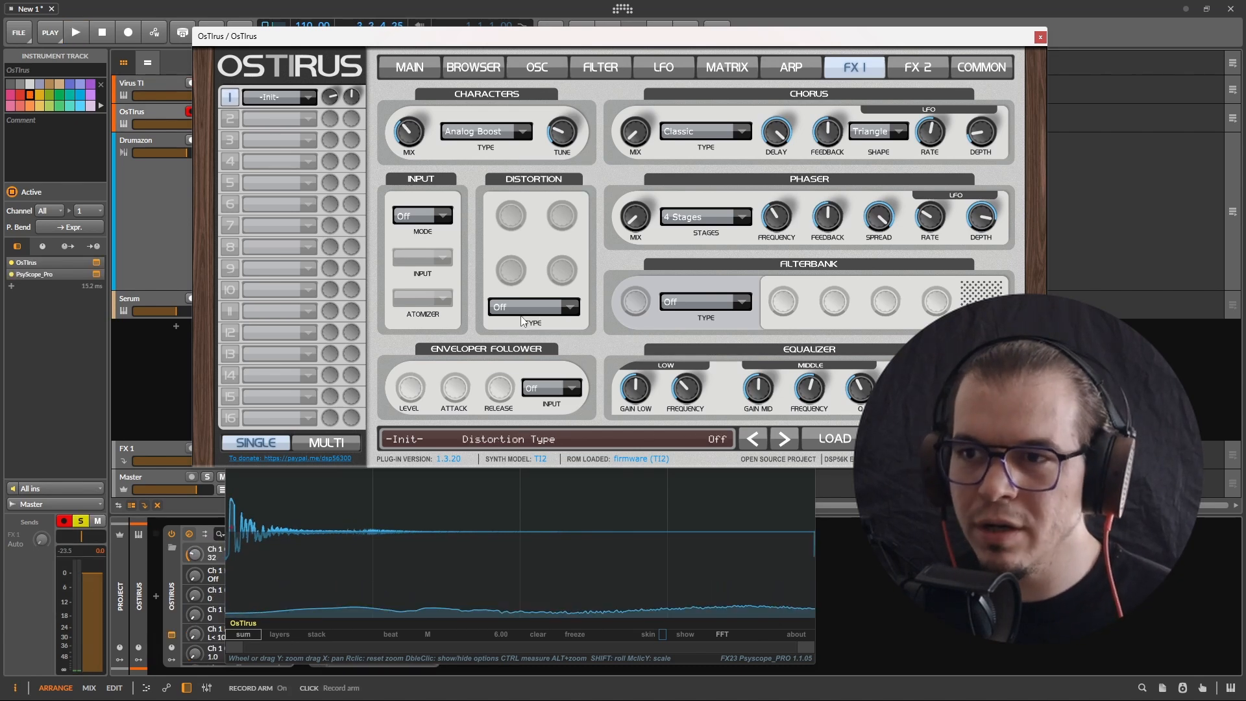
Add Digital distortion and raise its drive to 25.8 % during playback.
click(531, 309)
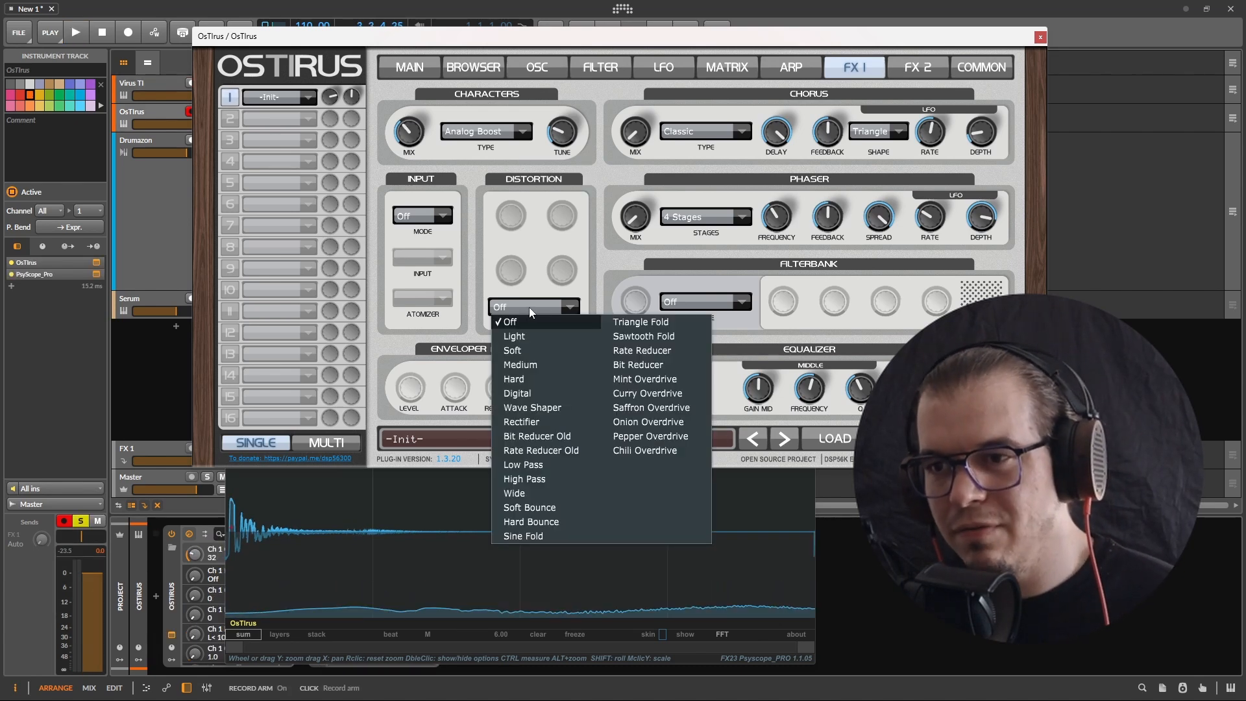
click(532, 396)
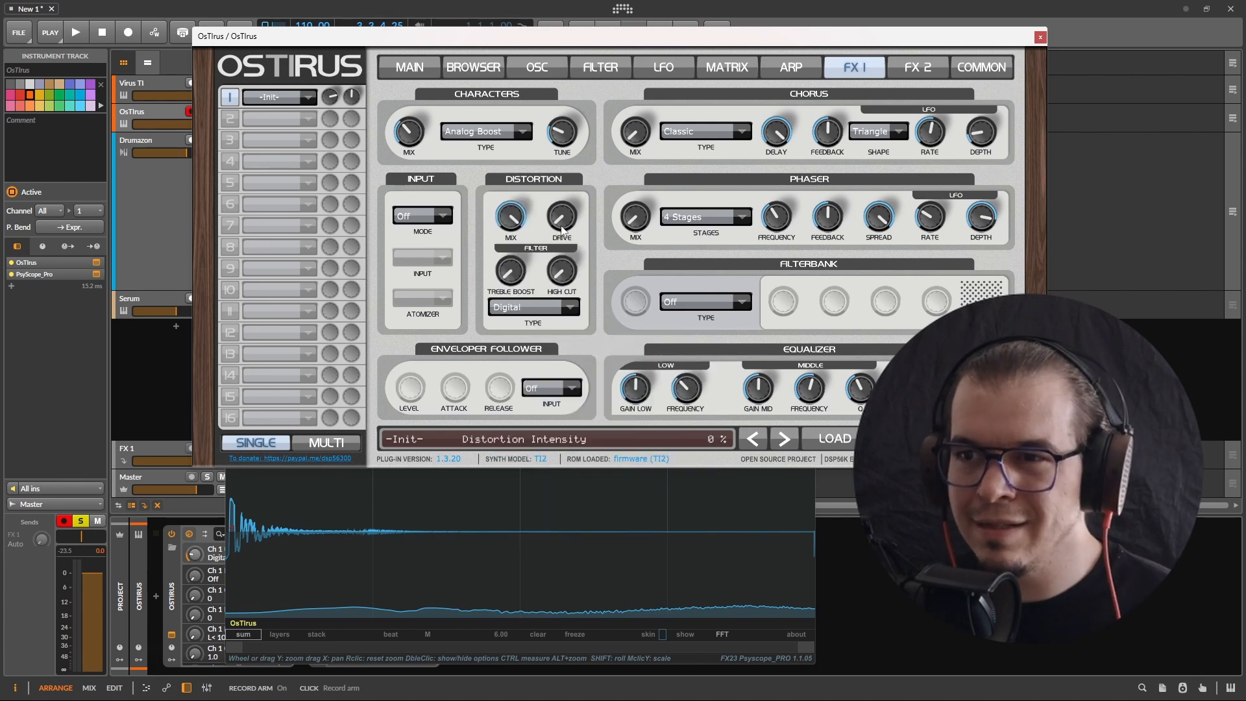
key(space)
drag(562, 224, 573, 210)
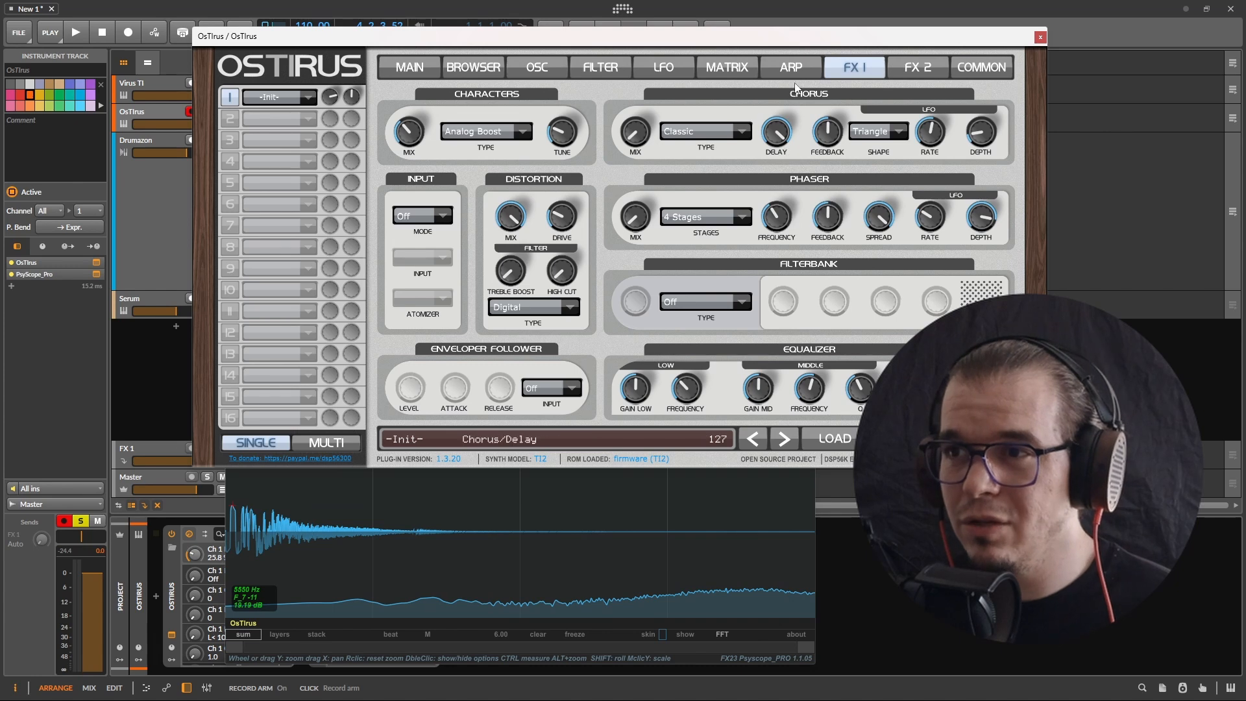
Reduce the matrix amounts to +17 for Osc Volume in slot 1 and +14 for Noise Volume in slot 2.
click(742, 67)
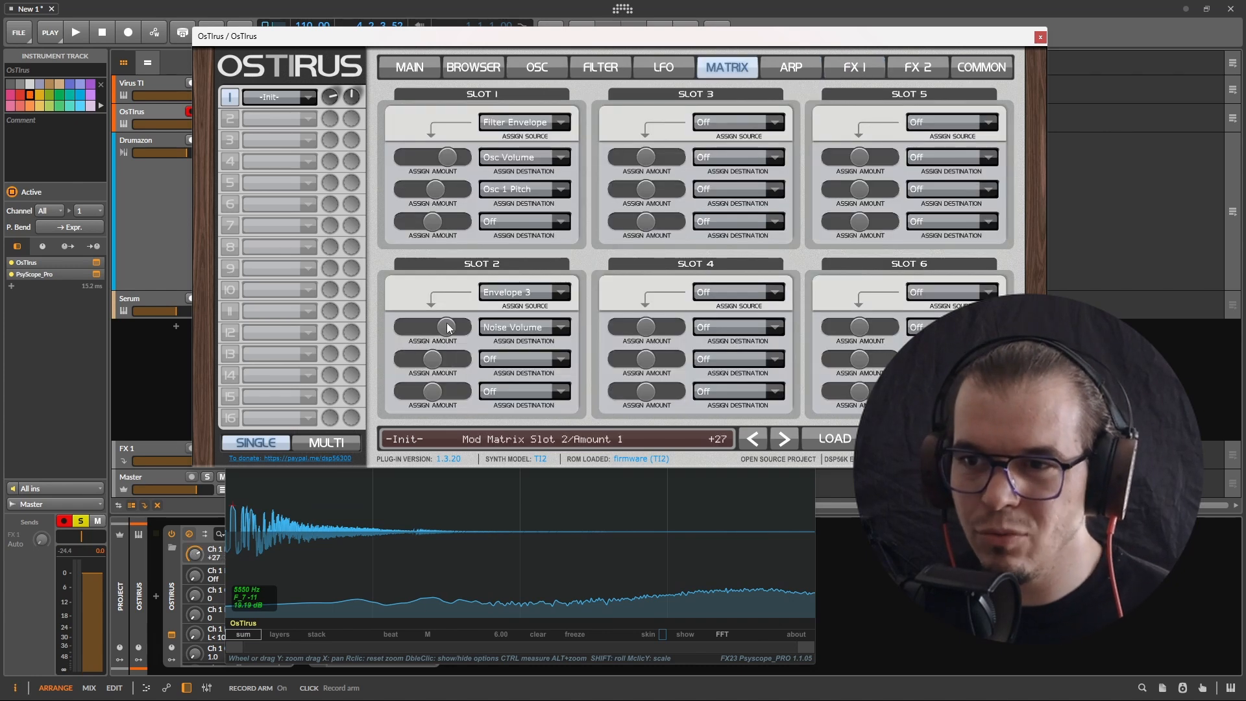
drag(445, 324, 440, 327)
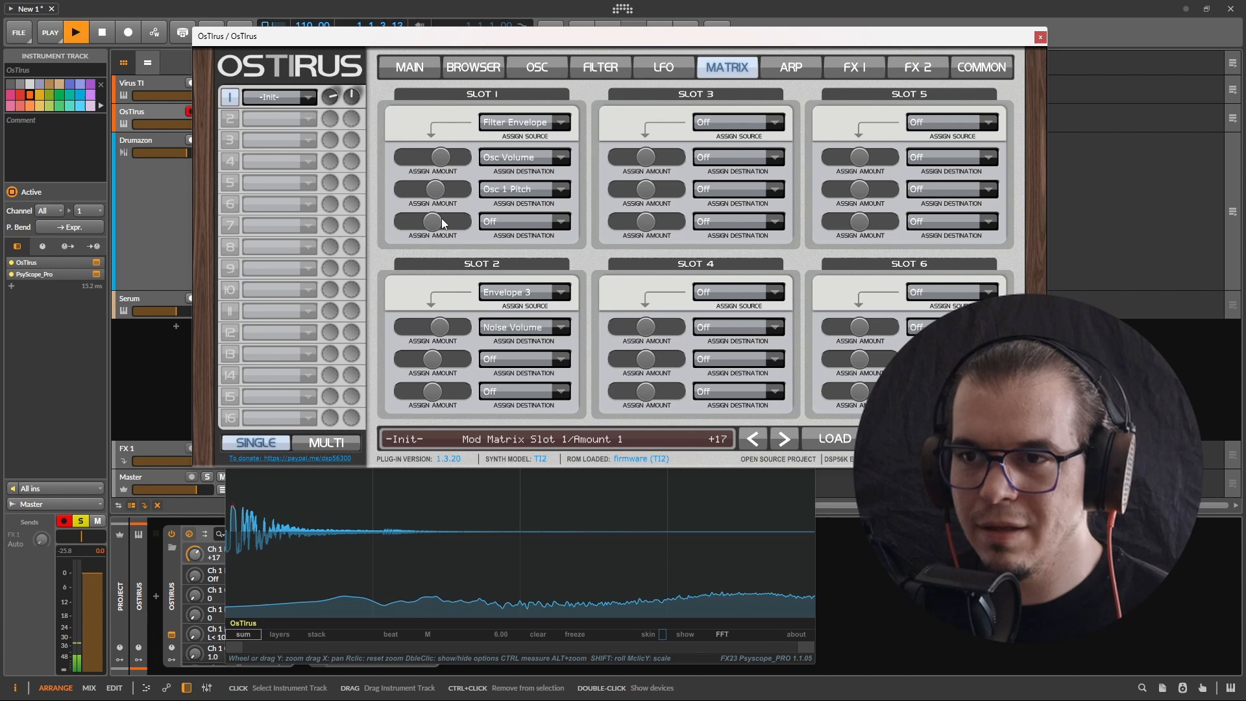
drag(440, 328, 440, 327)
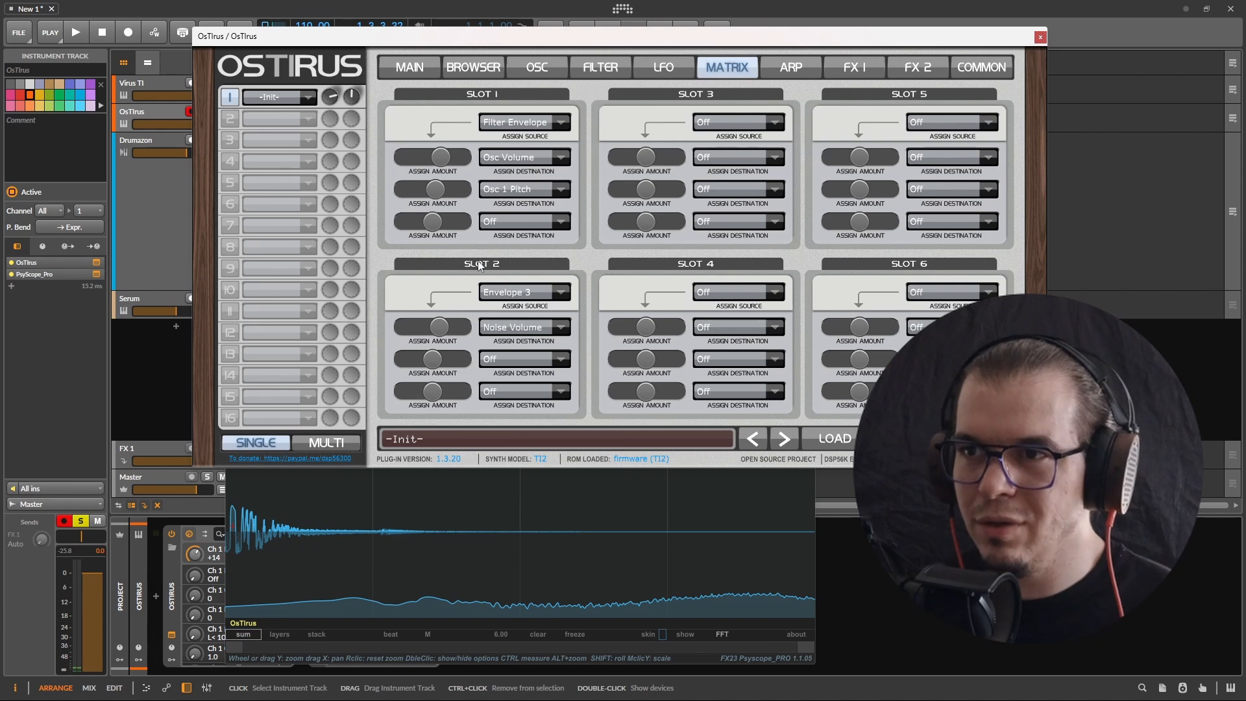
Tighten the amplifier envelope to a decay of 24 and a release of 7 while auditioning the drum.
click(602, 71)
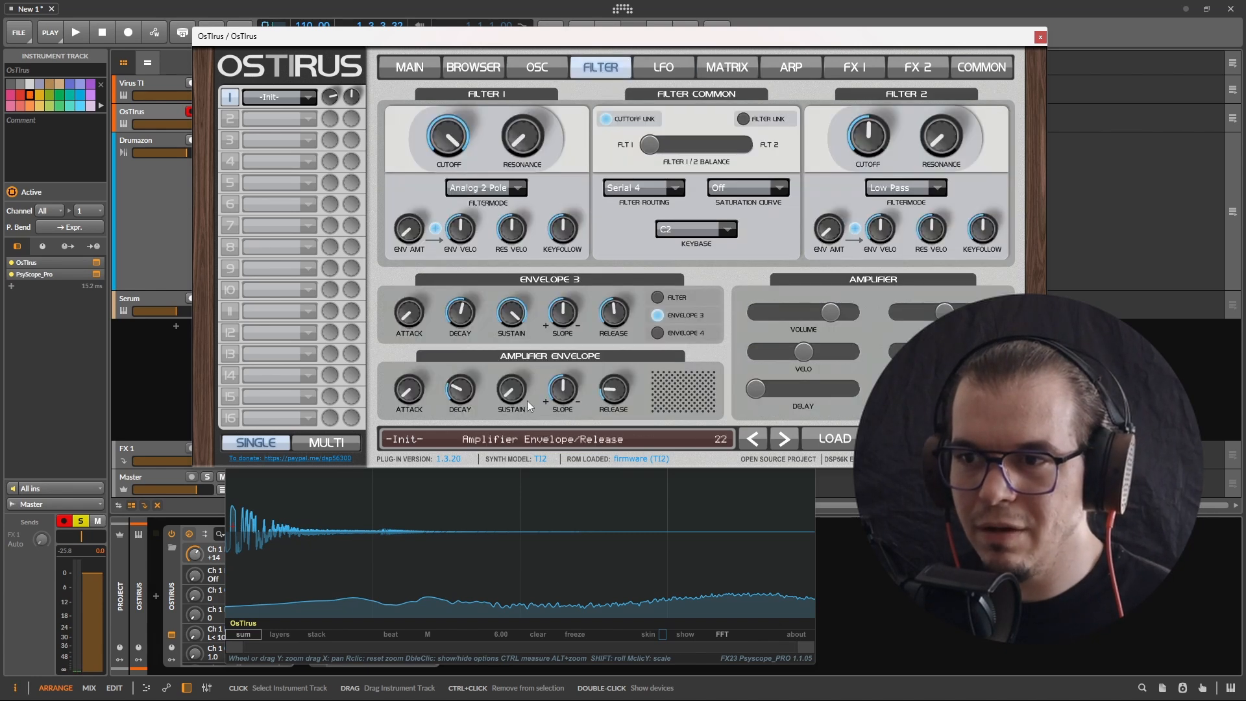
drag(613, 395, 601, 391)
key(space)
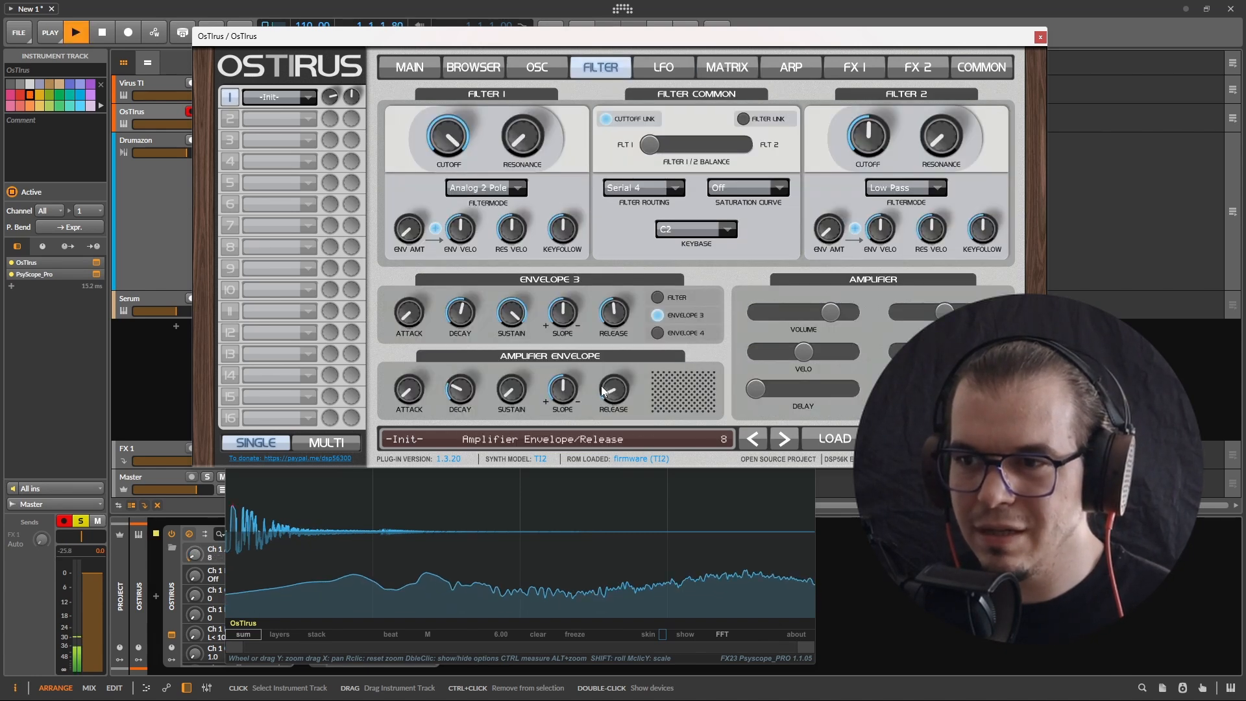
key(space)
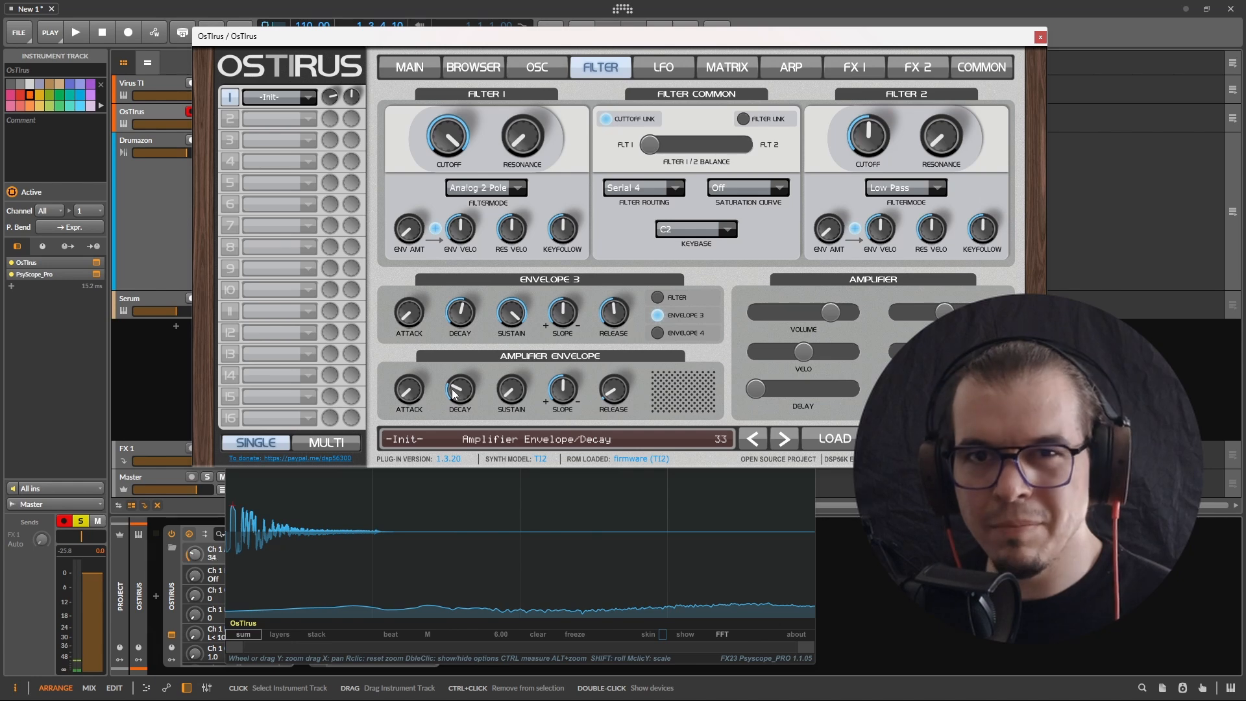
drag(453, 394, 445, 391)
key(space)
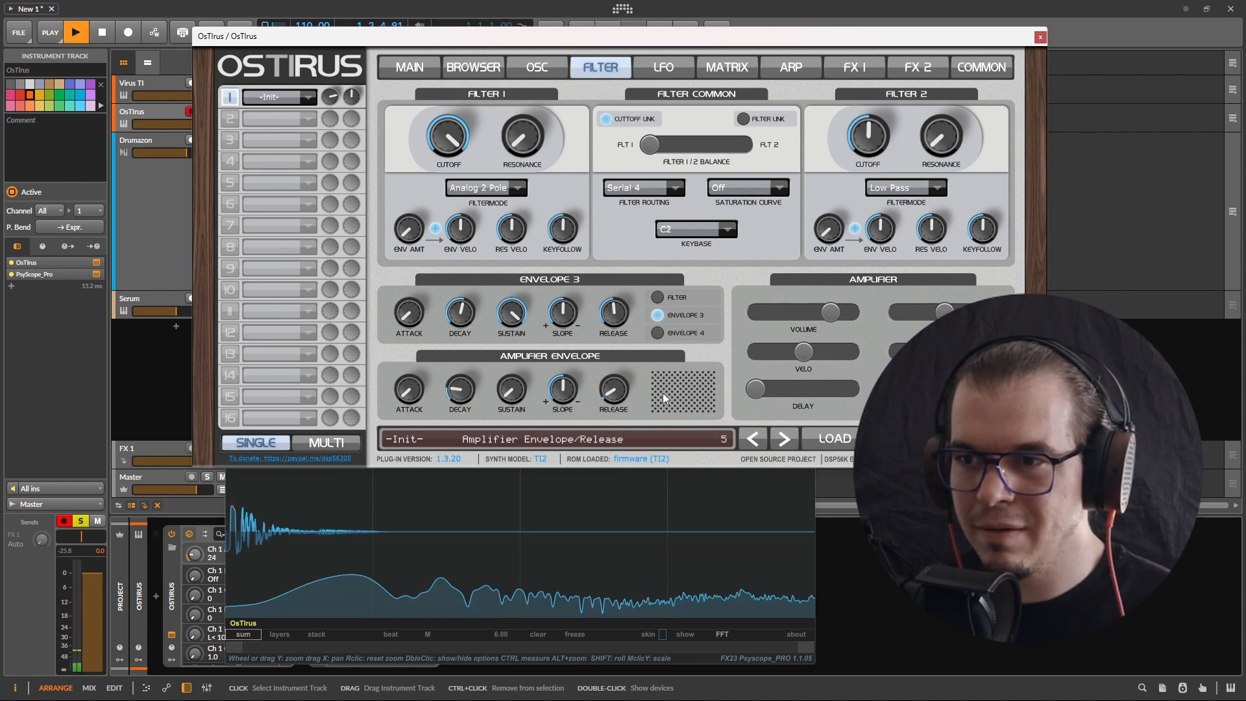
drag(611, 390, 613, 390)
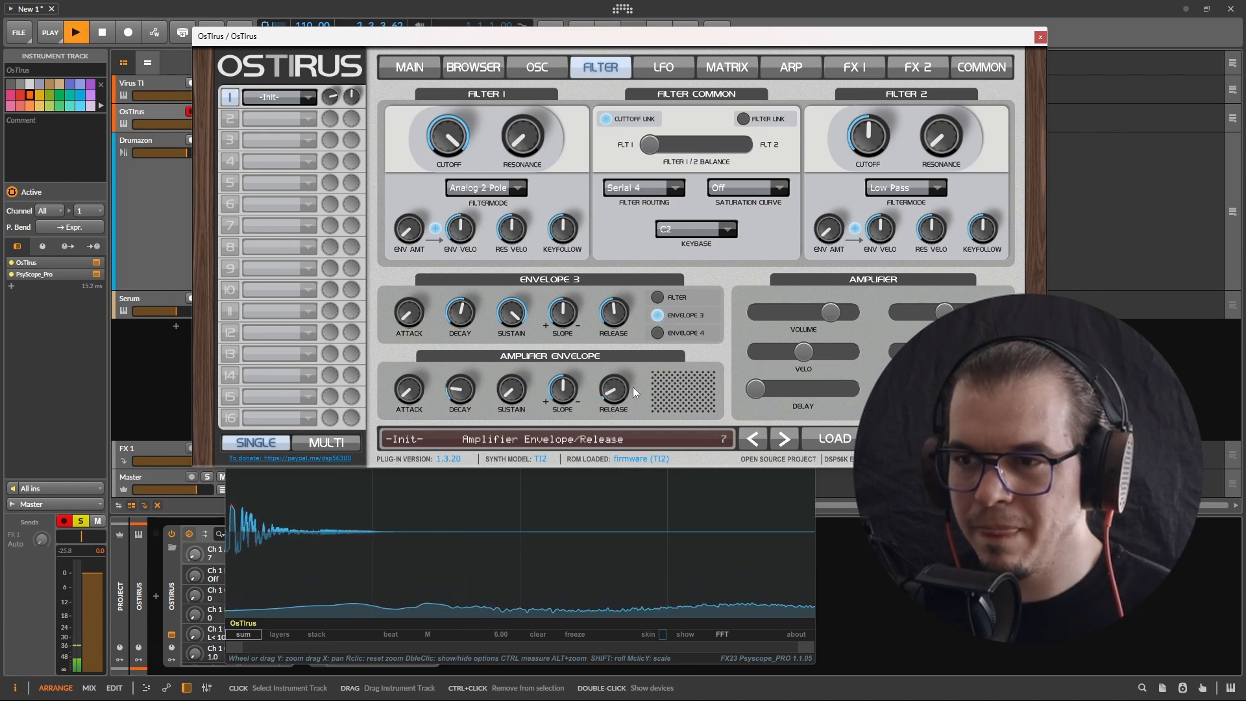
key(space)
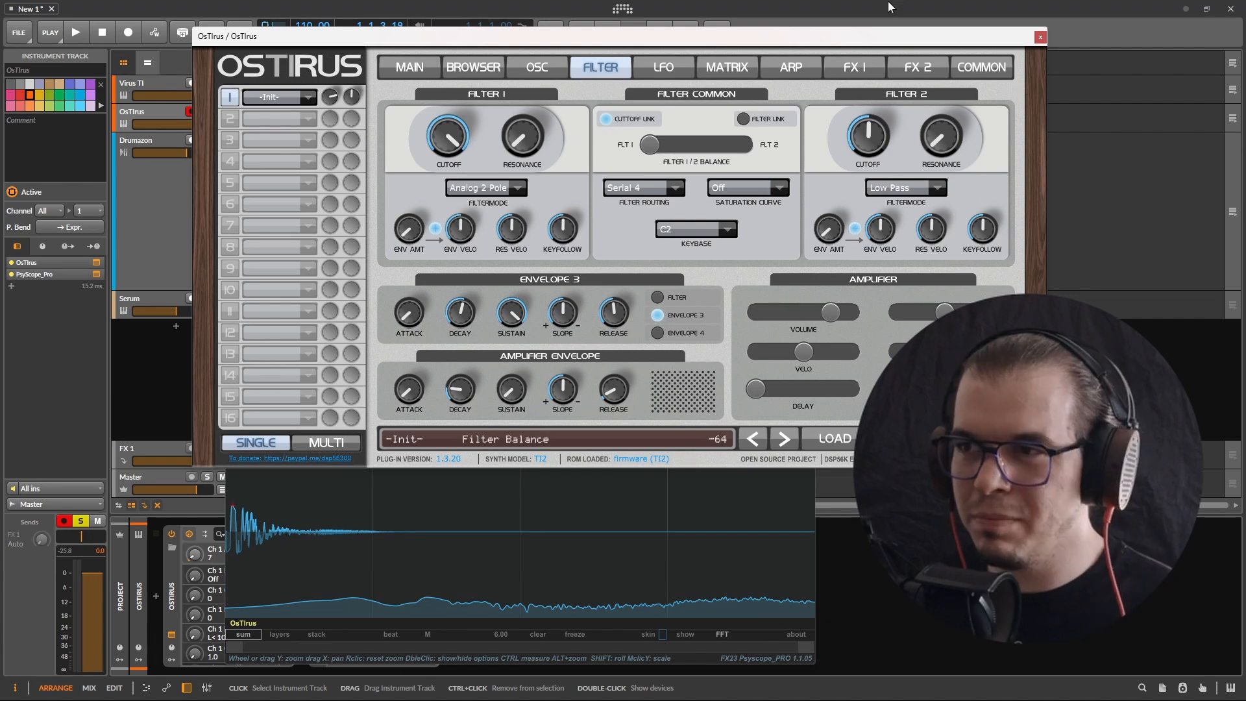
Set the equalizer's mid frequency to 5301 Hz and raise the mid band's gain and Q.
click(865, 75)
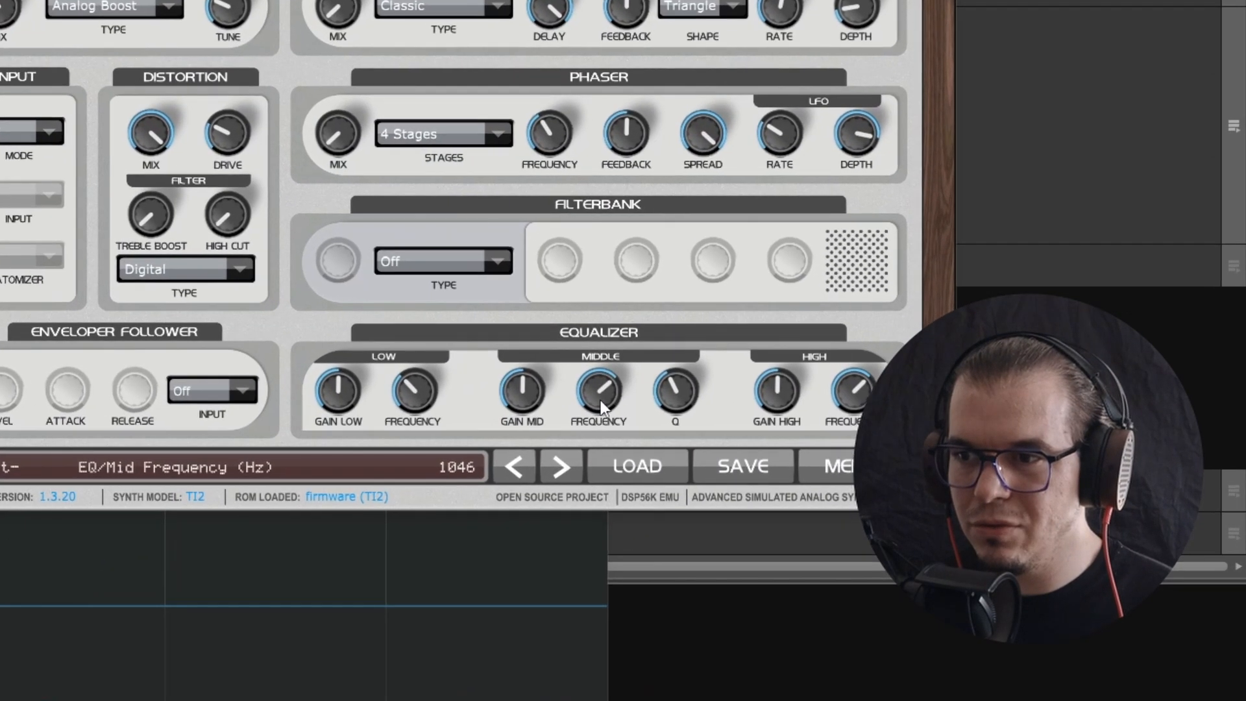
drag(605, 402, 613, 409)
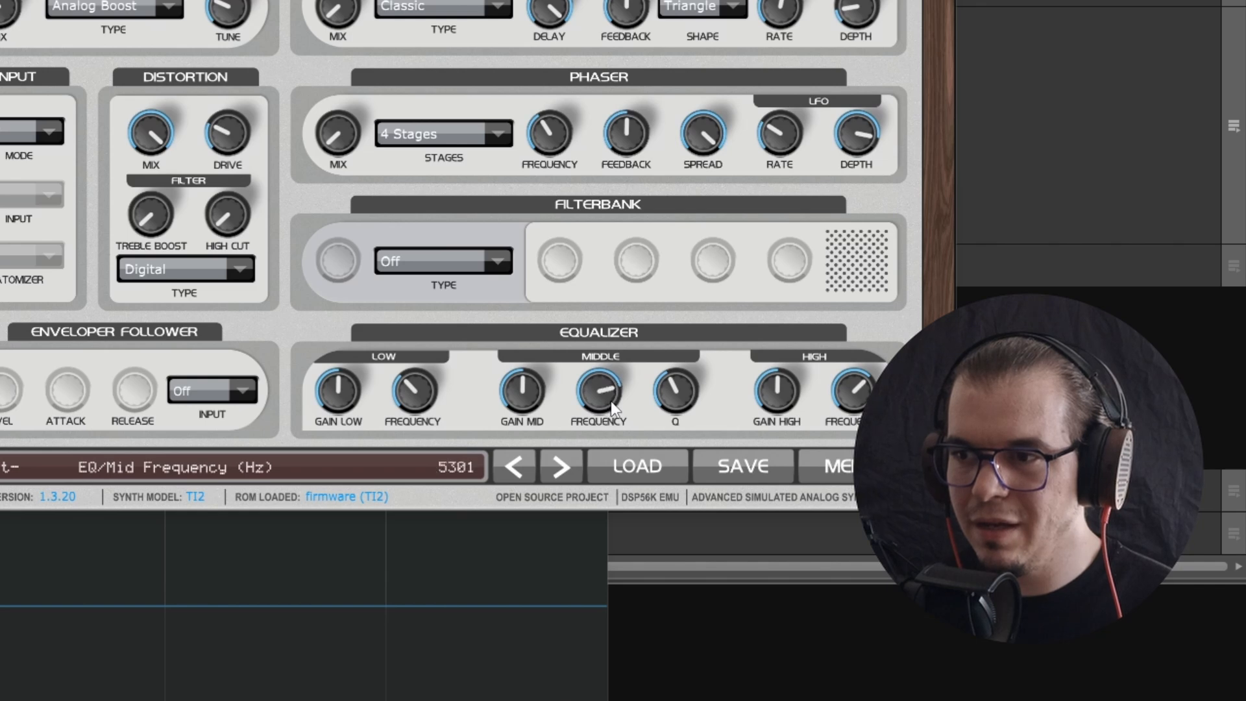
drag(525, 384, 544, 385)
drag(677, 386, 696, 385)
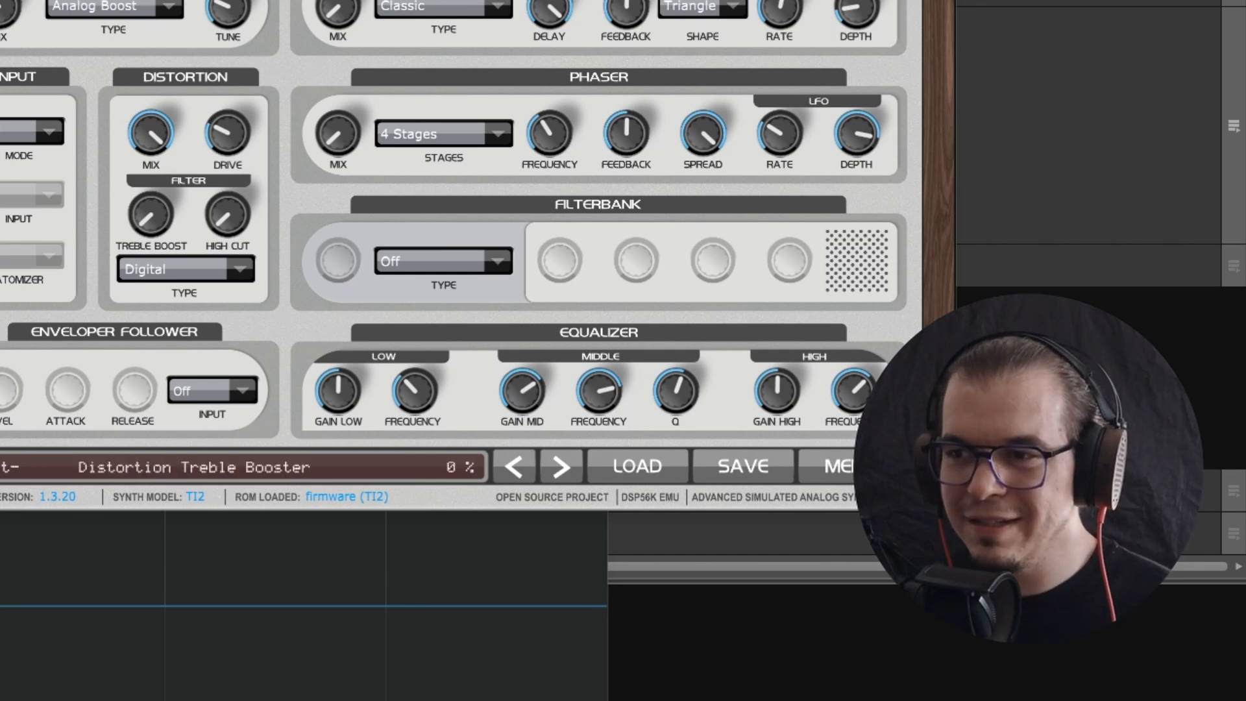
Add some distortion treble boost and refine the equalizer's mid band with a higher frequency, a Q of 1.11 and adjusted gain.
drag(151, 219, 174, 214)
drag(626, 394, 656, 386)
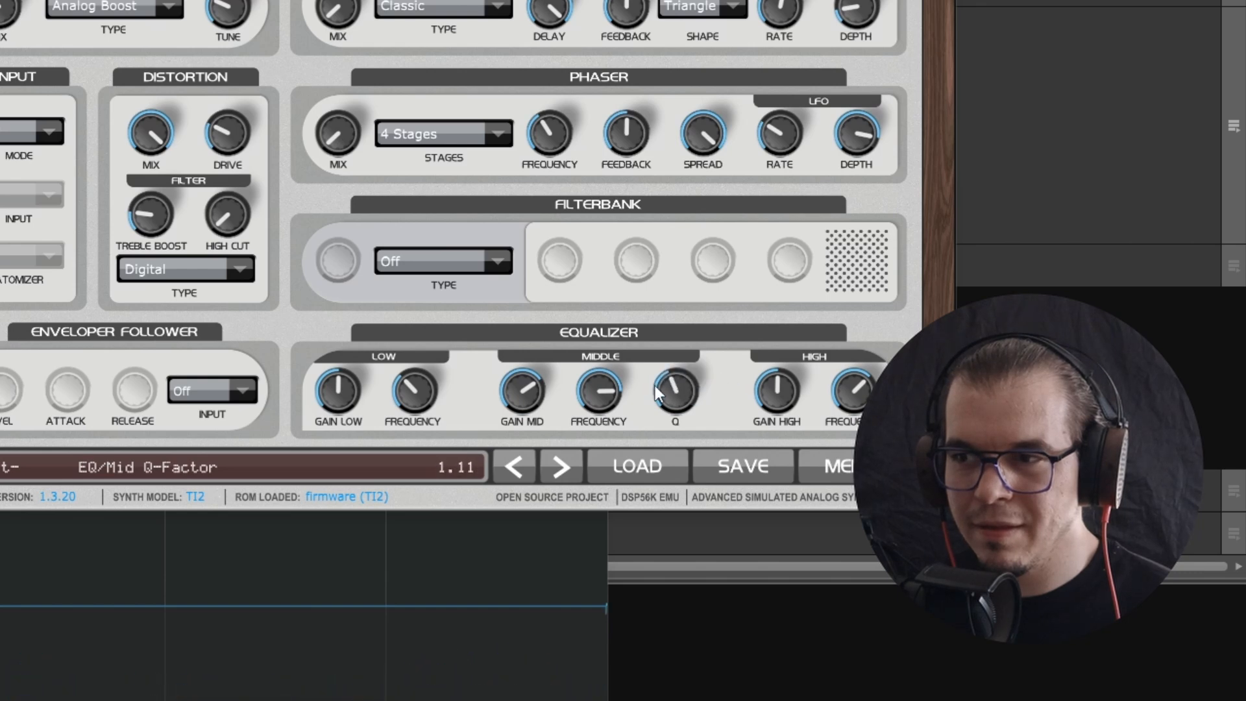
drag(523, 390, 527, 393)
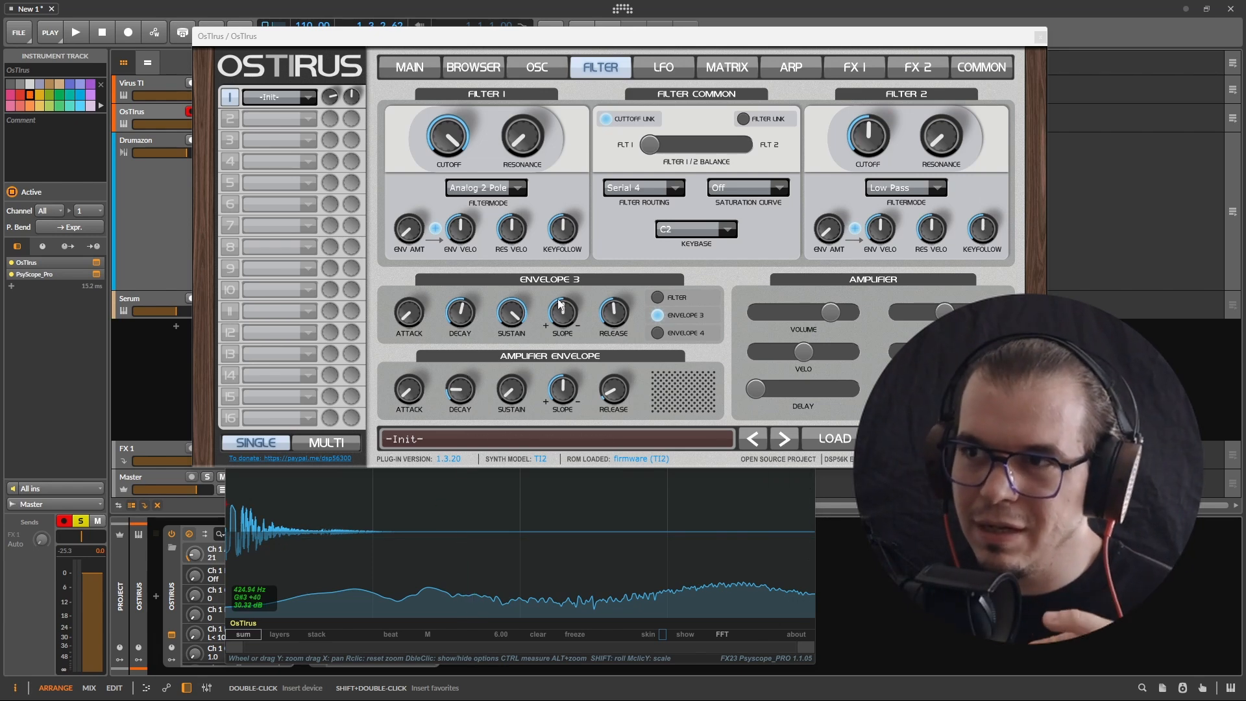
Assign the 10% constant source to Transpose in matrix slot 3 with an amount of -41.
click(732, 72)
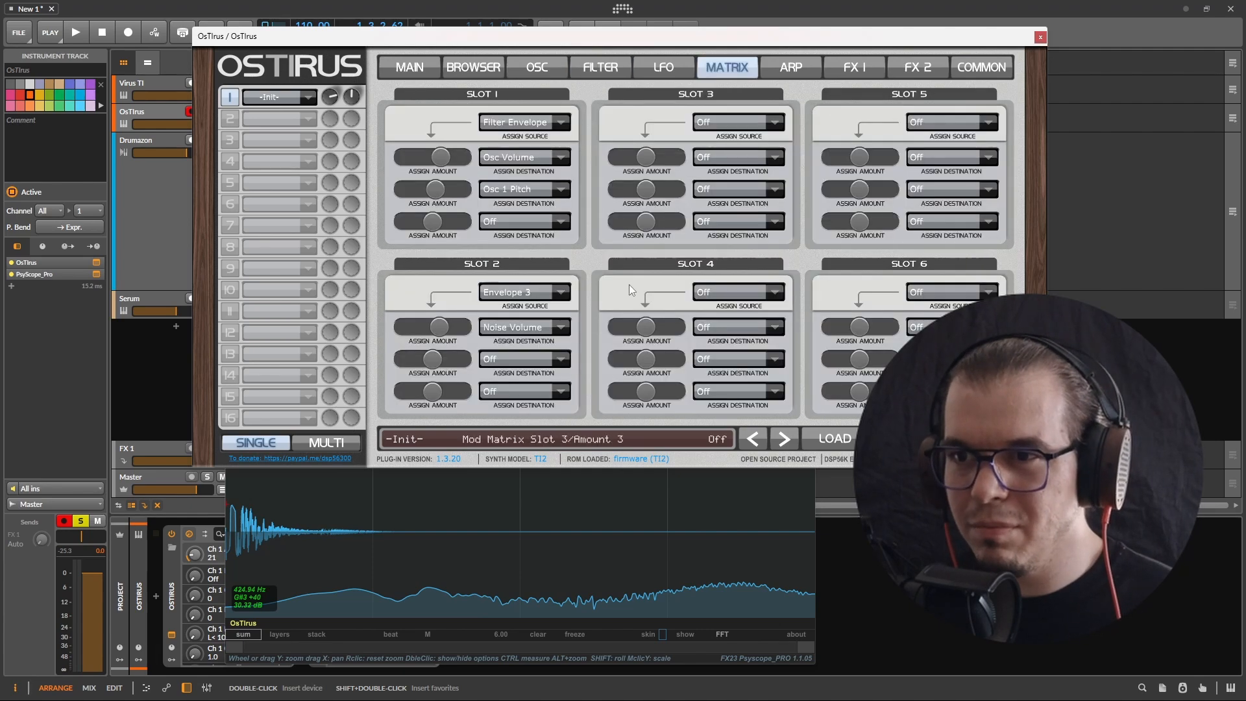
click(716, 126)
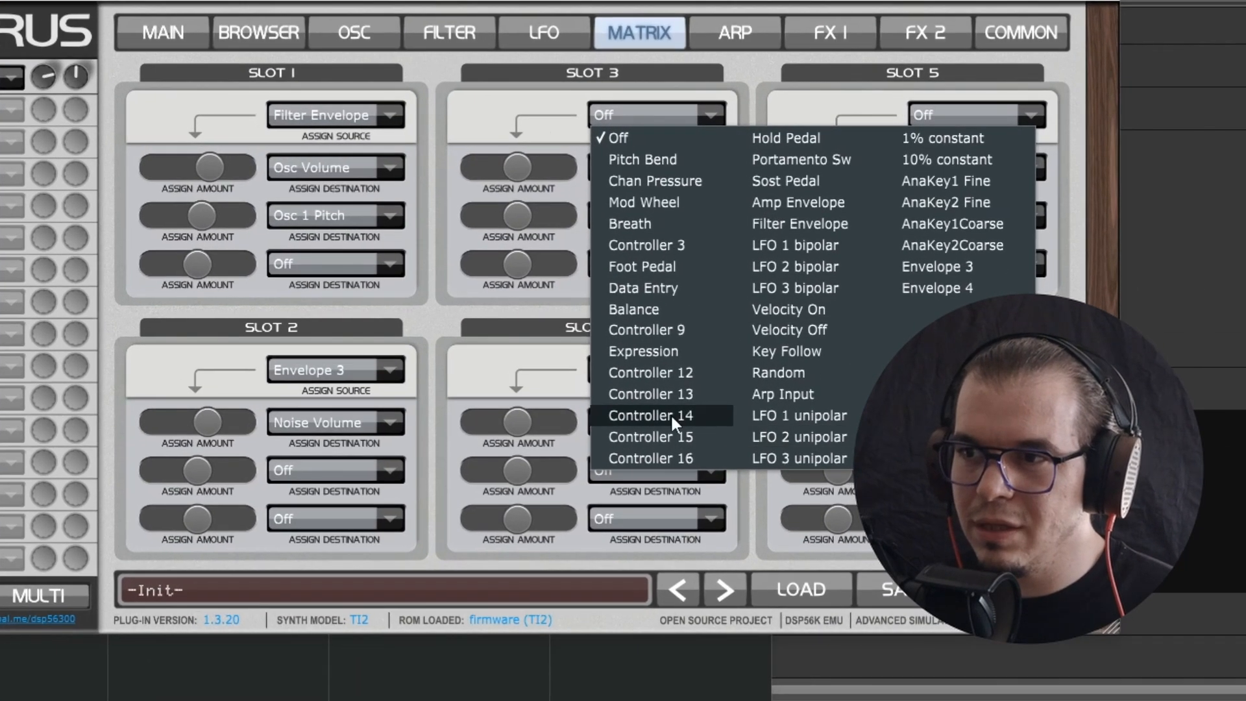
click(937, 161)
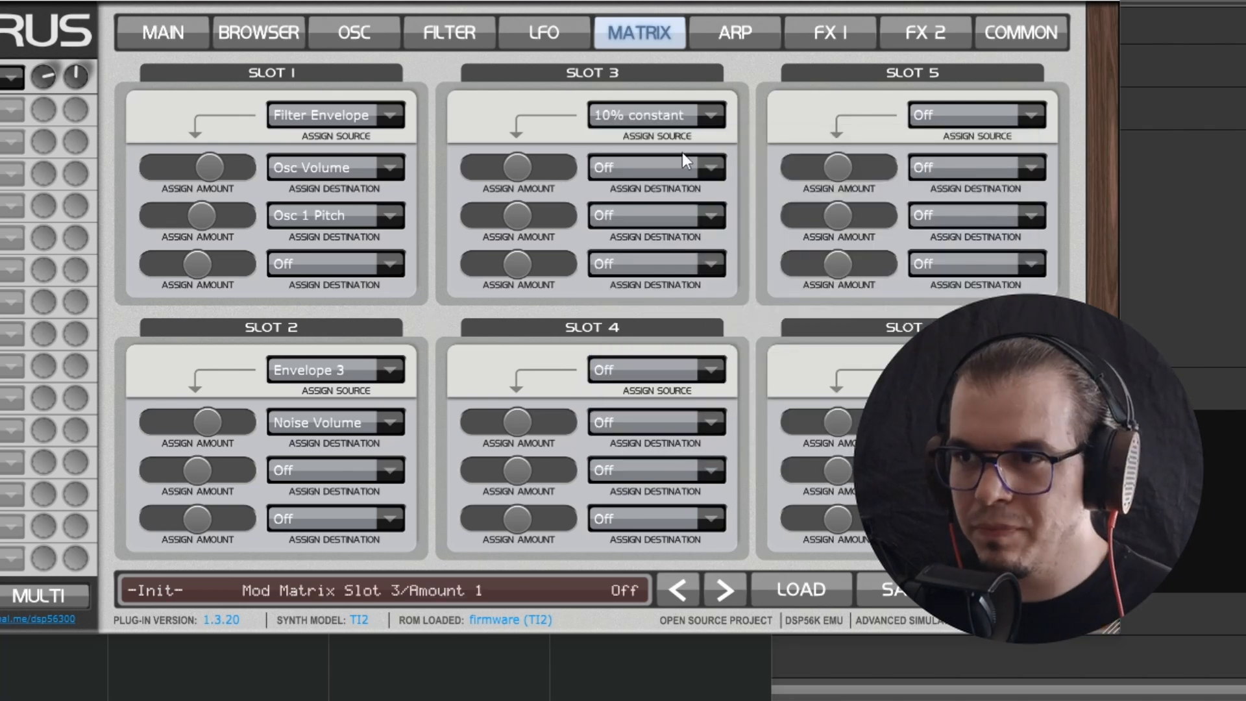
click(665, 169)
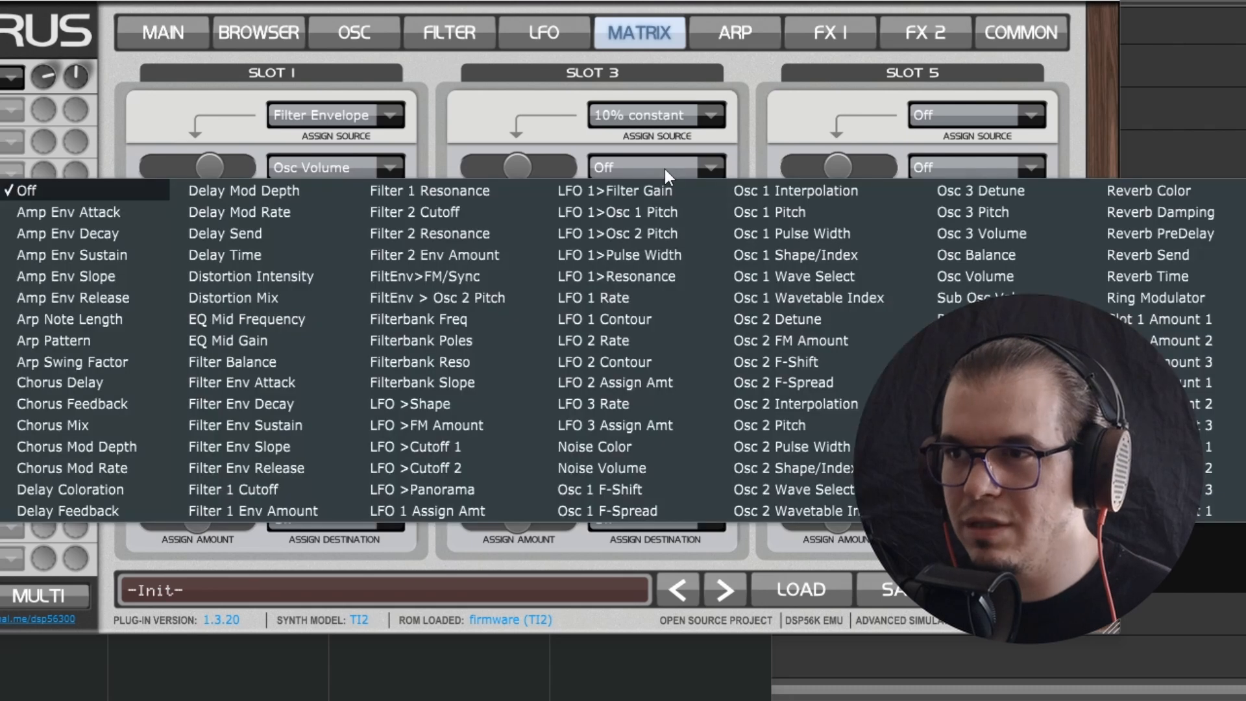
click(1201, 331)
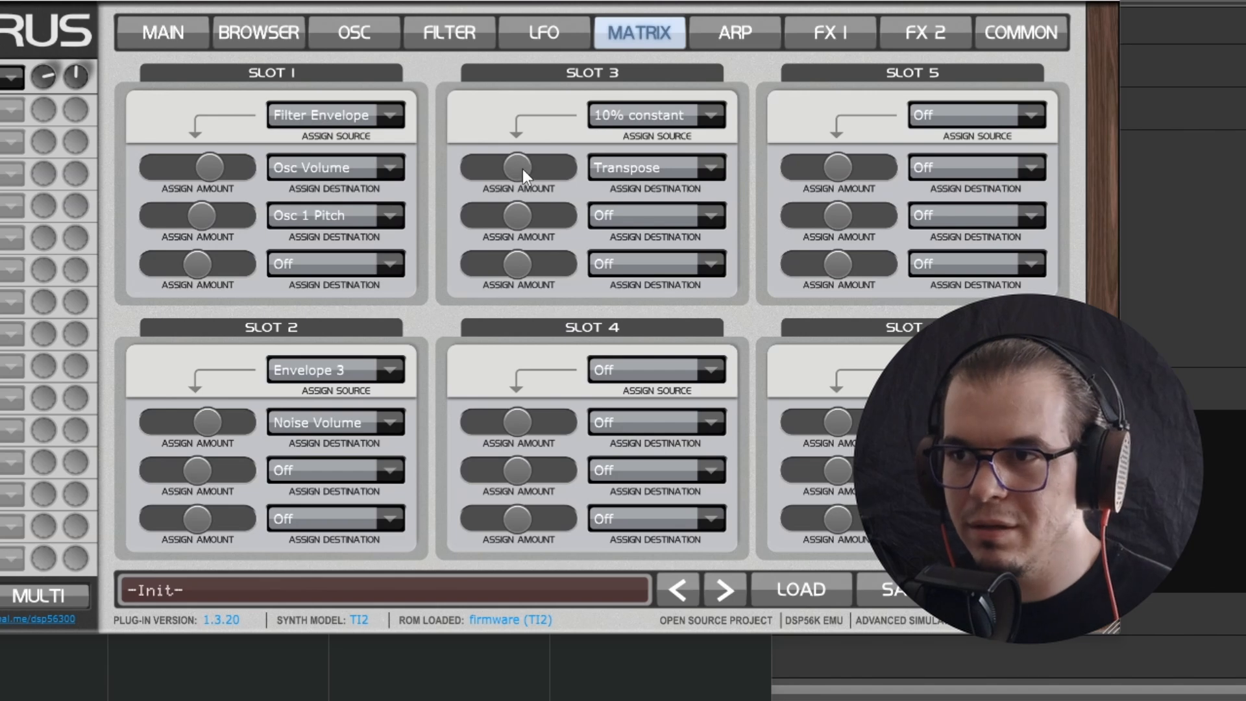
drag(523, 170, 489, 175)
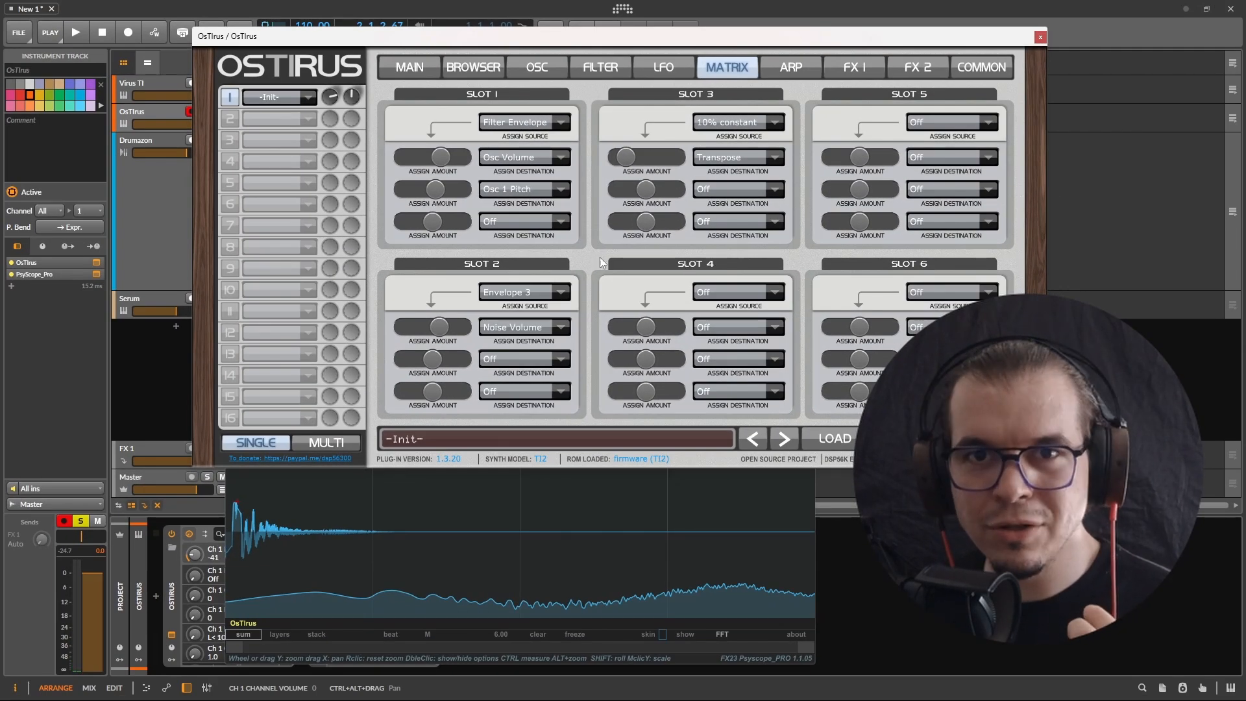
Reduce the distortion drive to 19.5 % and raise its treble boost to 32.0 %.
click(863, 65)
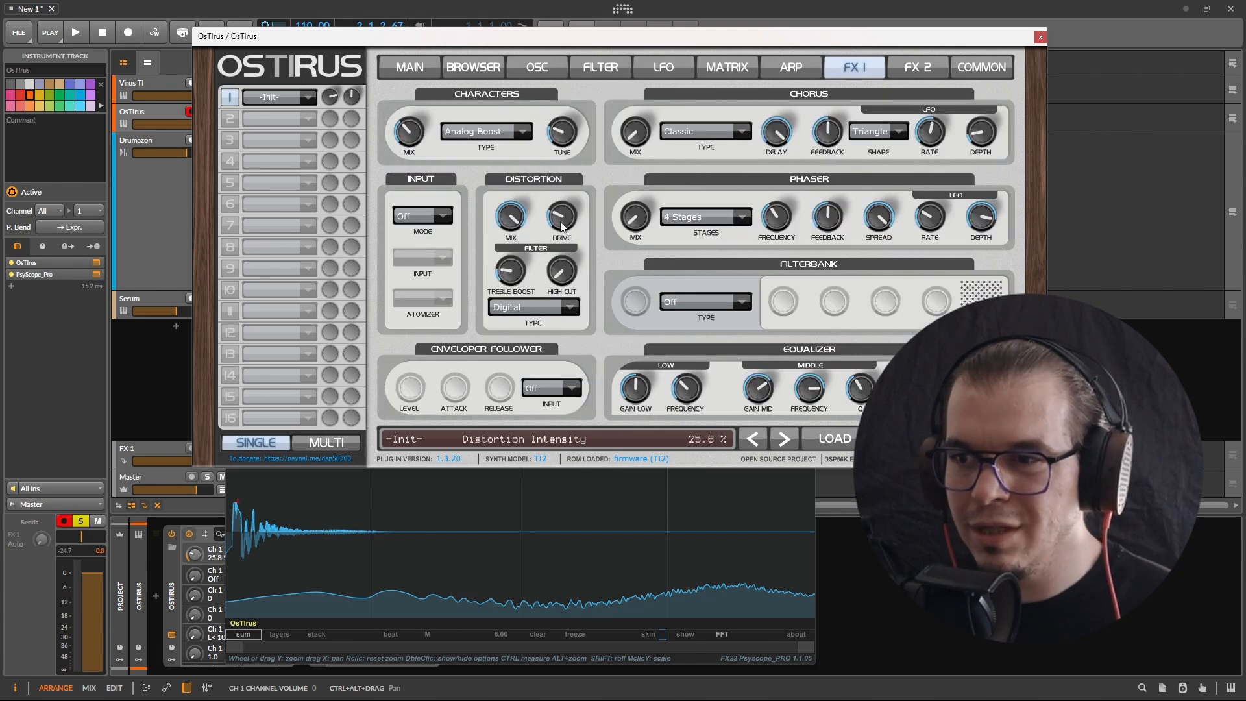
scroll(560, 226, down, 3)
scroll(558, 226, down, 1)
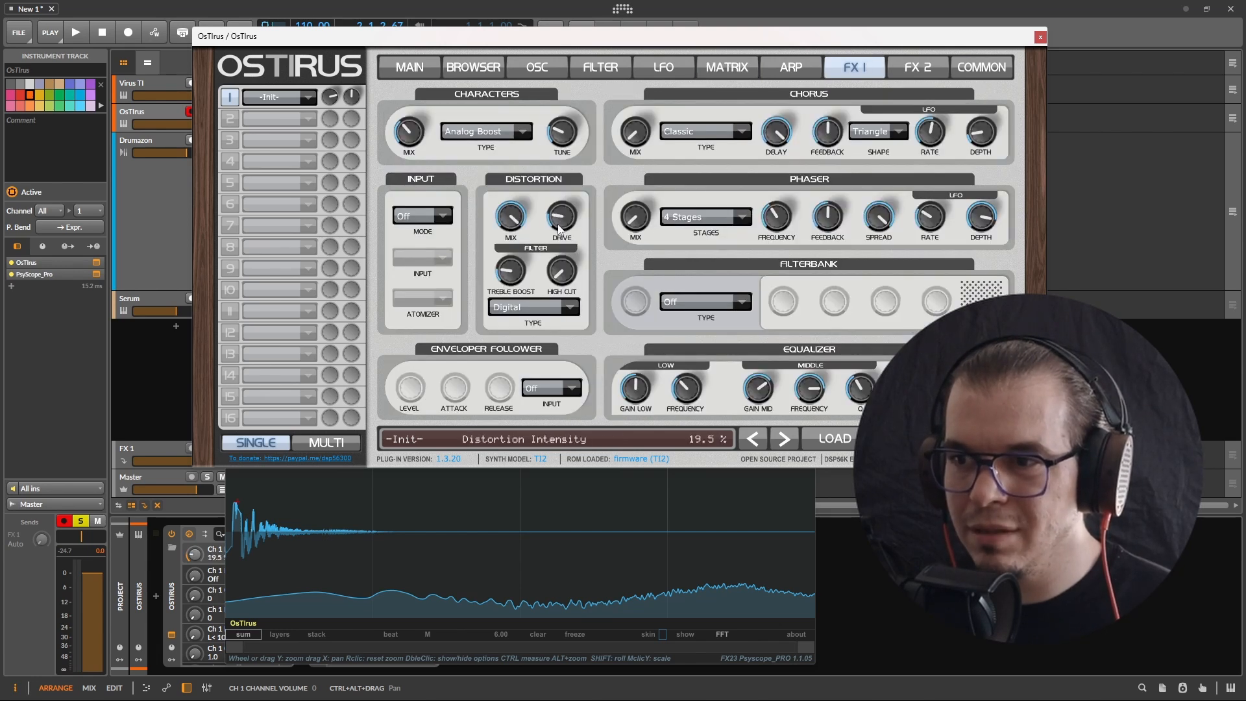
scroll(523, 280, up, 5)
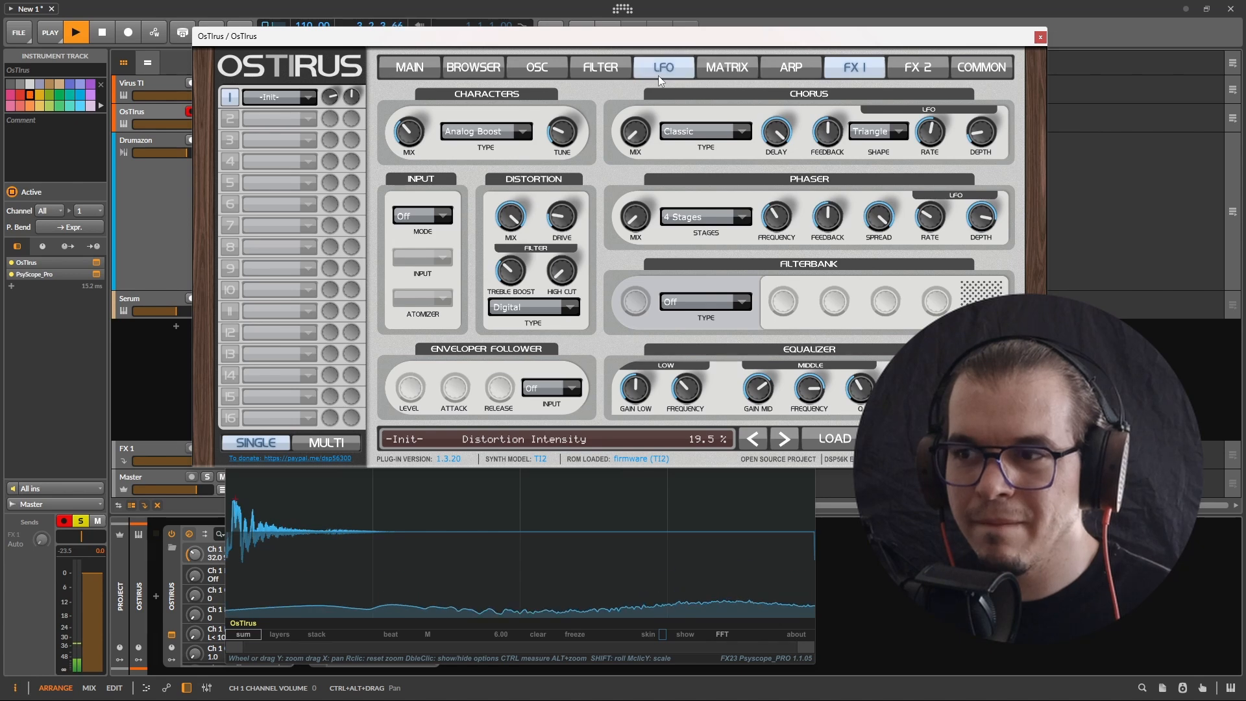
Shorten envelope 3 to a decay of 45 with sustain and release at minimum while auditioning the drum.
click(613, 64)
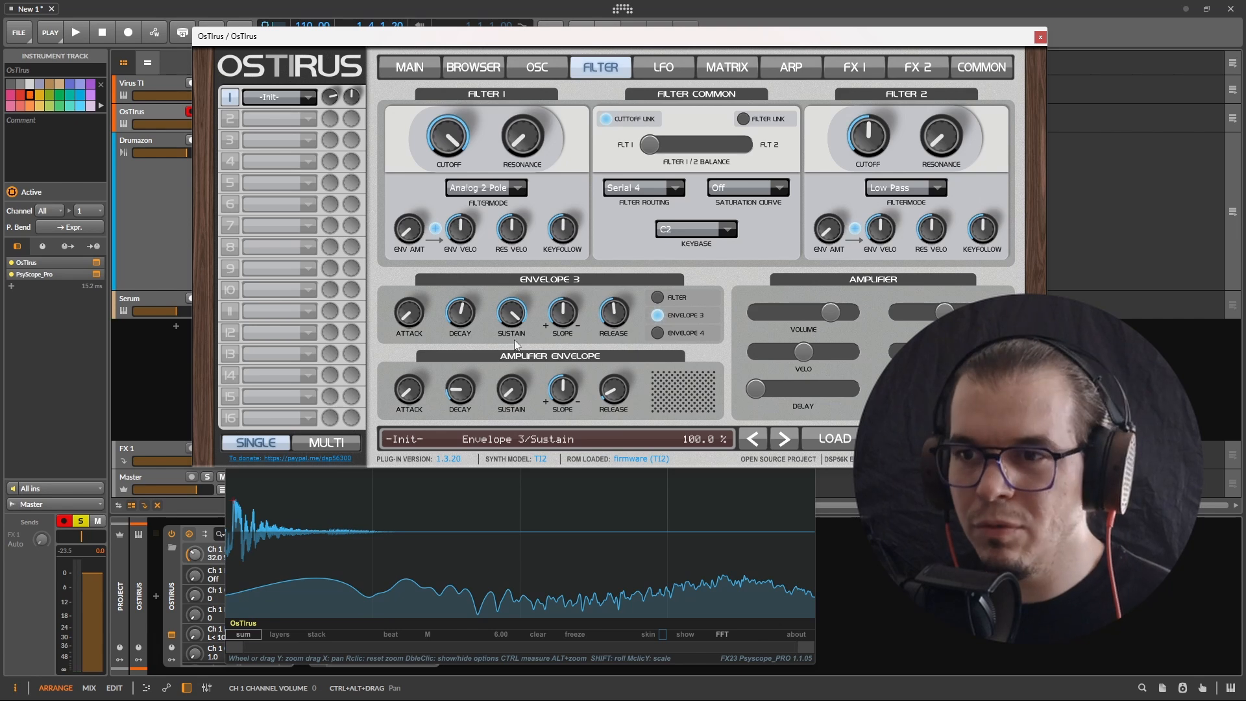
drag(461, 326, 447, 322)
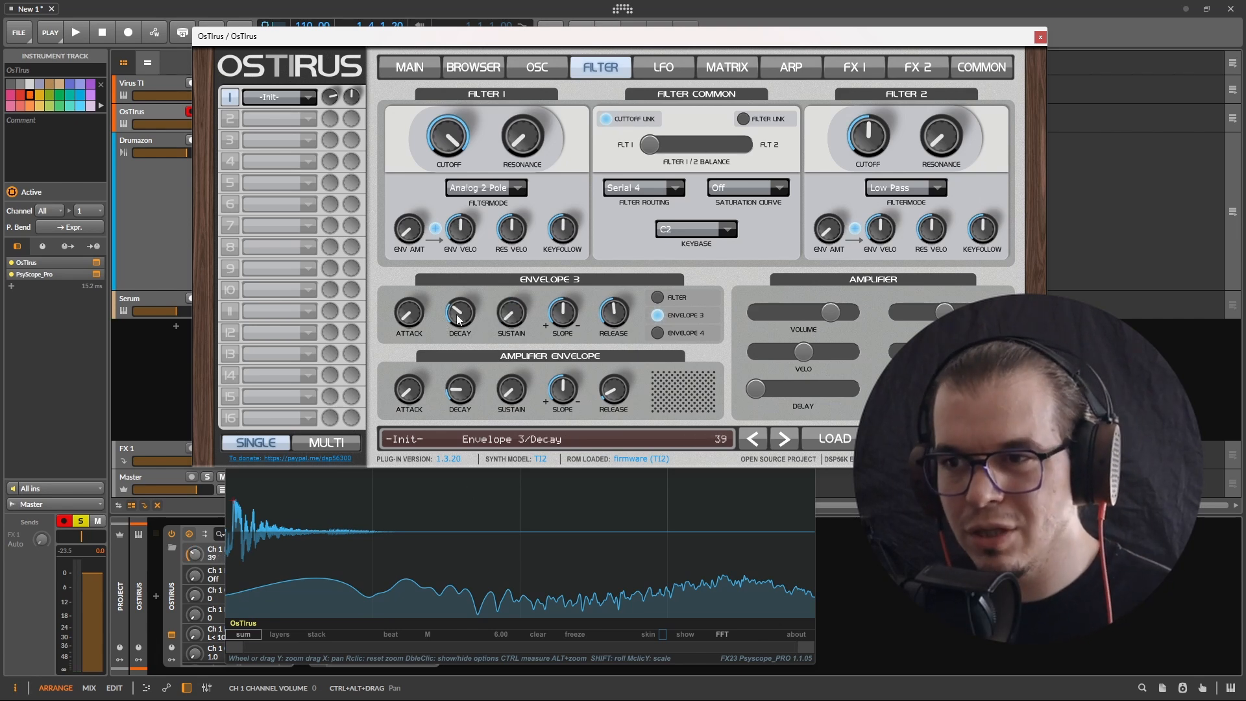
key(space)
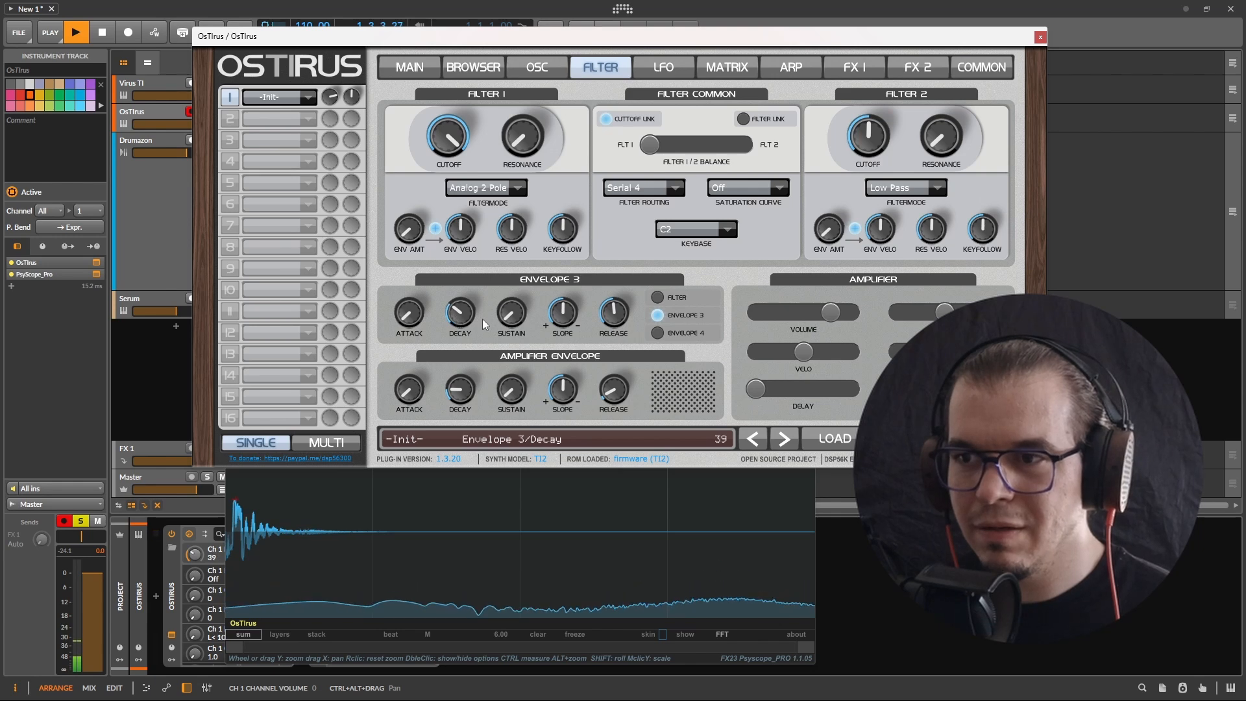
drag(611, 319, 616, 313)
key(space)
key(space)
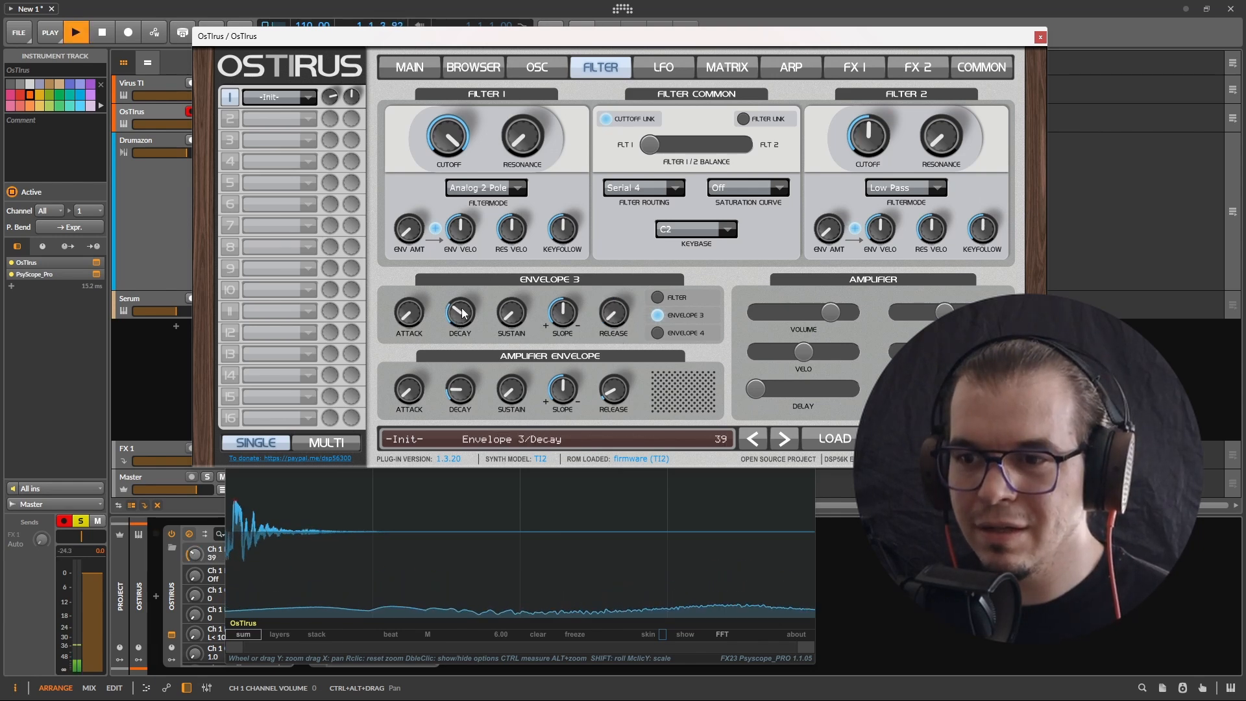
drag(461, 314, 464, 306)
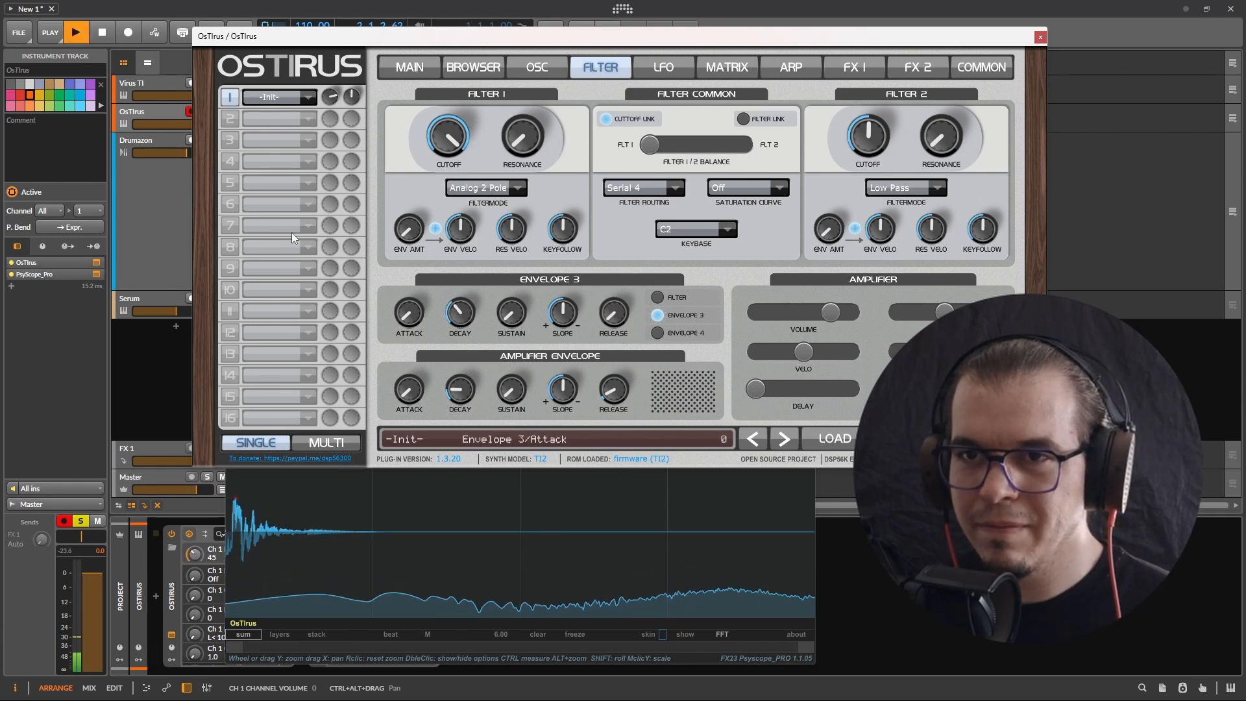
key(space)
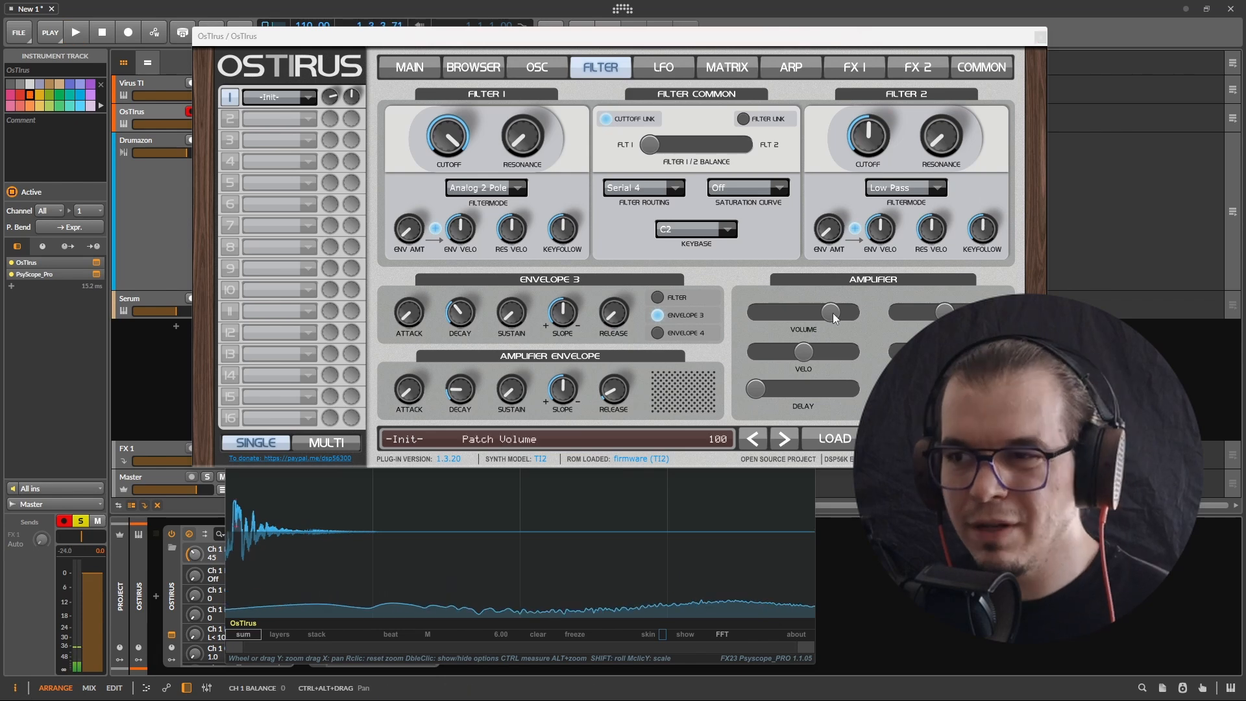
Raise the patch volume to 127 and audition the drum.
drag(832, 313, 852, 313)
key(space)
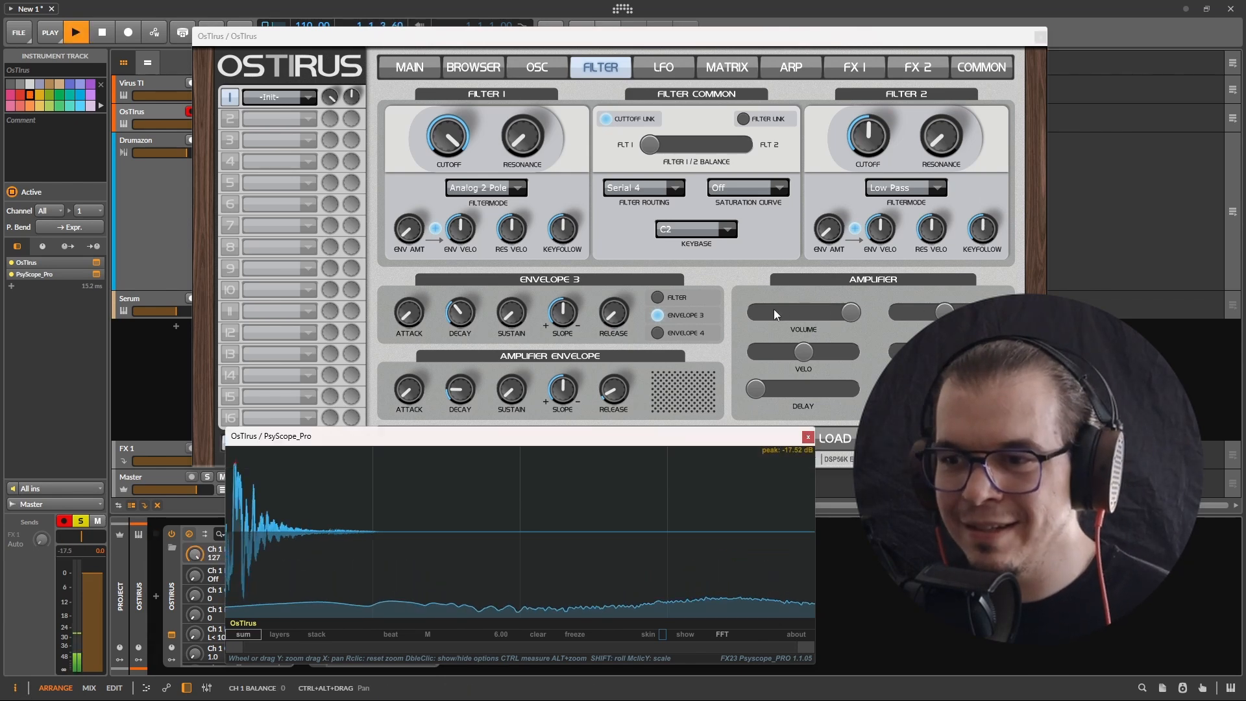
key(space)
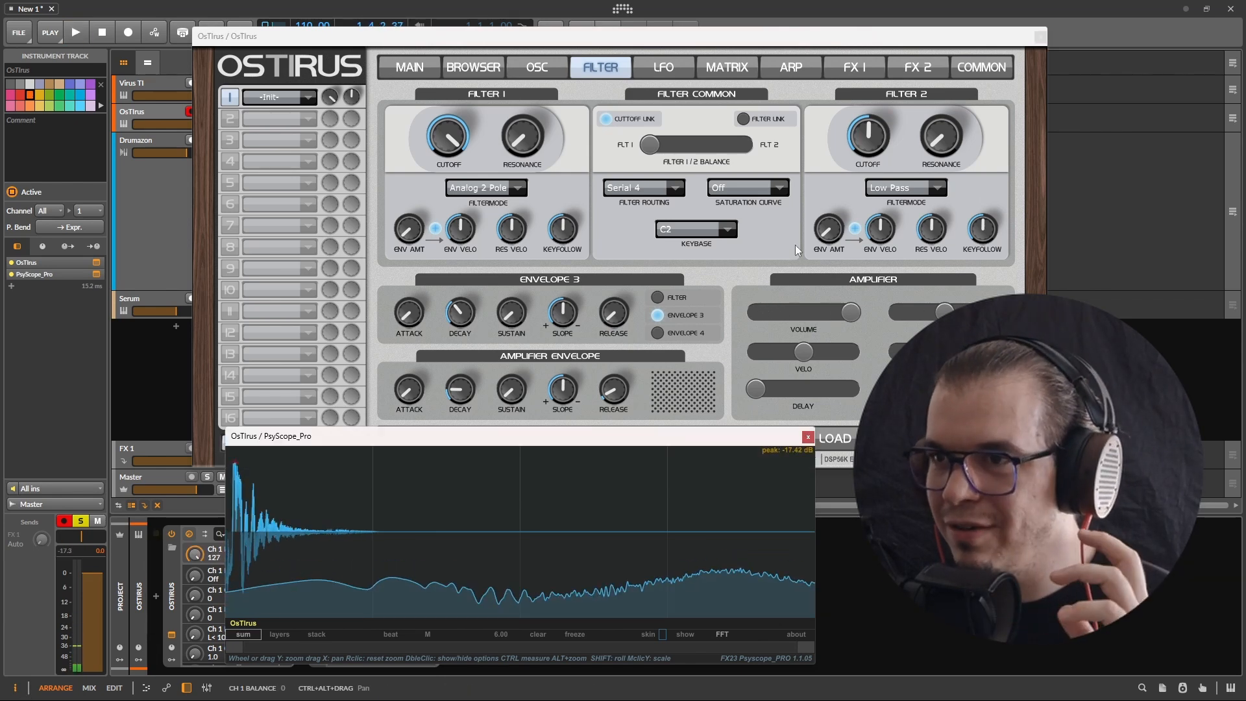
Reduce the Osc Volume amount in matrix slot 1 to +15 and audition the drum.
click(724, 67)
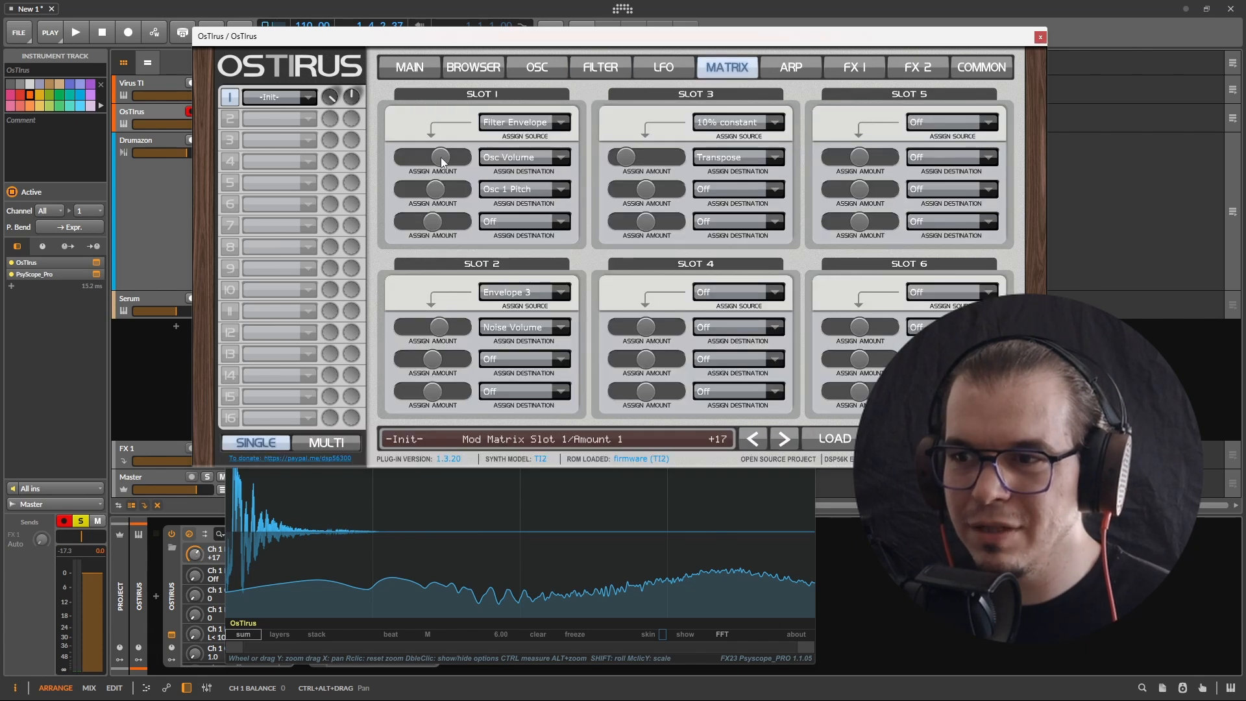
drag(441, 157, 440, 157)
key(space)
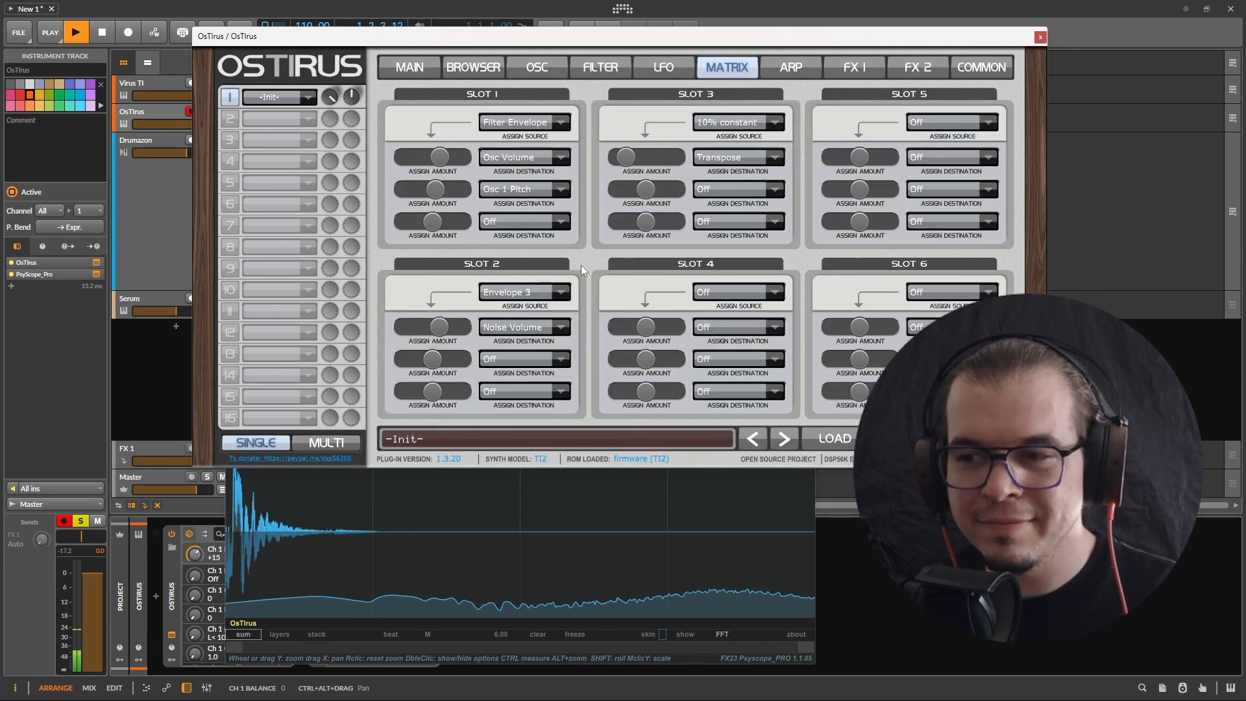
key(space)
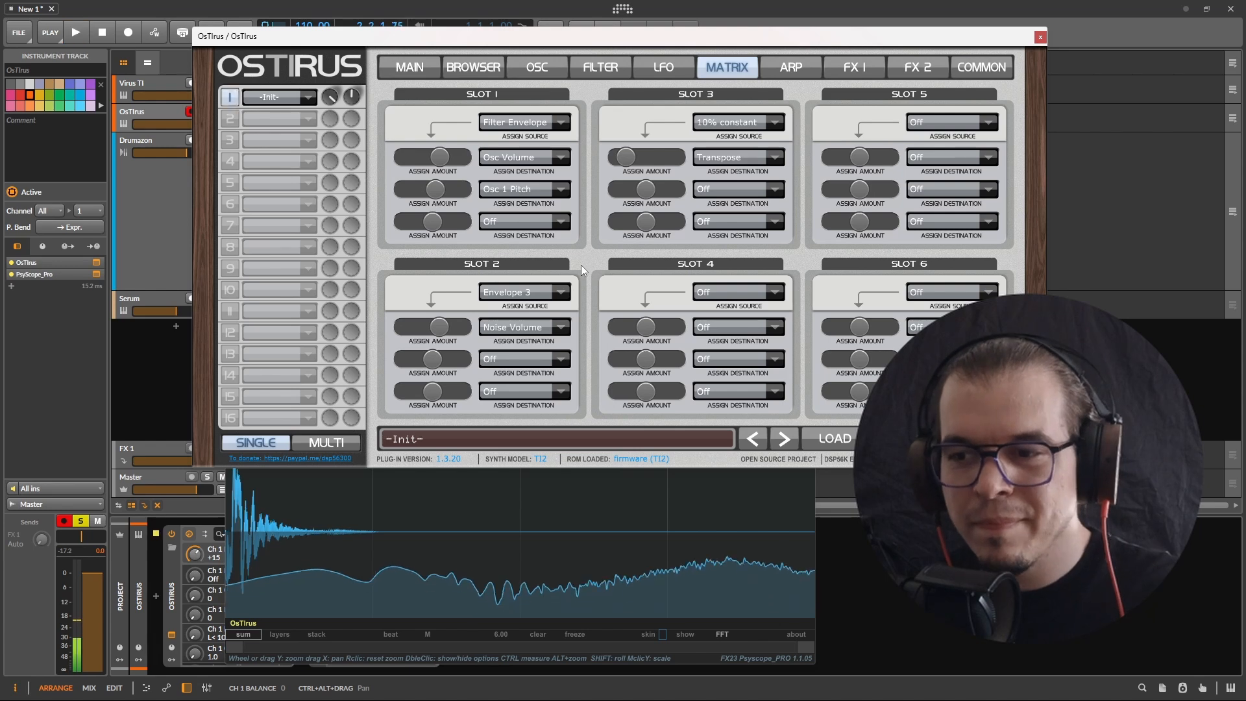